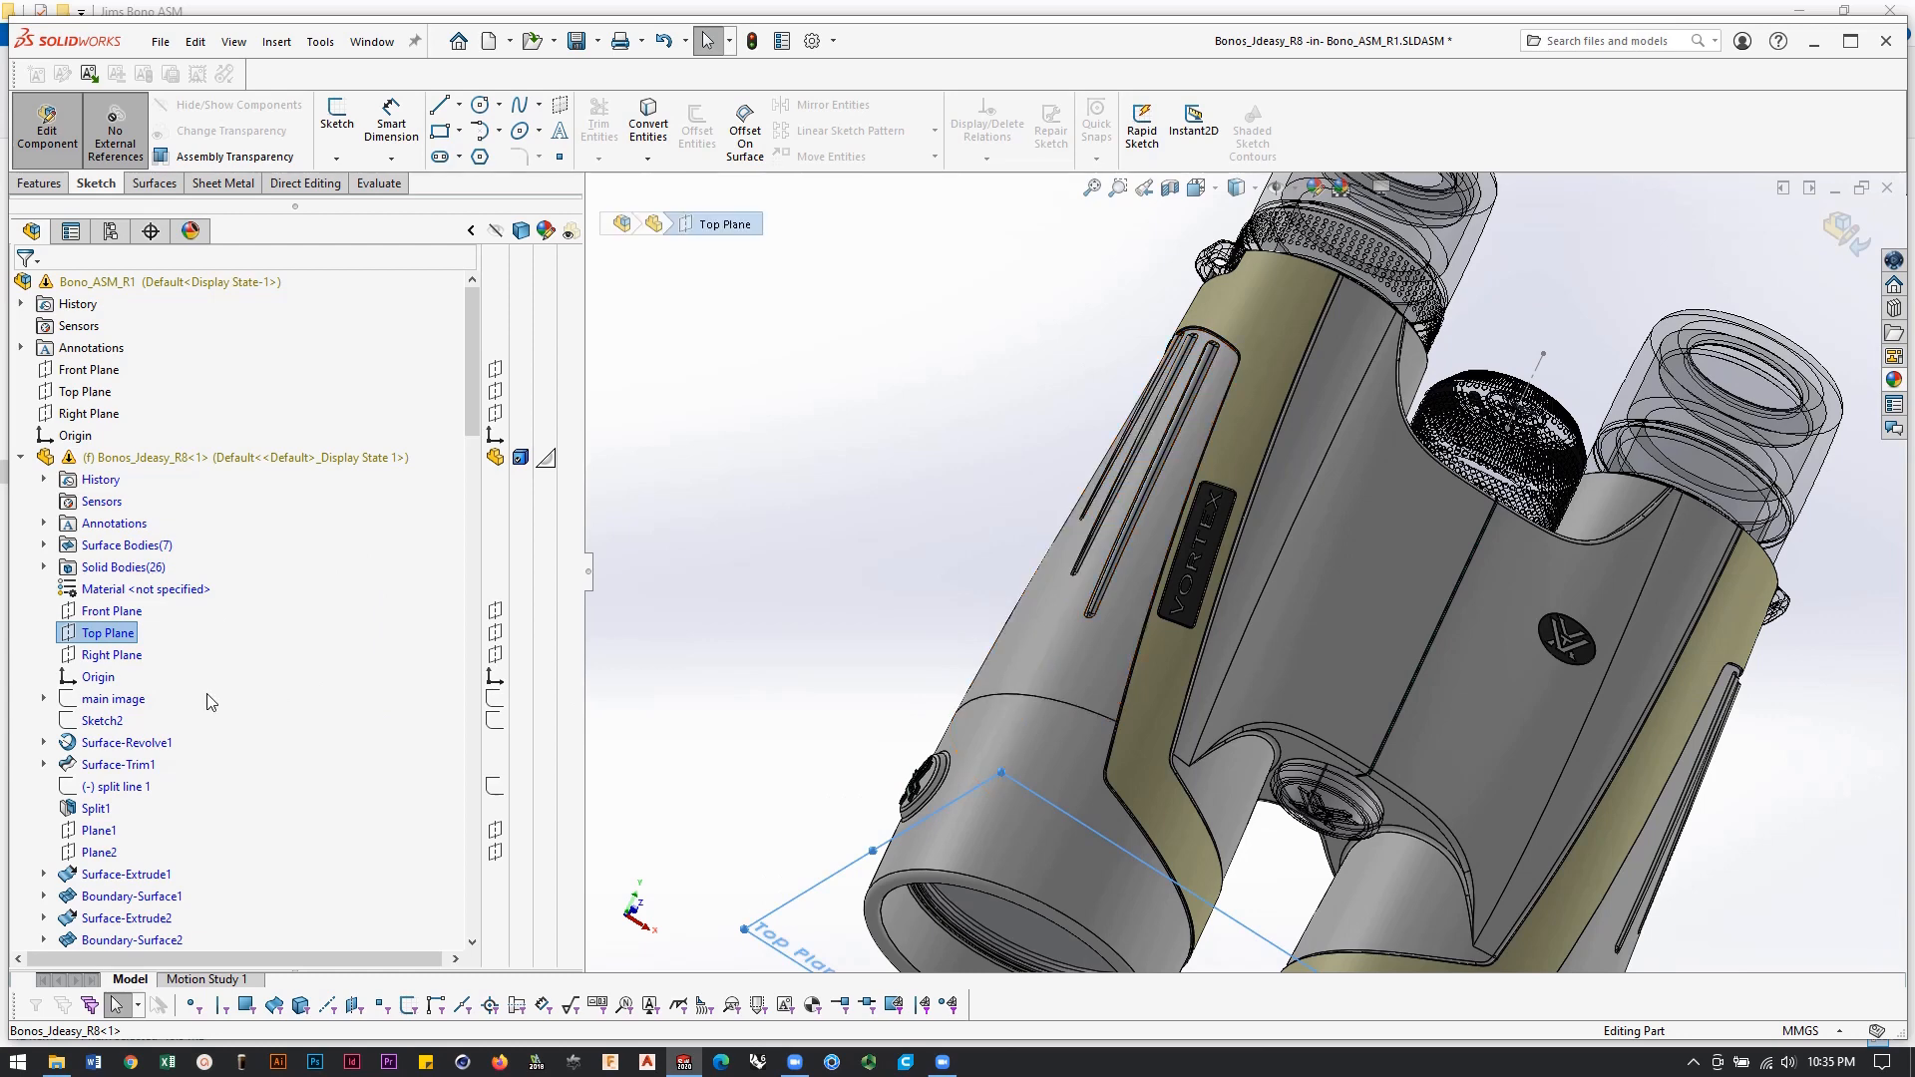
# Create a reference plane offset about 47.48 mm above the binocular part's Front Plane.
pyautogui.click(946, 669)
pyautogui.press('f')
pyautogui.moveTo(921, 654); pyautogui.dragTo(808, 397, button='middle')
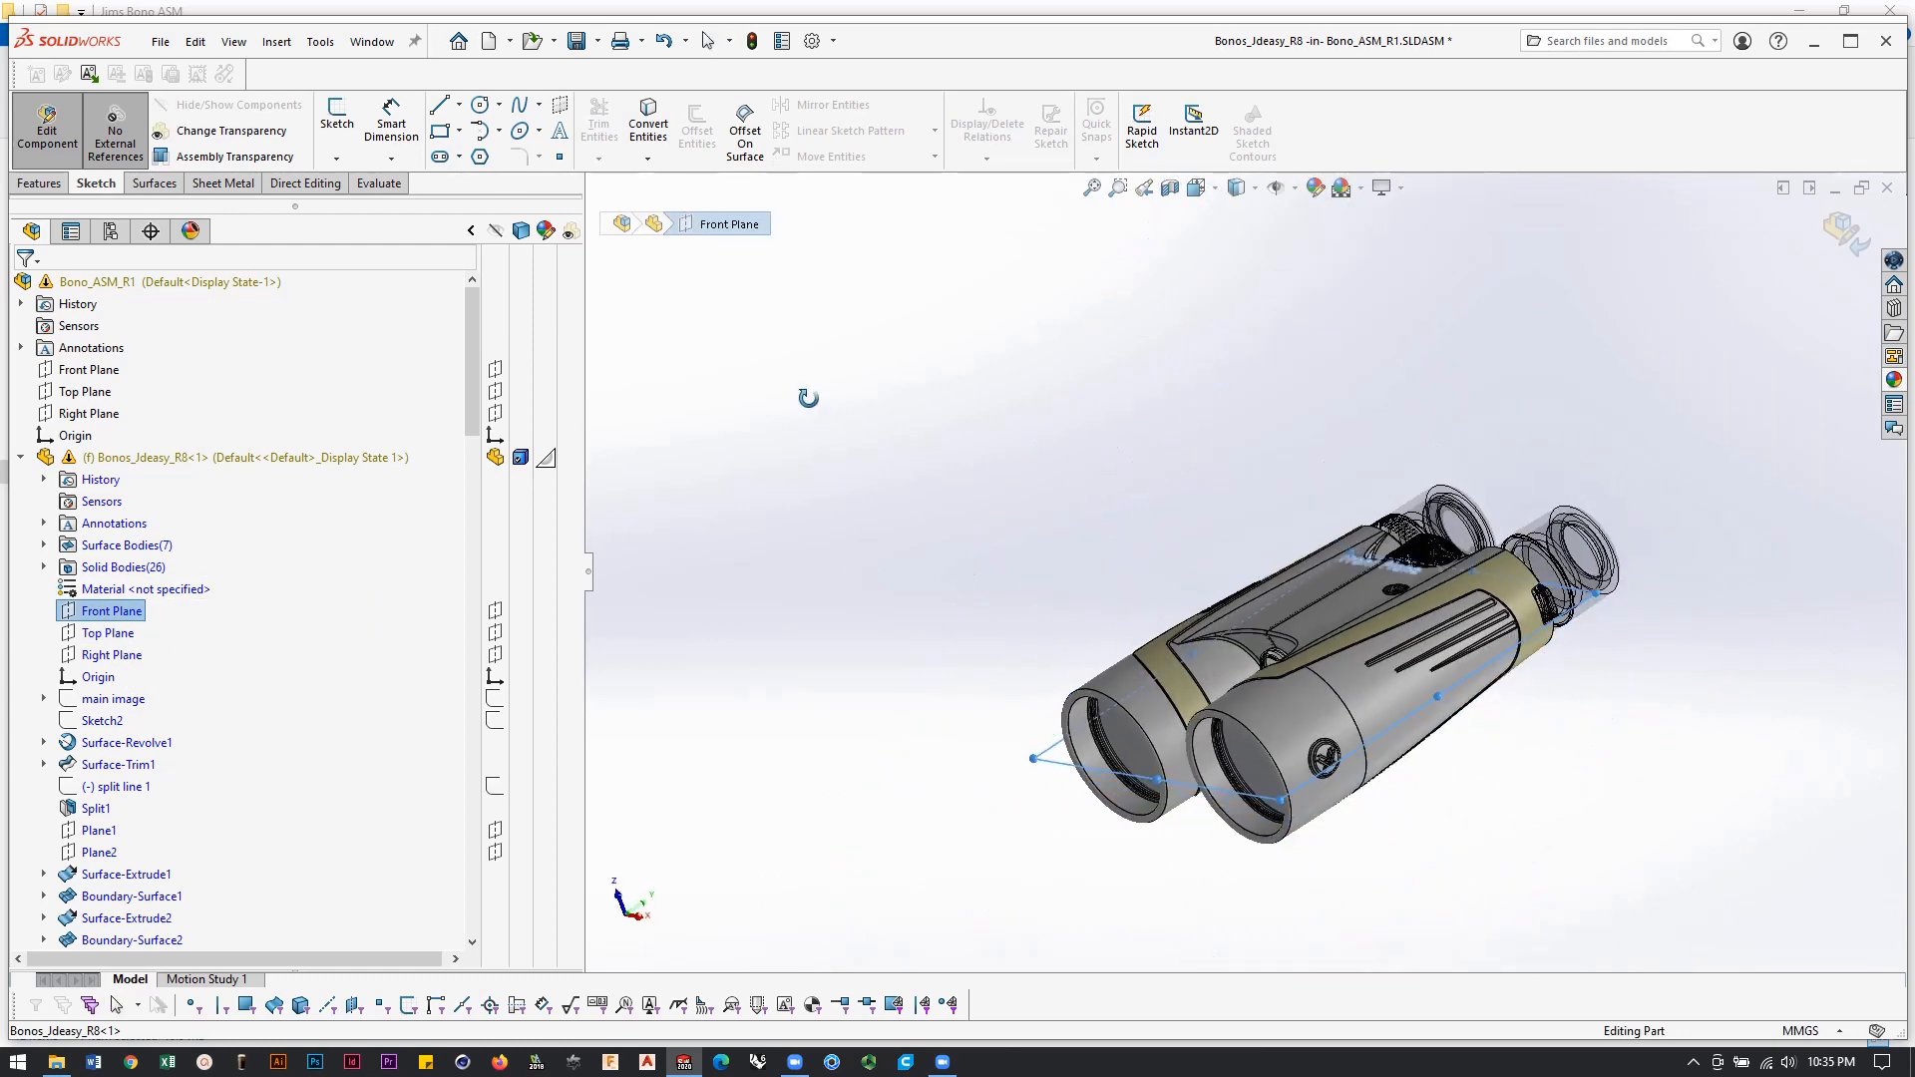
pyautogui.moveTo(1107, 589); pyautogui.dragTo(1539, 710, button='middle')
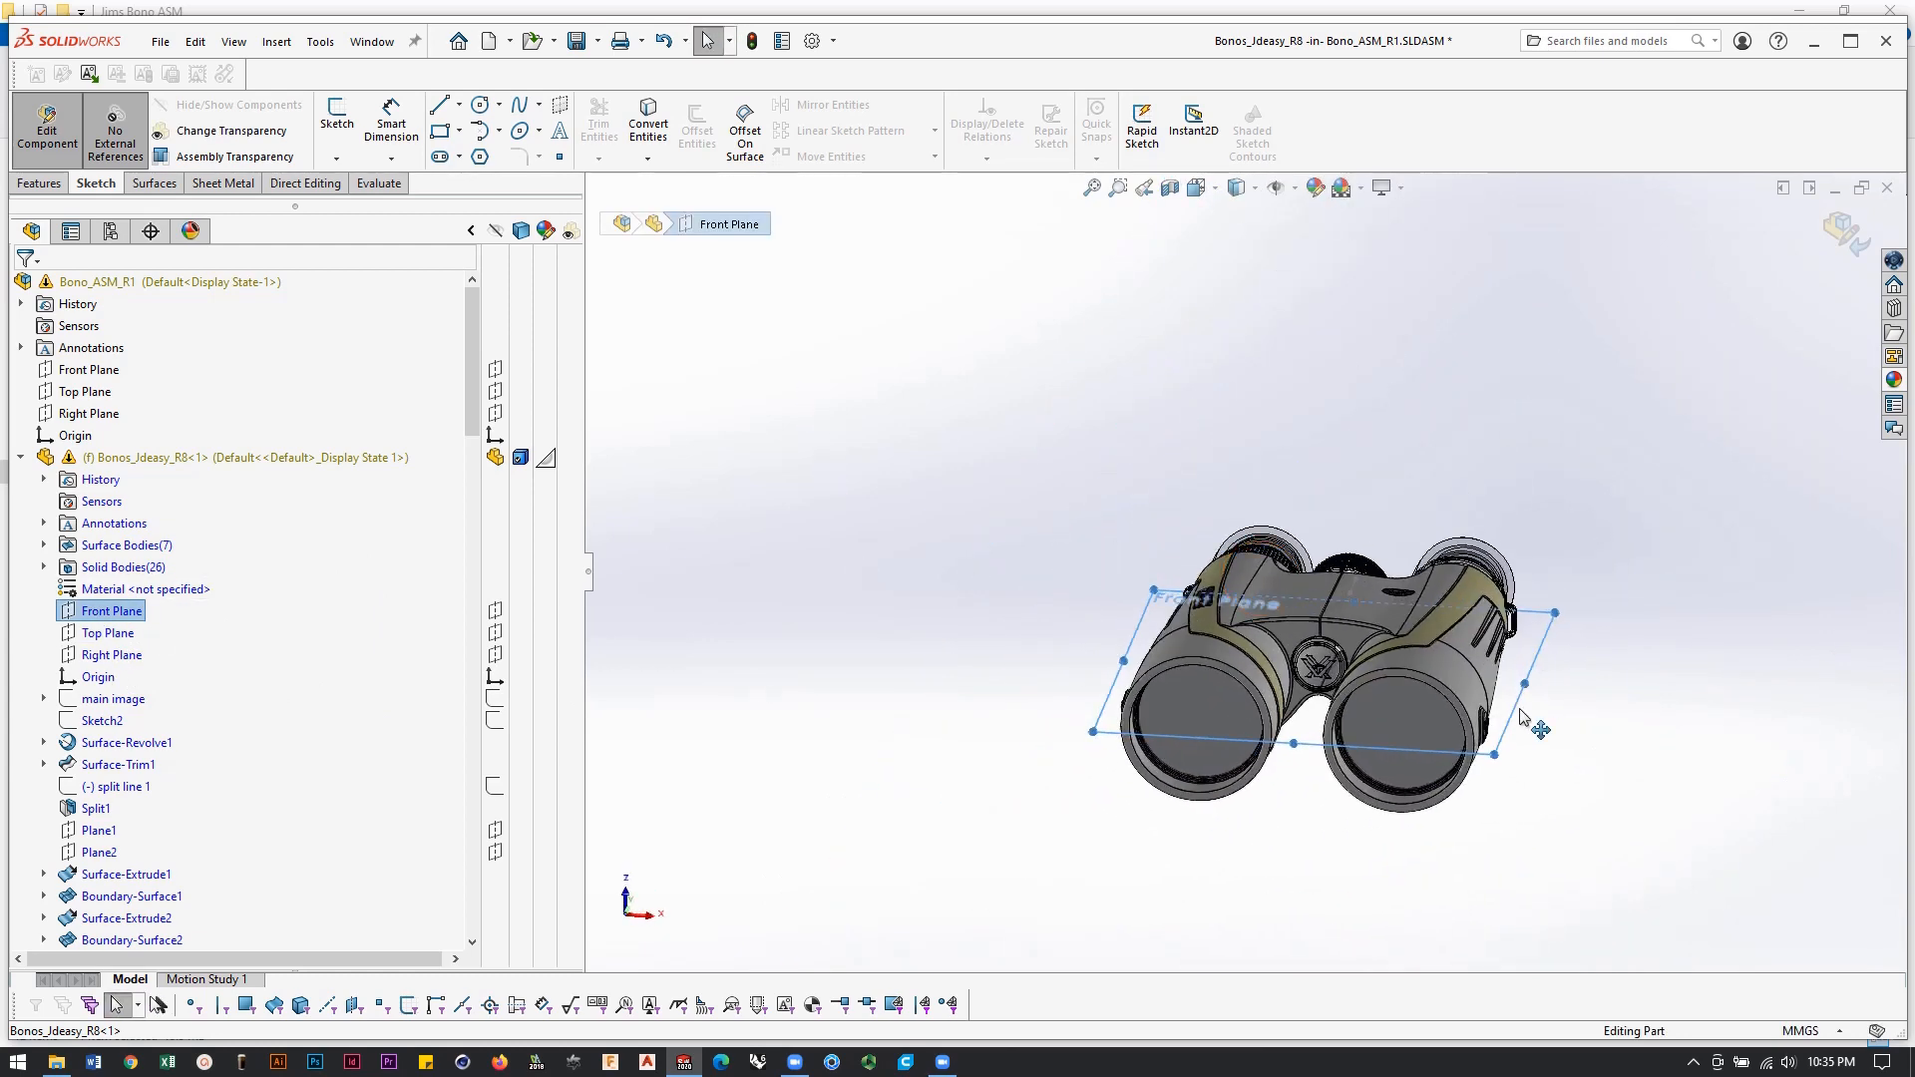
pyautogui.keyDown('ctrl'); pyautogui.moveTo(1520, 708); pyautogui.dragTo(1544, 600); pyautogui.keyUp('ctrl')
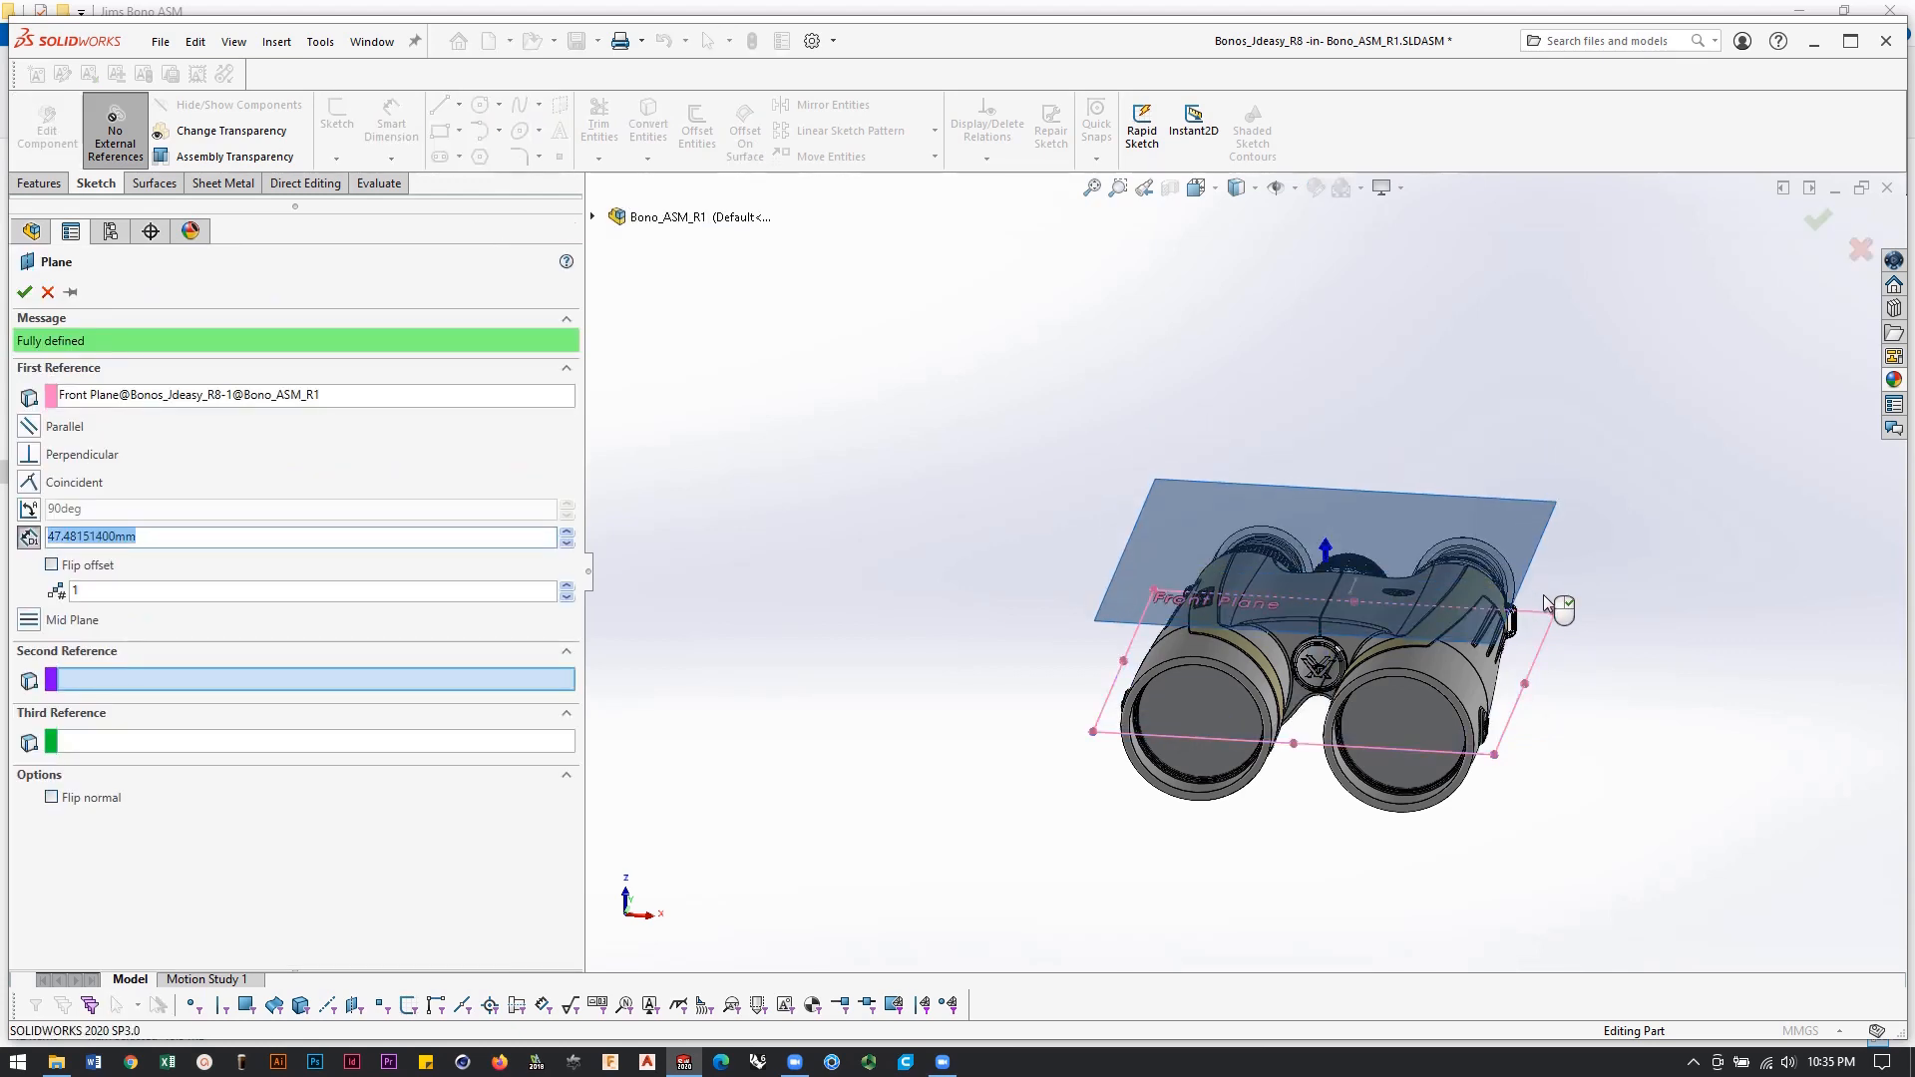
pyautogui.rightClick(1546, 601)
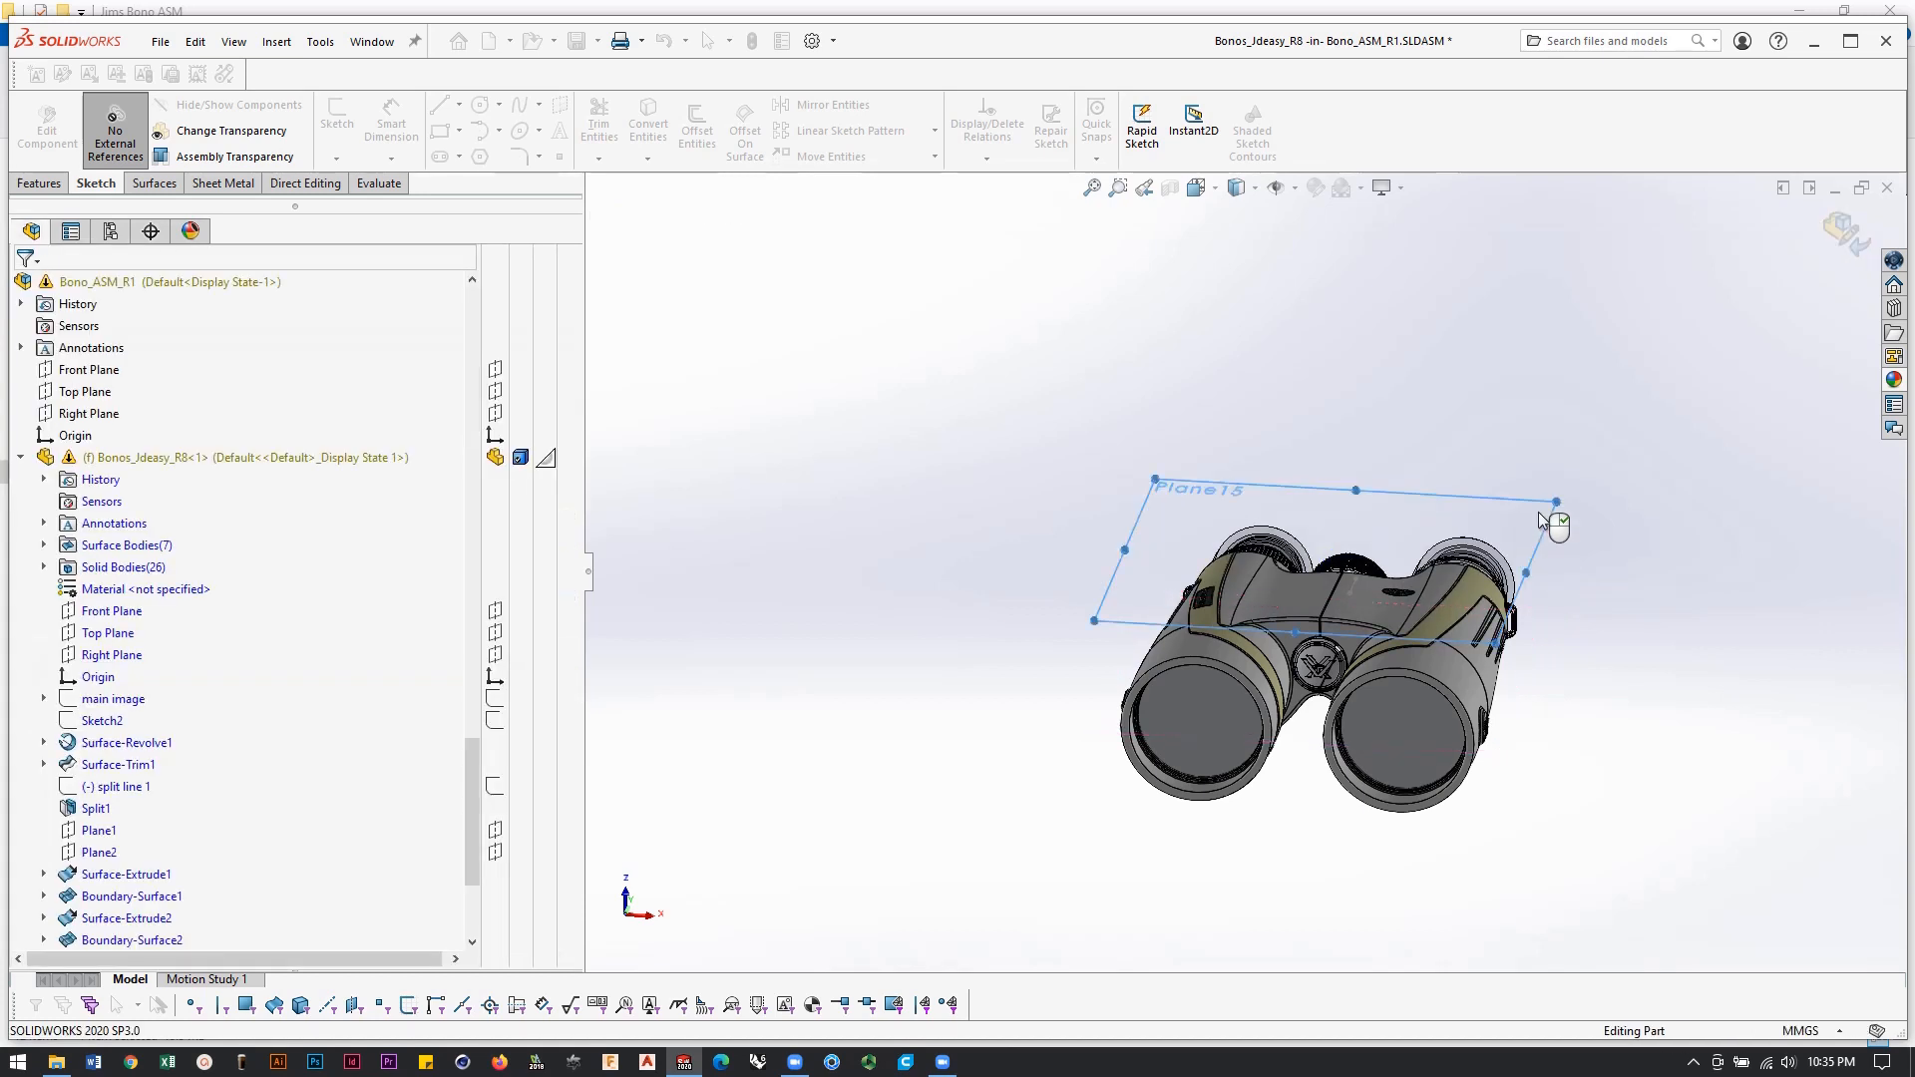
# Start a sketch on the new offset plane and convert both long edges of the tan strip on the round-logo side.
pyautogui.rightClick(1516, 536)
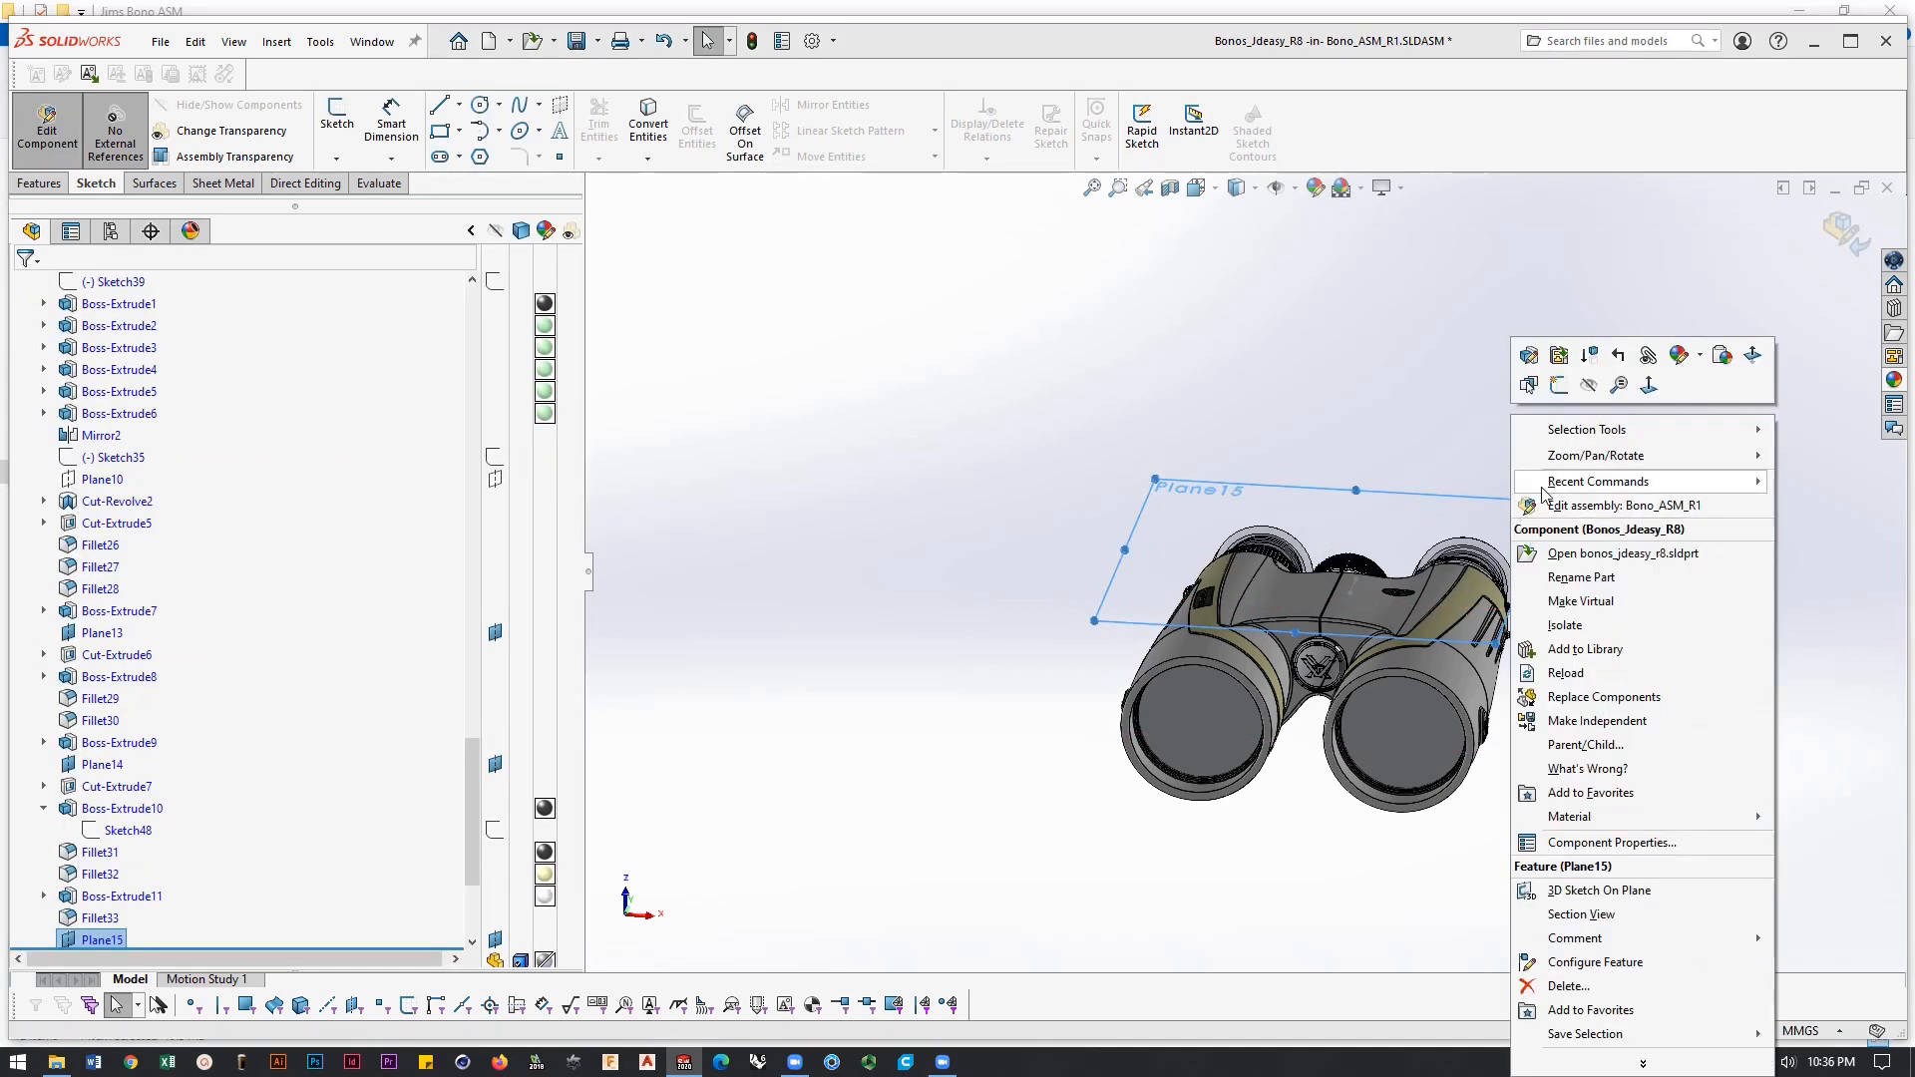
pyautogui.click(1559, 385)
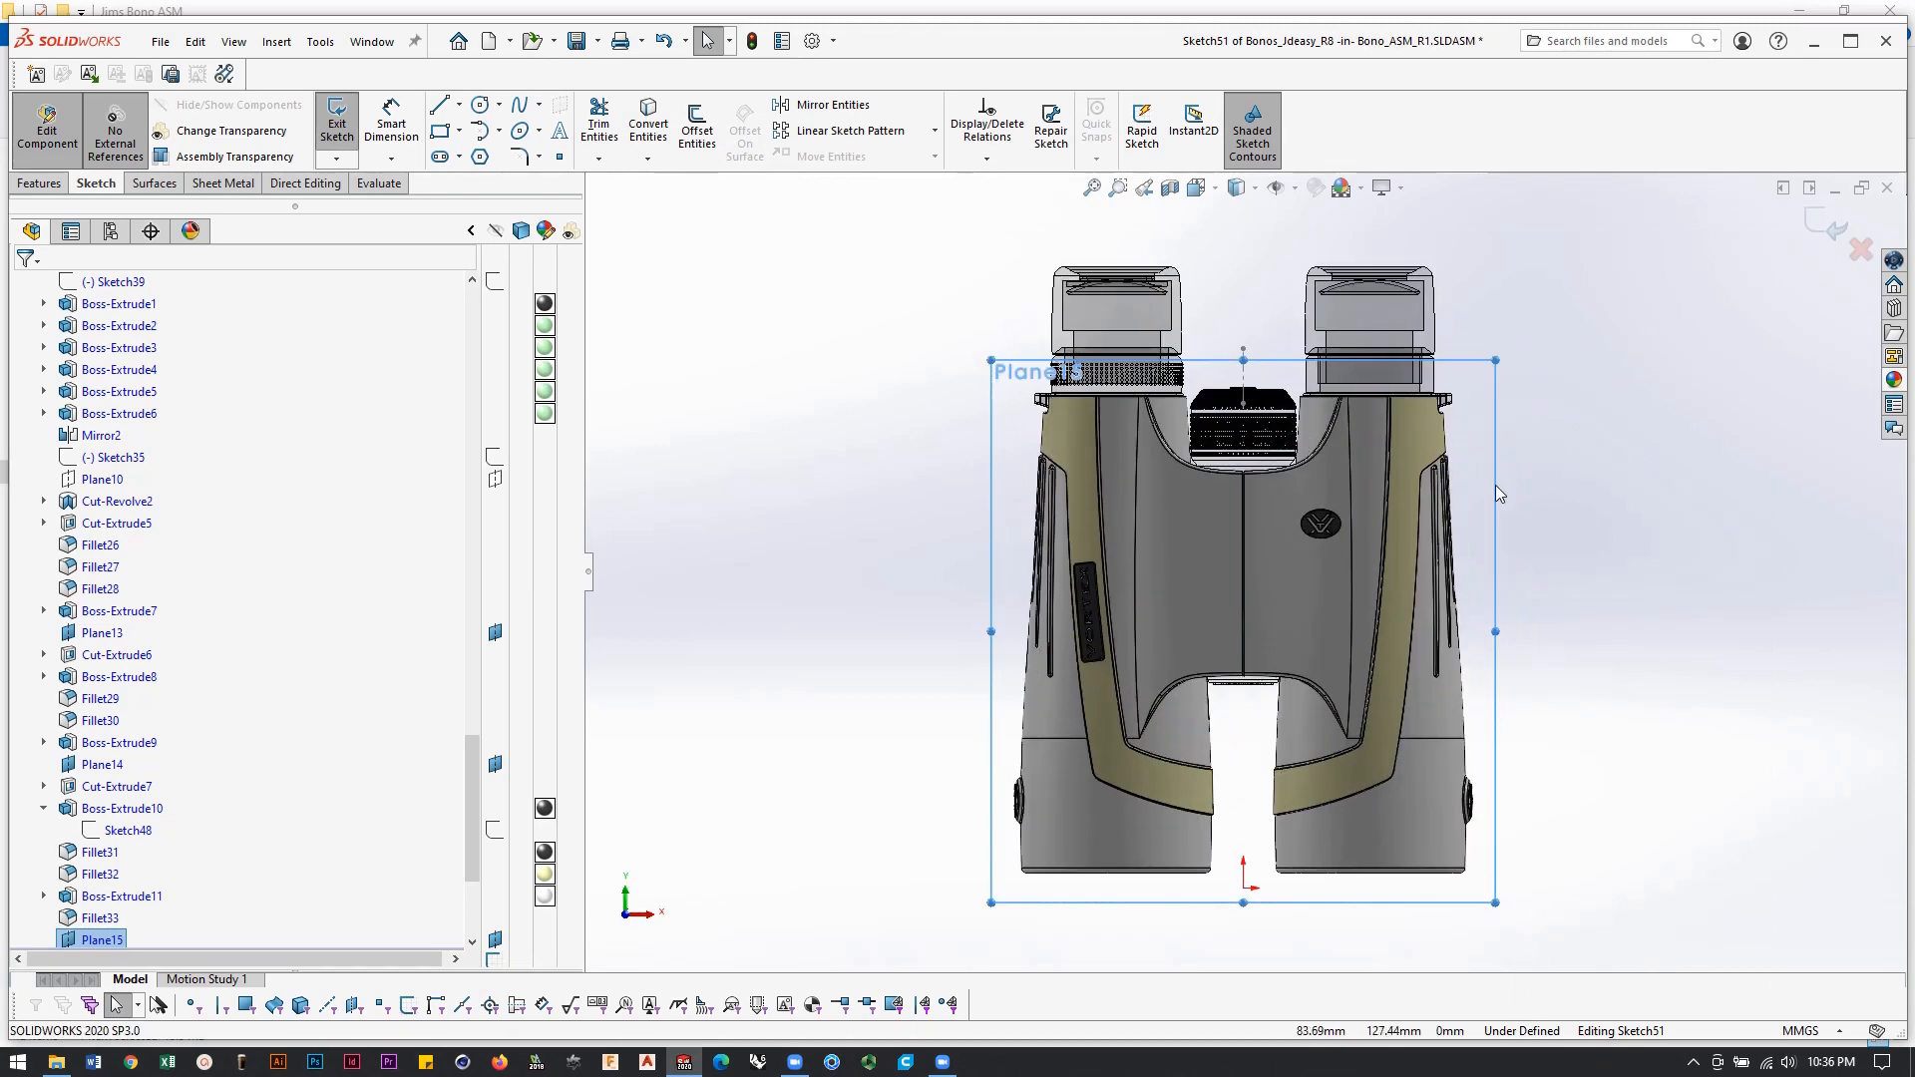
pyautogui.click(1381, 600)
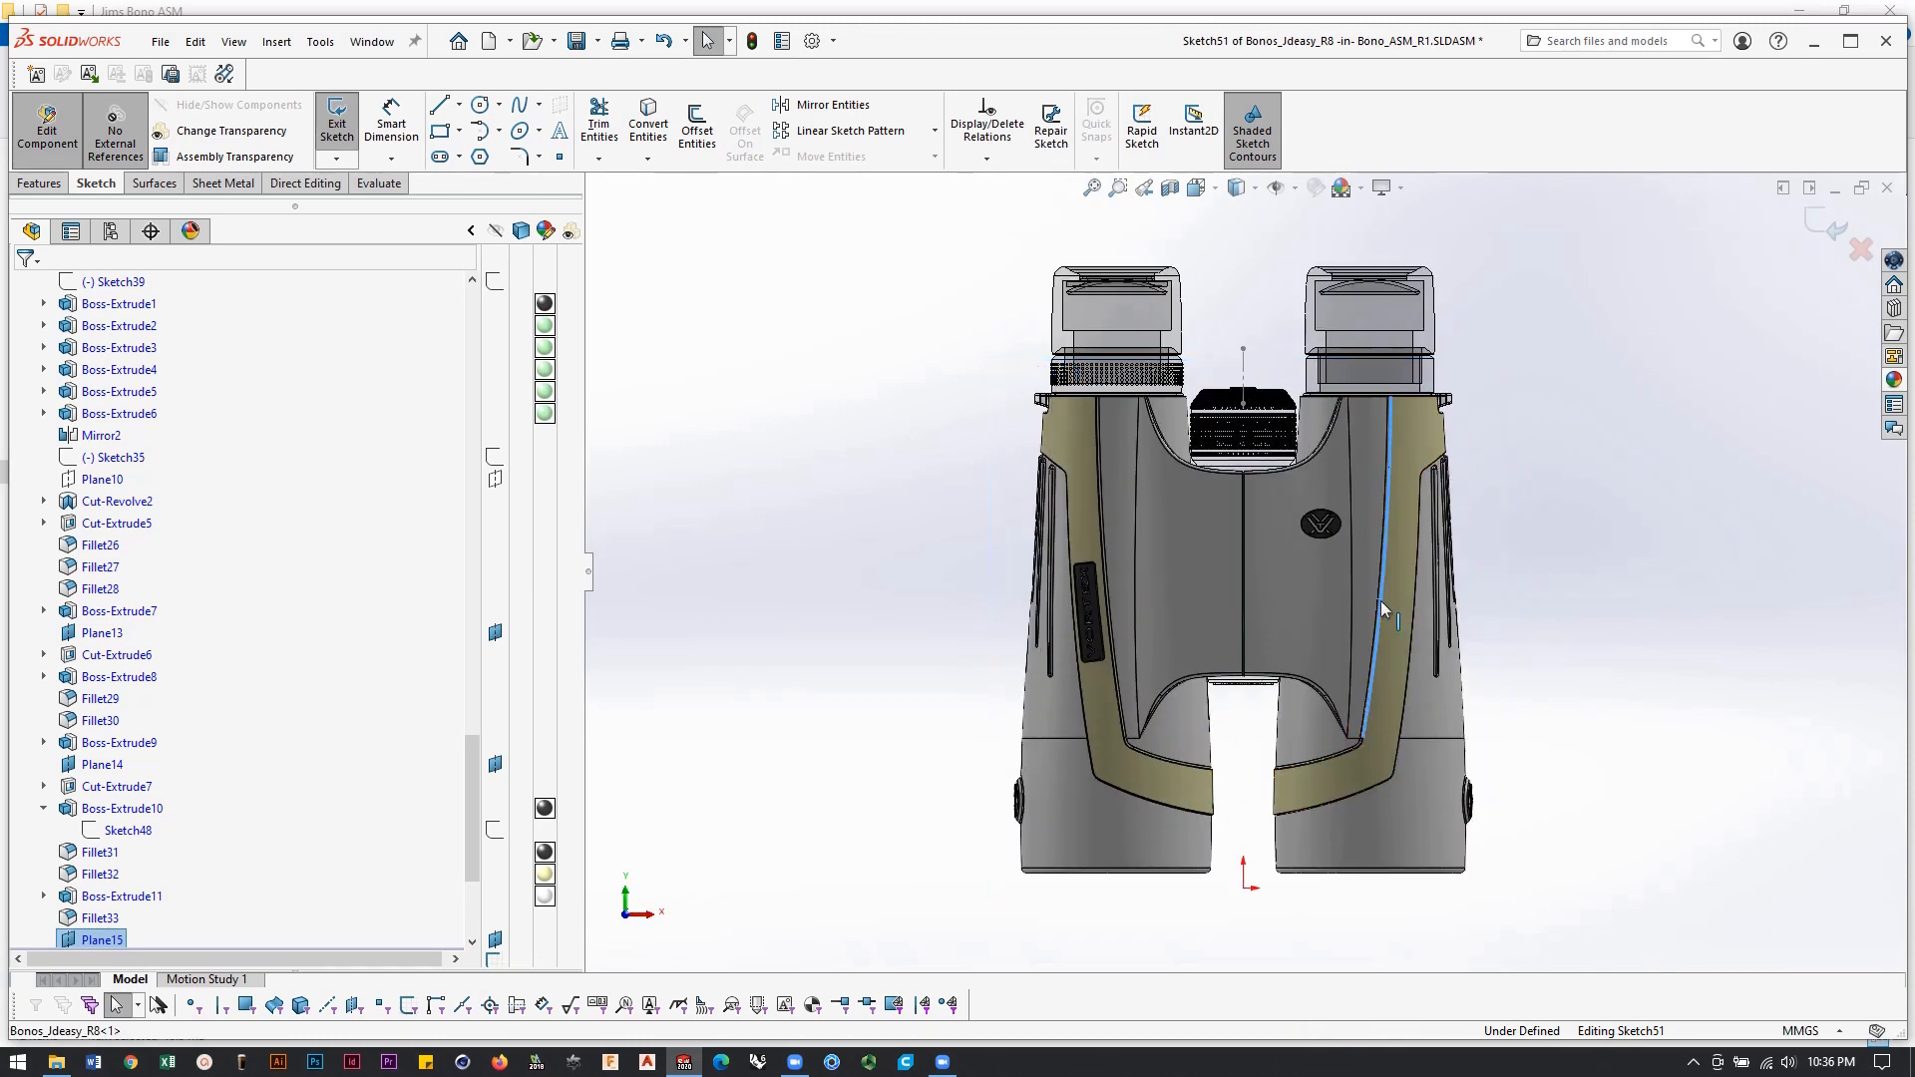
pyautogui.click(1414, 610)
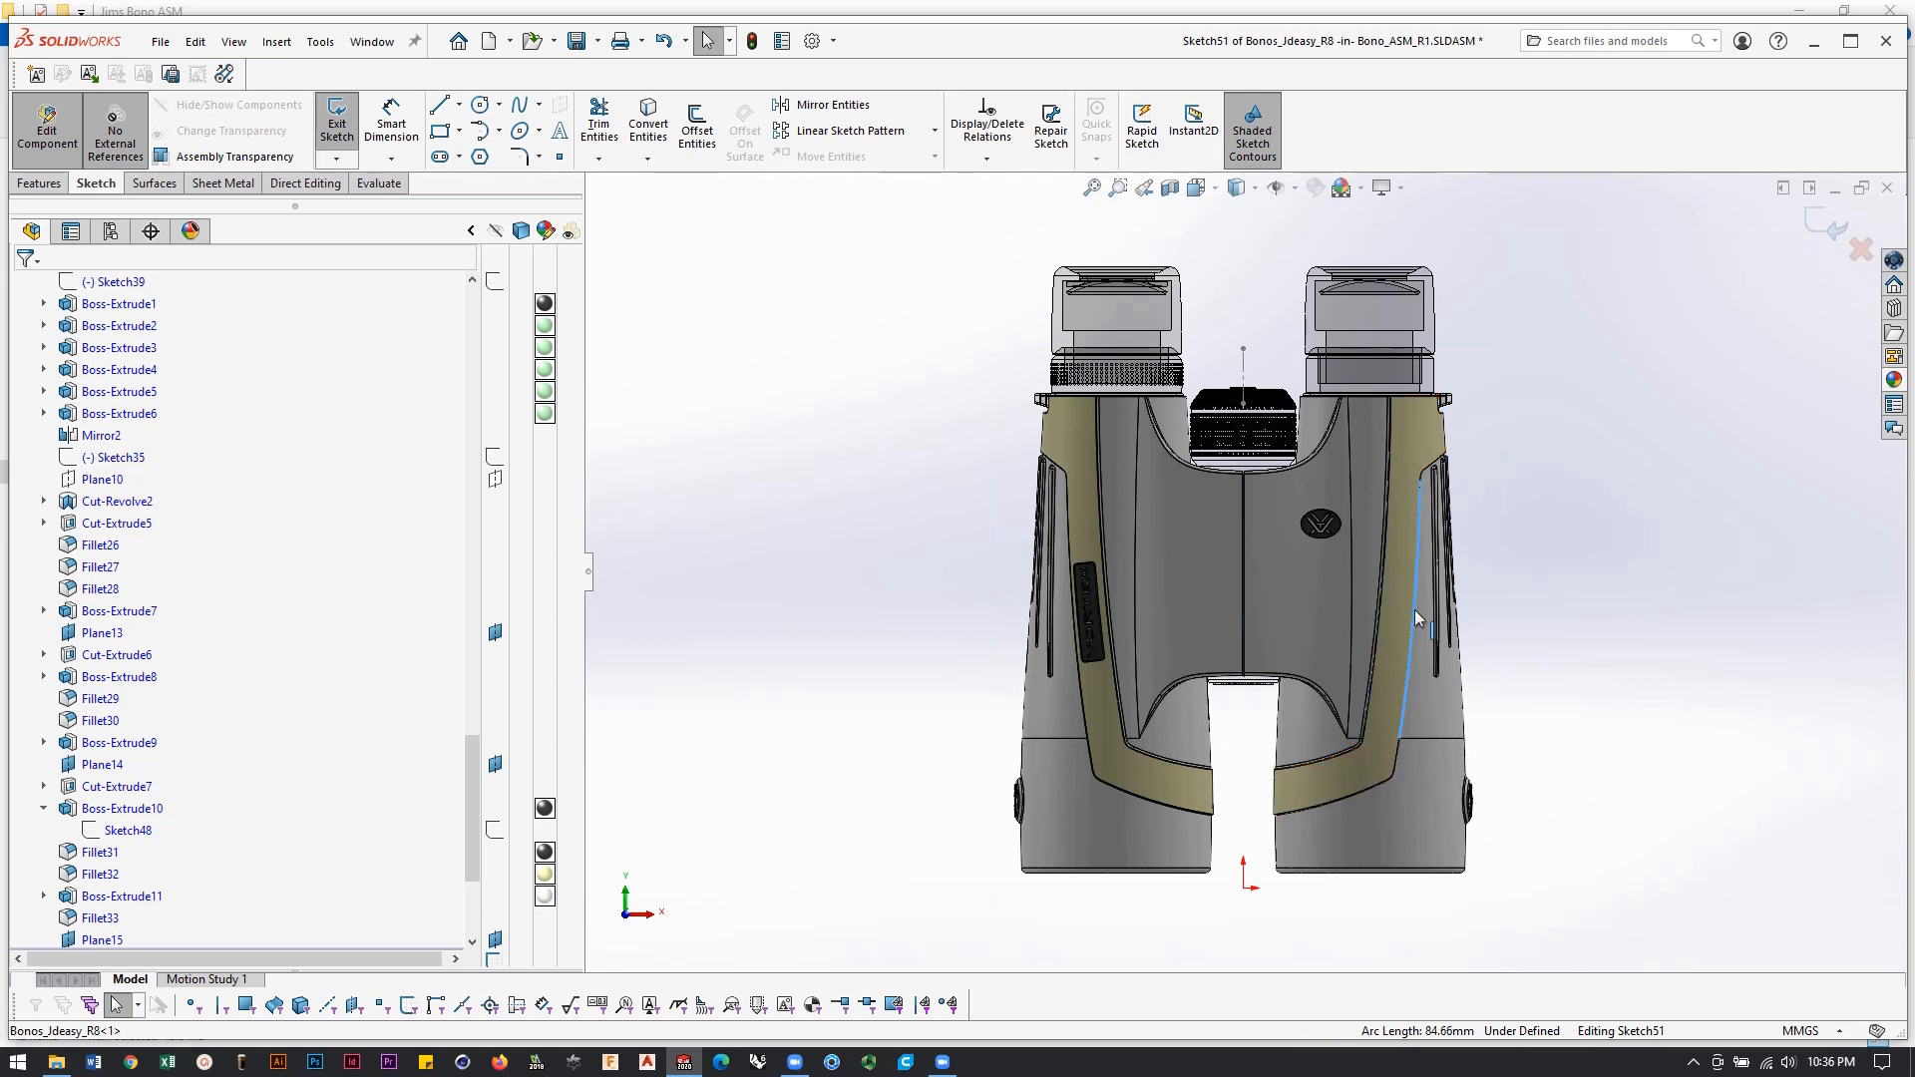
pyautogui.keyDown('ctrl'); pyautogui.click(1379, 625); pyautogui.keyUp('ctrl')
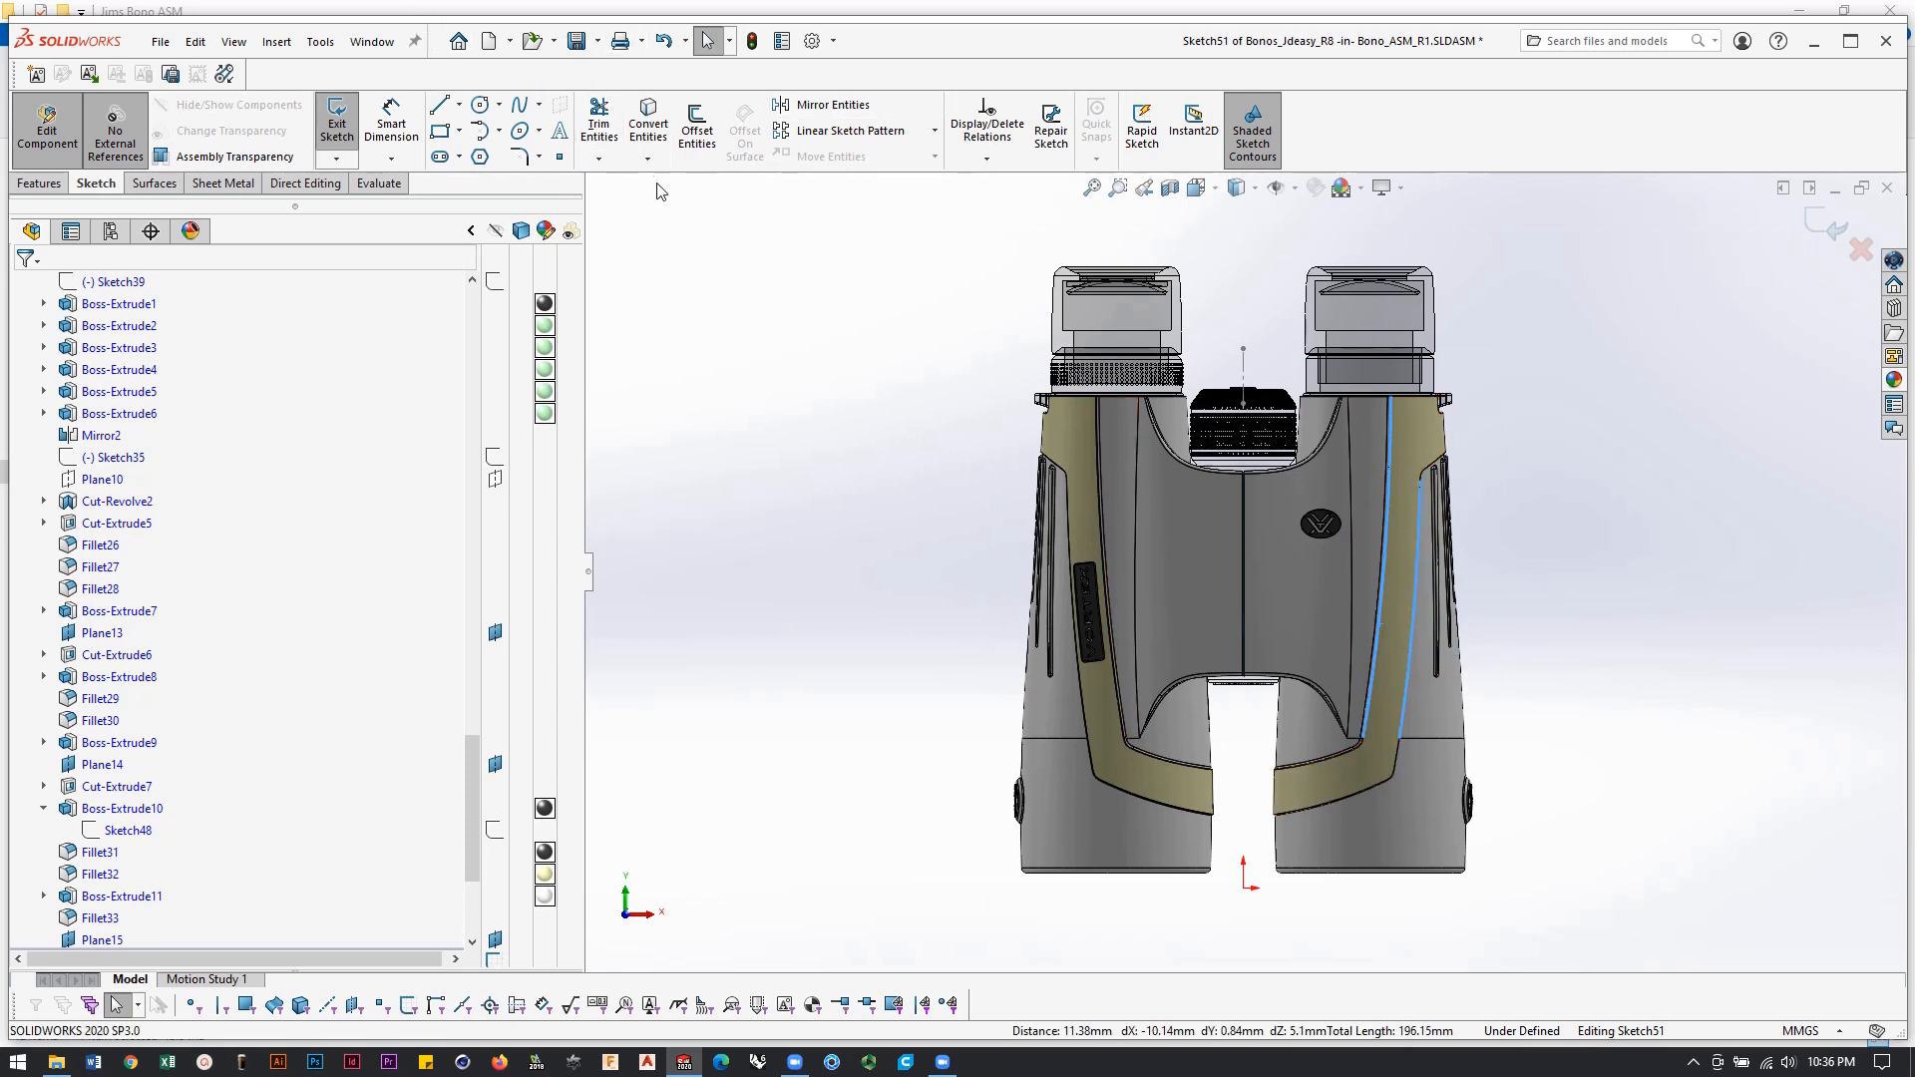
pyautogui.click(648, 131)
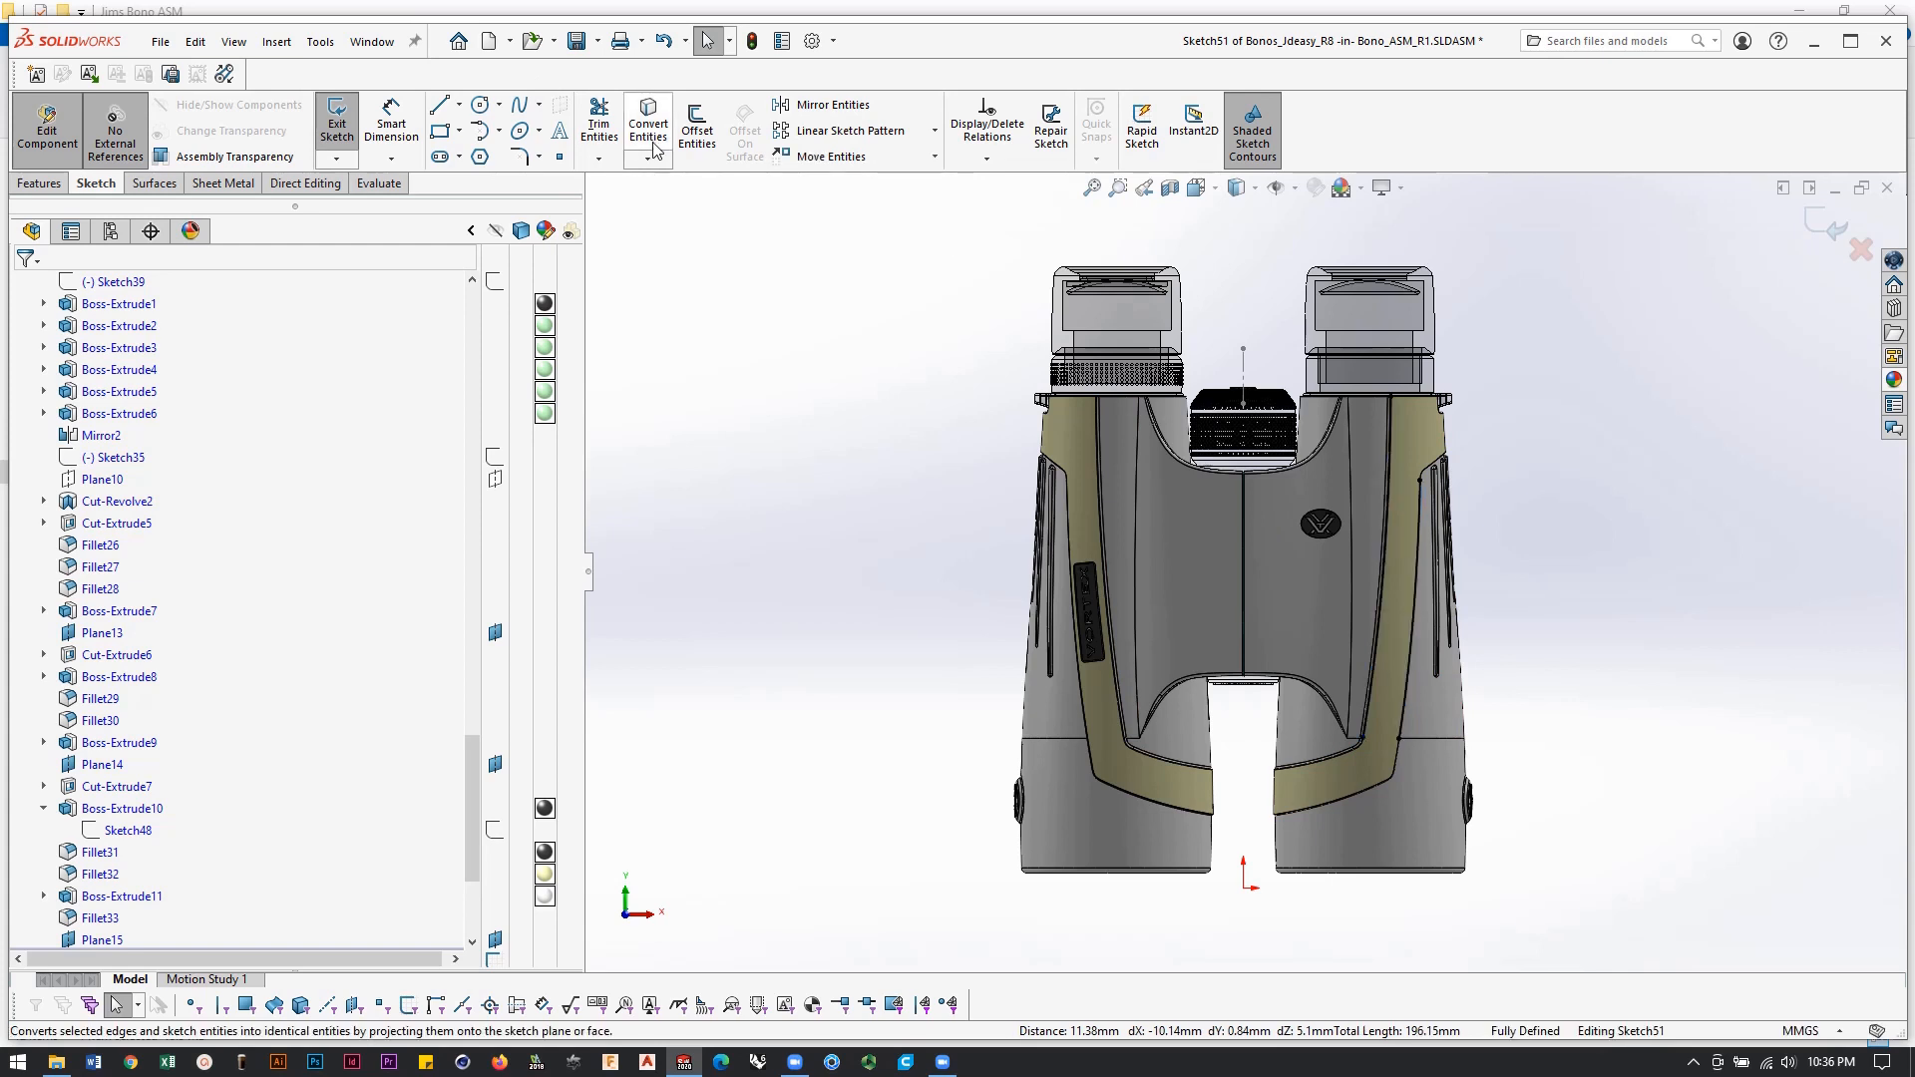
# Offset both converted edge curves by 1.5 mm toward the middle of the tan strip.
pyautogui.click(697, 131)
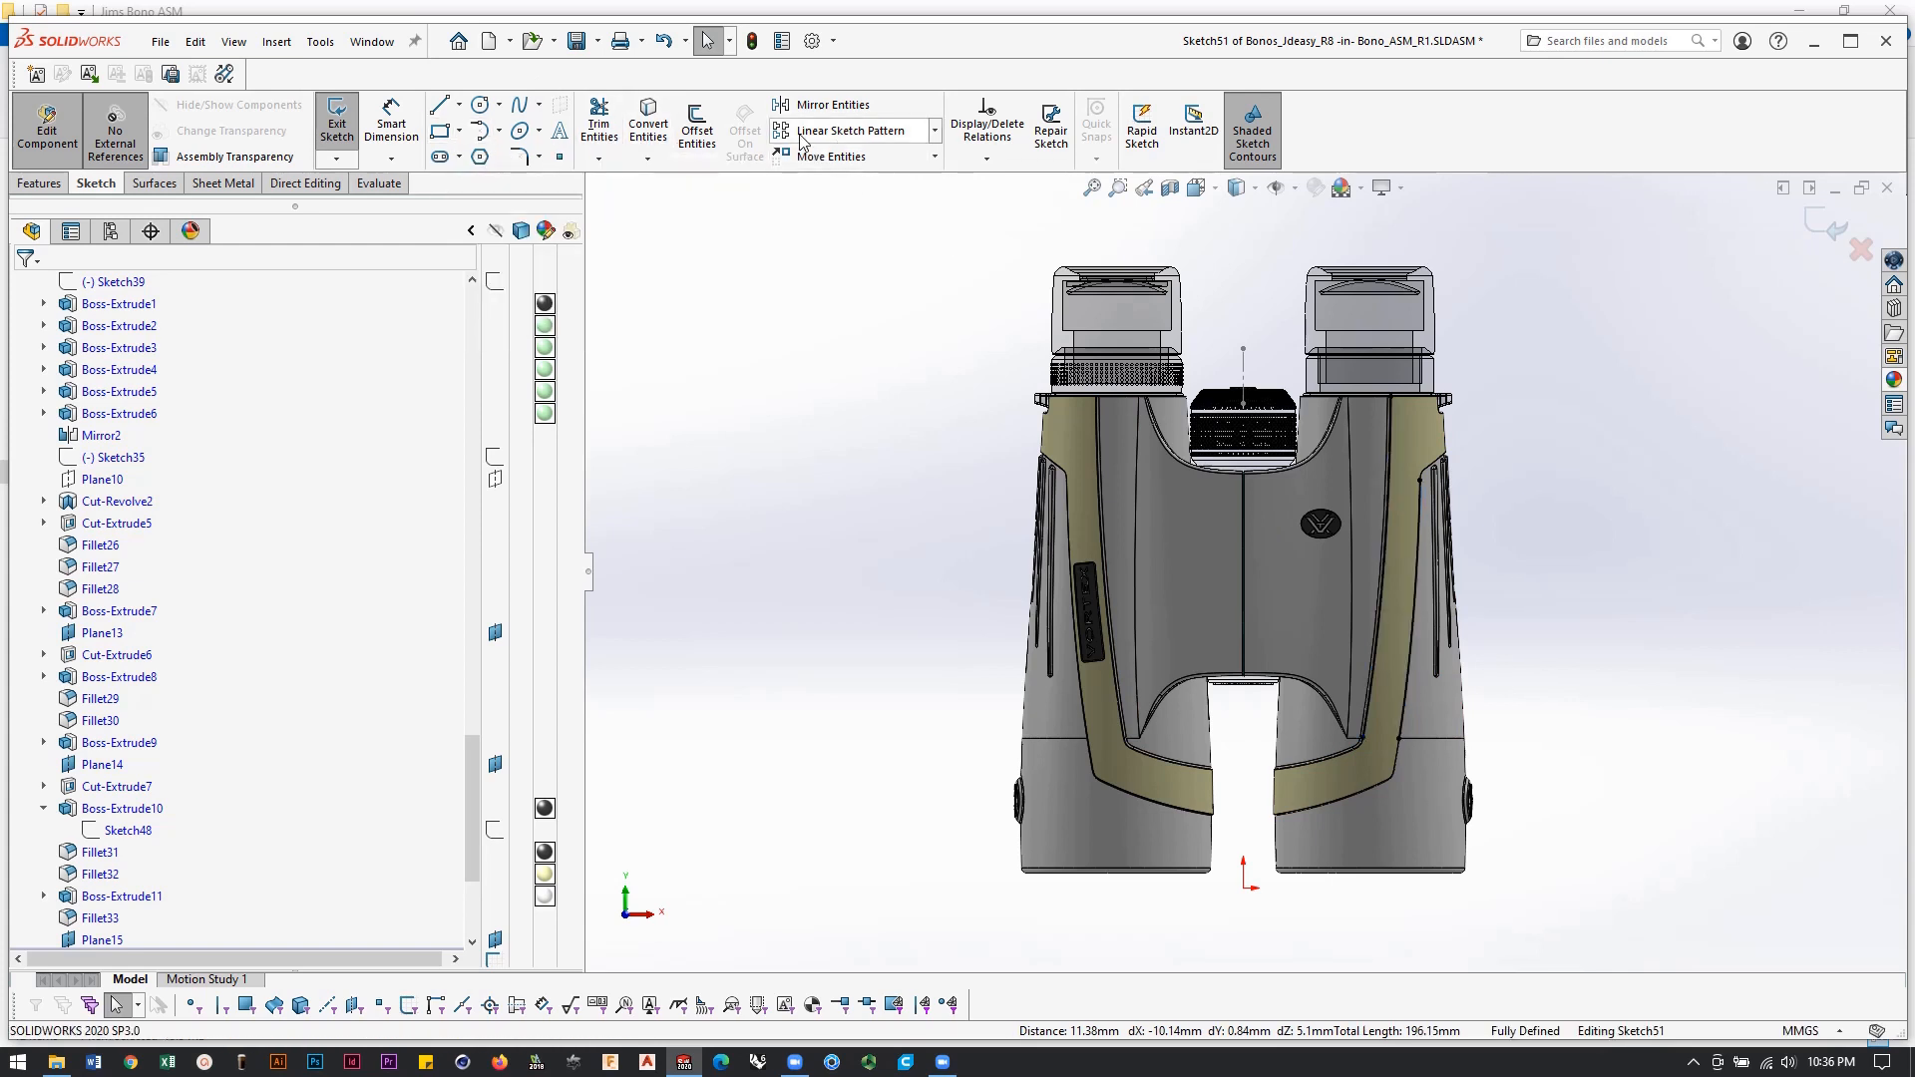
pyautogui.click(1386, 596)
pyautogui.scroll(-6, 1411, 602)
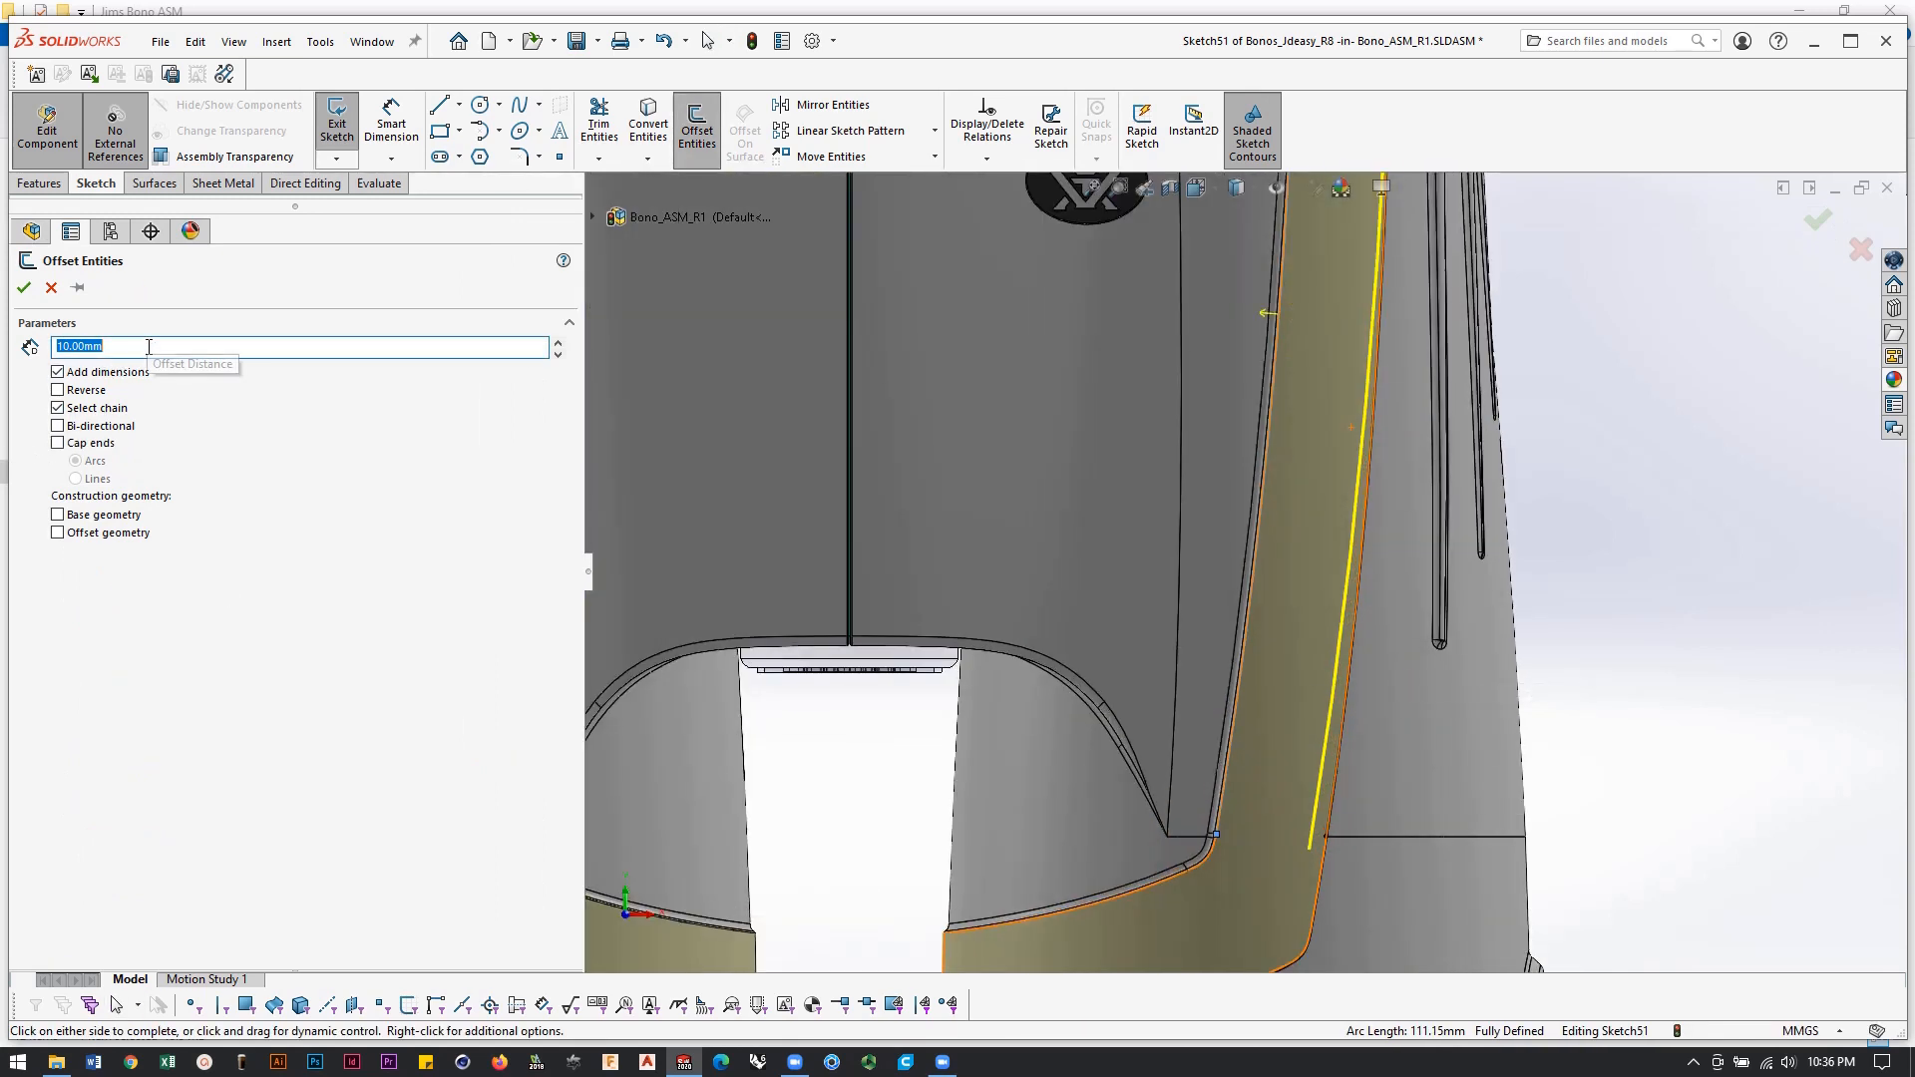
pyautogui.write('.1')
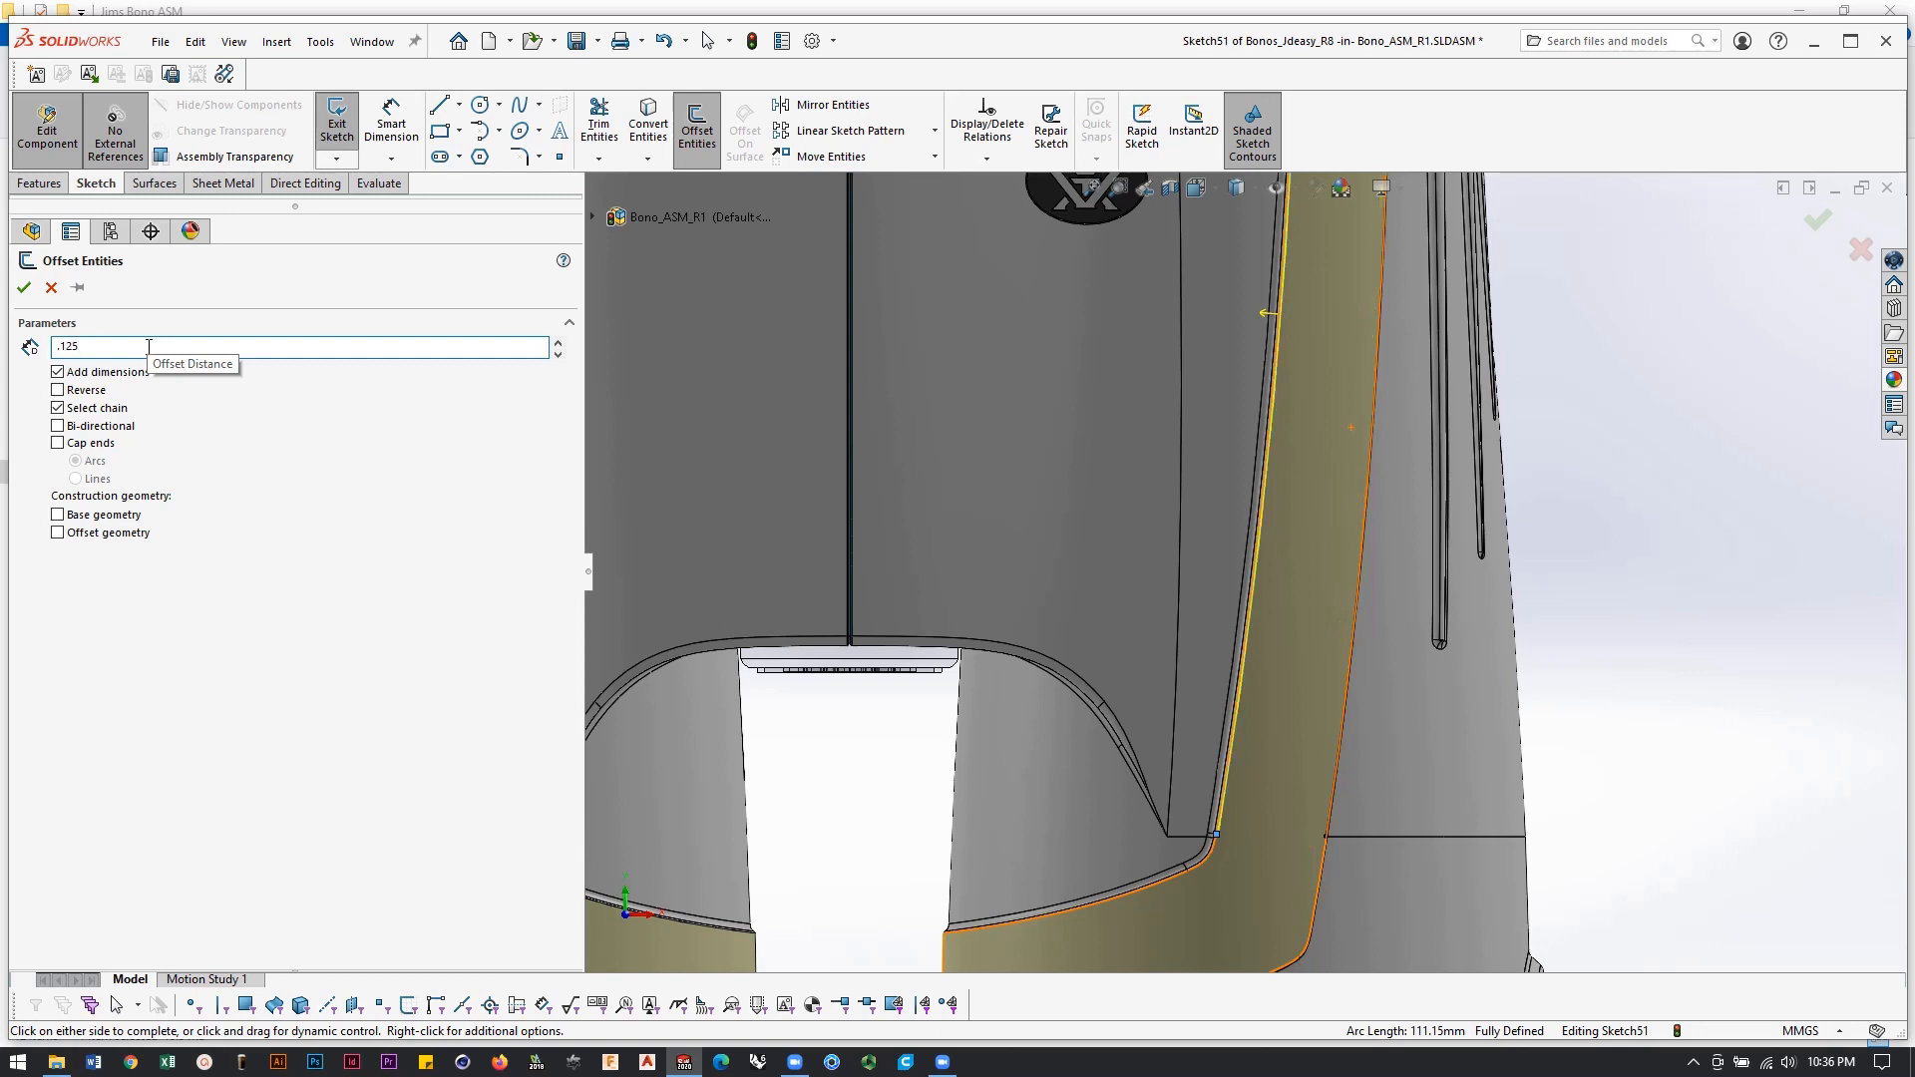
pyautogui.write('25')
pyautogui.press('Return')
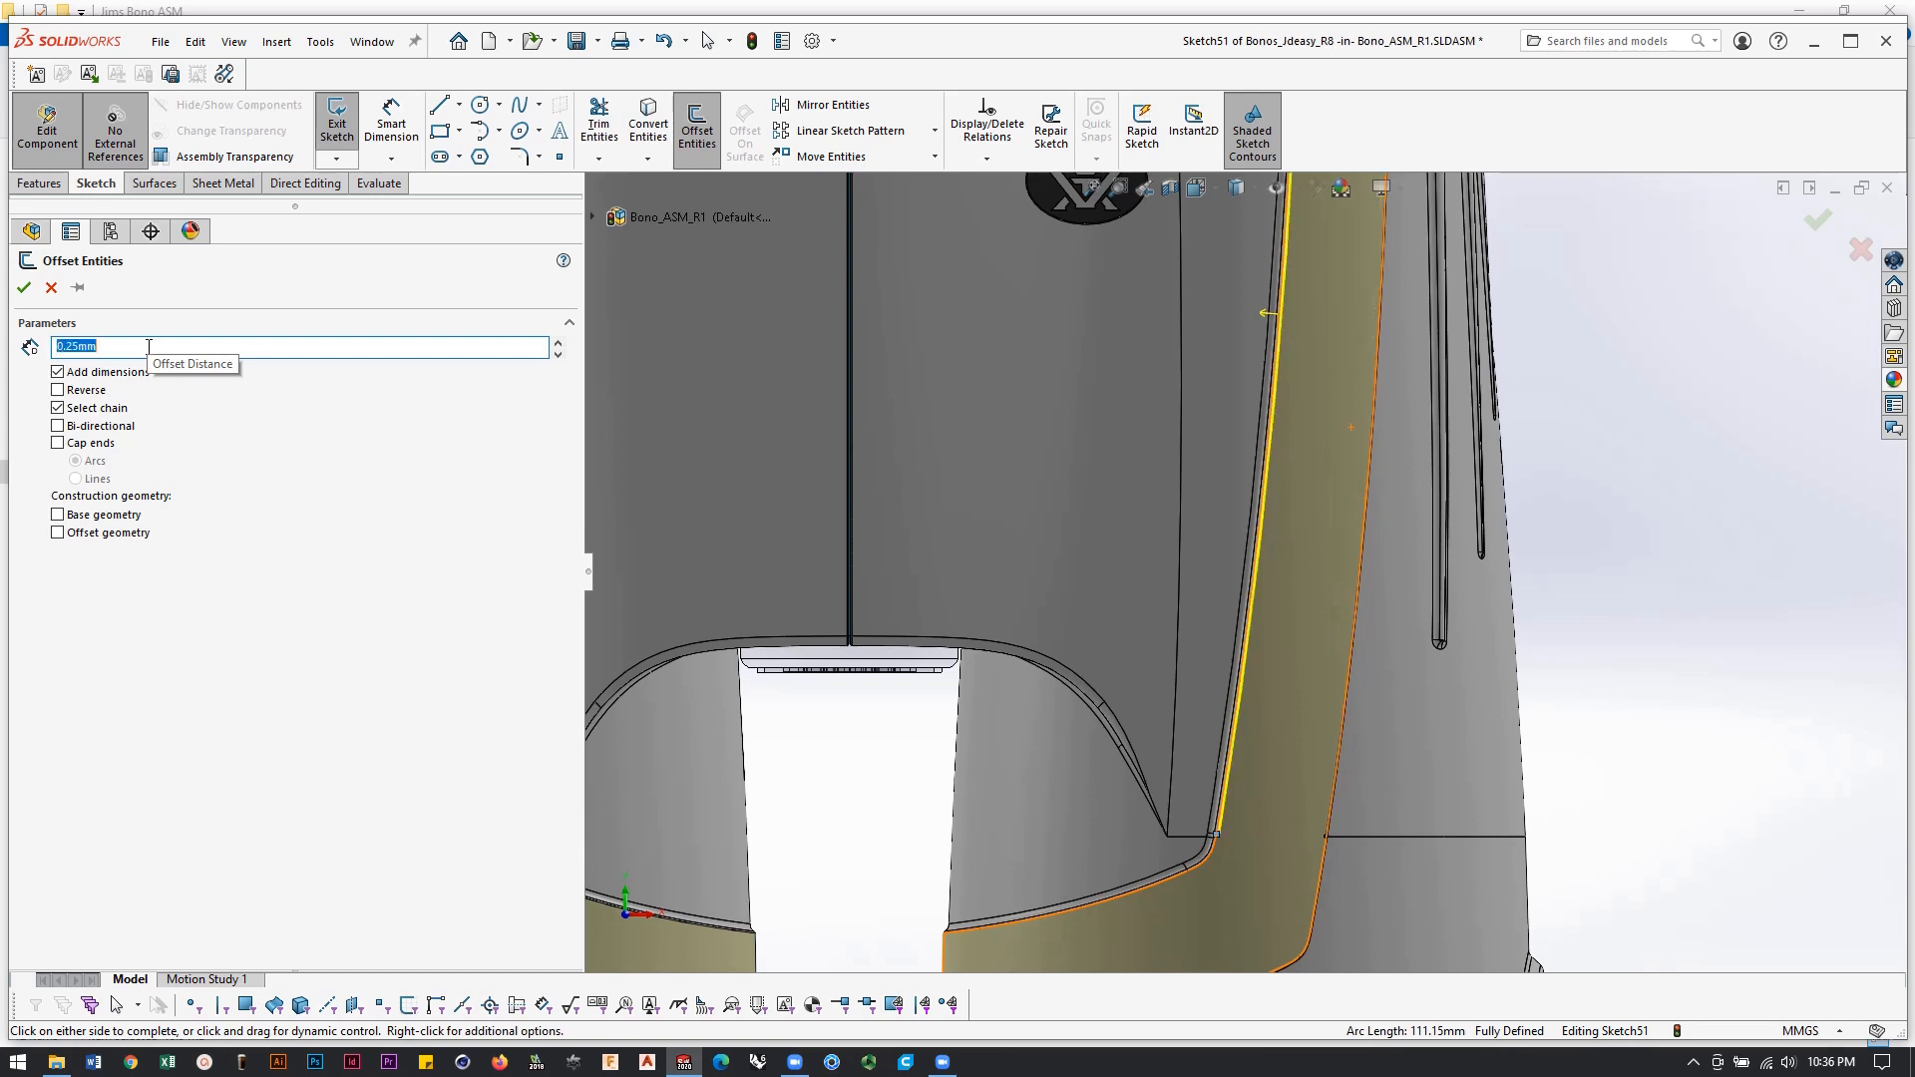
pyautogui.write('.')
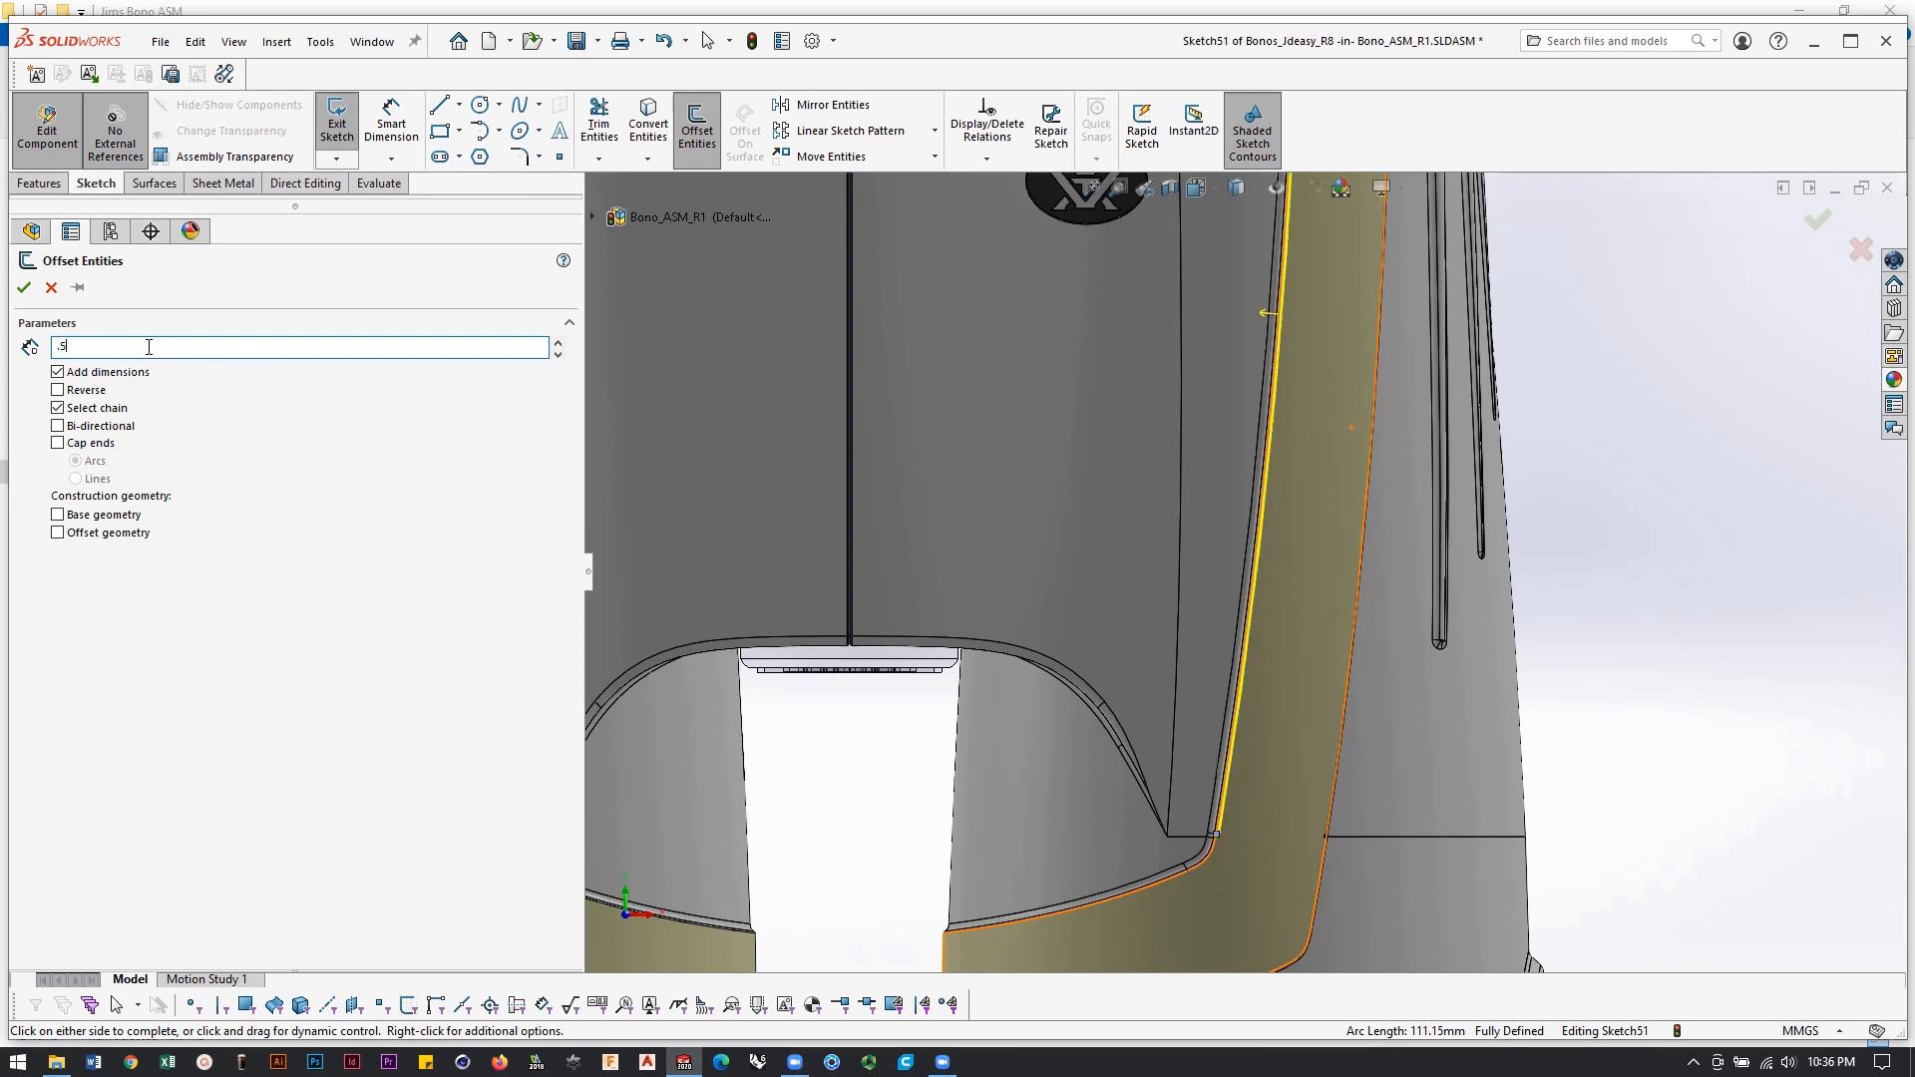
pyautogui.write('5')
pyautogui.press('Return')
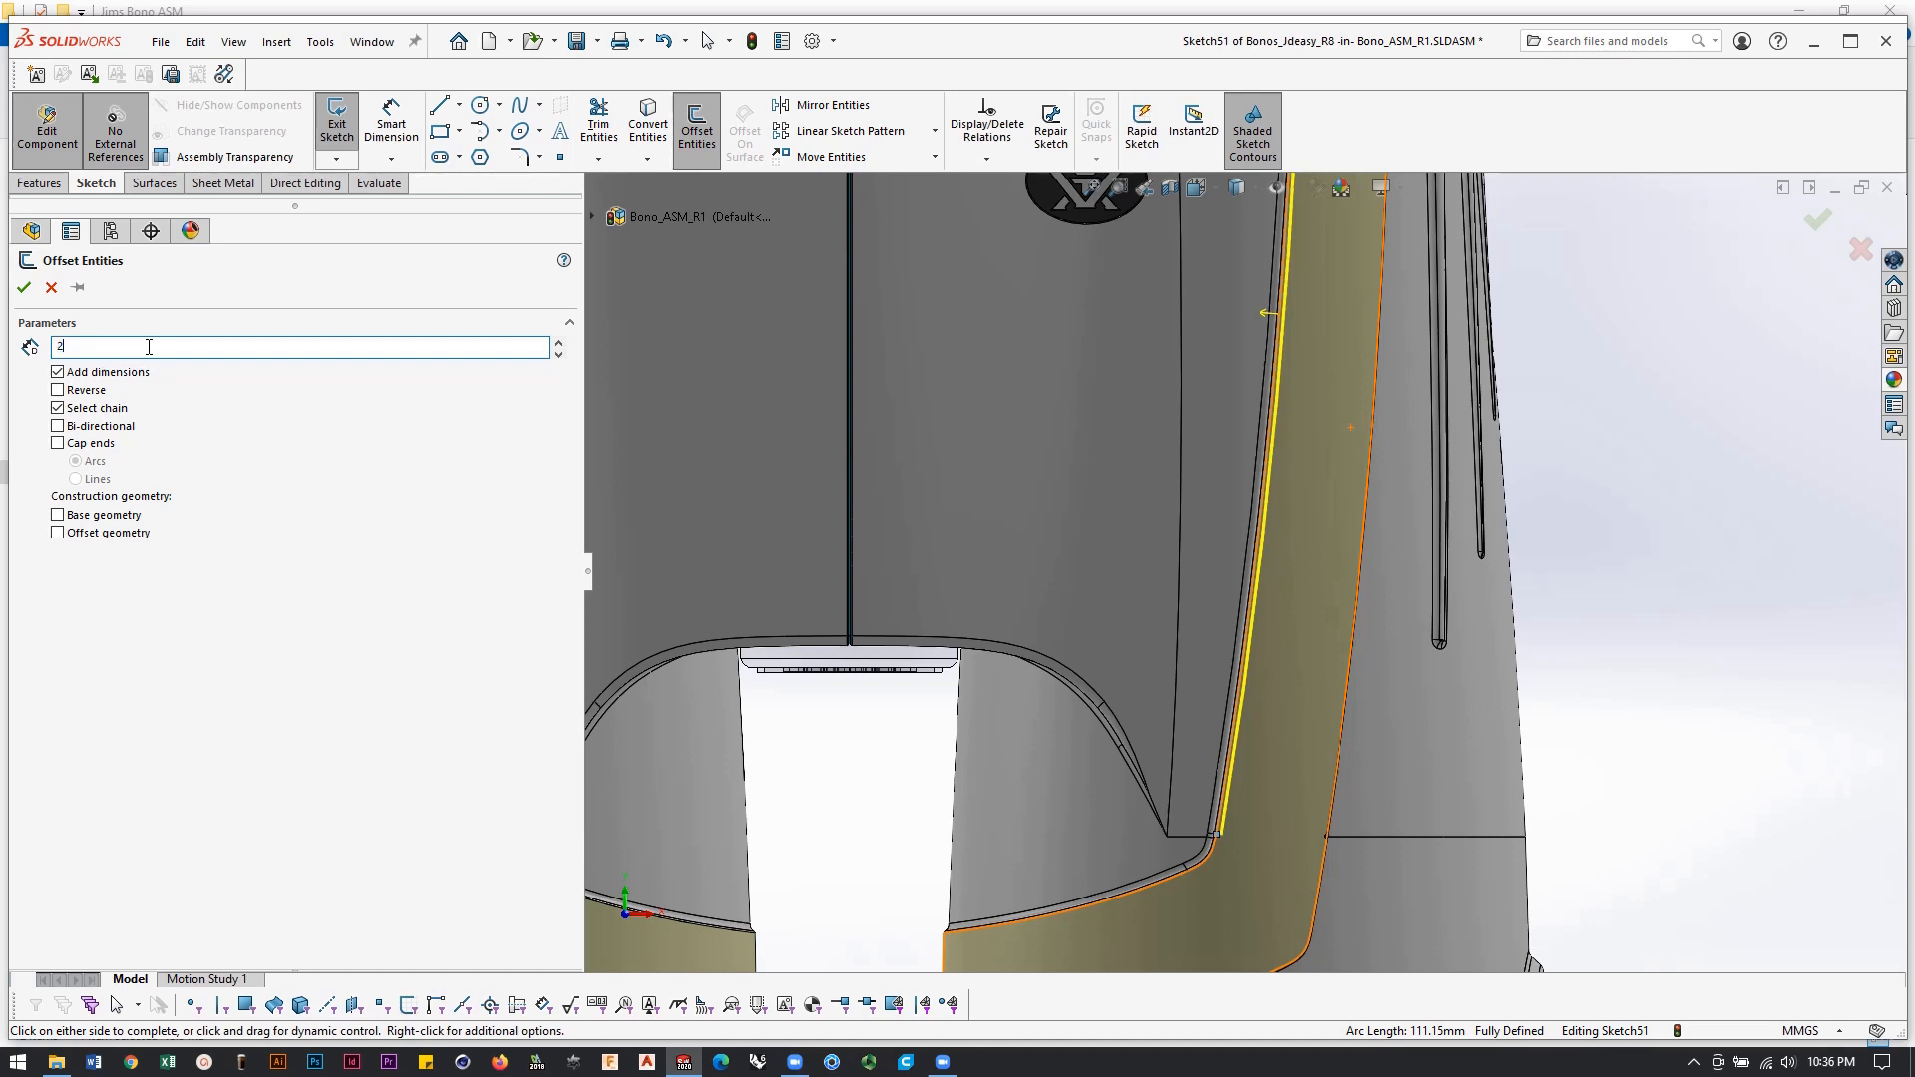
pyautogui.press('Return')
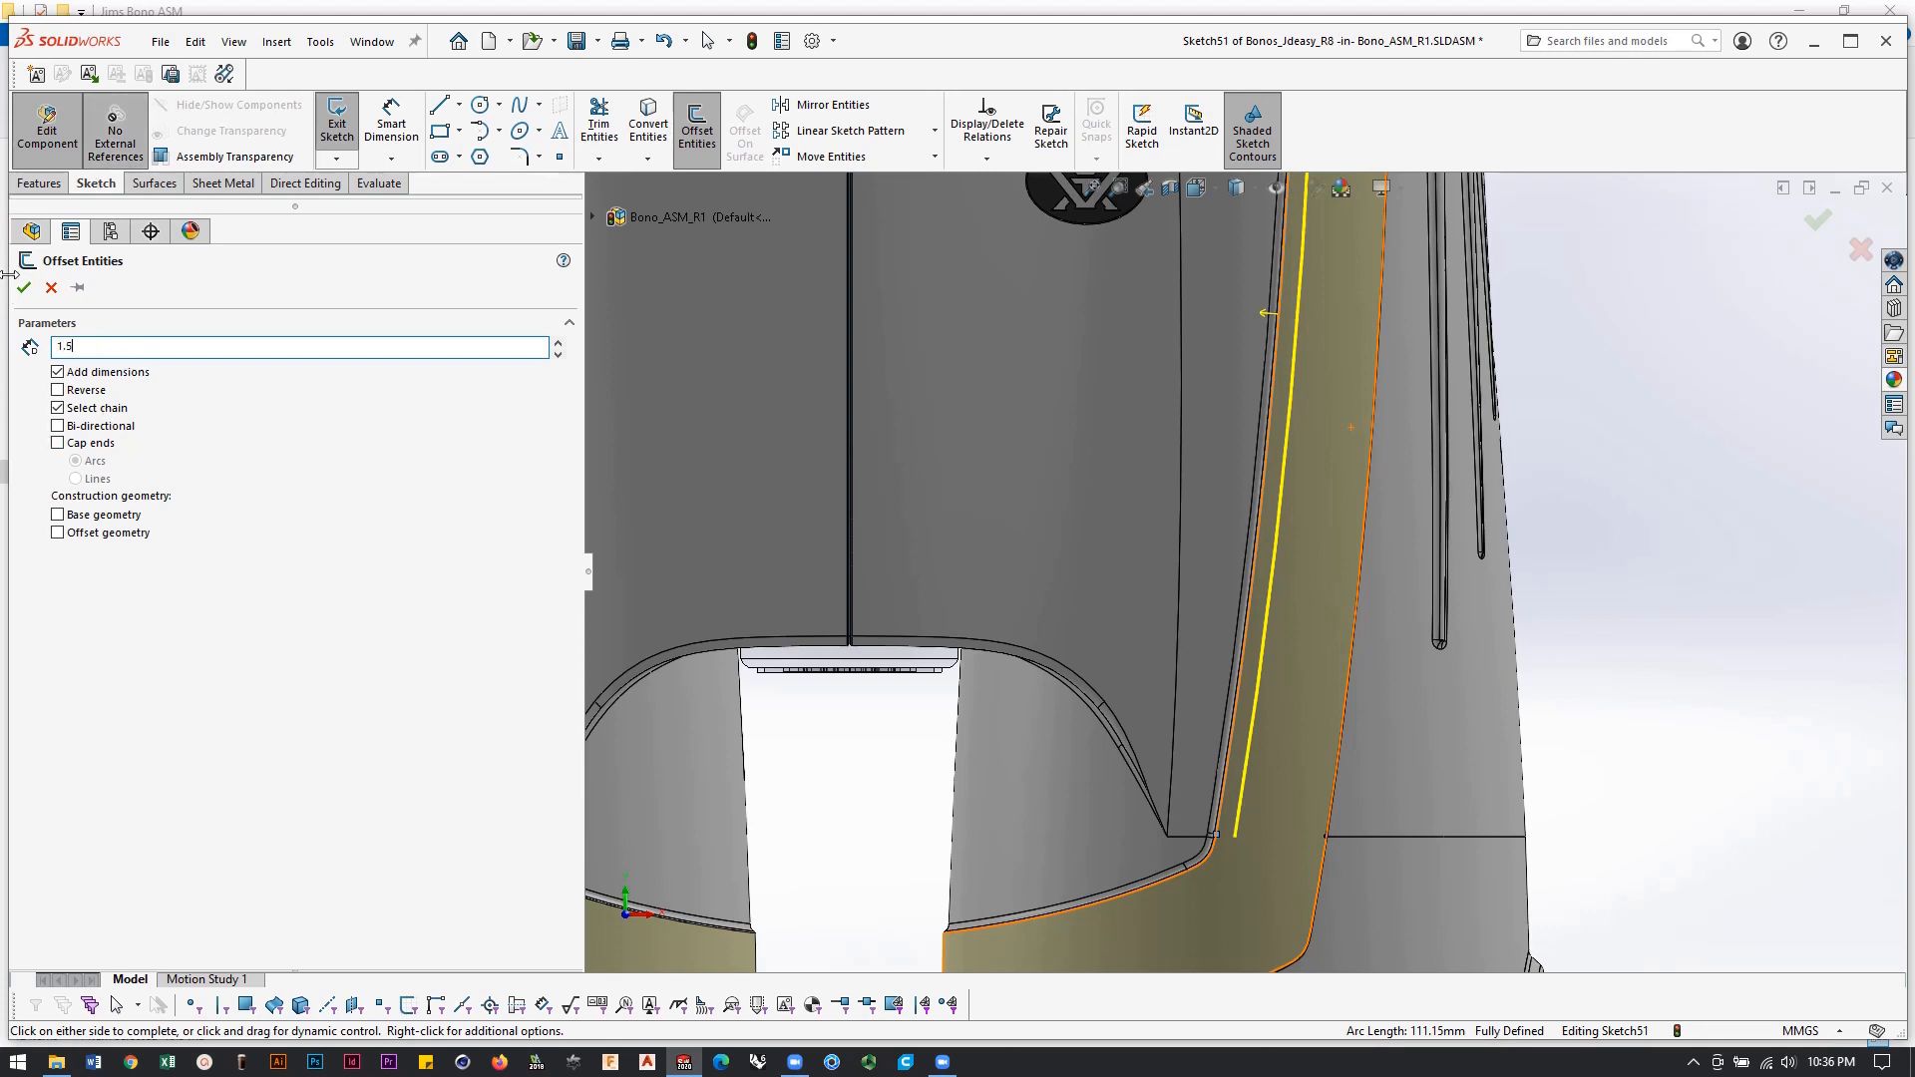
pyautogui.write('1.5')
pyautogui.press('Return')
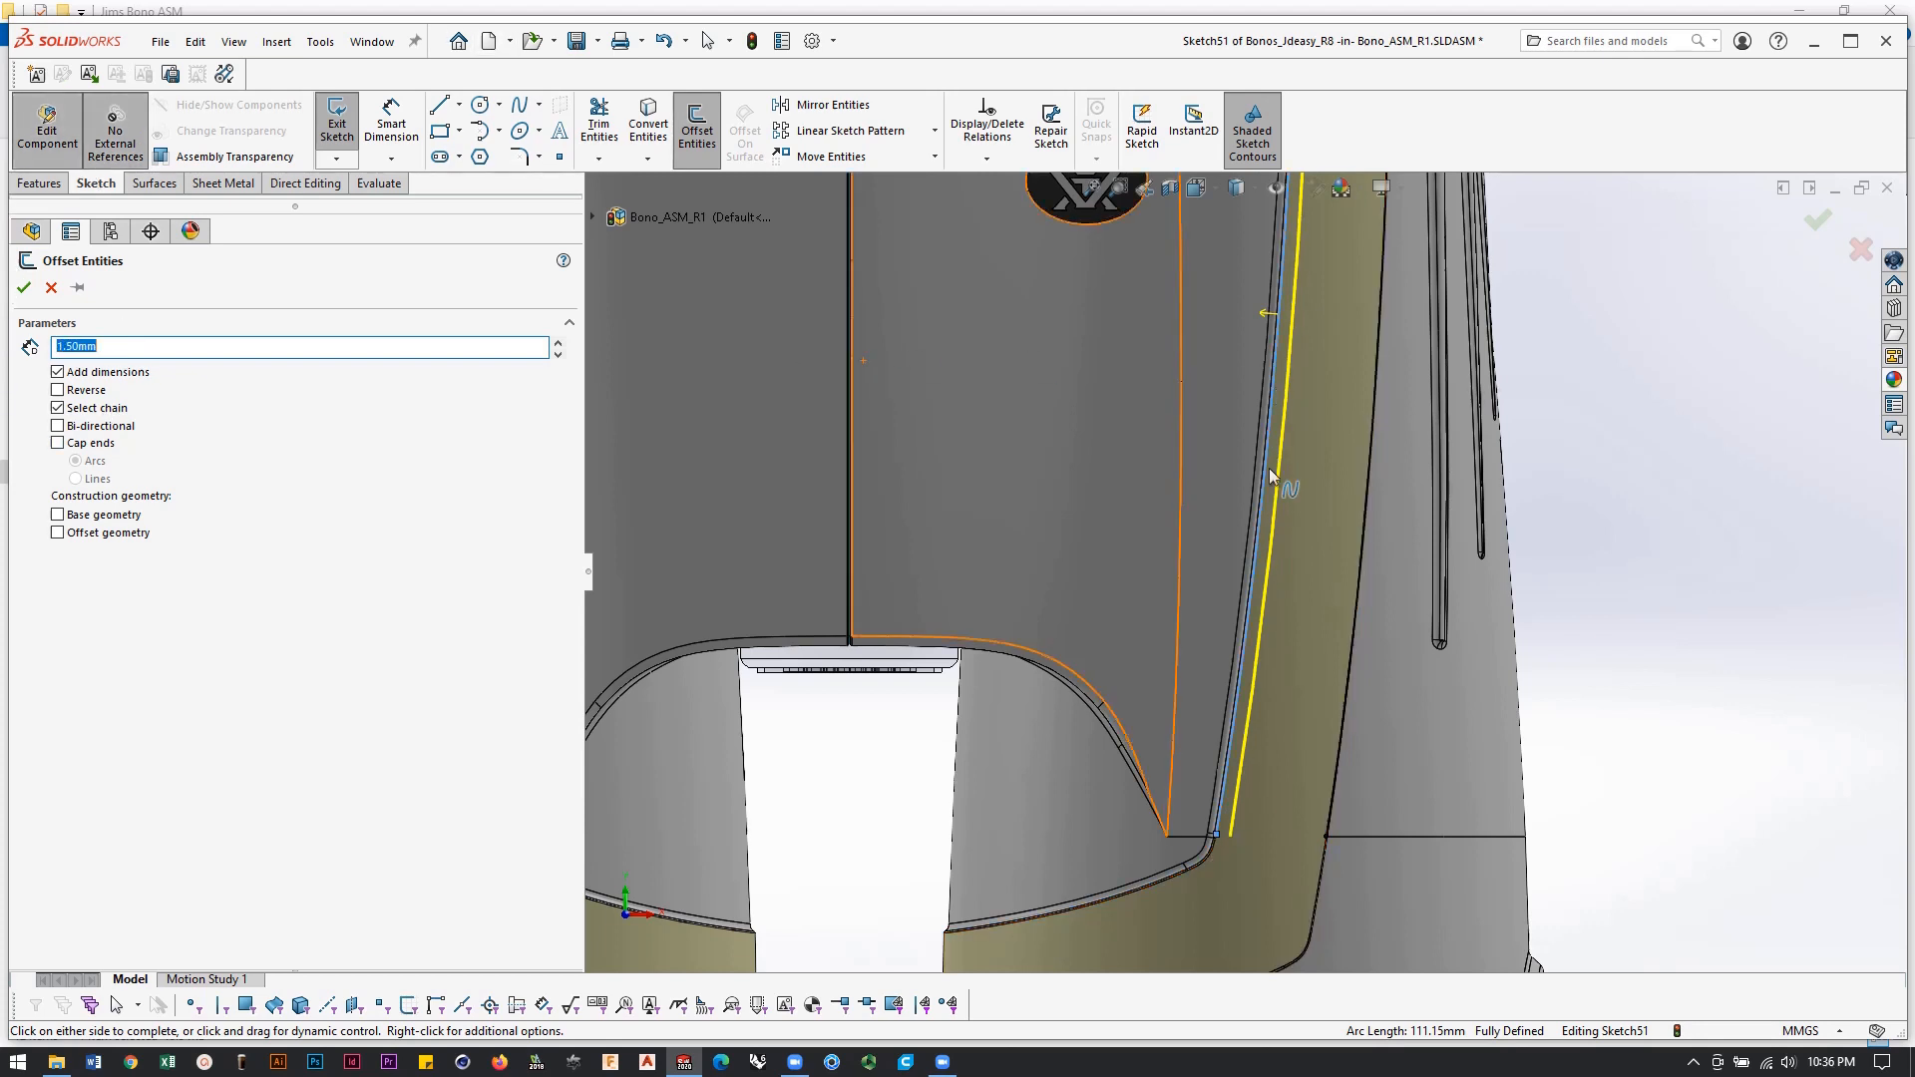
pyautogui.click(1362, 546)
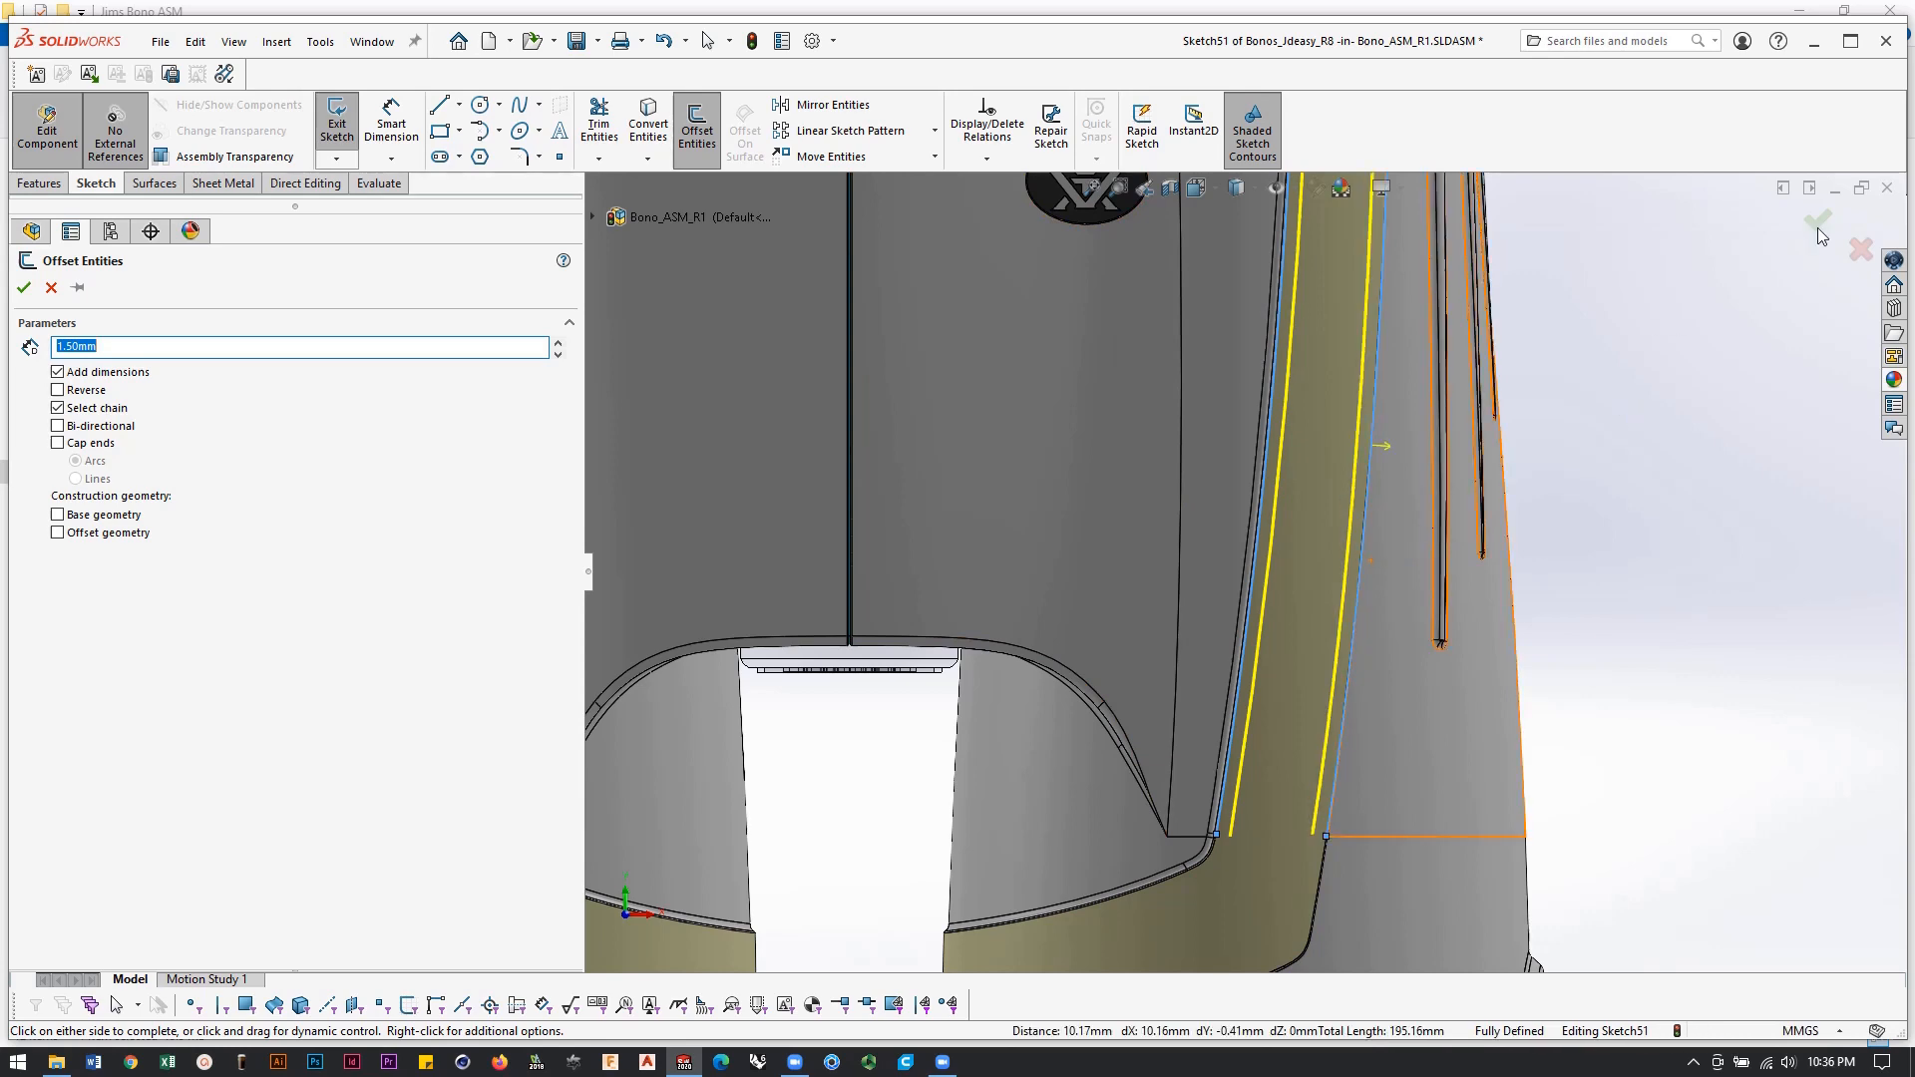
# Sketch a line about 33 mm long from the inner offset curve, perpendicular to it, across the tan strip and past the body.
pyautogui.scroll(3, 1410, 317)
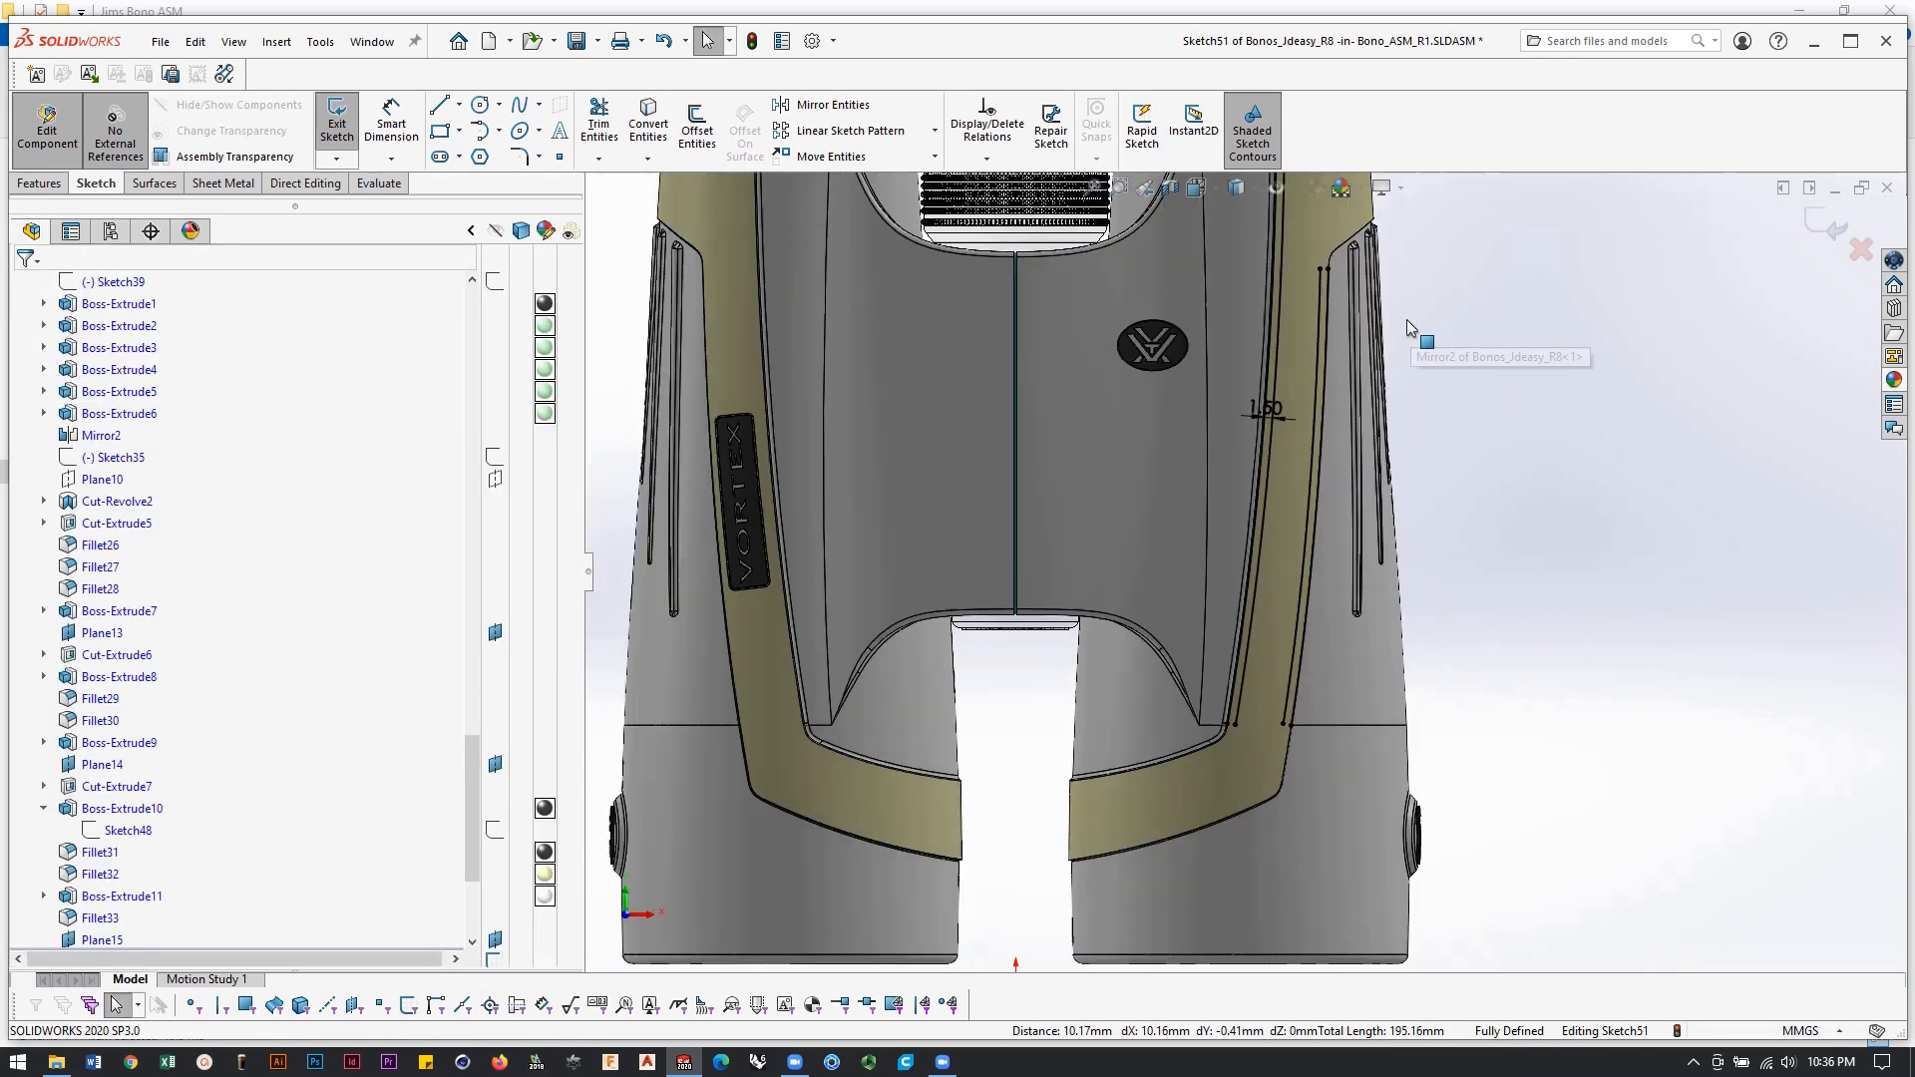
pyautogui.scroll(3, 1327, 289)
pyautogui.scroll(-3, 1326, 352)
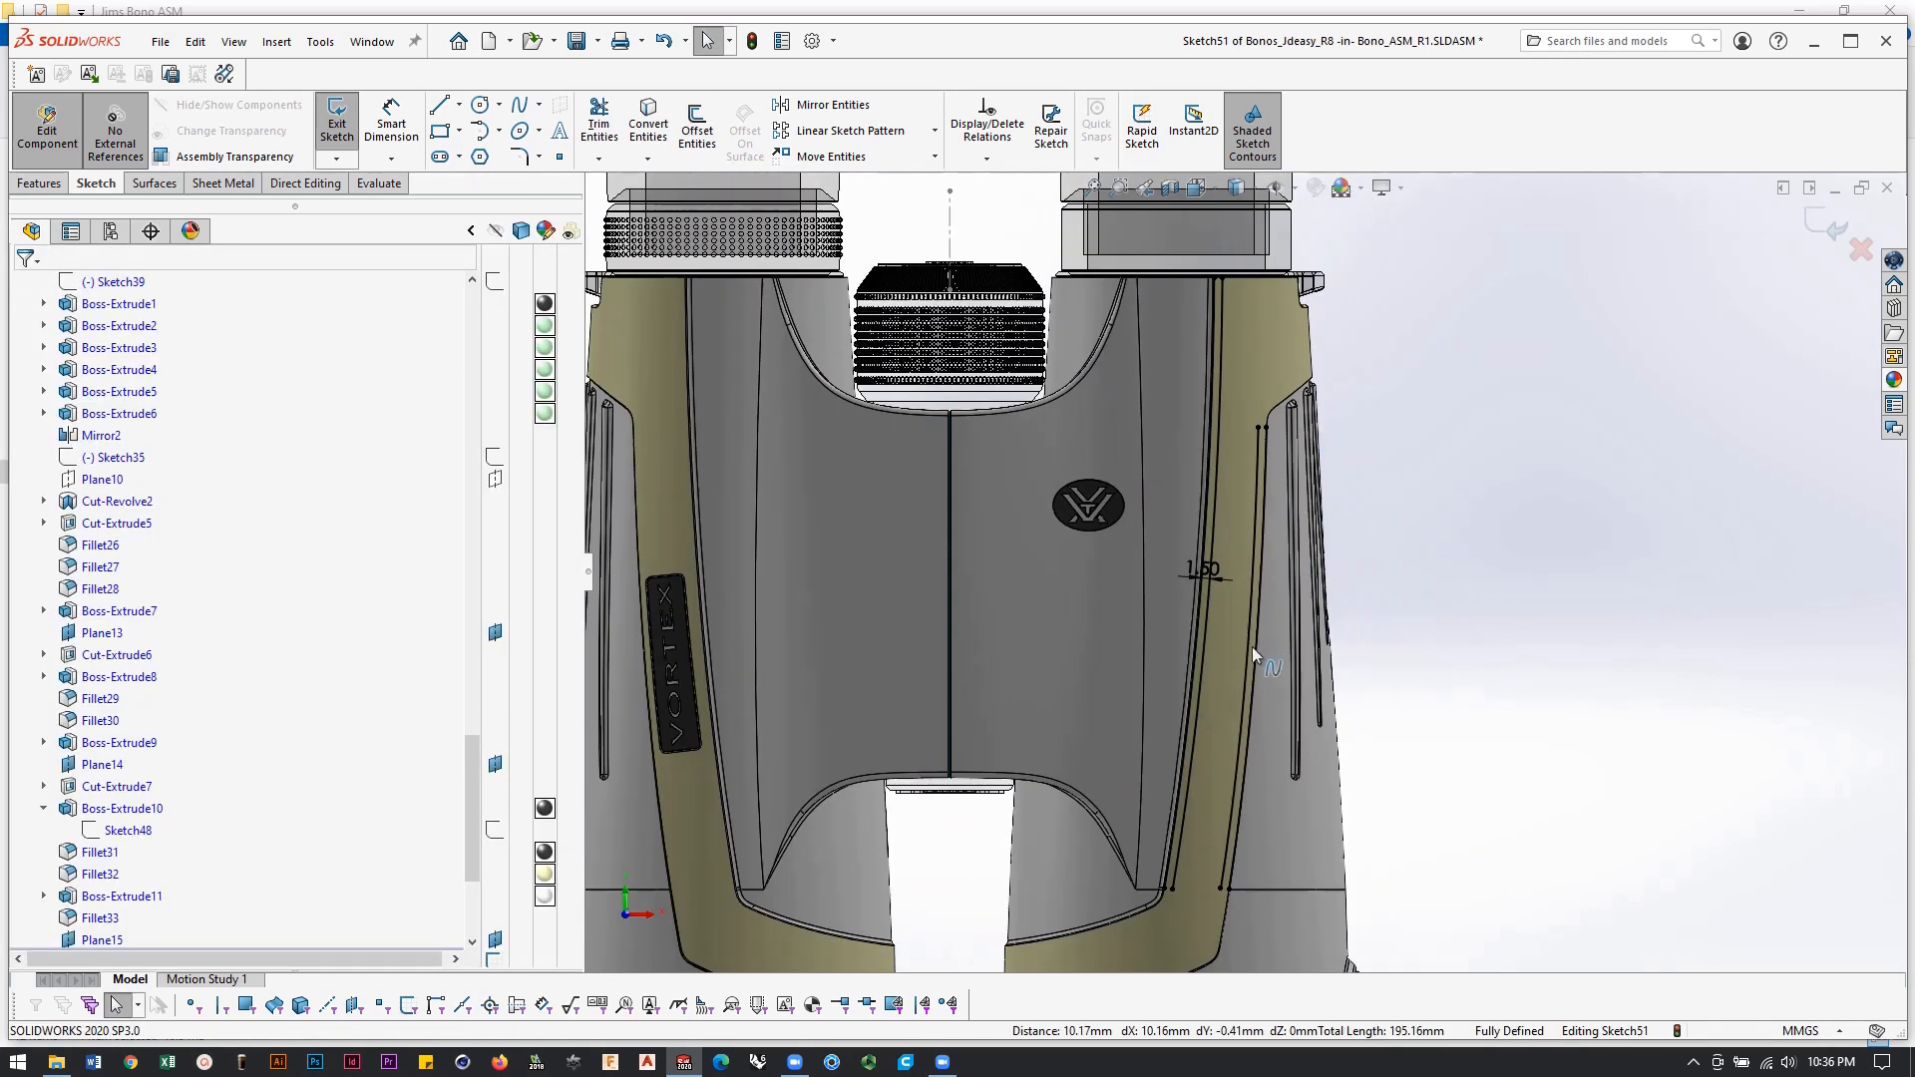
pyautogui.click(440, 106)
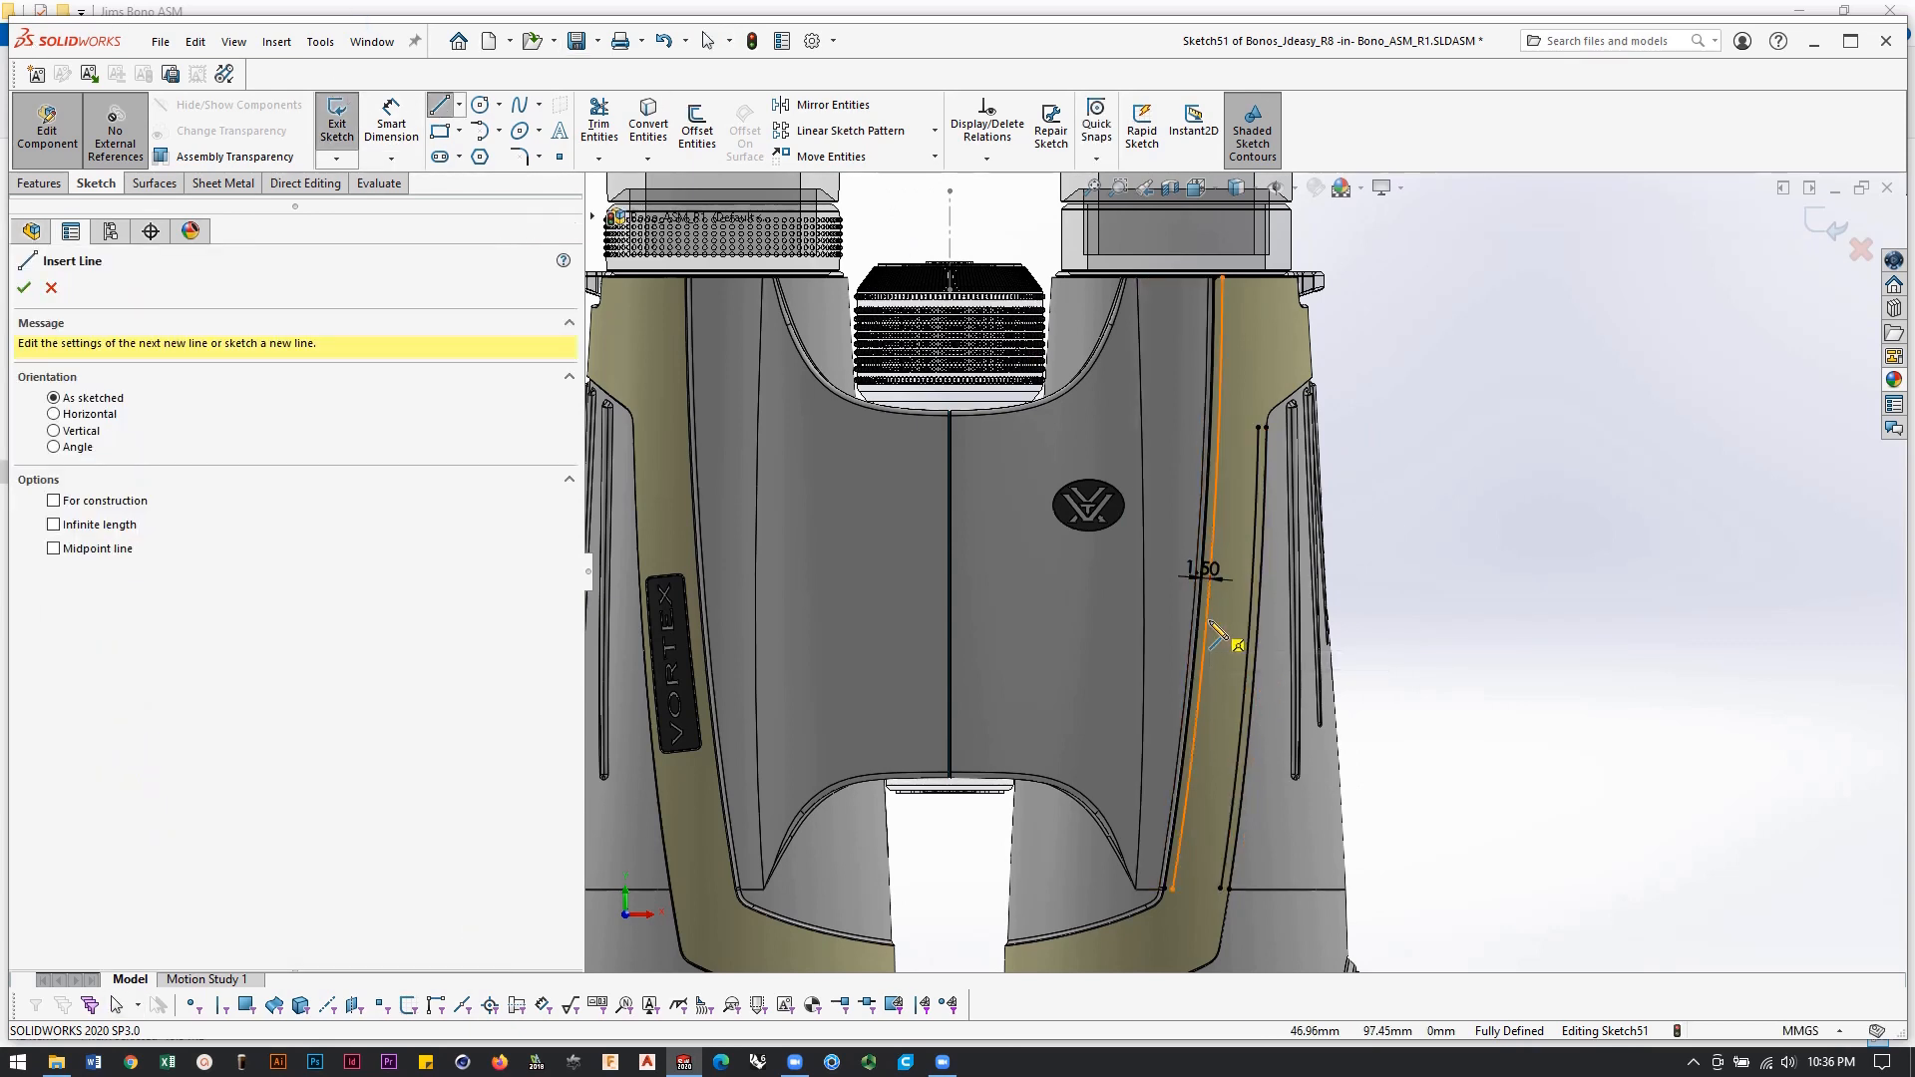
pyautogui.click(1207, 621)
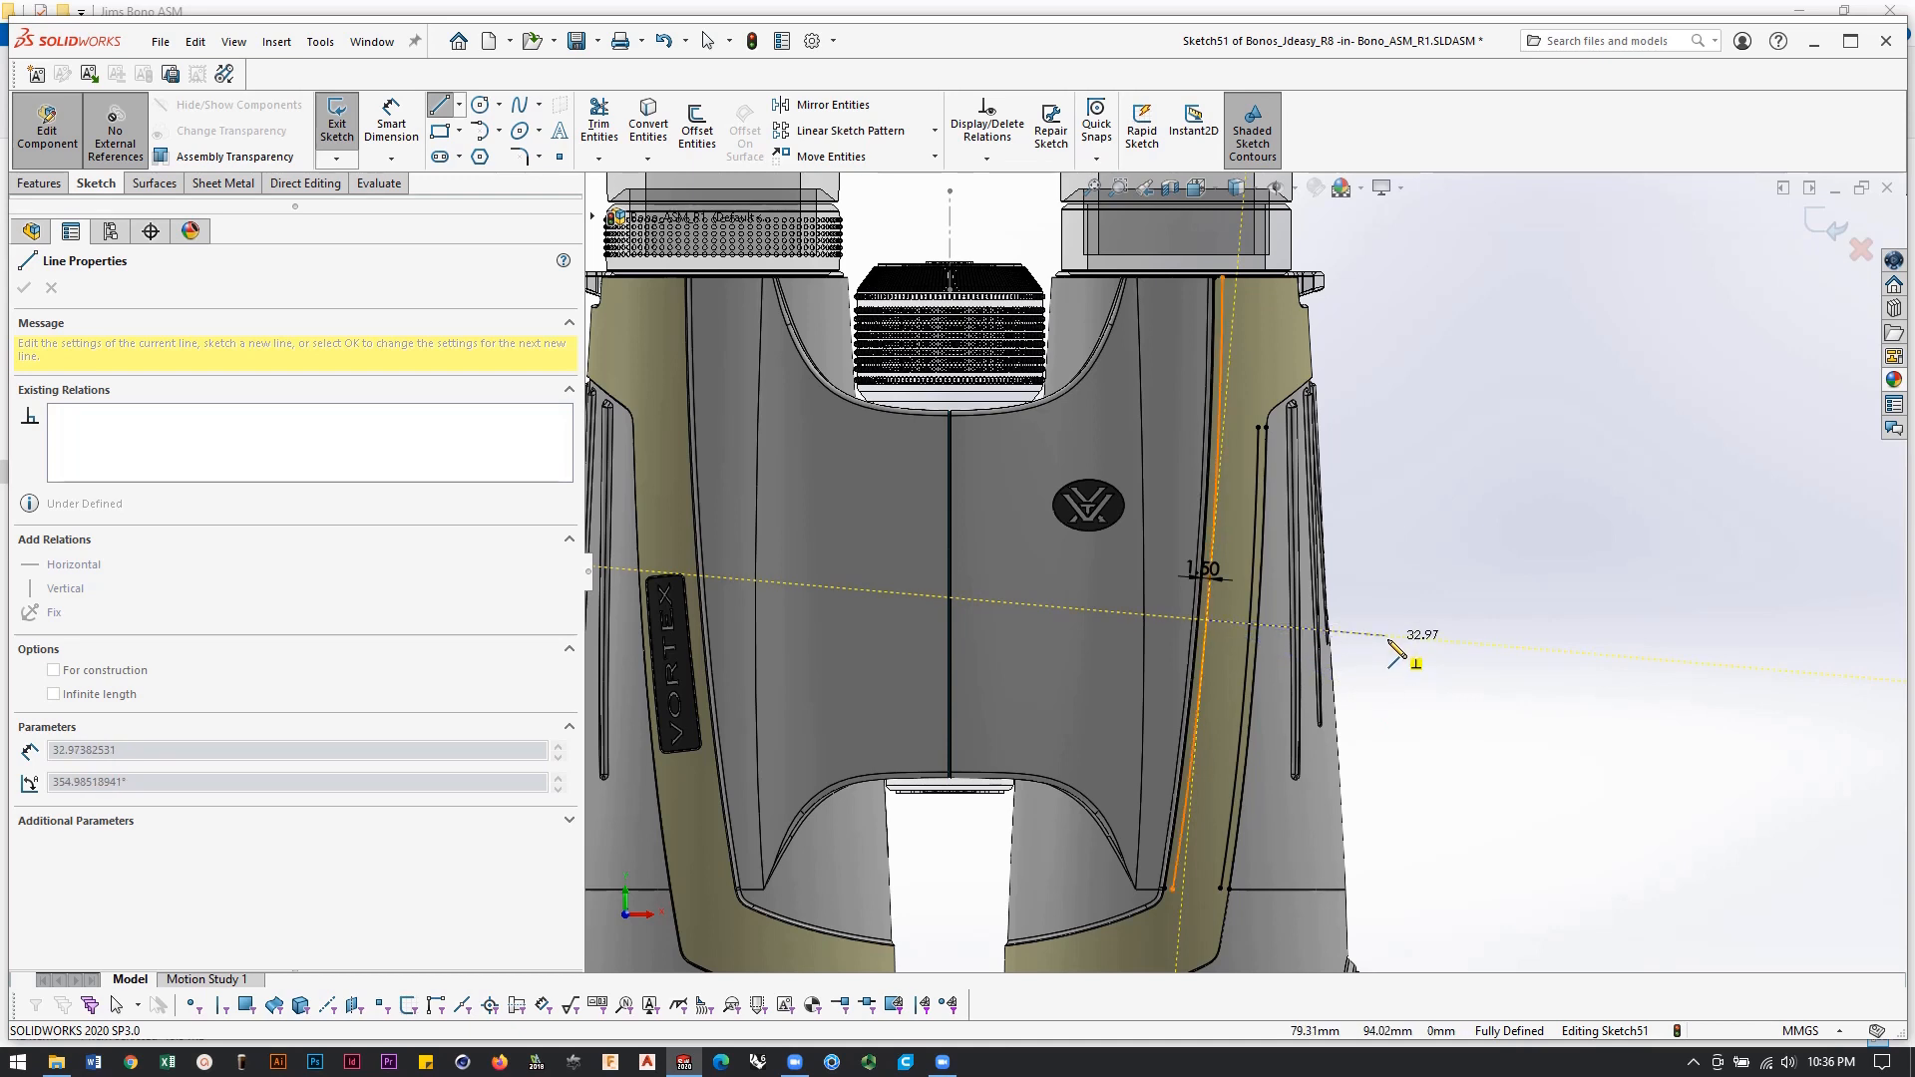
pyautogui.click(1387, 636)
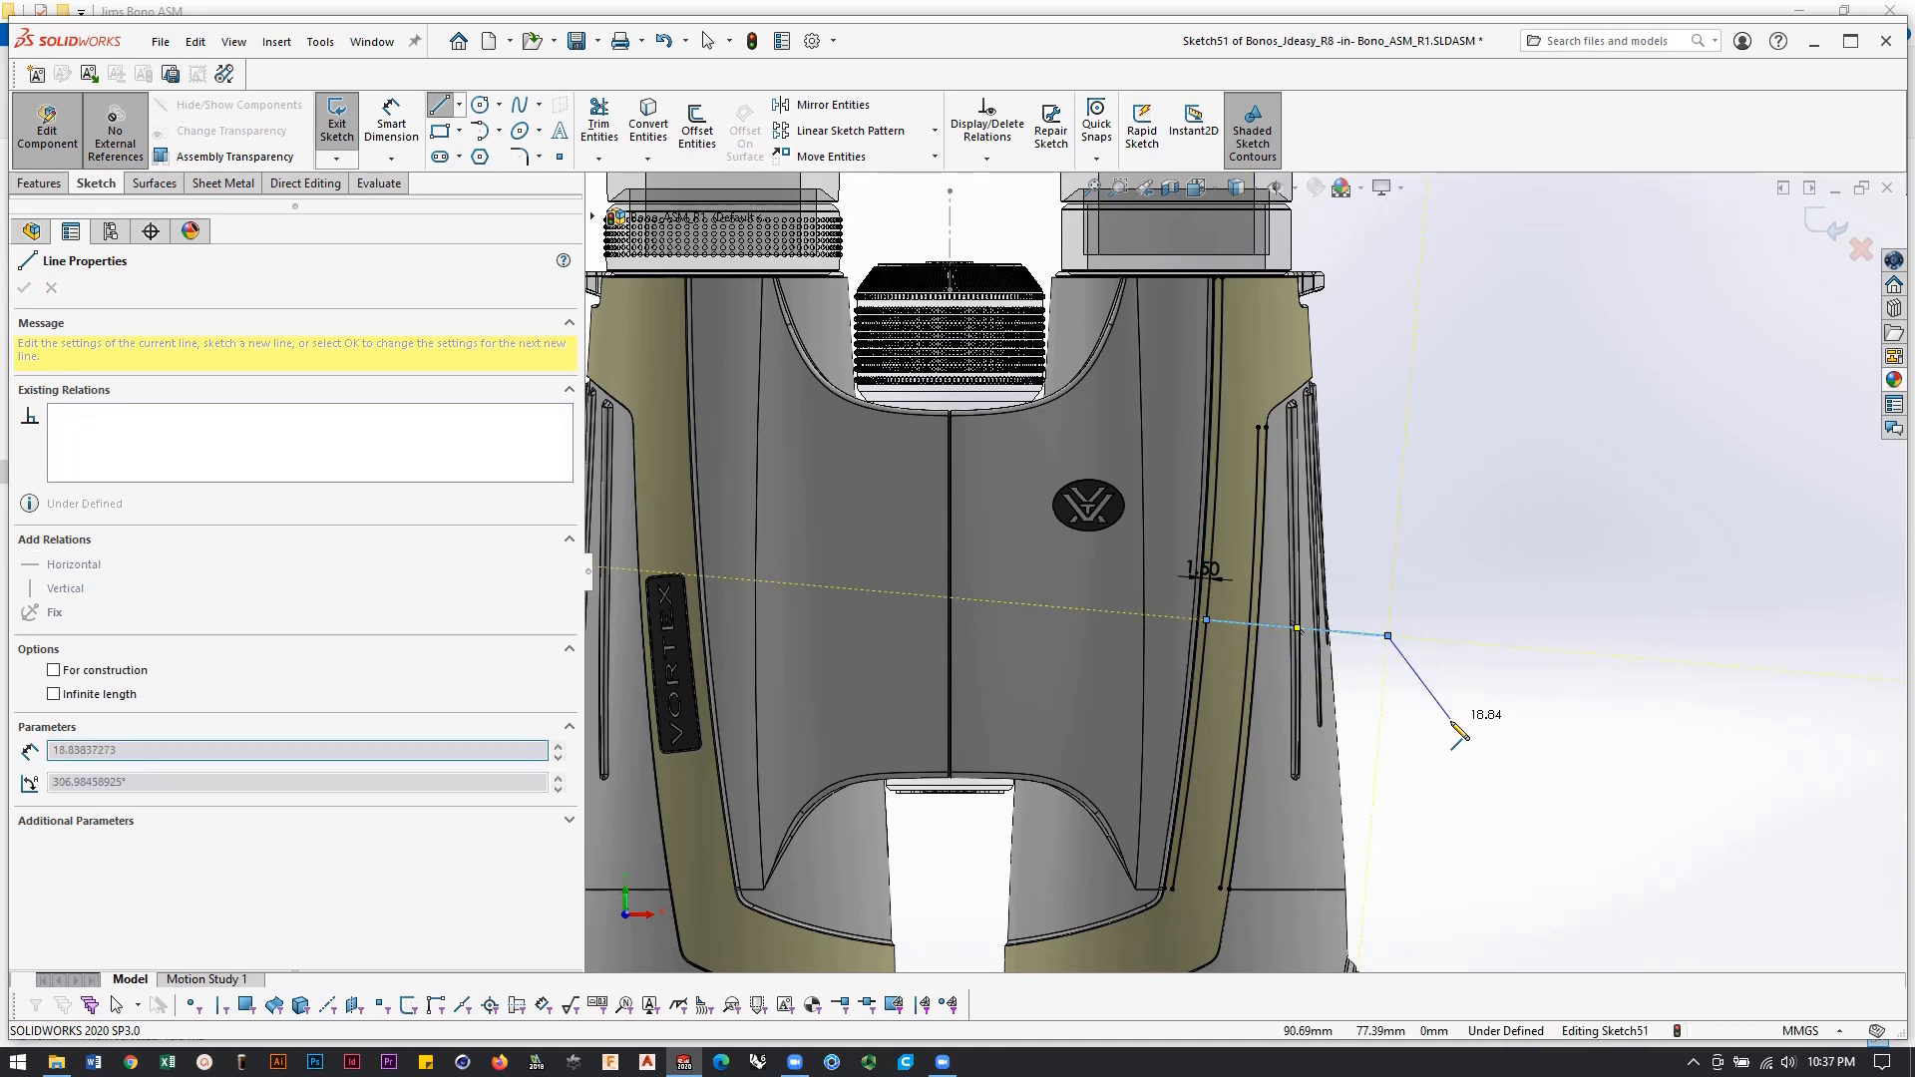
pyautogui.rightClick(1437, 743)
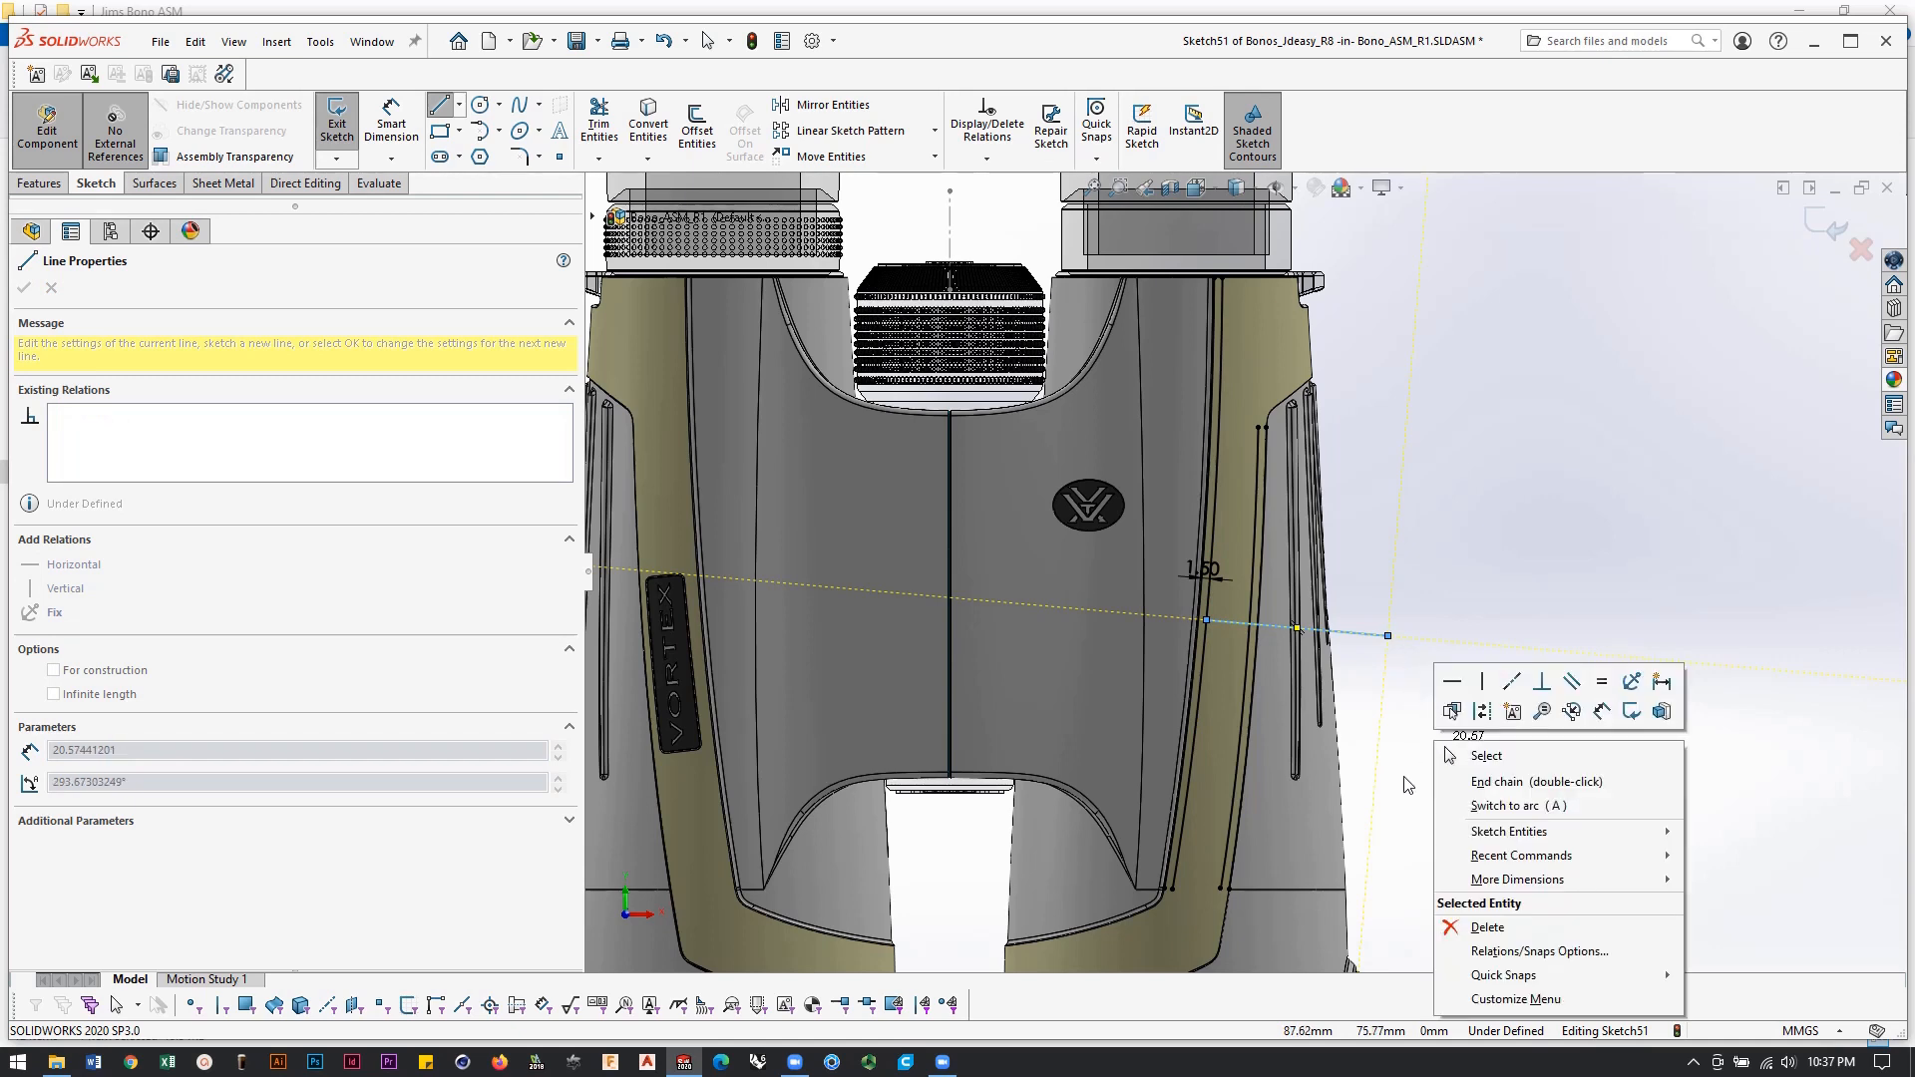
pyautogui.rightClick(1466, 558)
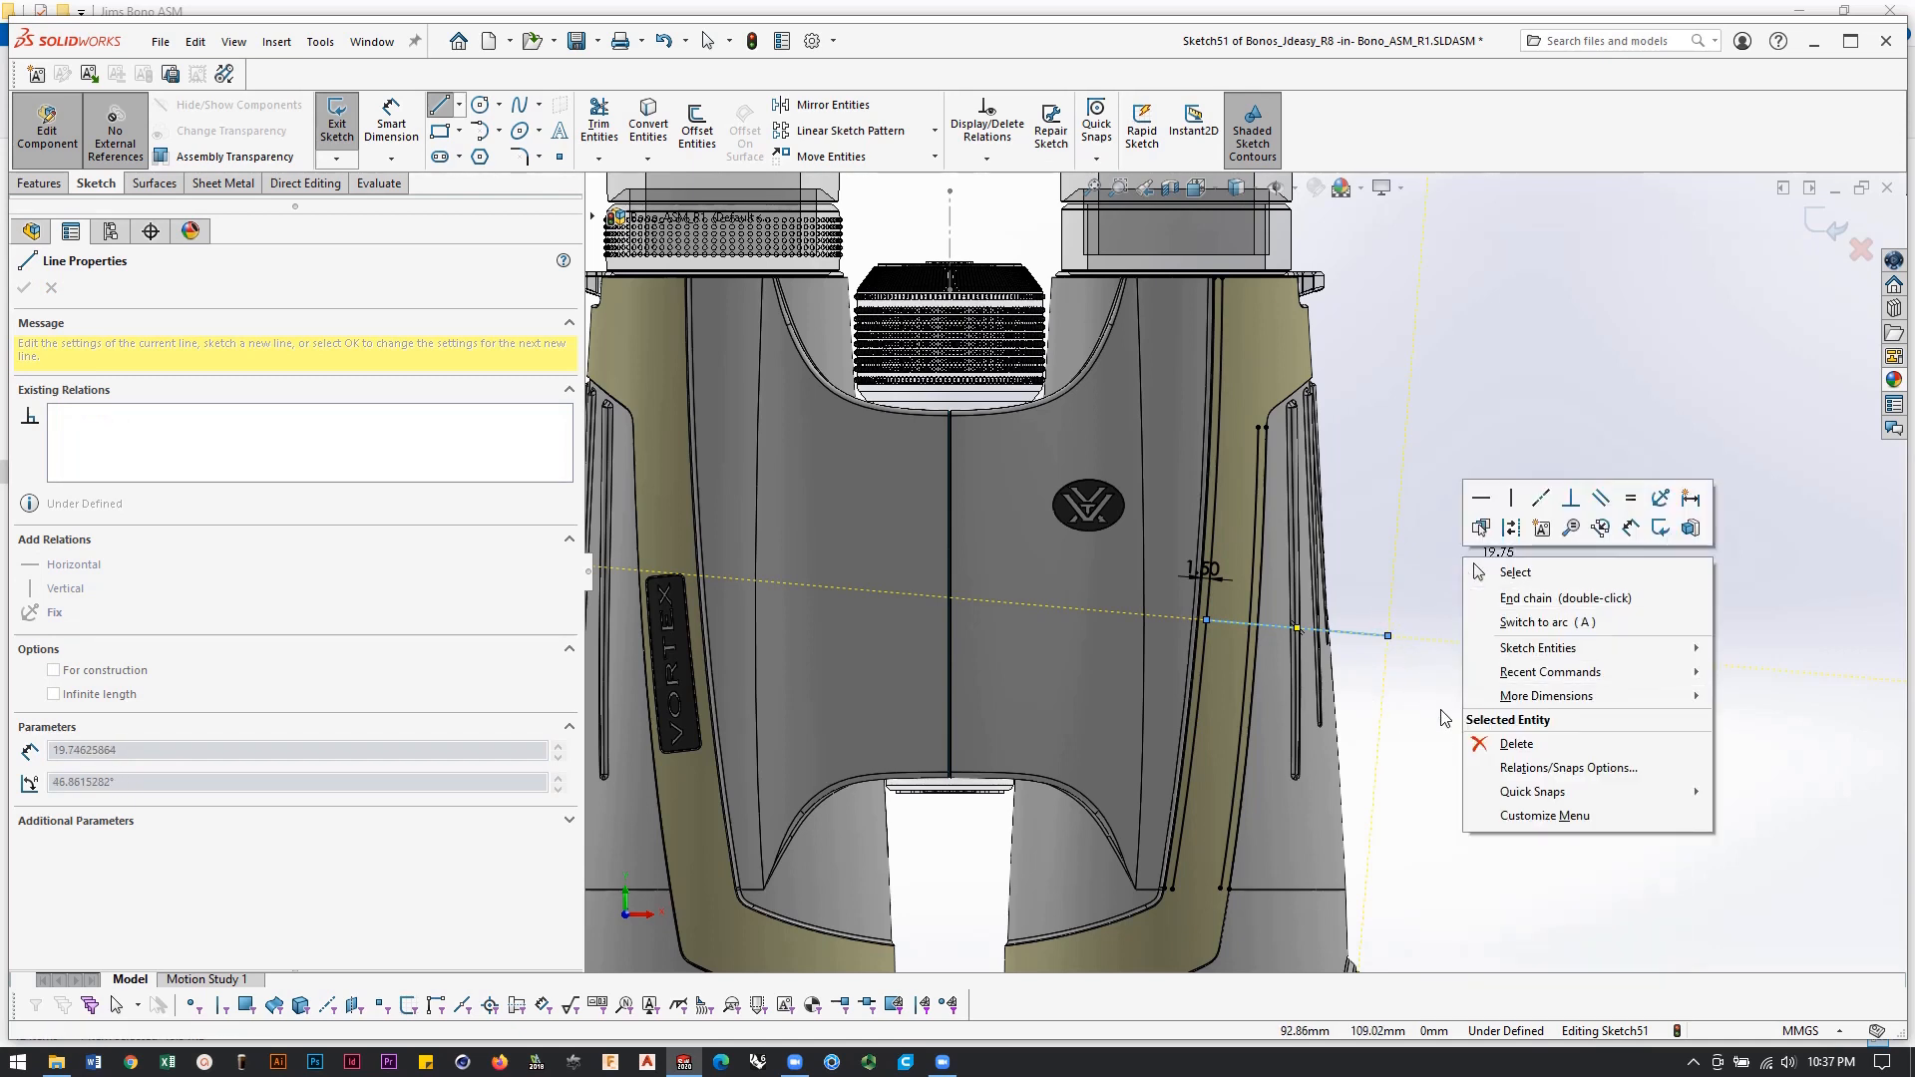
pyautogui.press('Escape')
pyautogui.press('Escape')
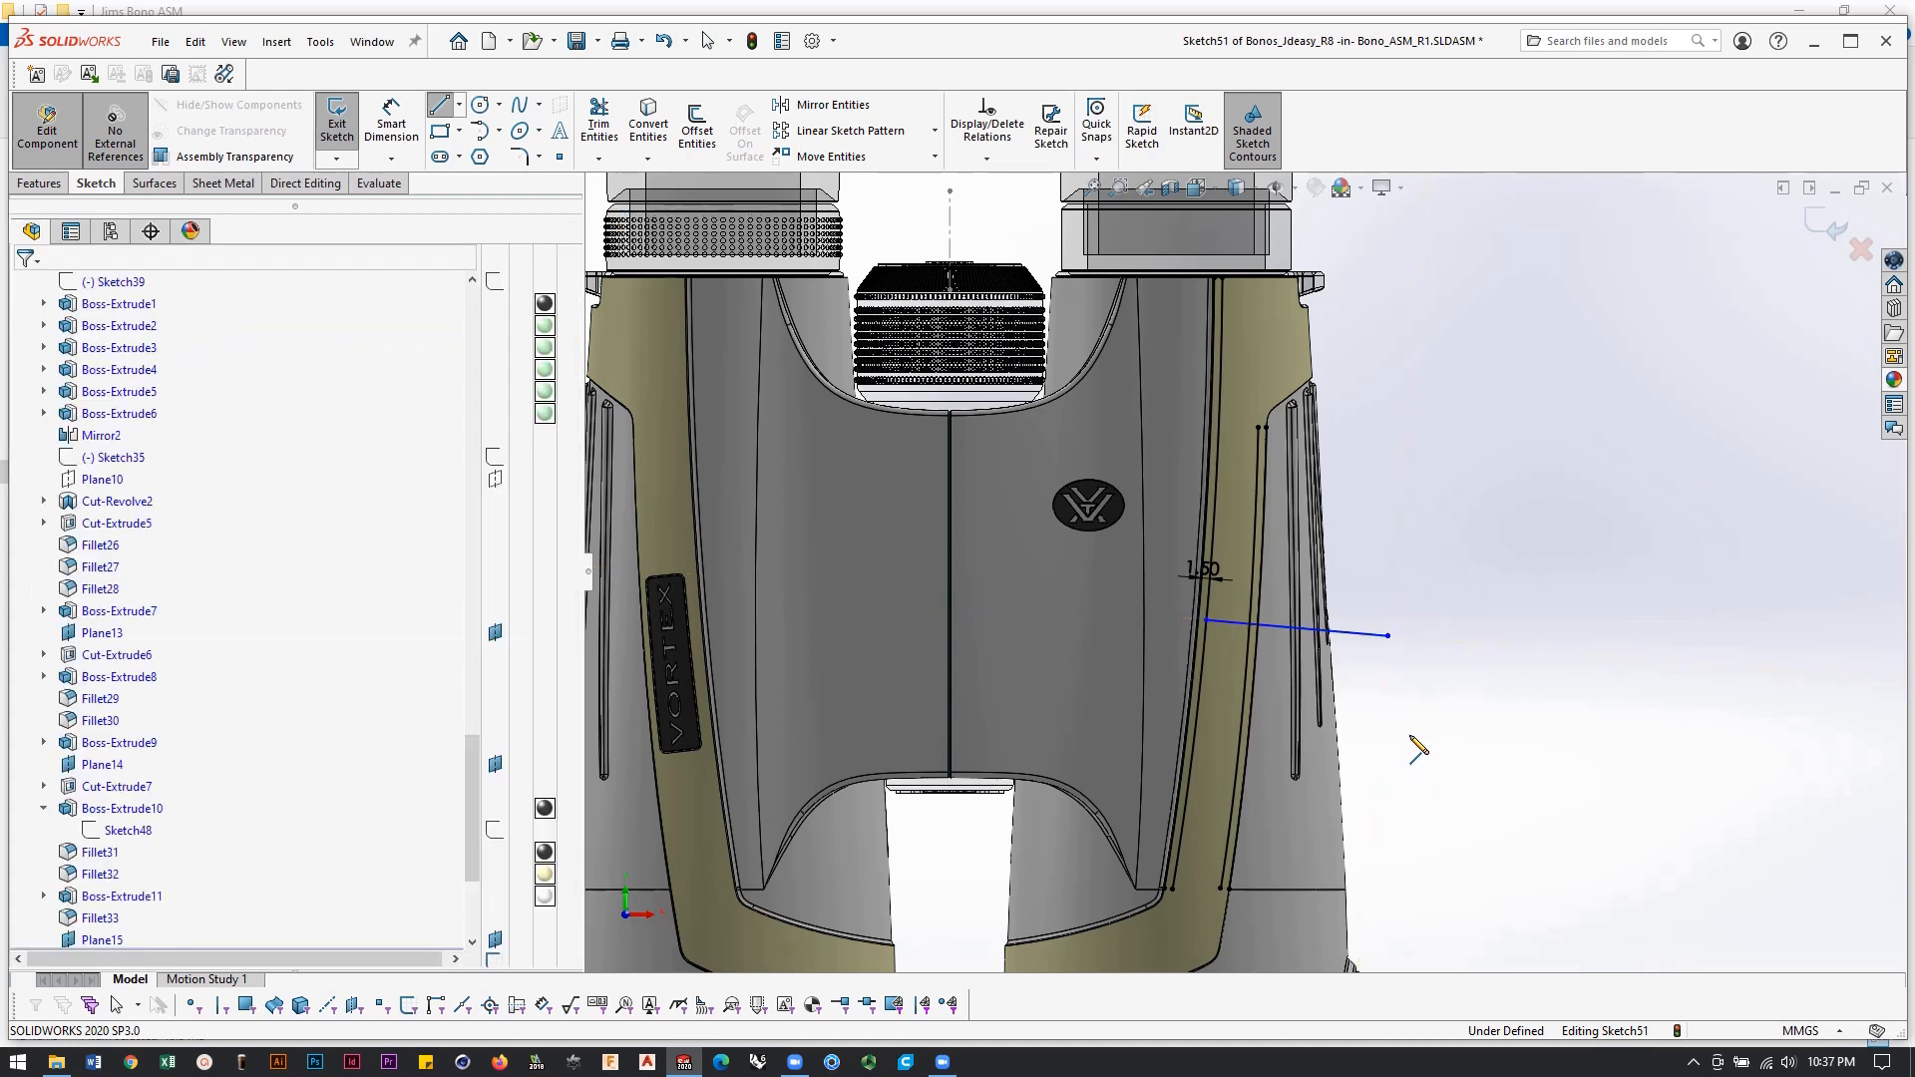
pyautogui.press('l')
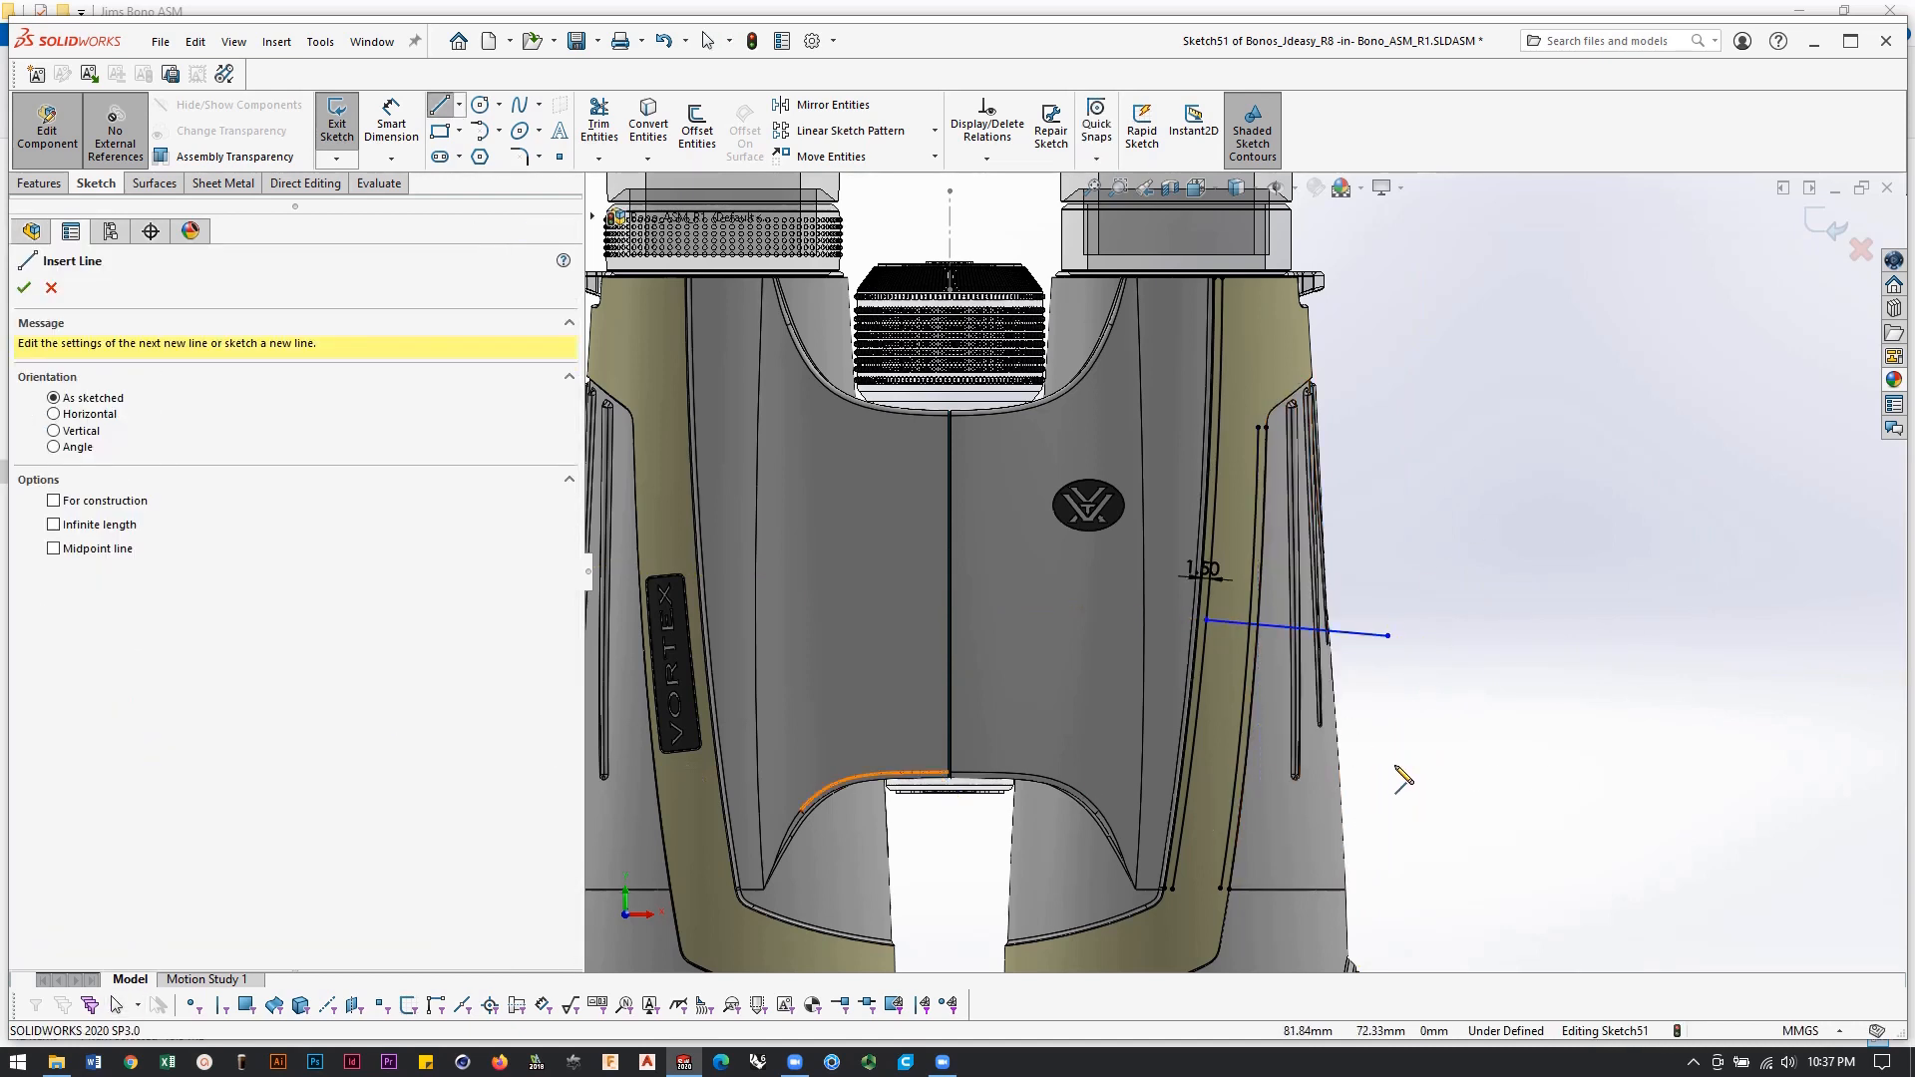
pyautogui.click(1362, 789)
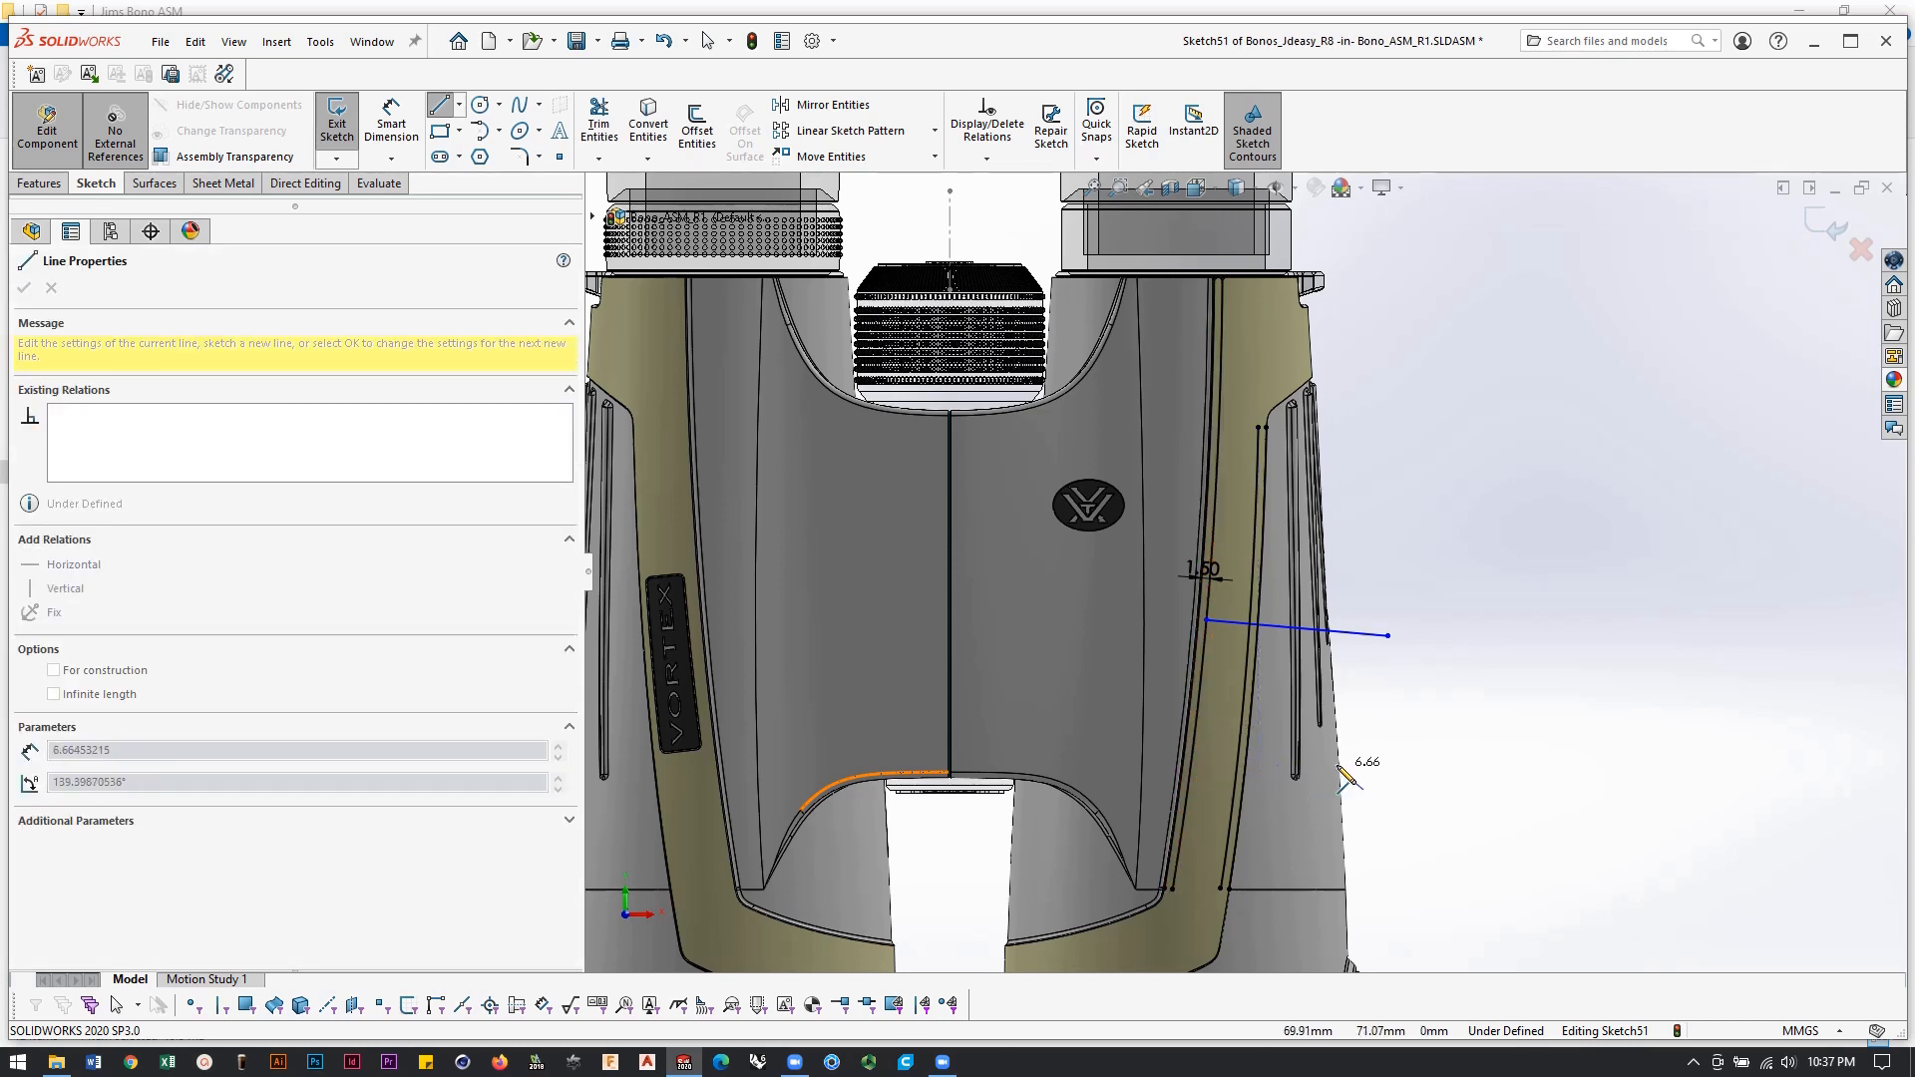
pyautogui.press('Escape')
pyautogui.rightClick(1400, 748)
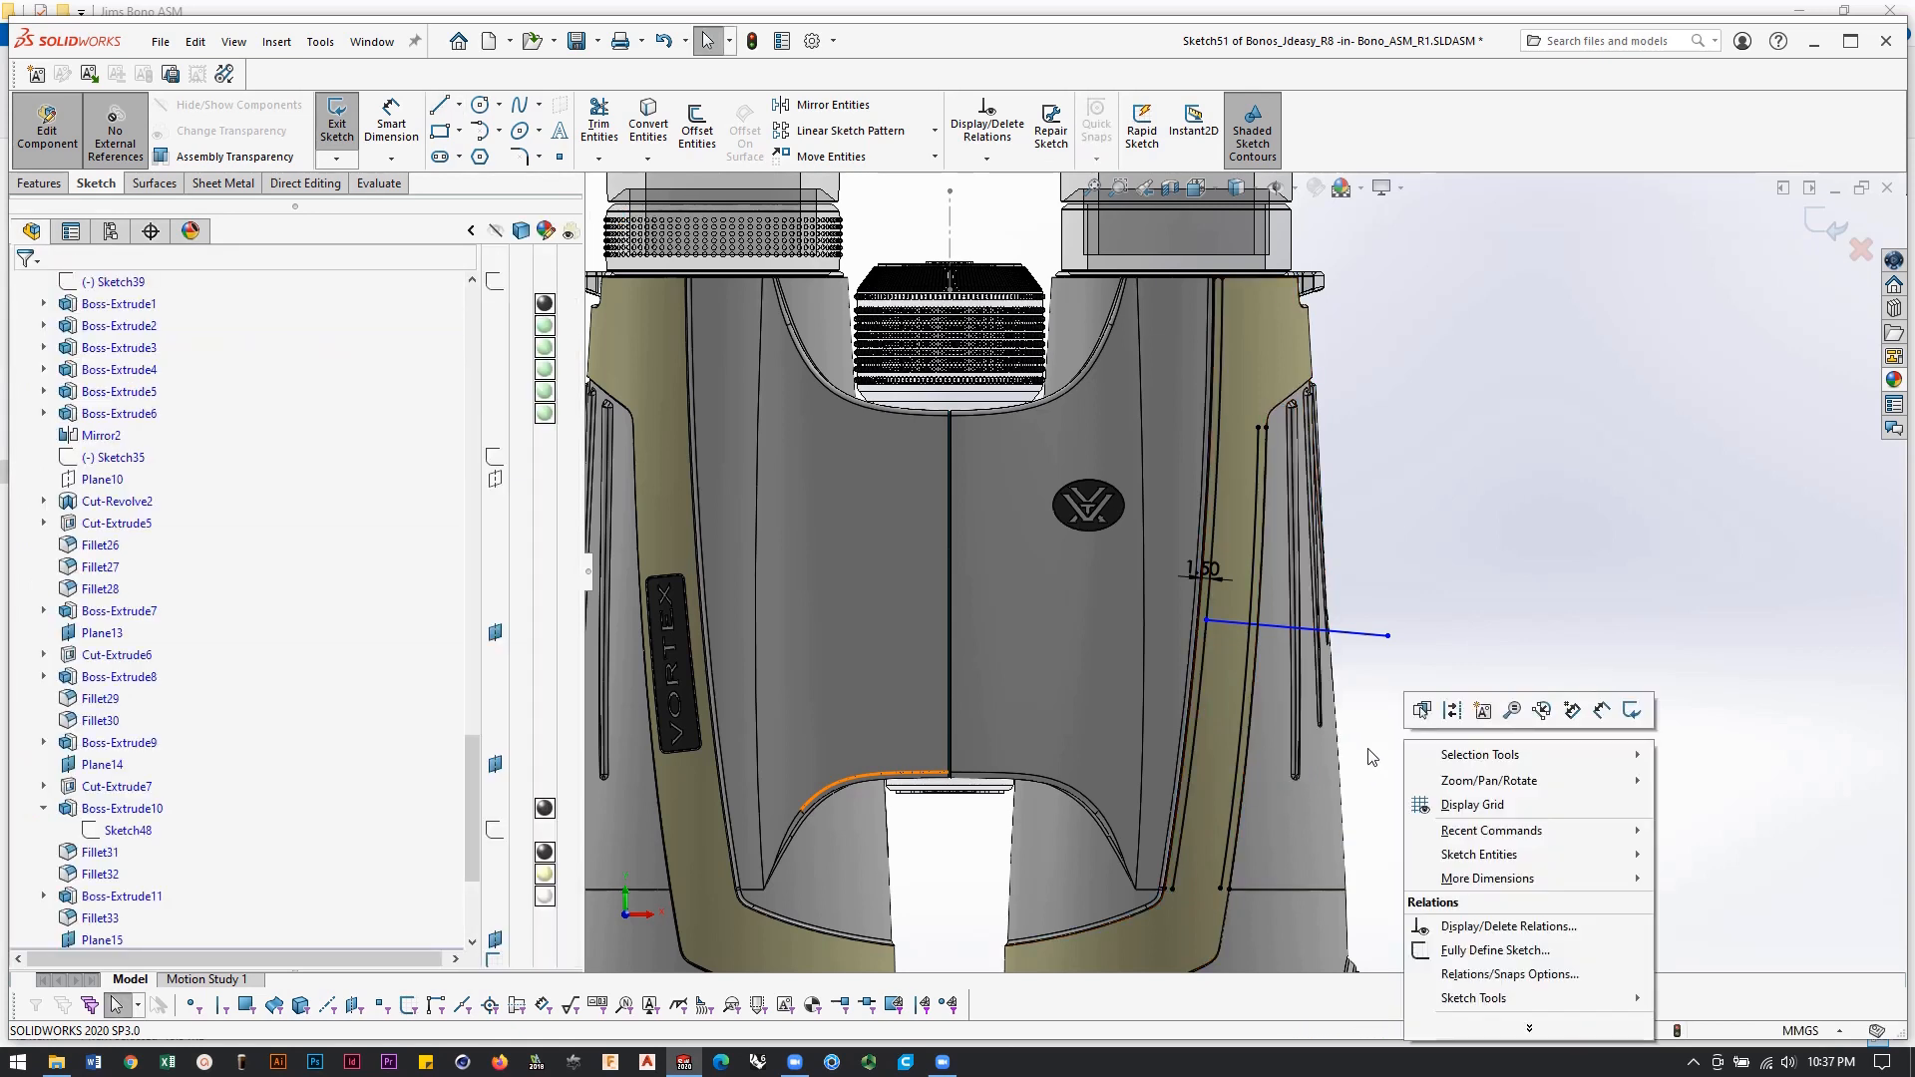
# Sketch a second line about 33 mm long, perpendicular to the inner offset curve, across the strip below the first line.
pyautogui.moveTo(1380, 733); pyautogui.dragTo(1281, 743, button='right')
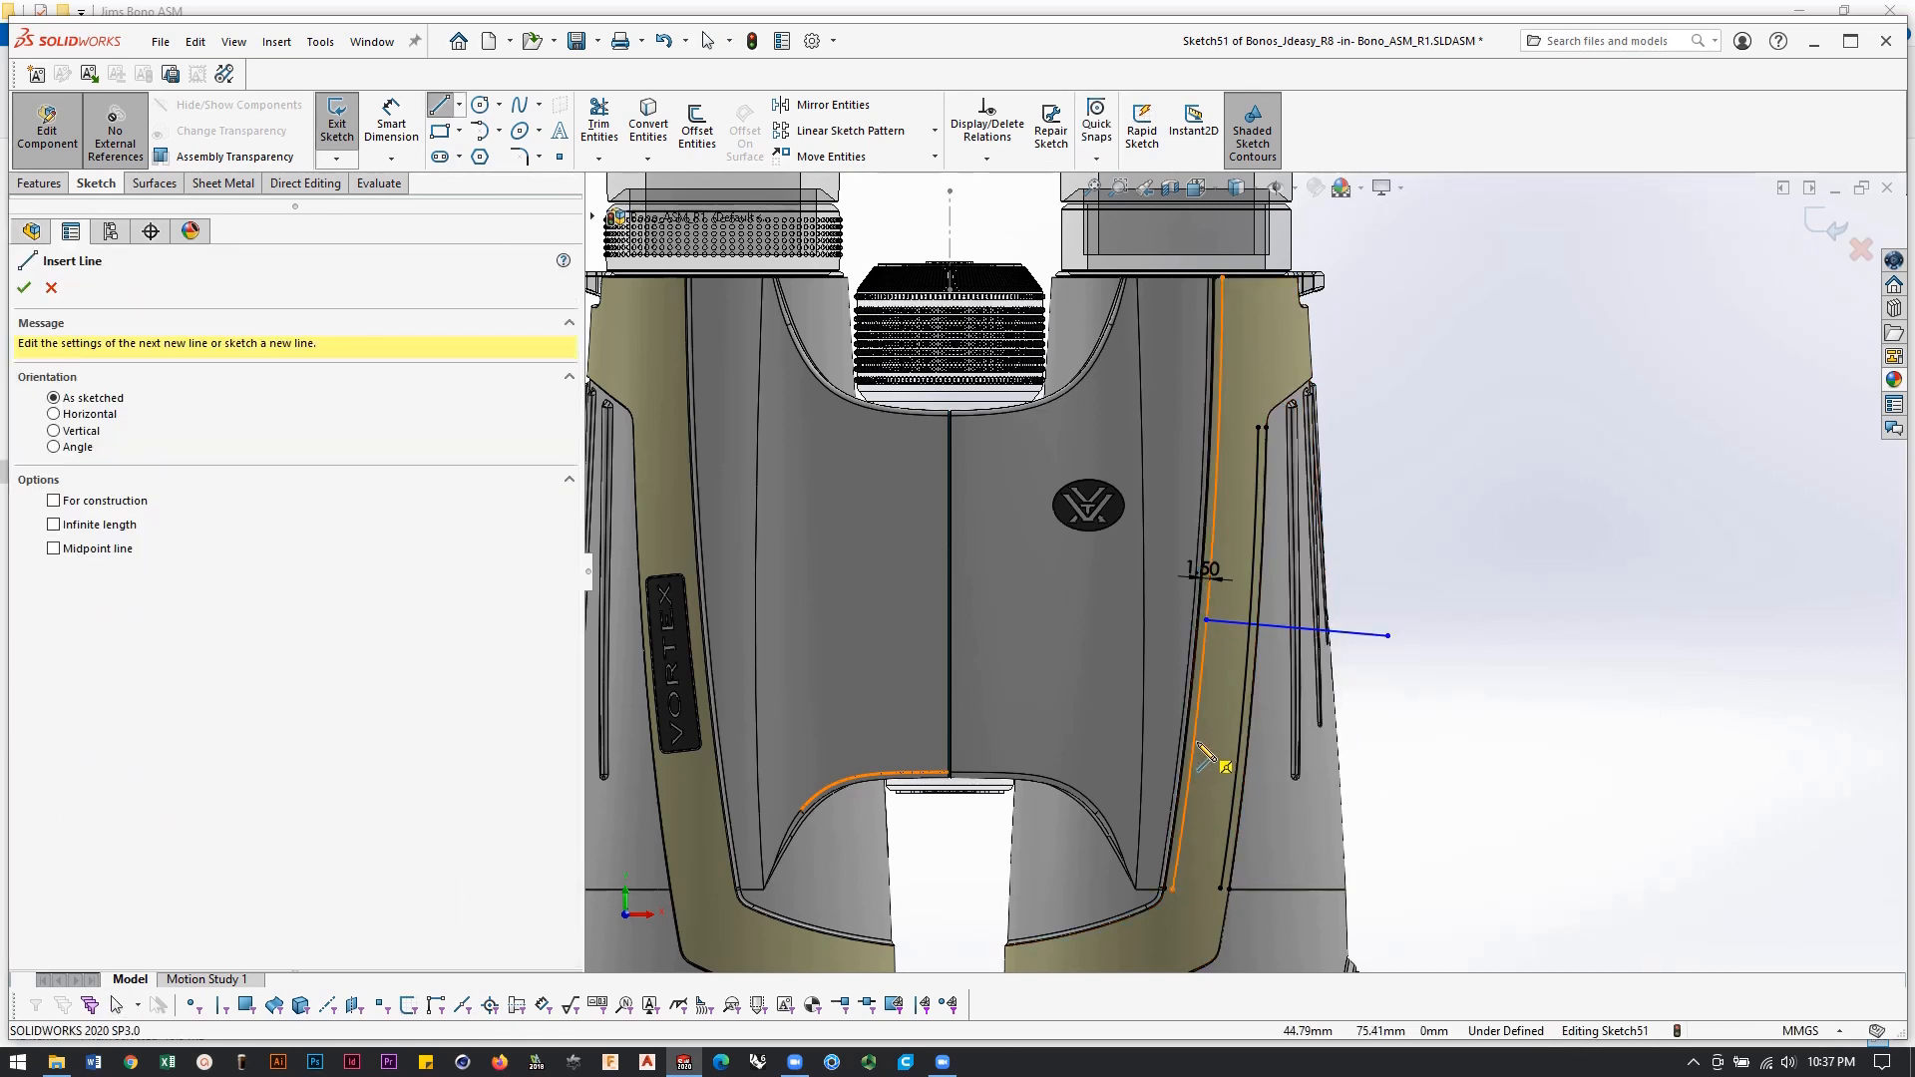
pyautogui.click(1197, 744)
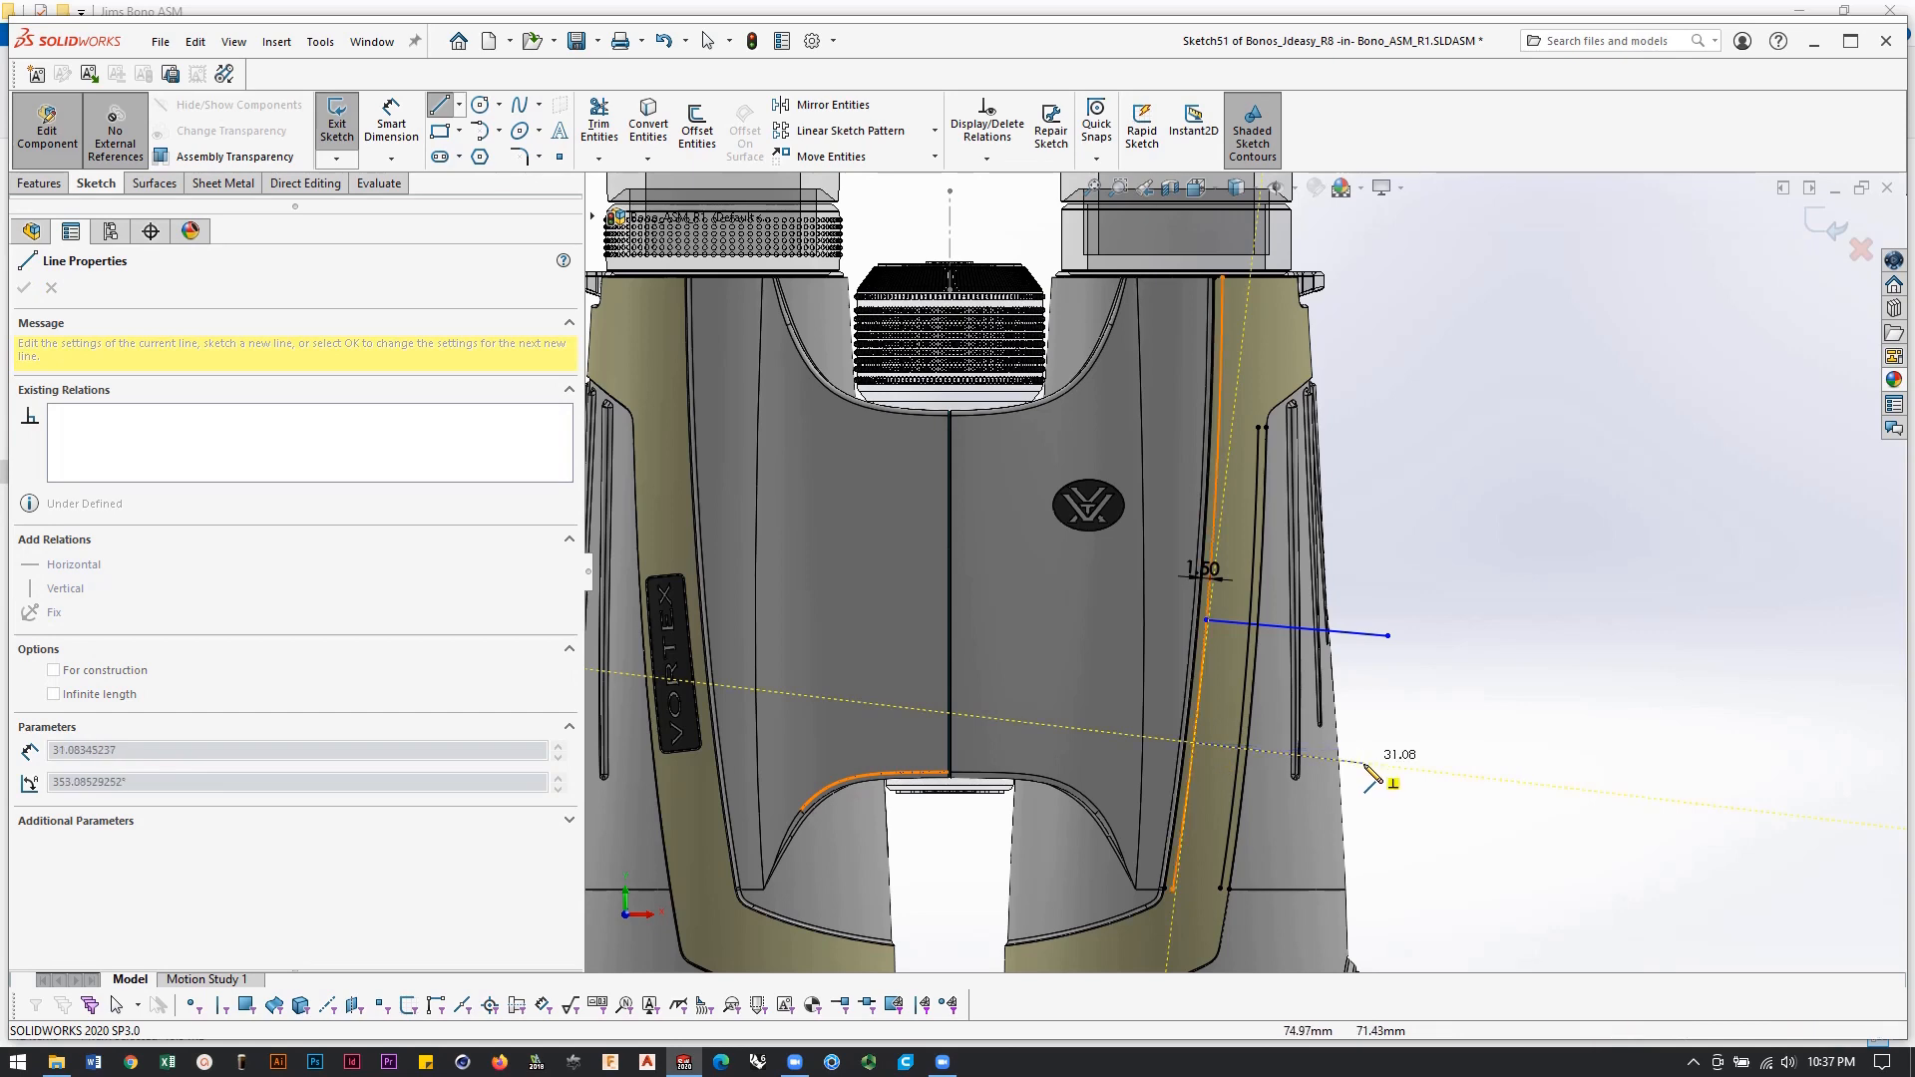
pyautogui.click(1376, 766)
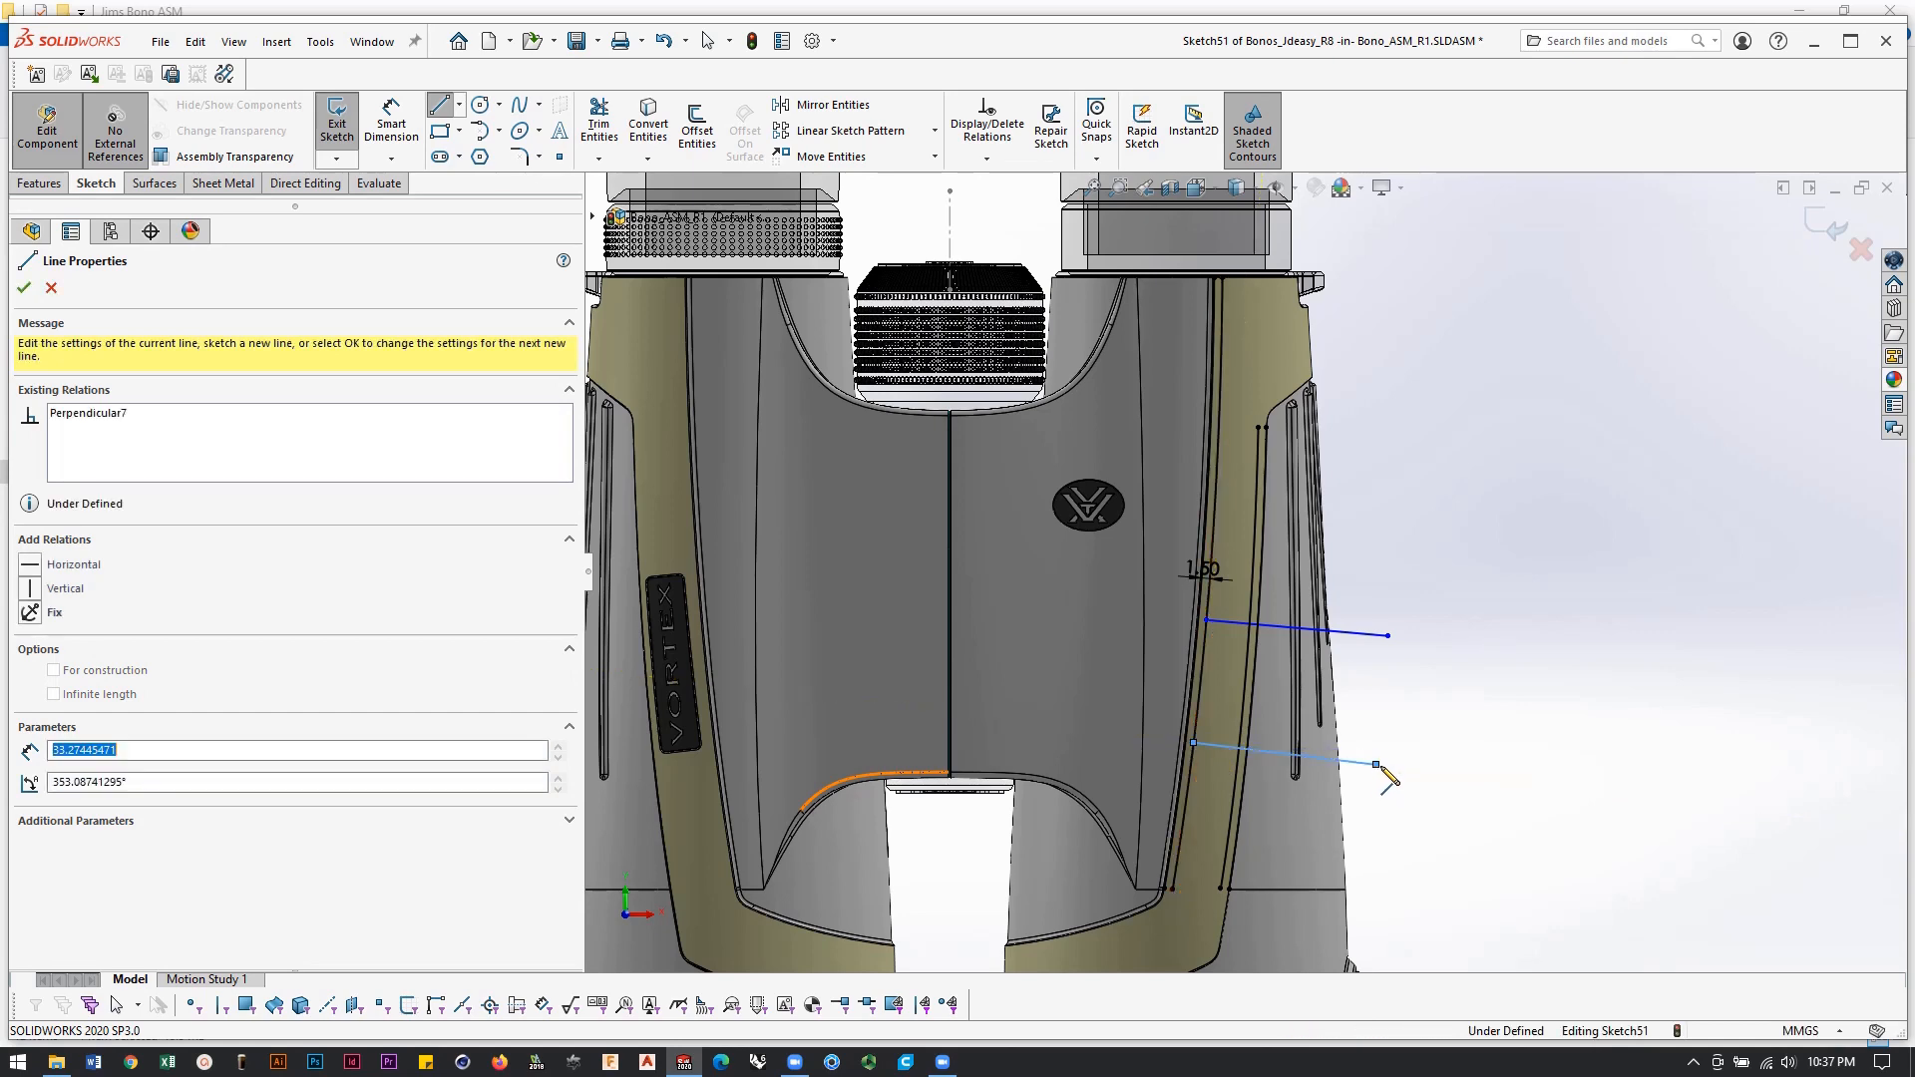
pyautogui.rightClick(1431, 676)
pyautogui.click(1473, 696)
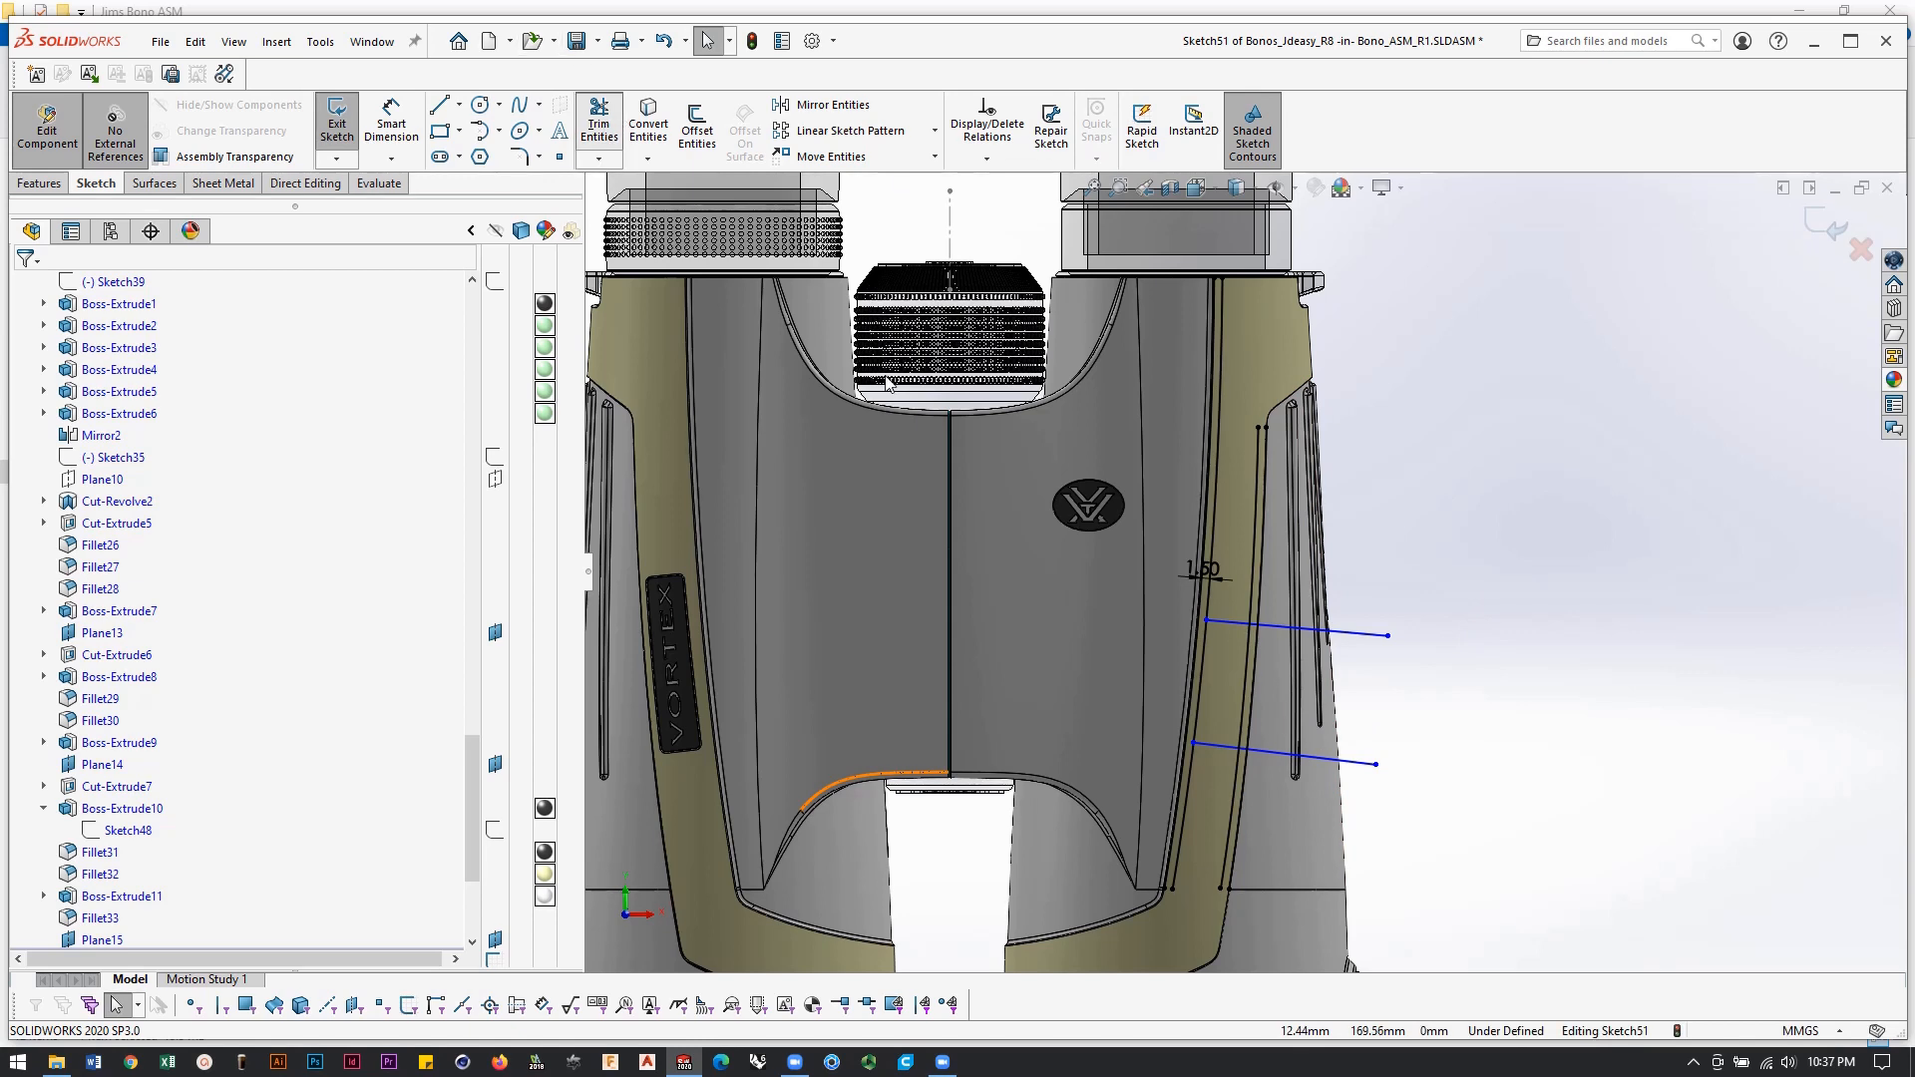
# Trim the crossing lines and leftover curve ends on the tan strip, leaving one closed four-sided profile.
pyautogui.click(598, 125)
pyautogui.moveTo(1316, 626)
pyautogui.mouseDown()
pyautogui.moveTo(1297, 786)
pyautogui.moveTo(1154, 789)
pyautogui.mouseUp()
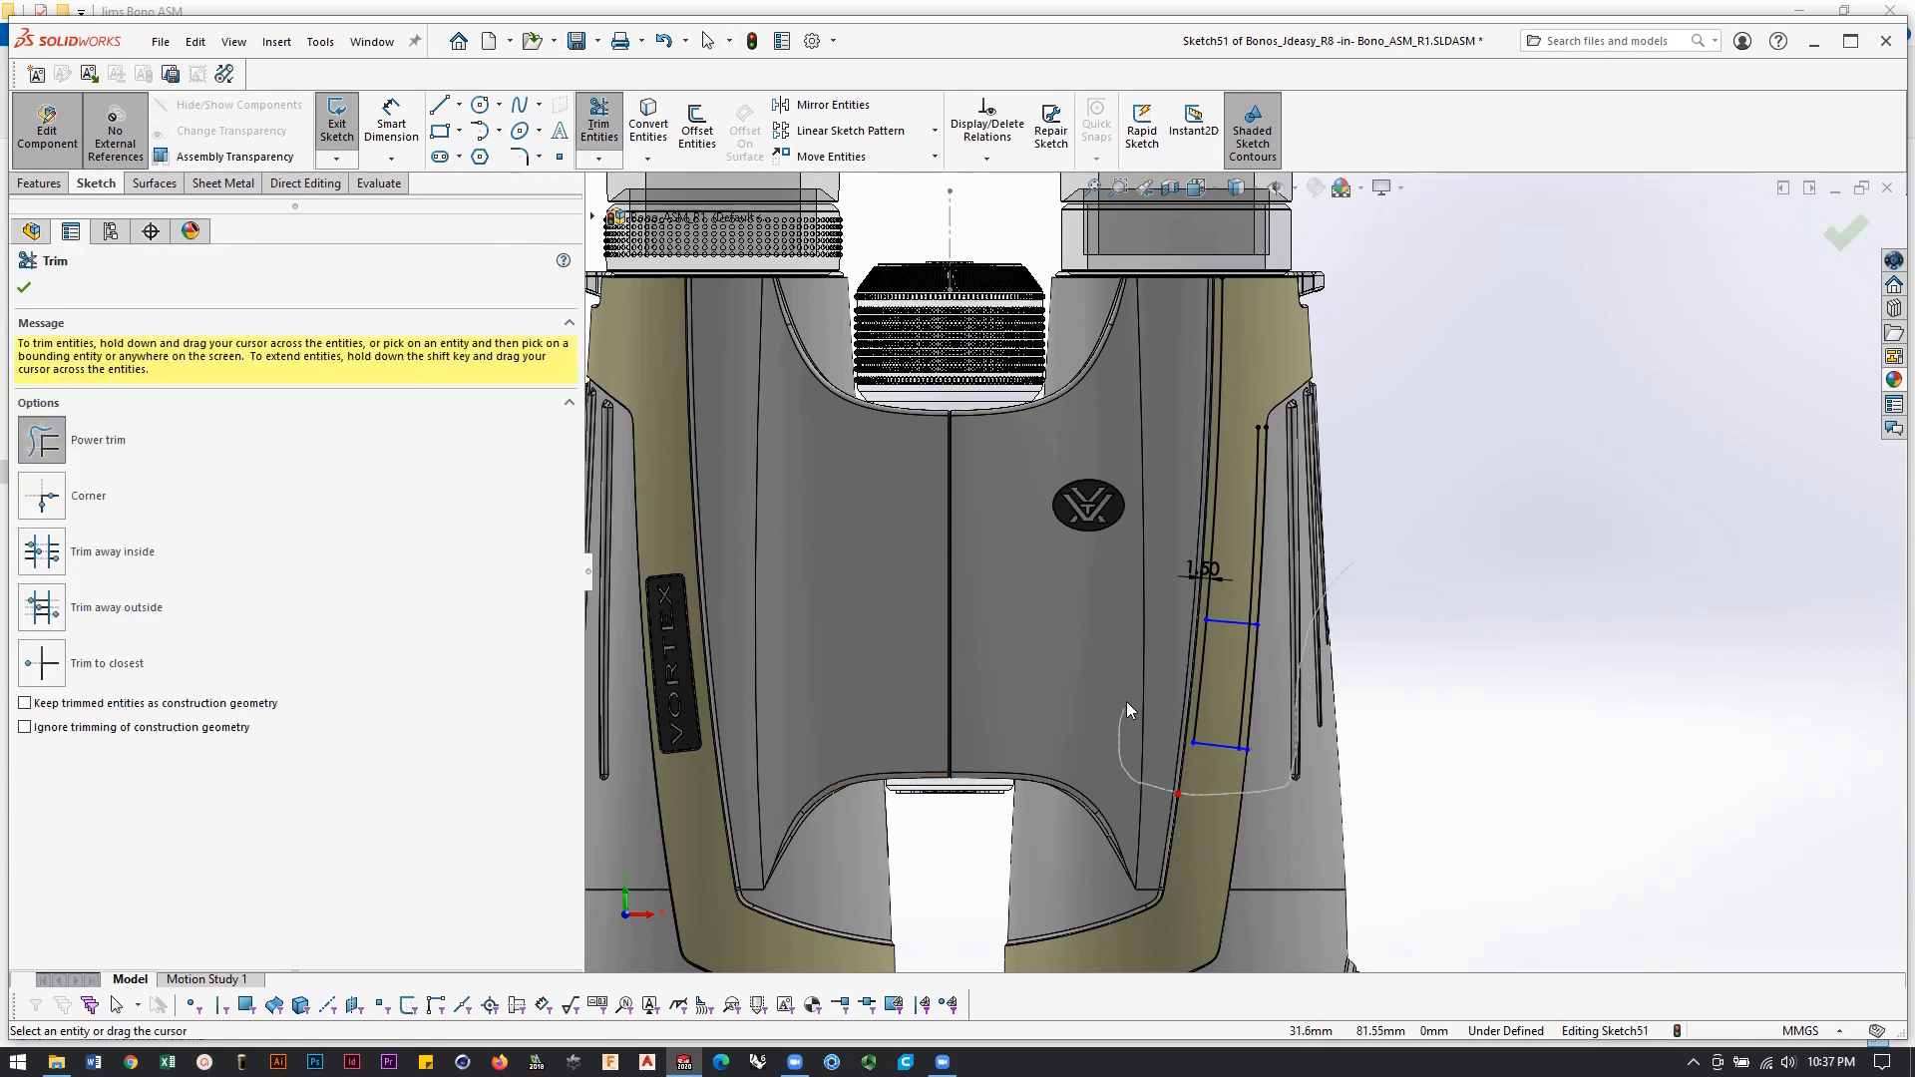
pyautogui.moveTo(1225, 569)
pyautogui.mouseDown()
pyautogui.moveTo(1305, 628)
pyautogui.moveTo(1303, 667)
pyautogui.moveTo(1238, 672)
pyautogui.moveTo(1236, 636)
pyautogui.mouseUp()
pyautogui.scroll(-7, 1246, 768)
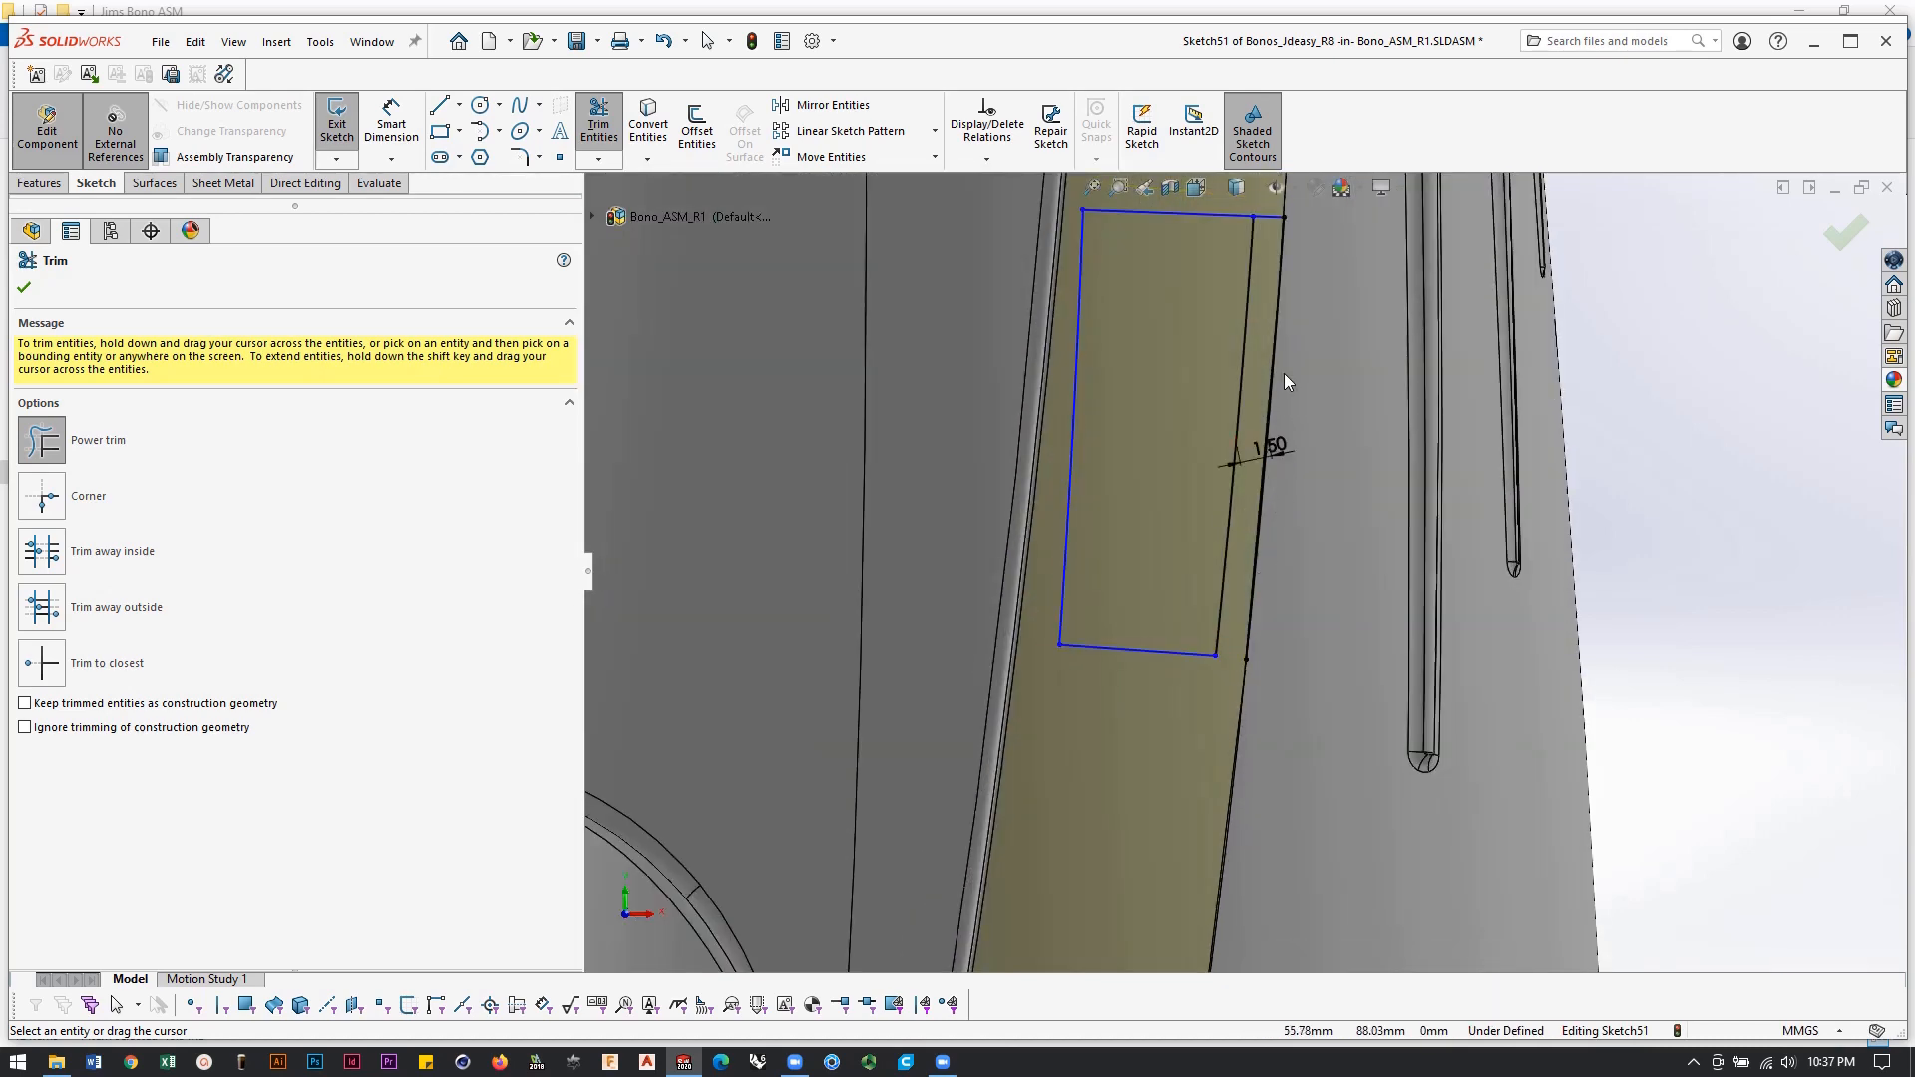
pyautogui.moveTo(1259, 274)
pyautogui.mouseDown()
pyautogui.moveTo(1302, 279)
pyautogui.moveTo(1257, 247)
pyautogui.mouseUp()
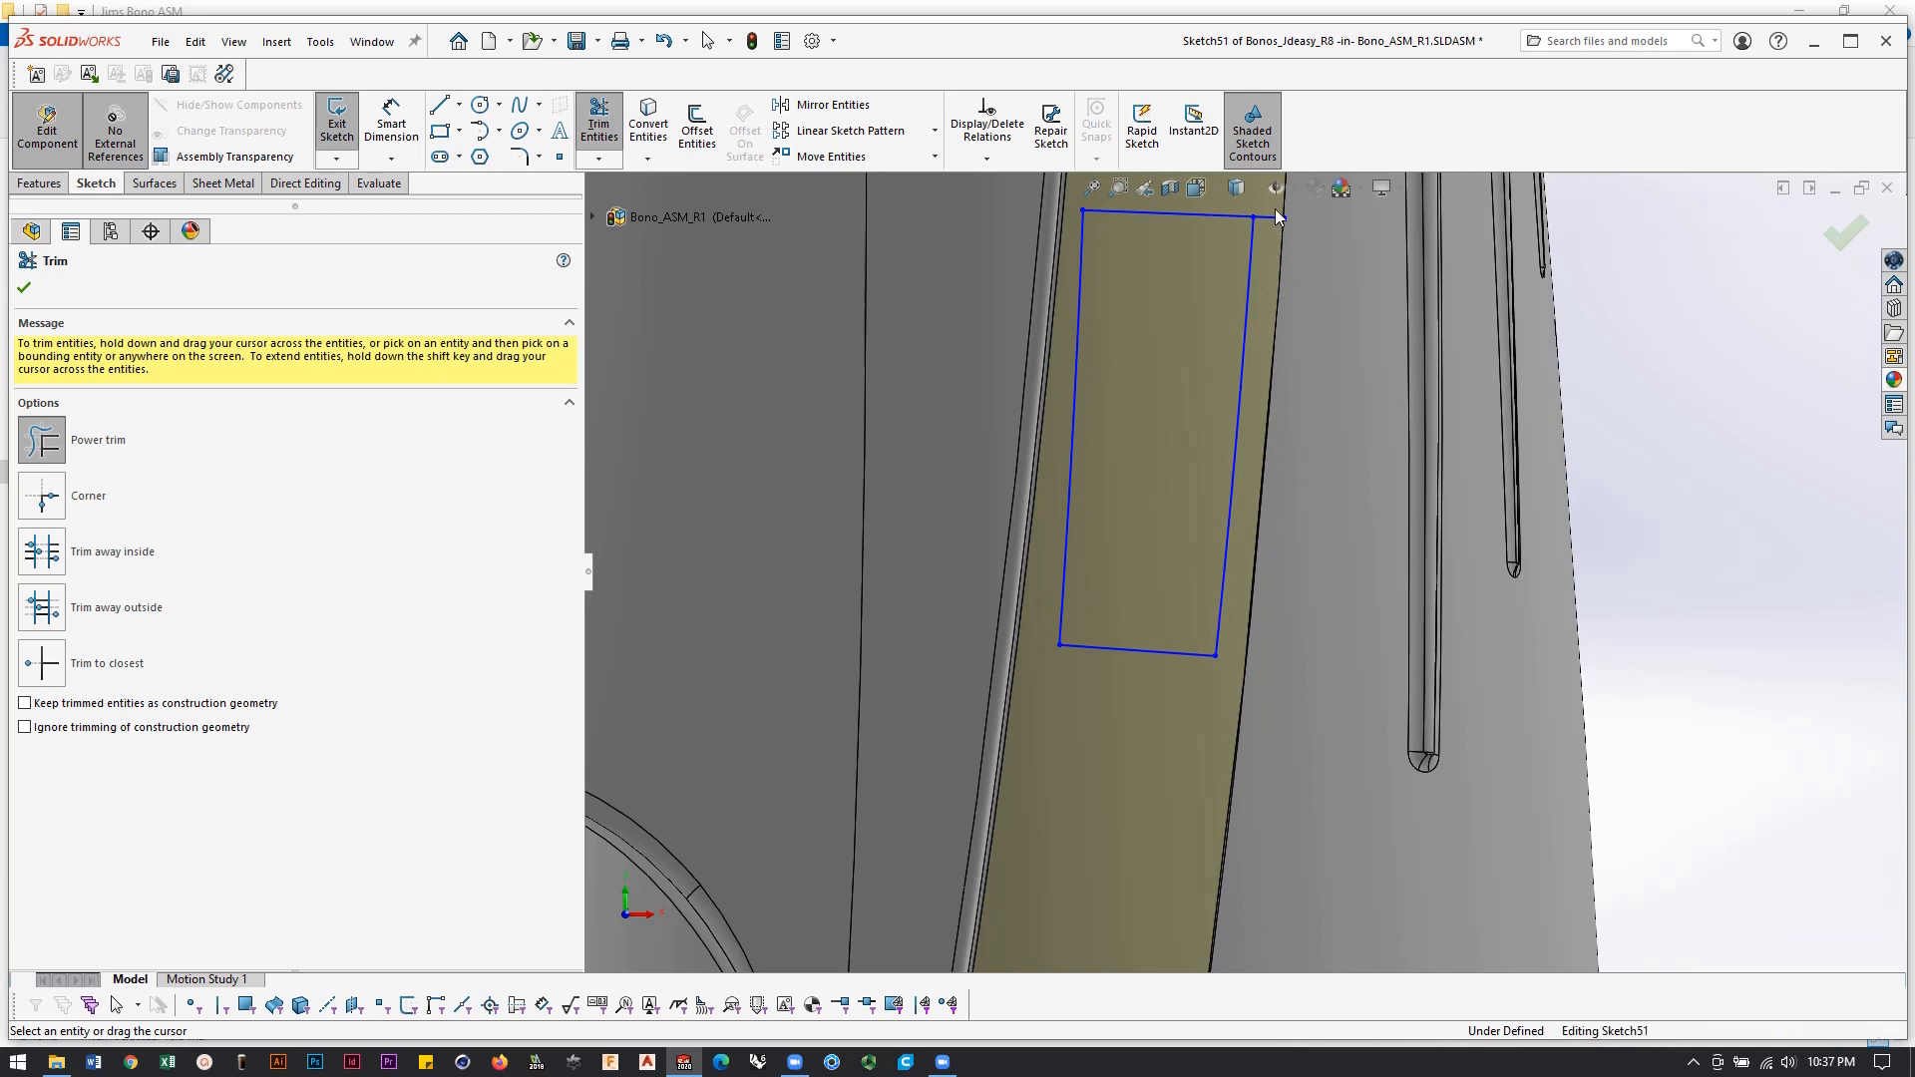
pyautogui.scroll(2, 1269, 232)
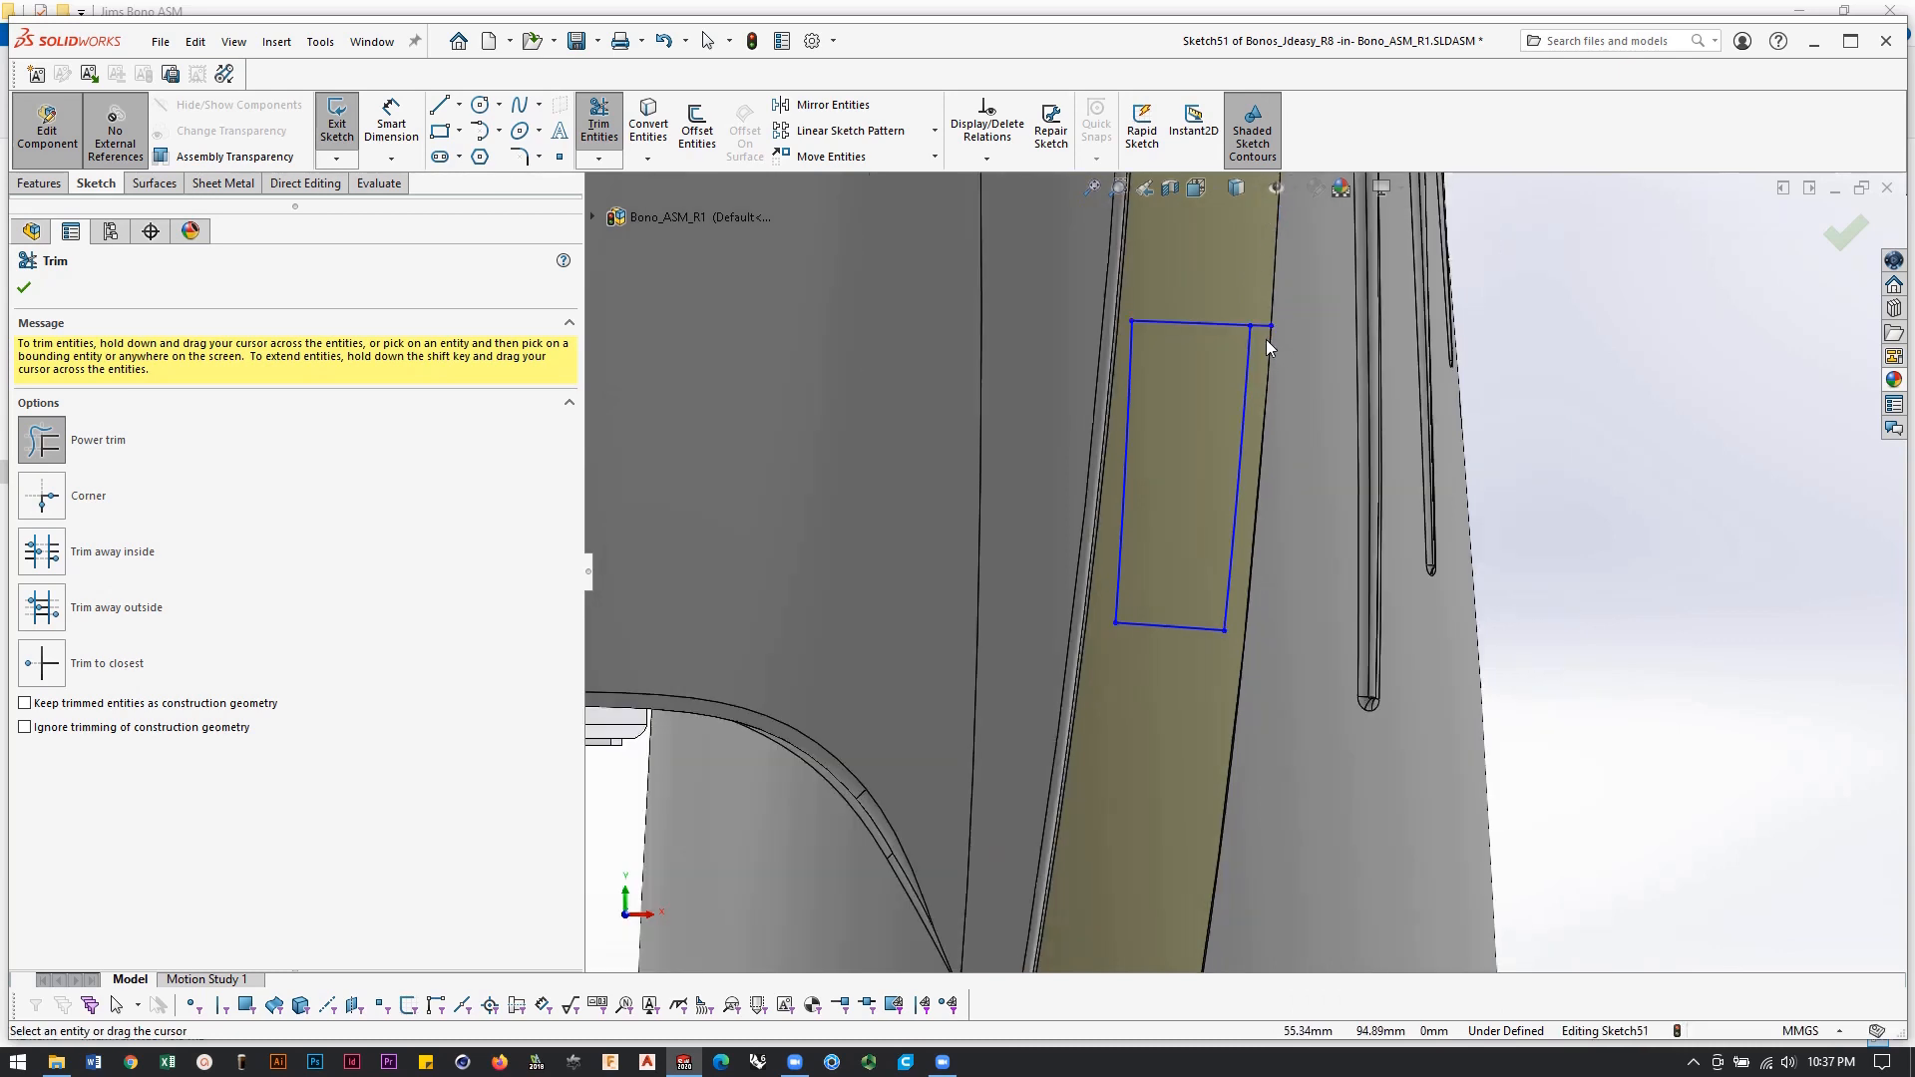
pyautogui.moveTo(1265, 339); pyautogui.dragTo(1265, 307)
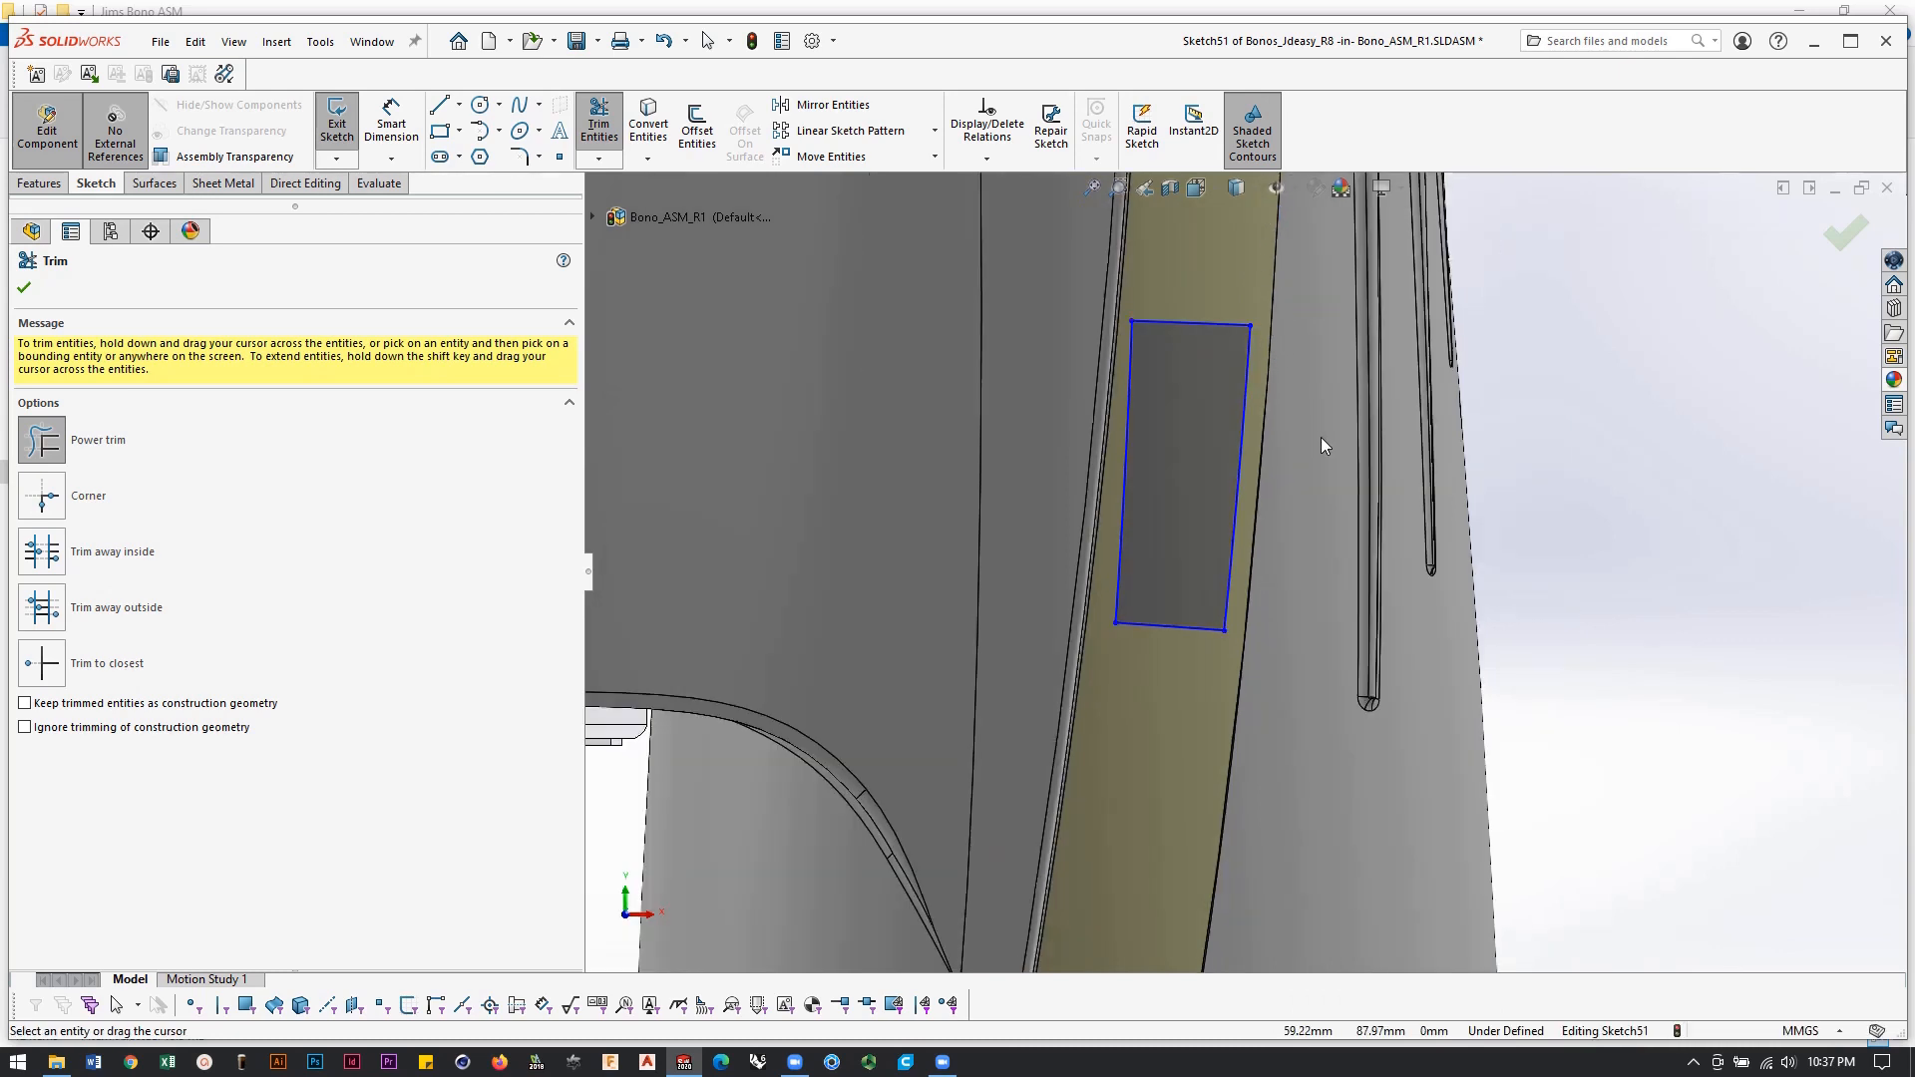
pyautogui.scroll(3, 1266, 458)
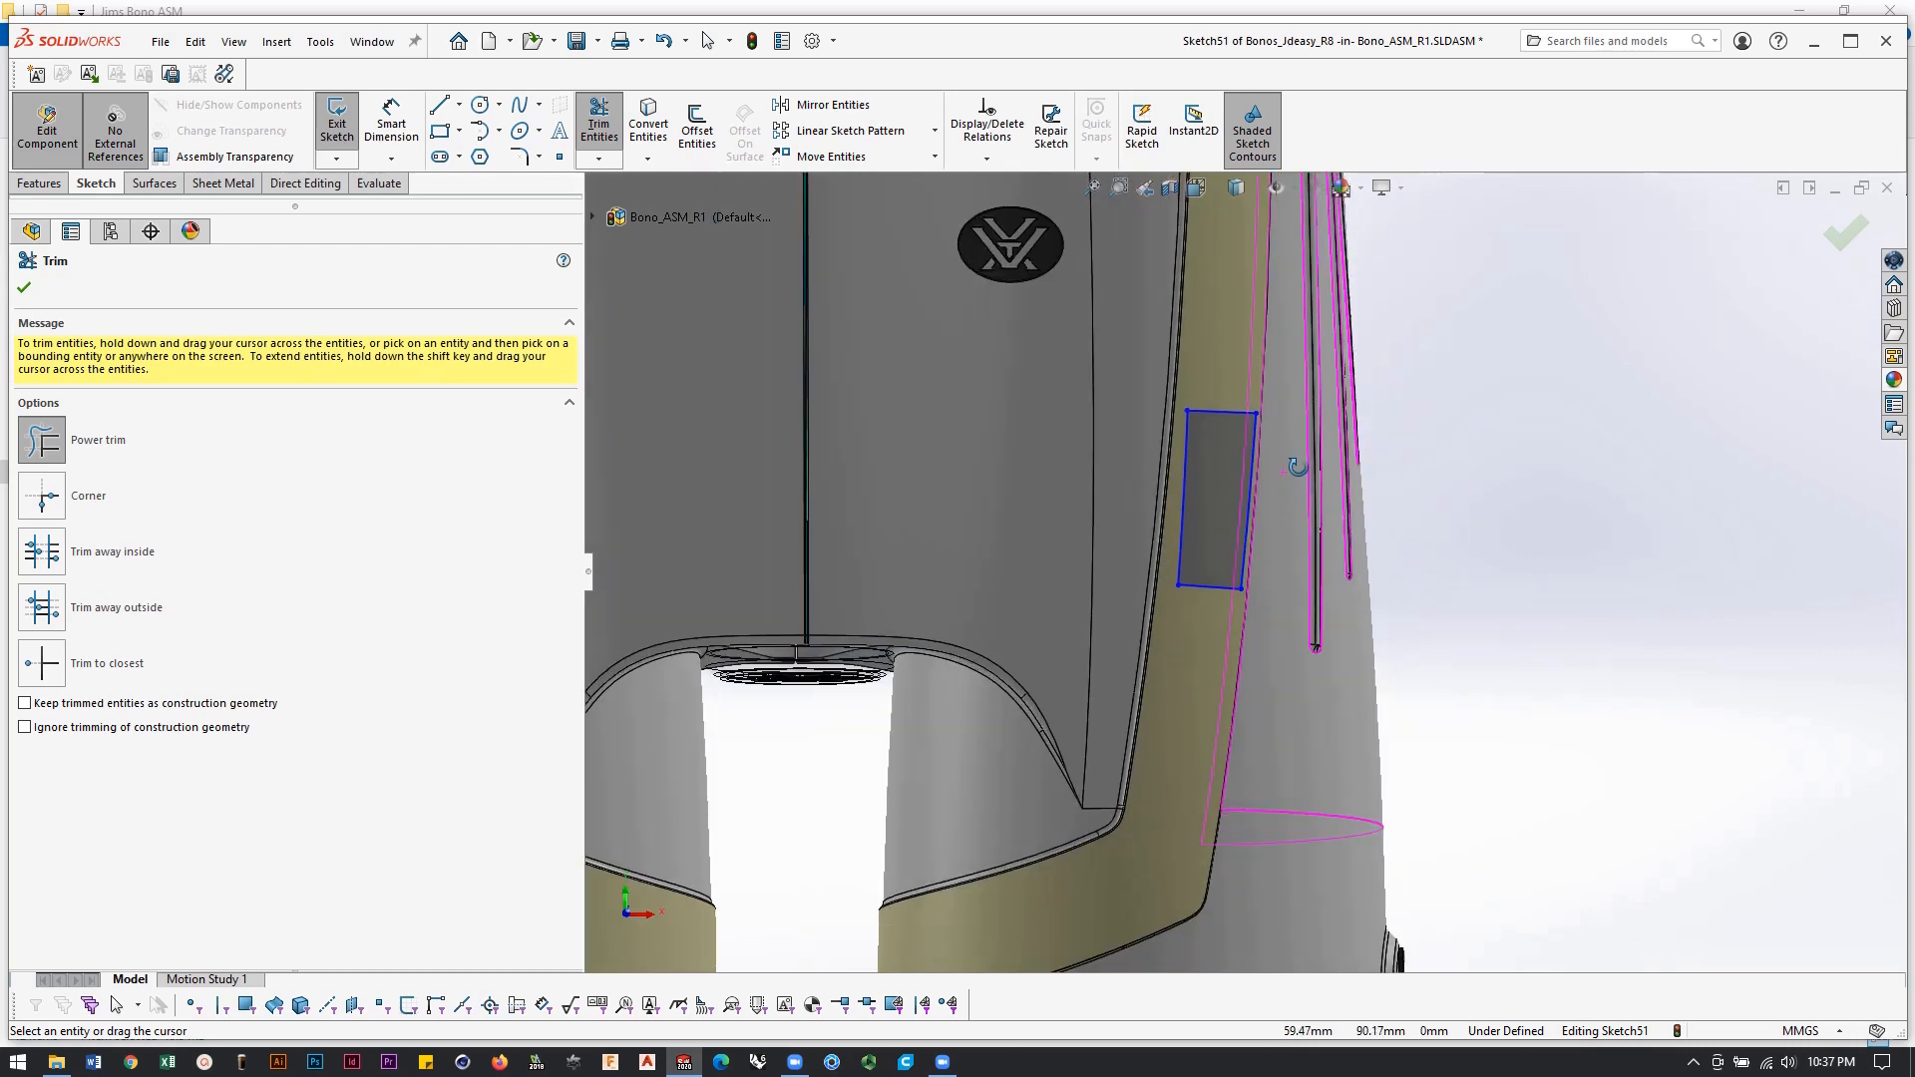
pyautogui.moveTo(1295, 480); pyautogui.dragTo(1303, 483, button='middle')
pyautogui.press('f')
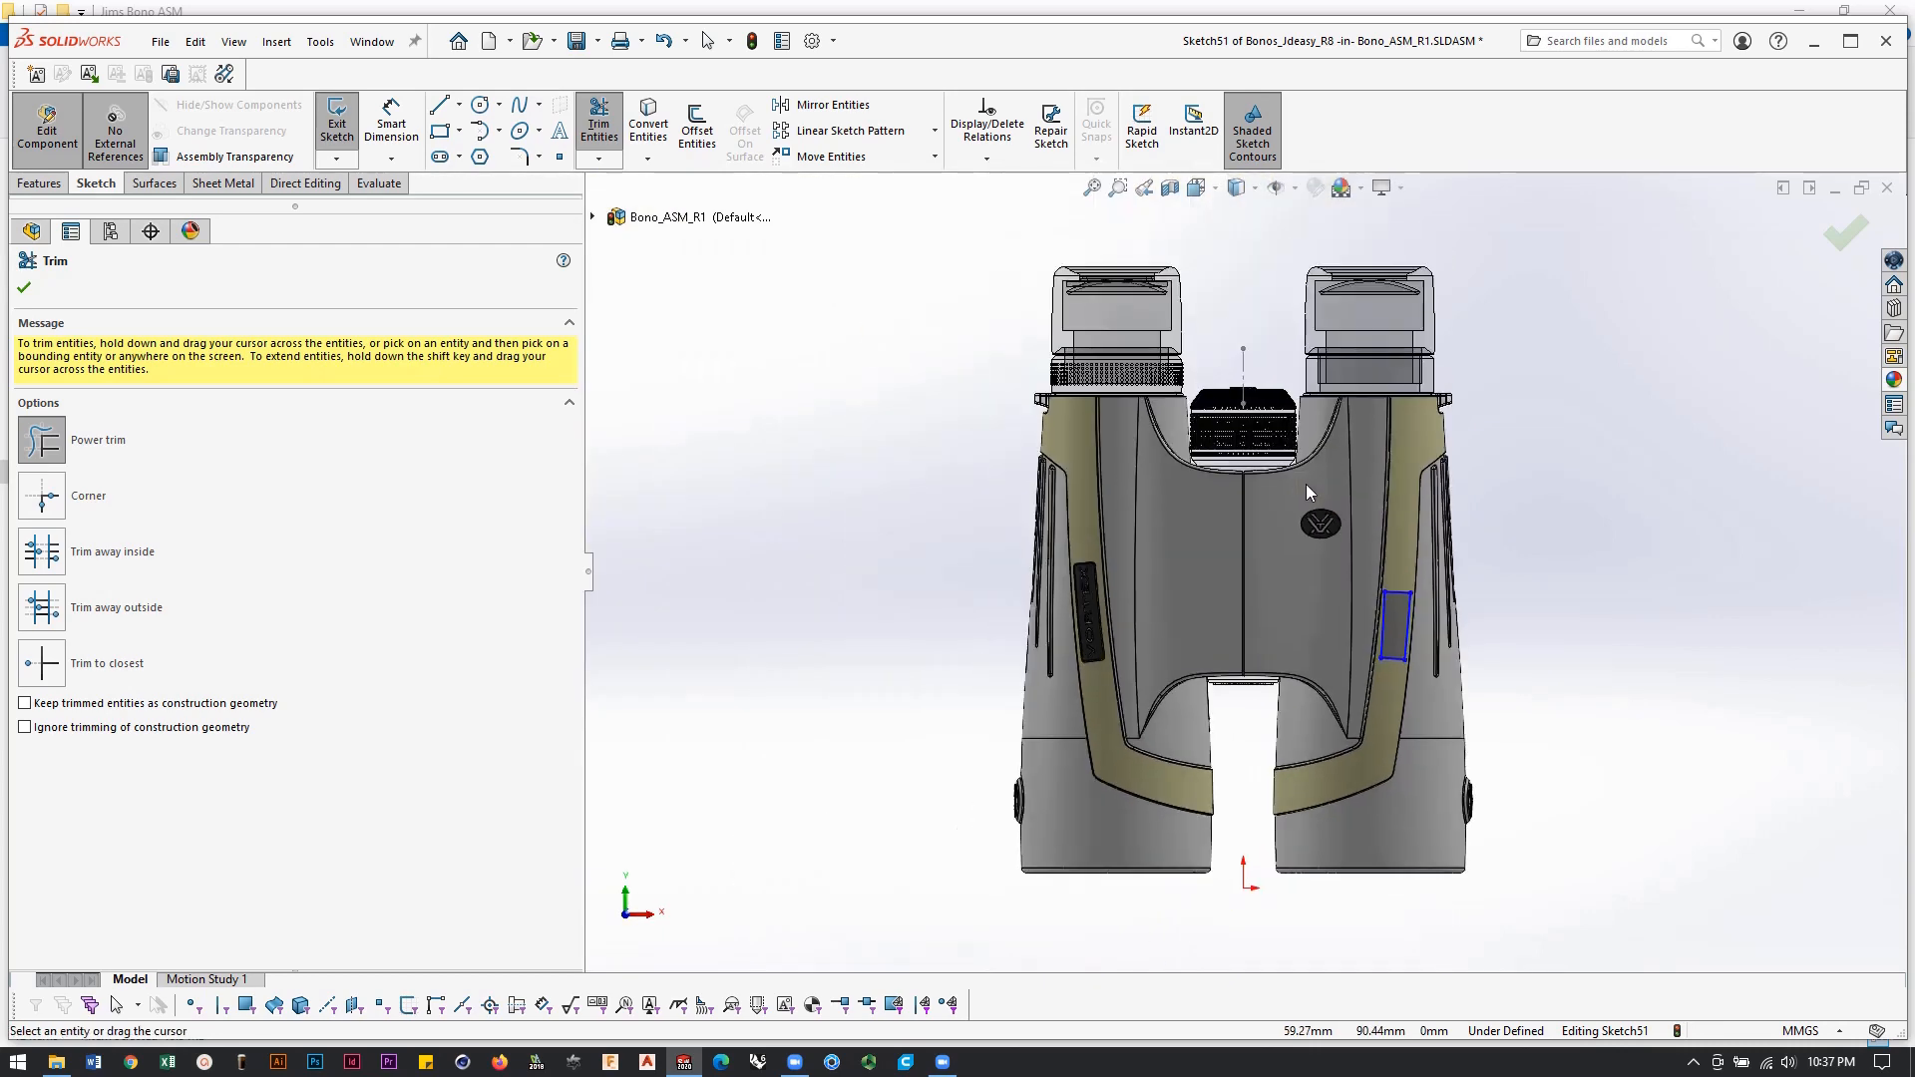
# Start a 1 mm sketch fillet and pick all four corners of the profile on the tan strip.
pyautogui.scroll(-5, 1348, 598)
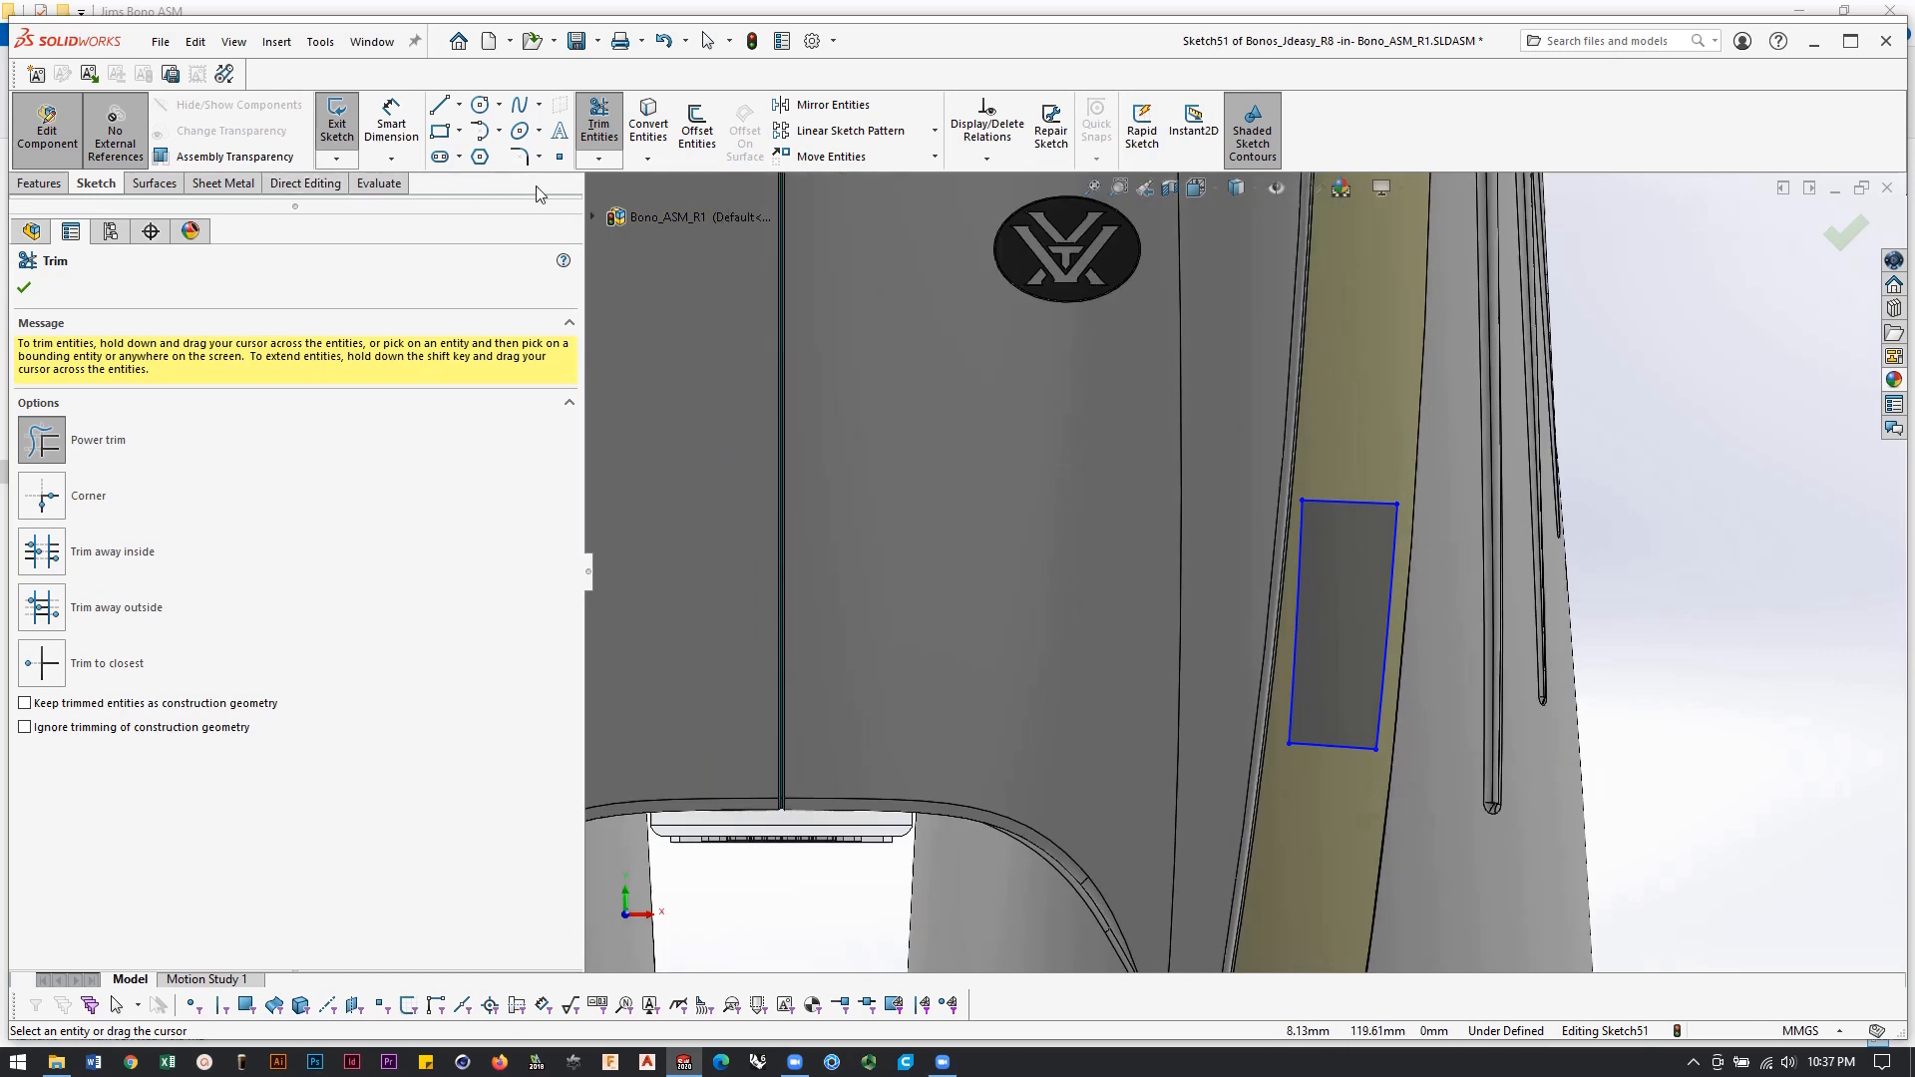
pyautogui.click(518, 156)
pyautogui.click(1301, 530)
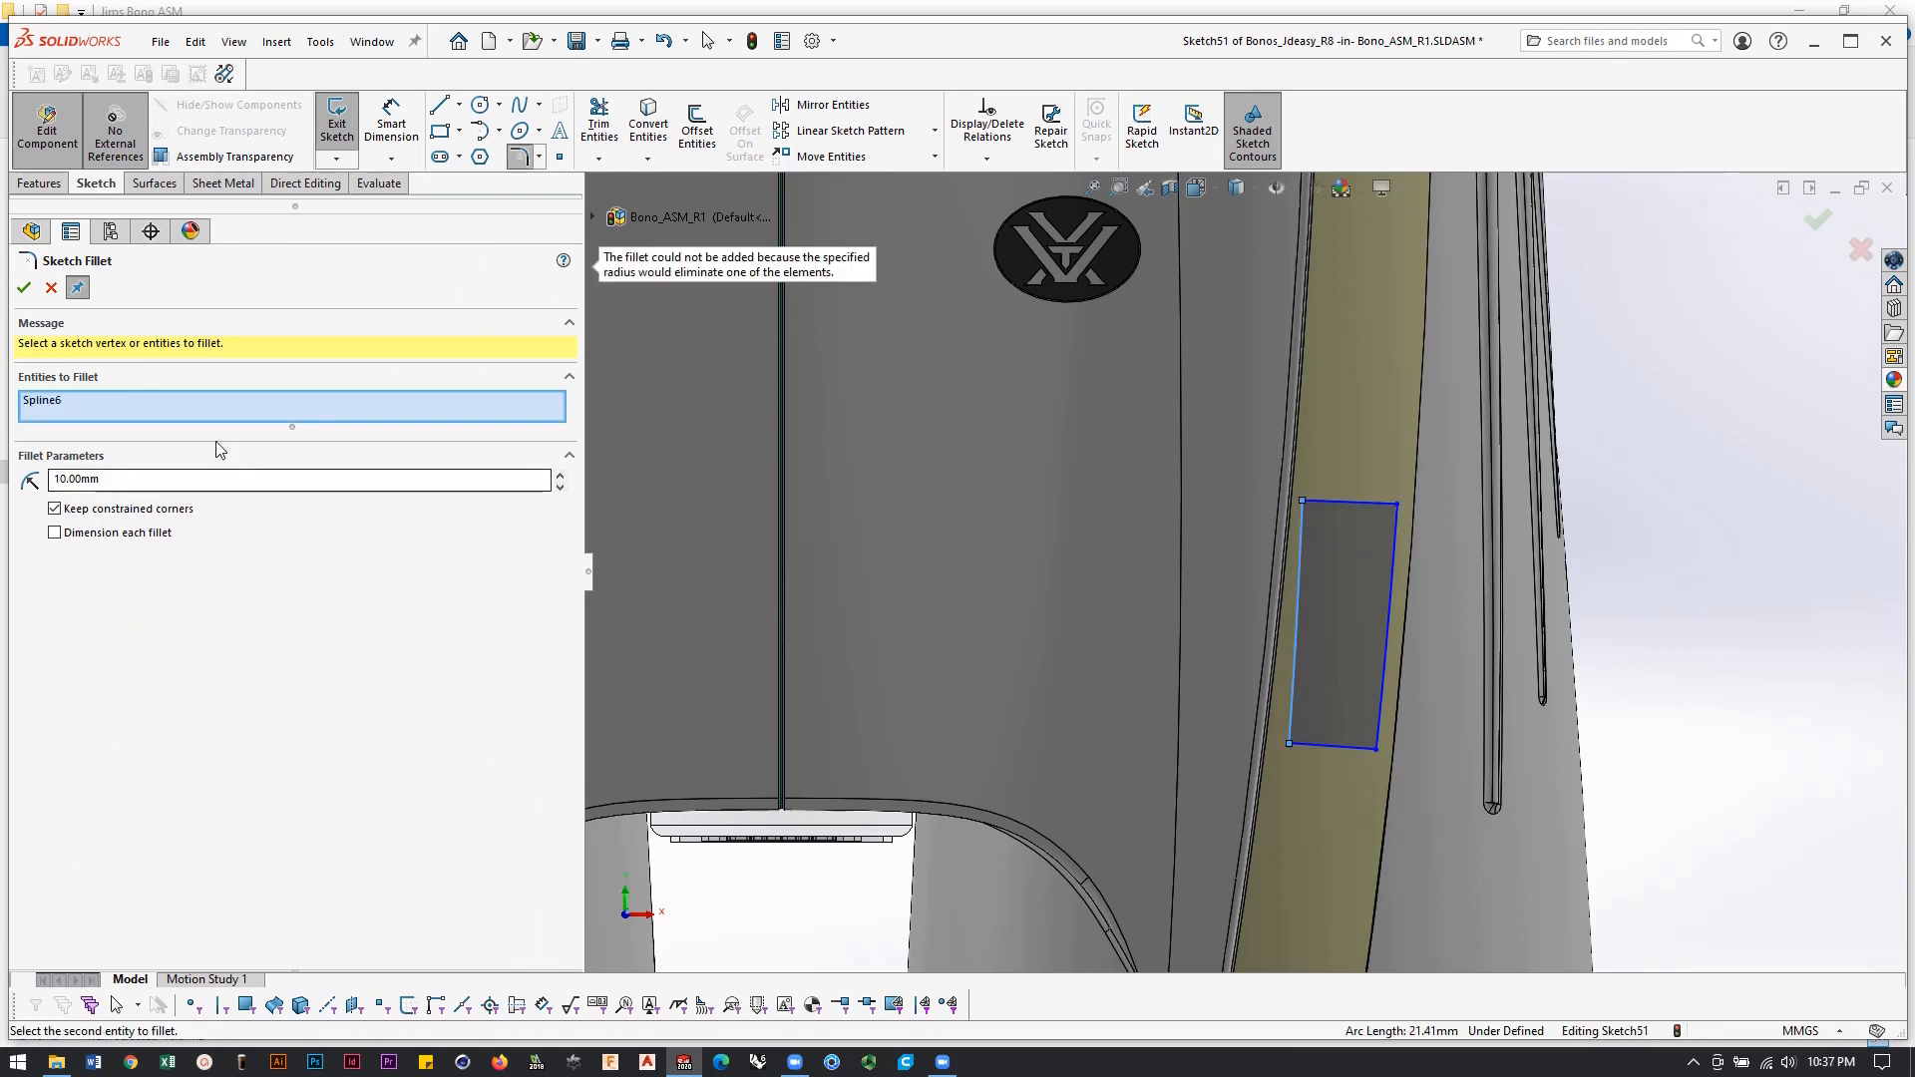
pyautogui.moveTo(108, 481); pyautogui.dragTo(3, 432)
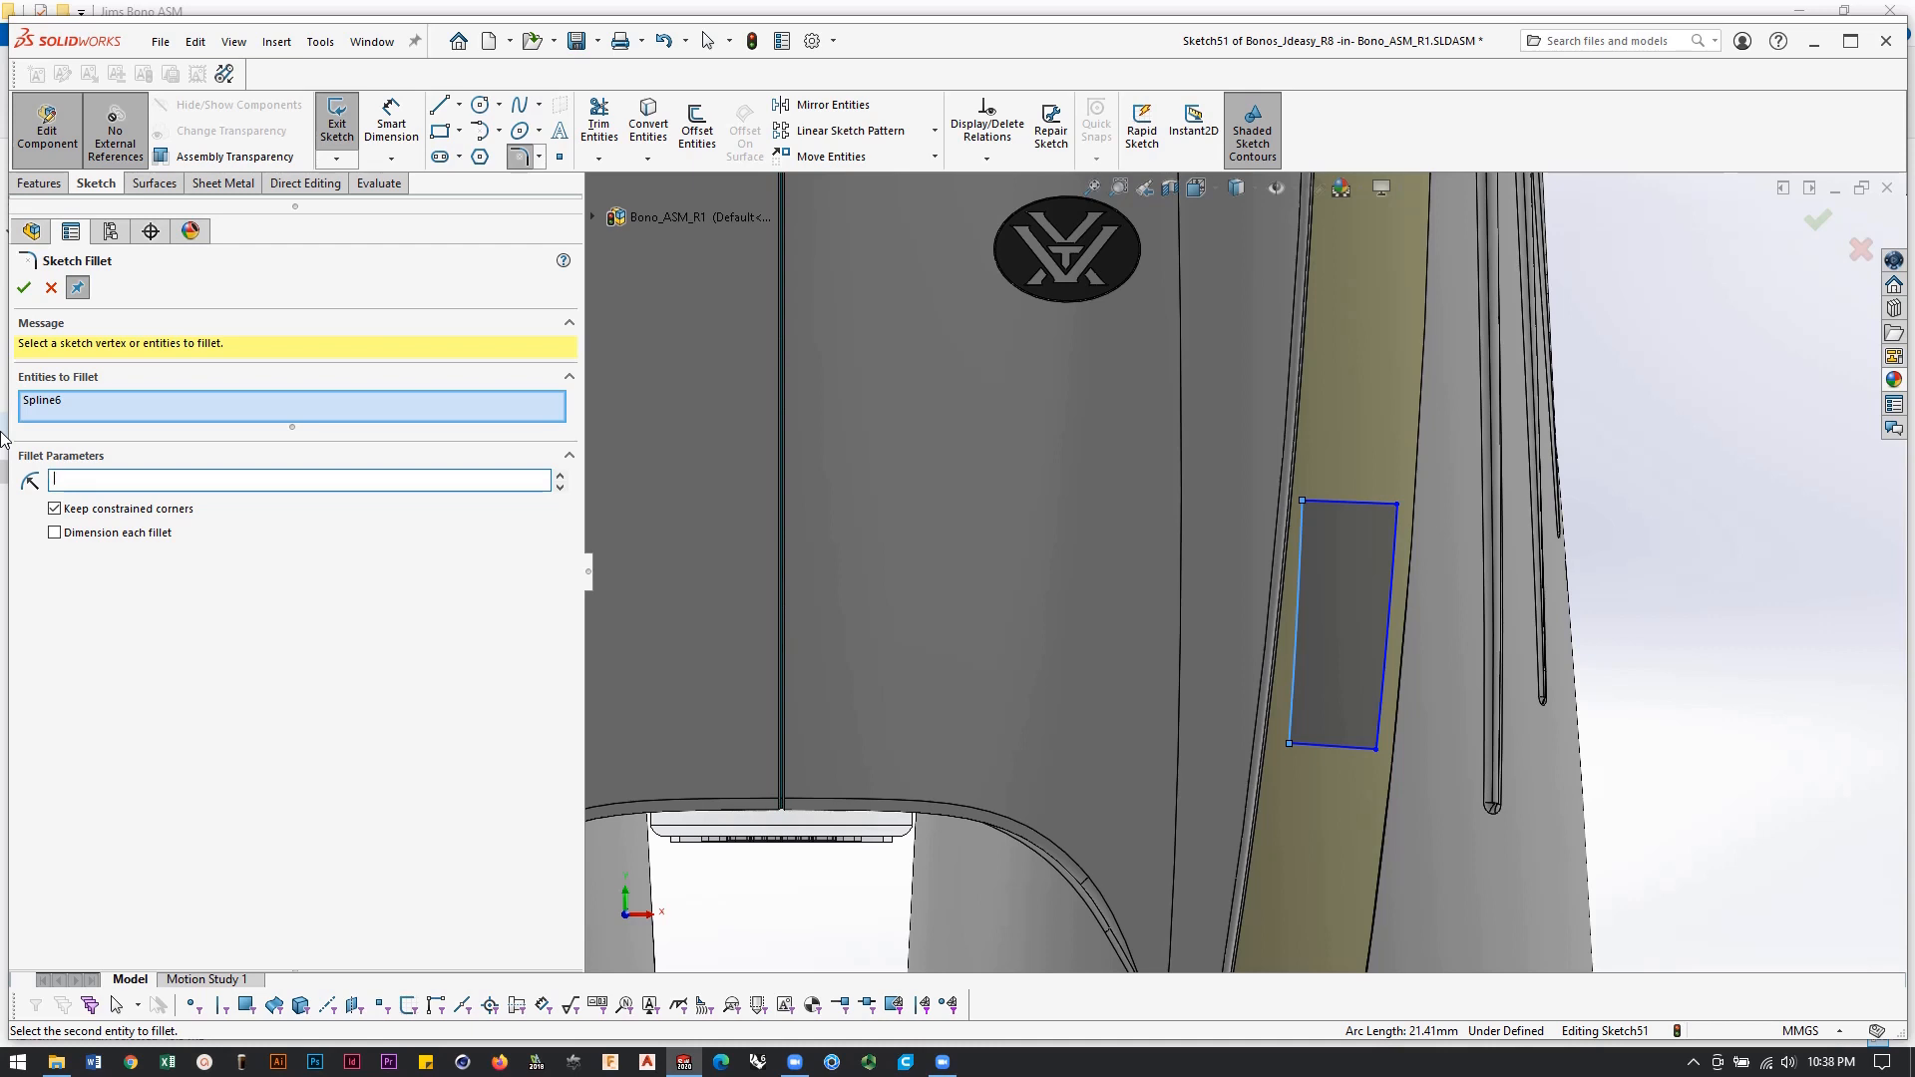
pyautogui.click(1303, 502)
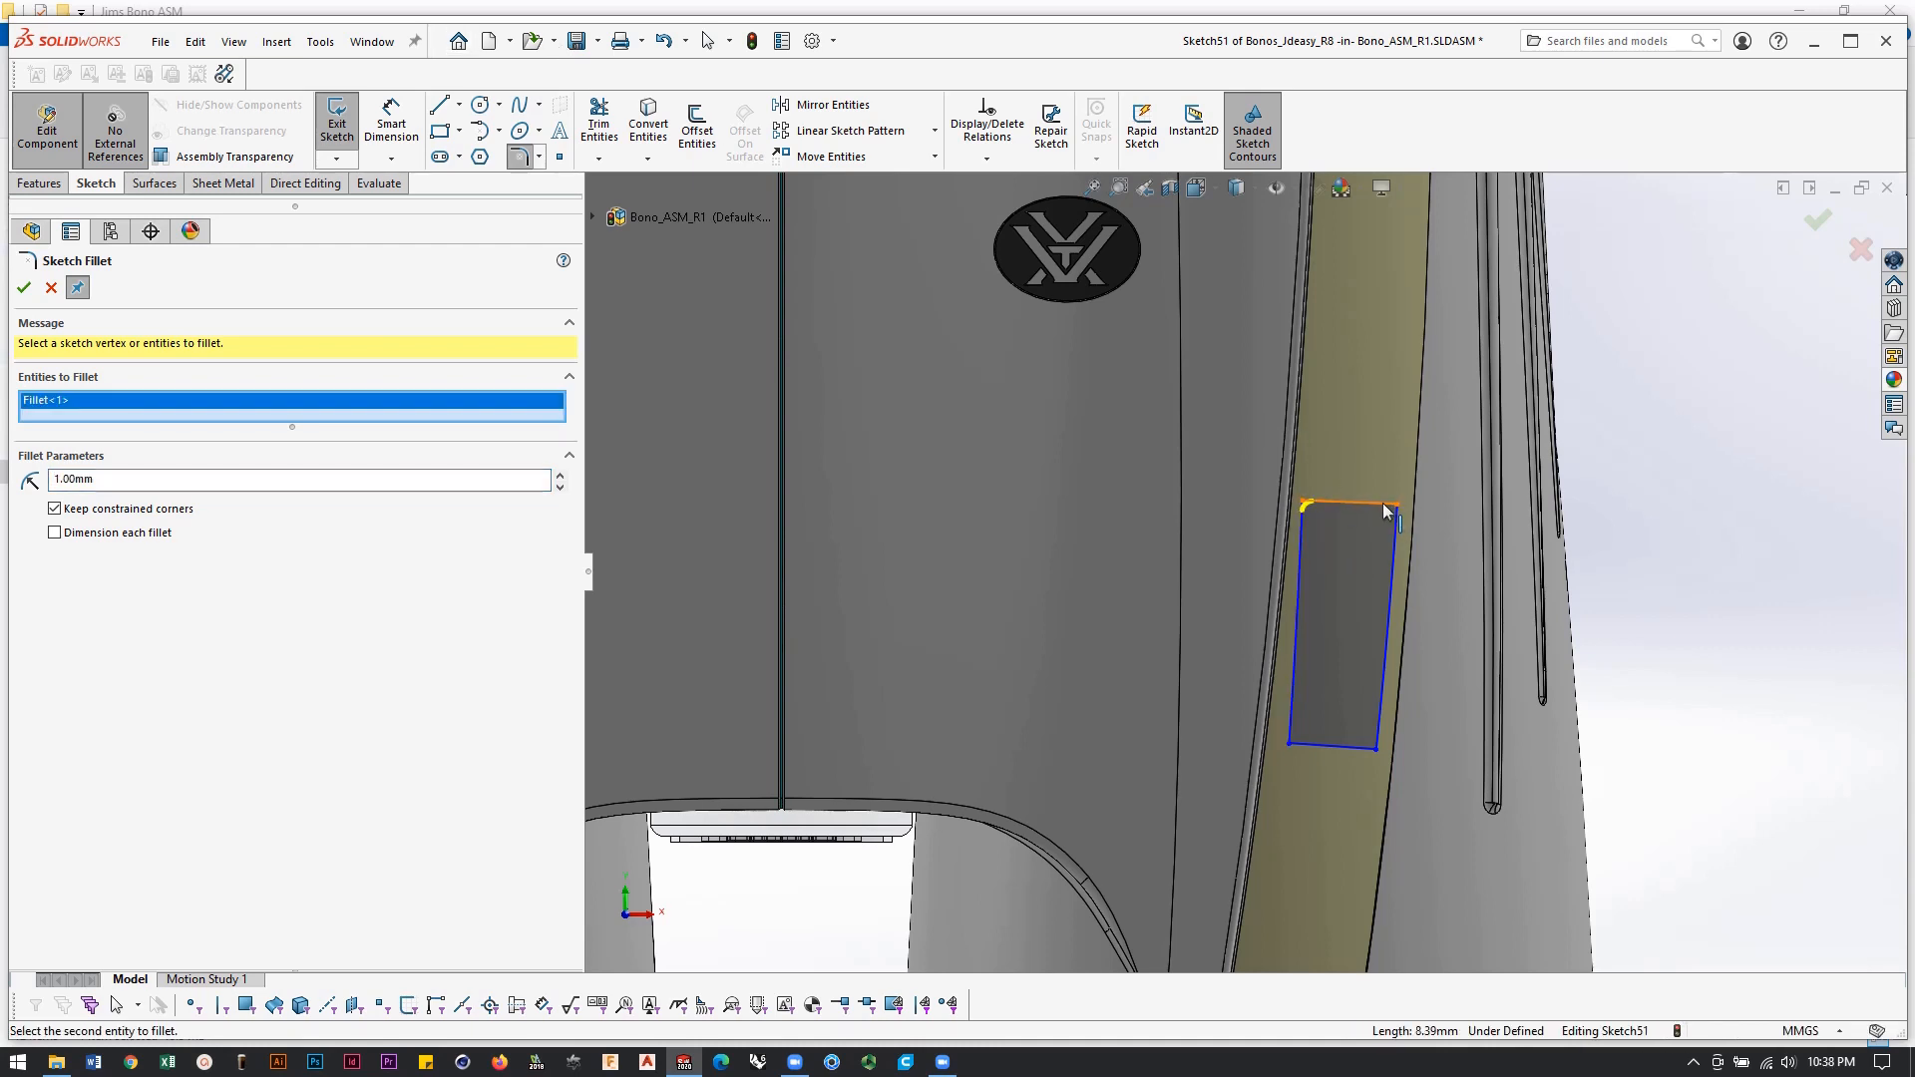
pyautogui.click(1384, 510)
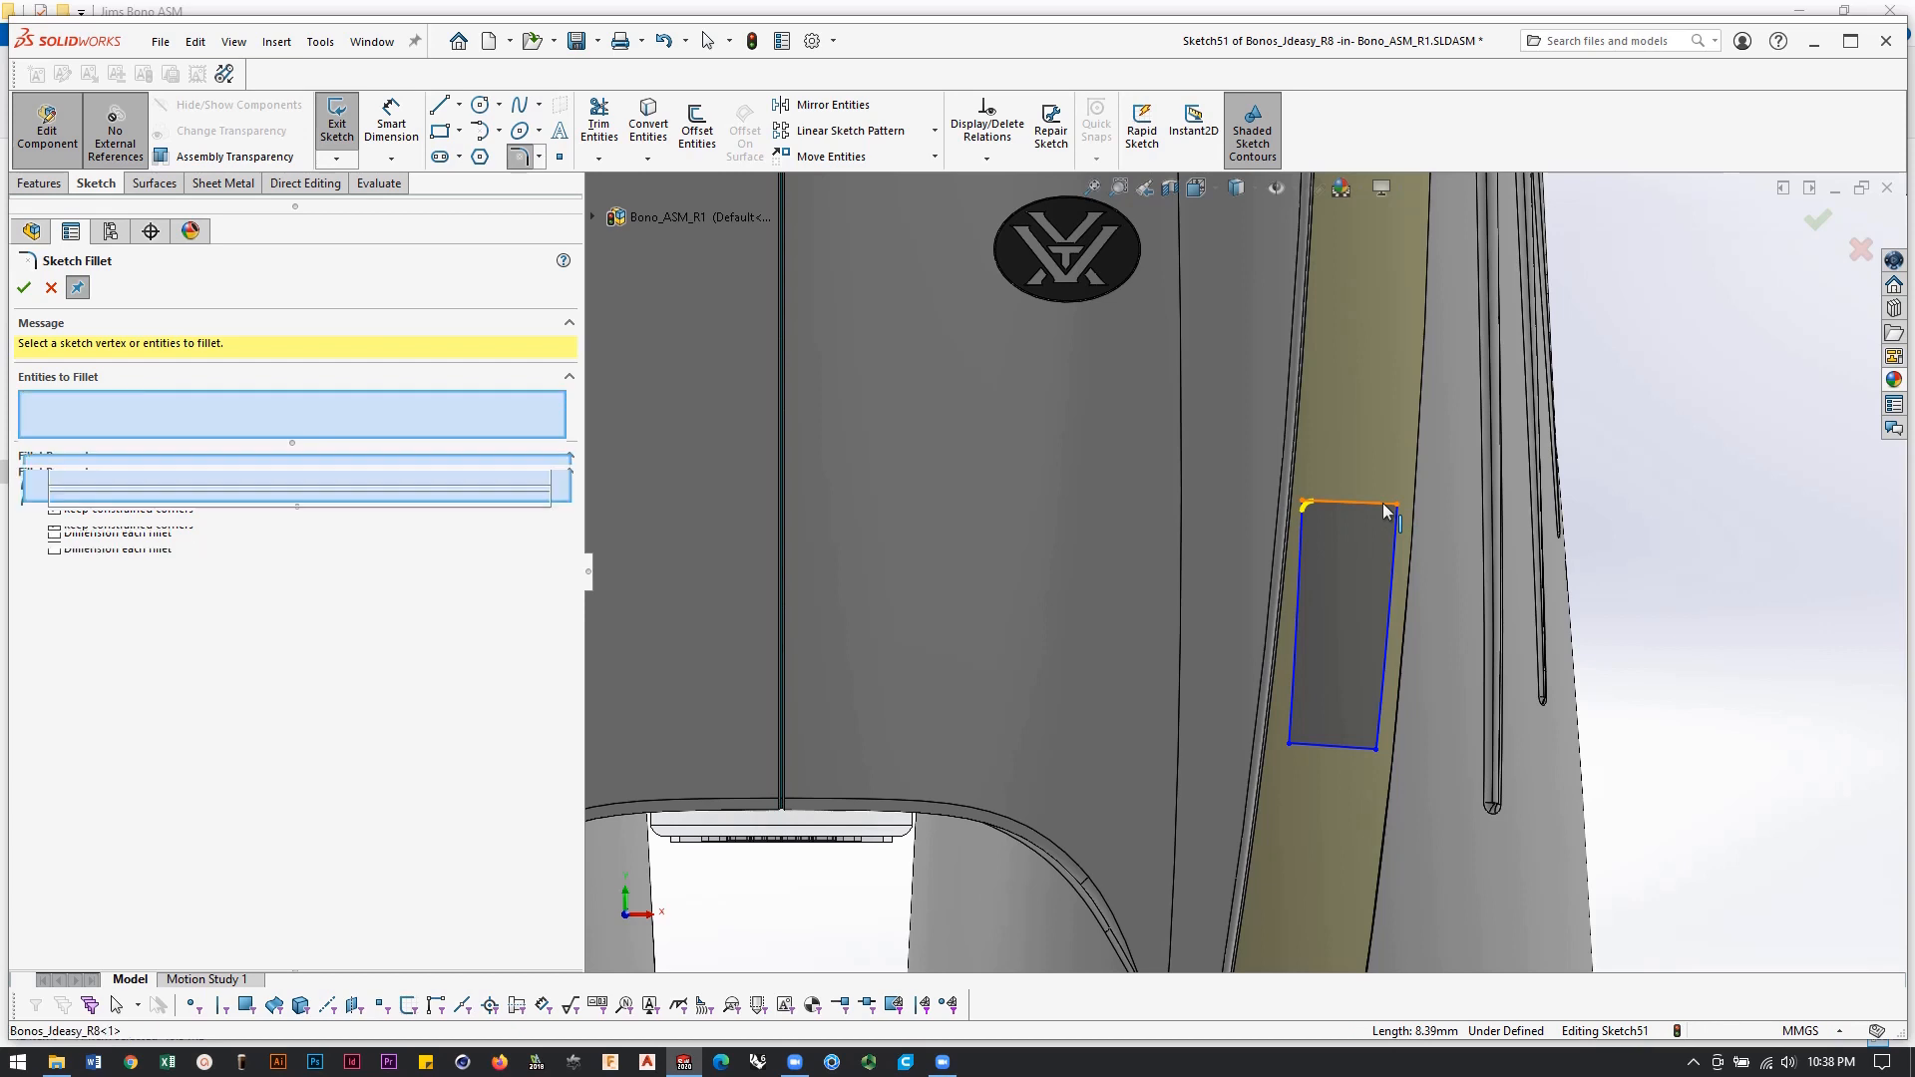
pyautogui.click(1380, 737)
pyautogui.click(1360, 749)
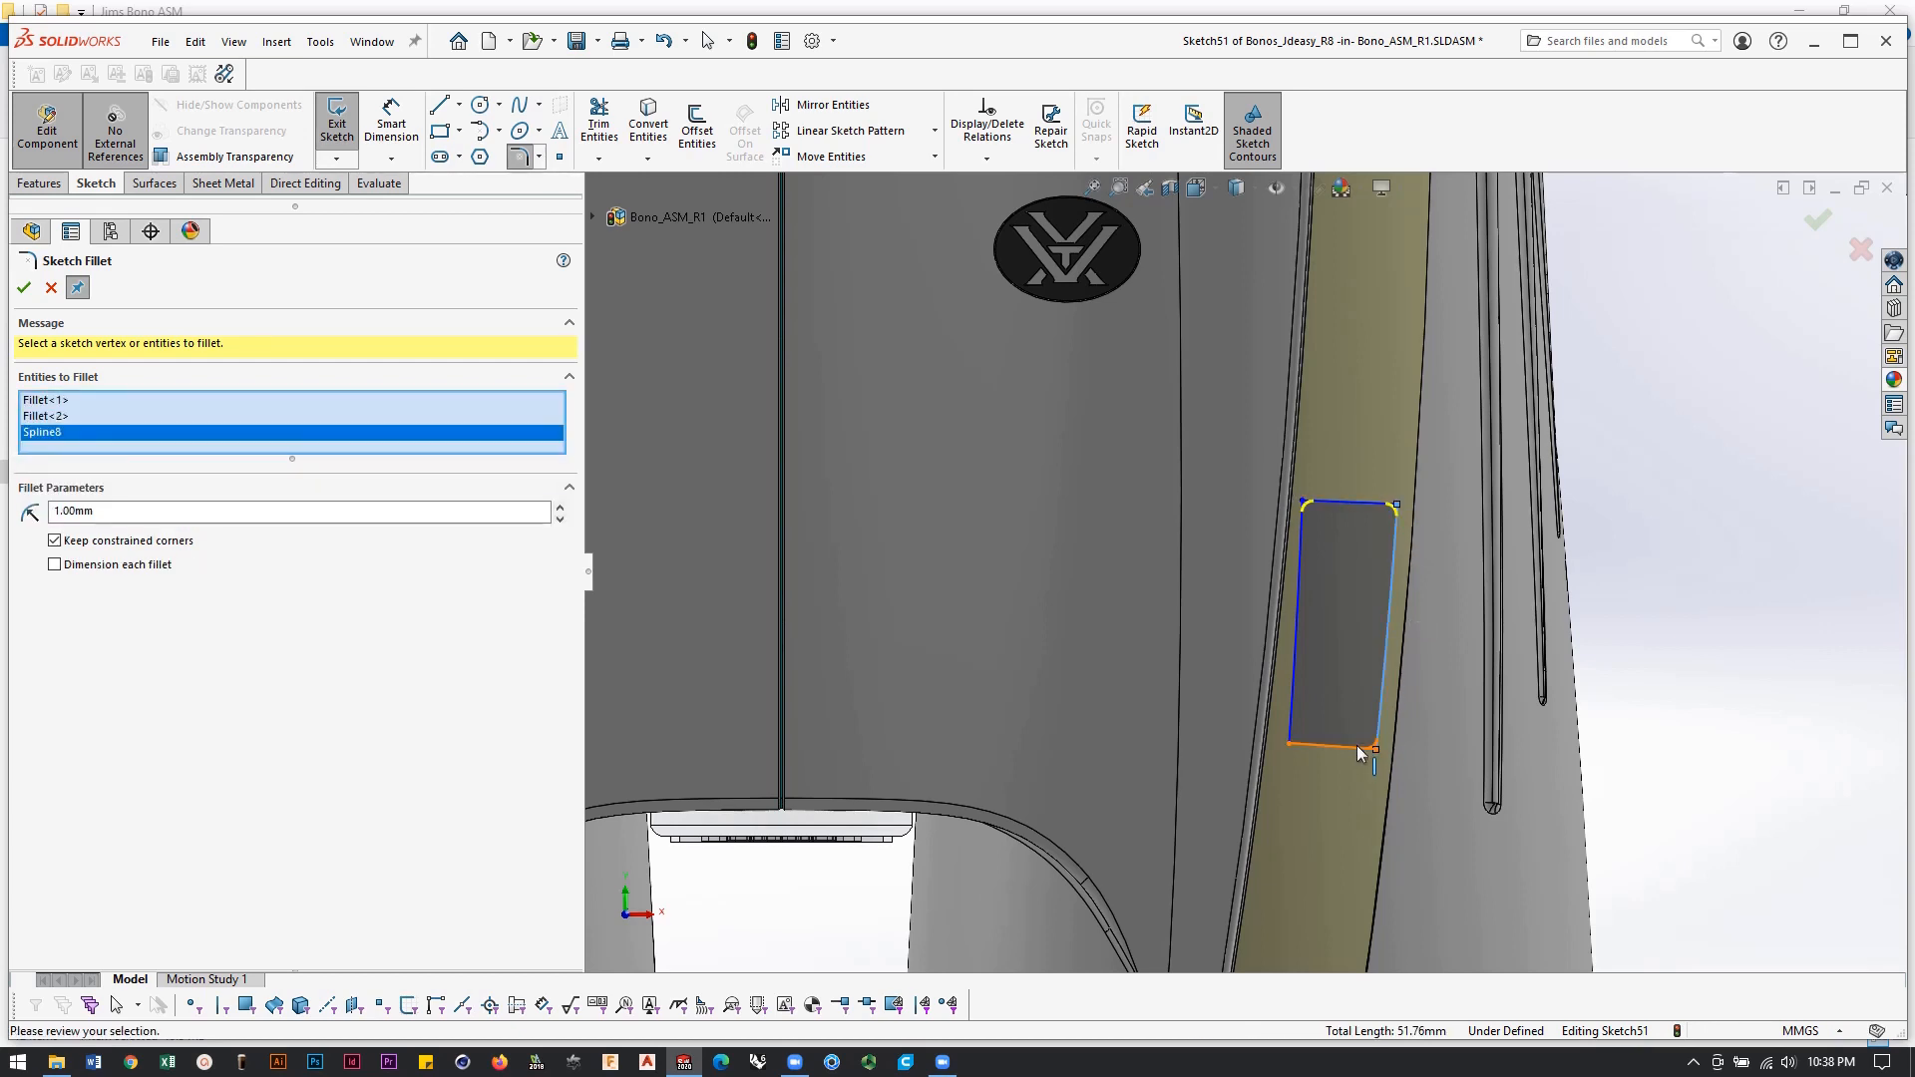
pyautogui.click(1306, 747)
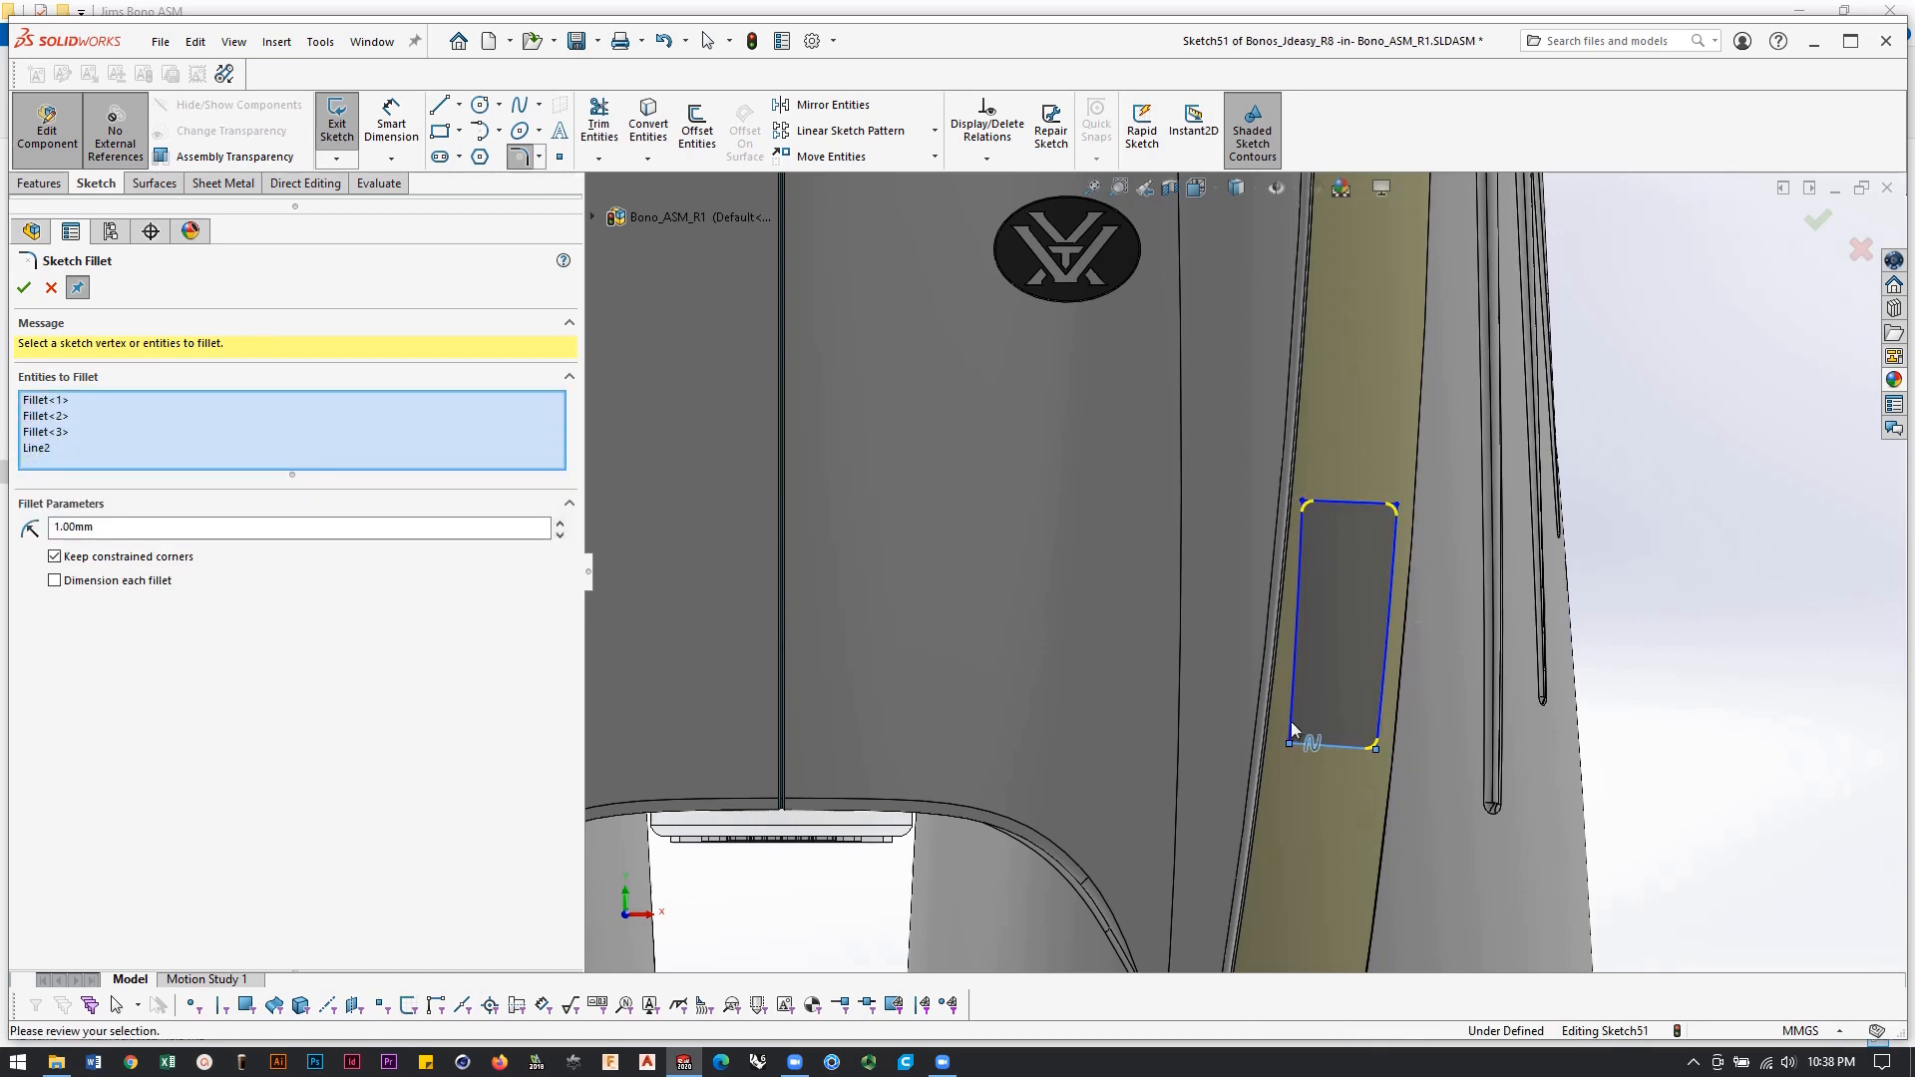
pyautogui.click(1377, 747)
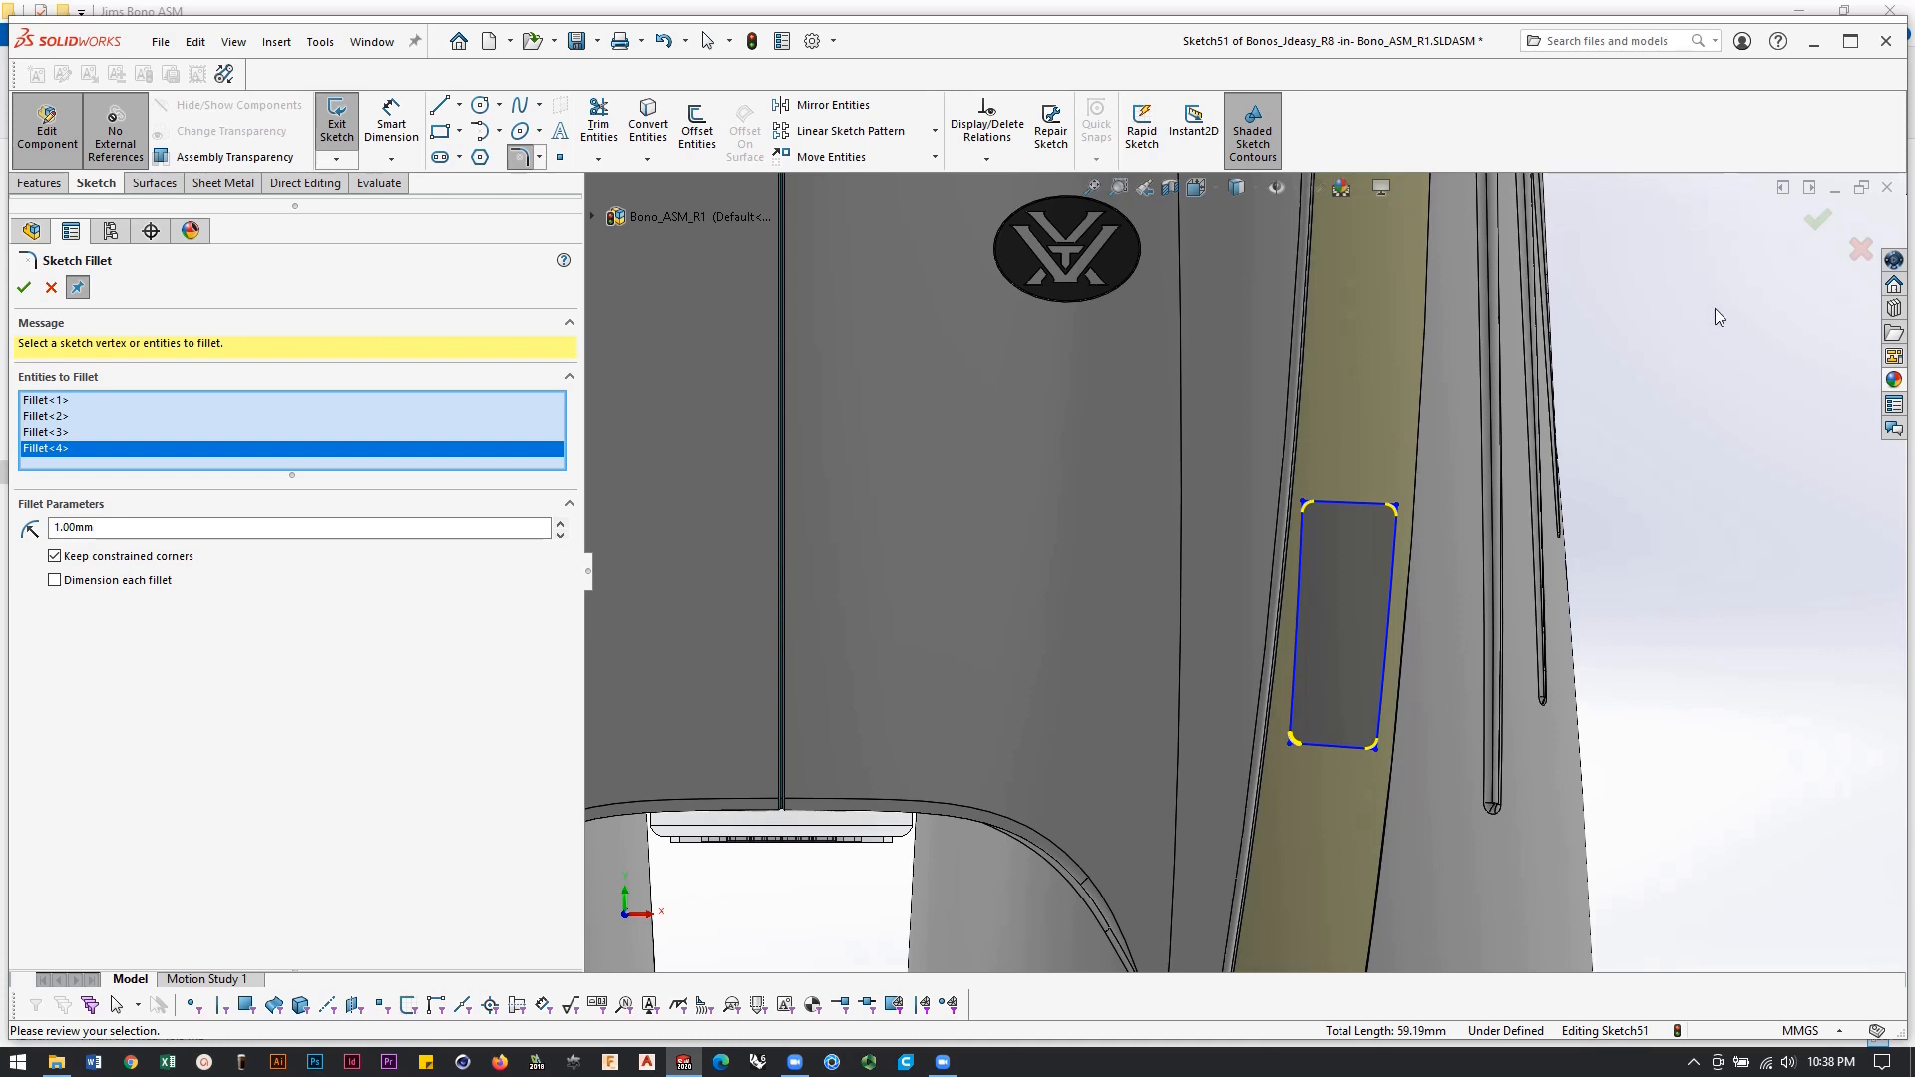
# Set the corner fillet radius to 1.25 mm, apply it to the four corners and exit the sketch.
pyautogui.moveTo(118, 529); pyautogui.dragTo(4, 507)
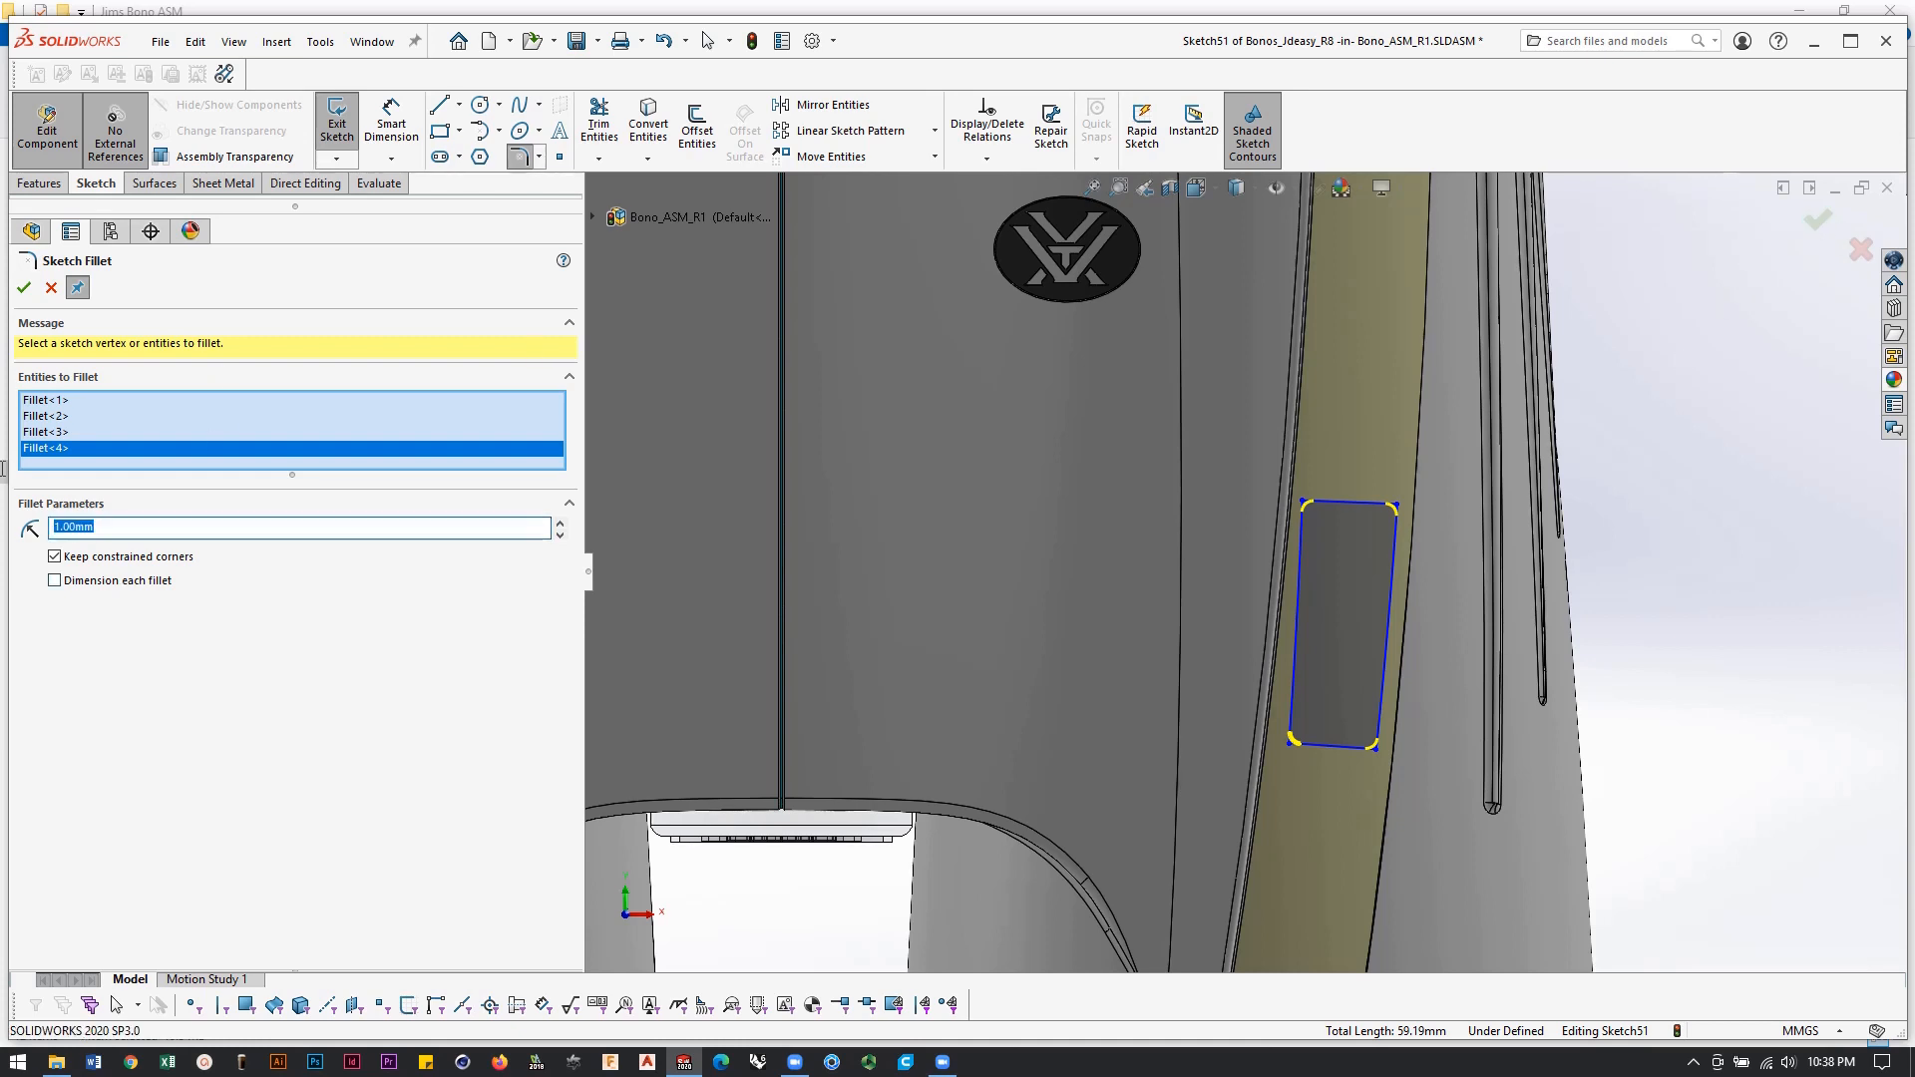
pyautogui.write('1.25')
pyautogui.click(25, 288)
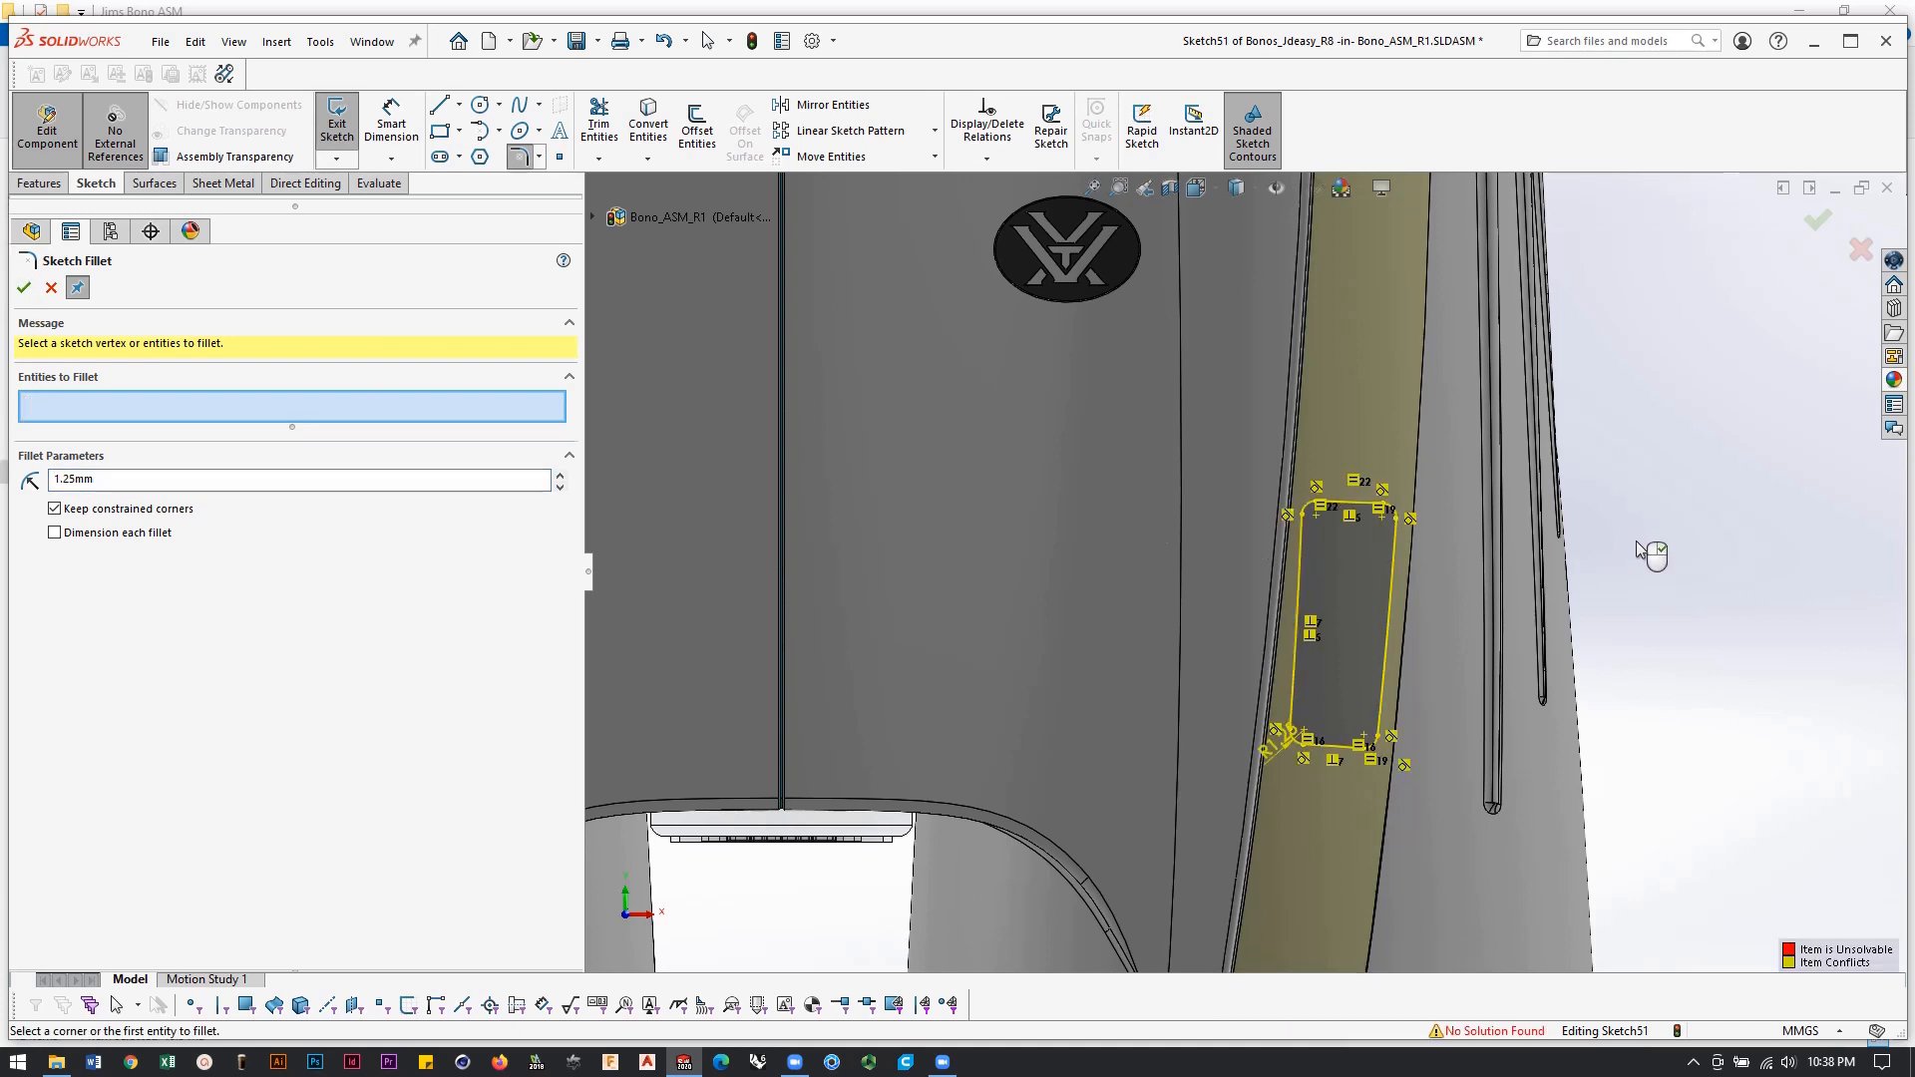
pyautogui.click(1811, 222)
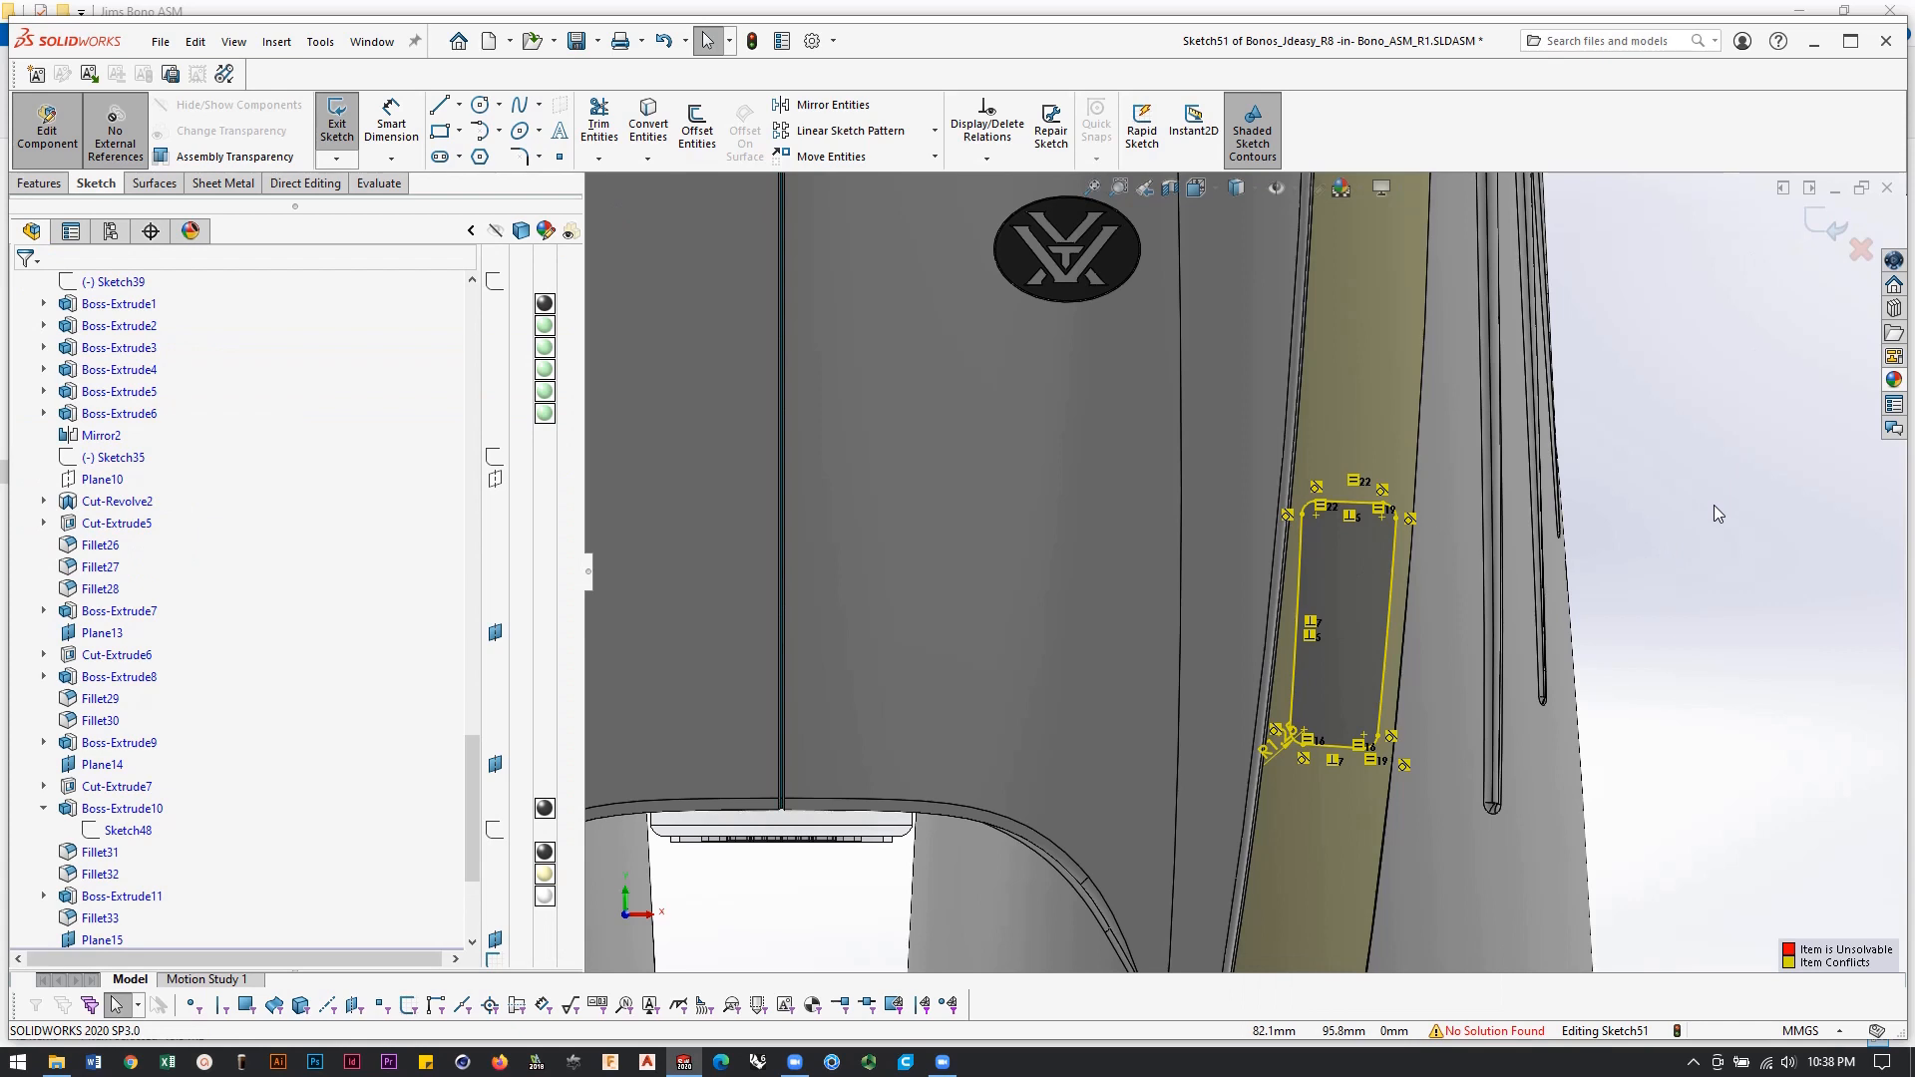
pyautogui.click(1822, 225)
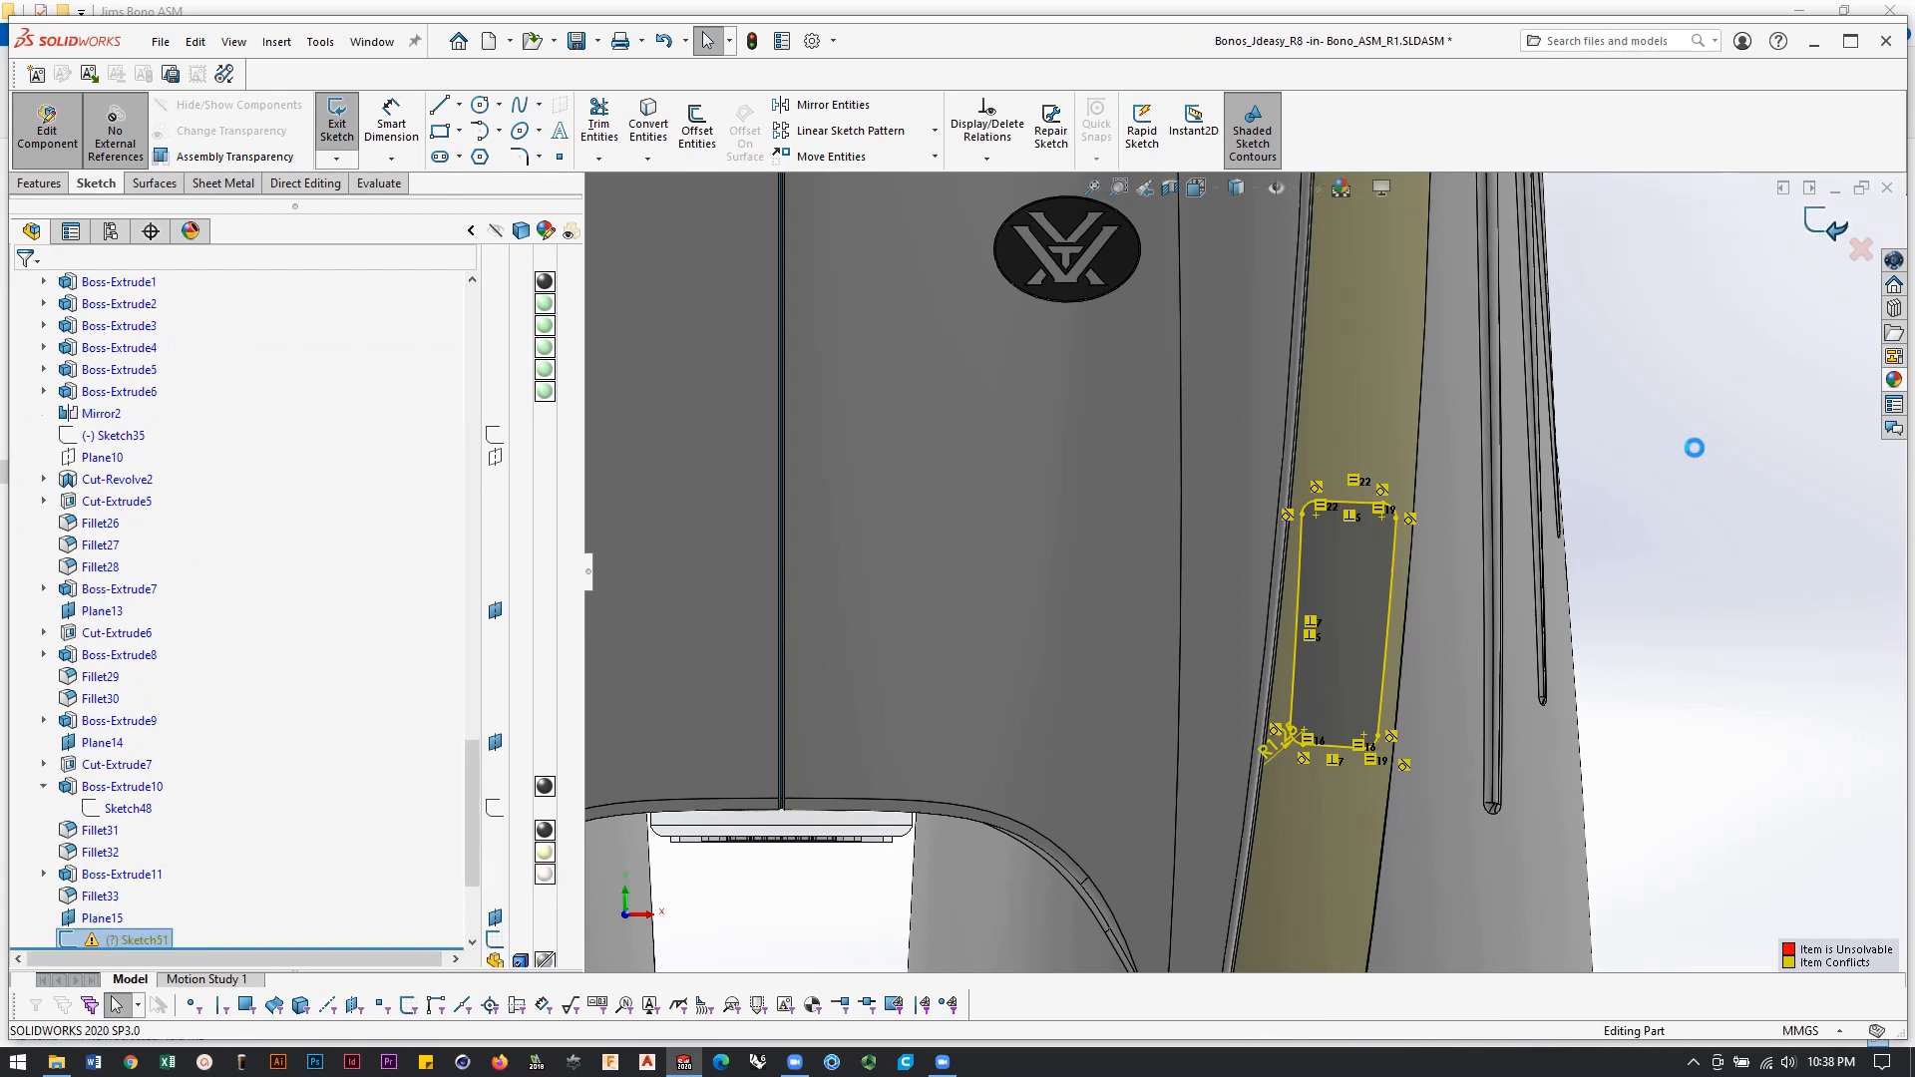
# Start an extruded cut from the rounded profile, with Surface/Face/Plane as start condition and the tan strip's outer face as start face.
pyautogui.scroll(10, 1684, 459)
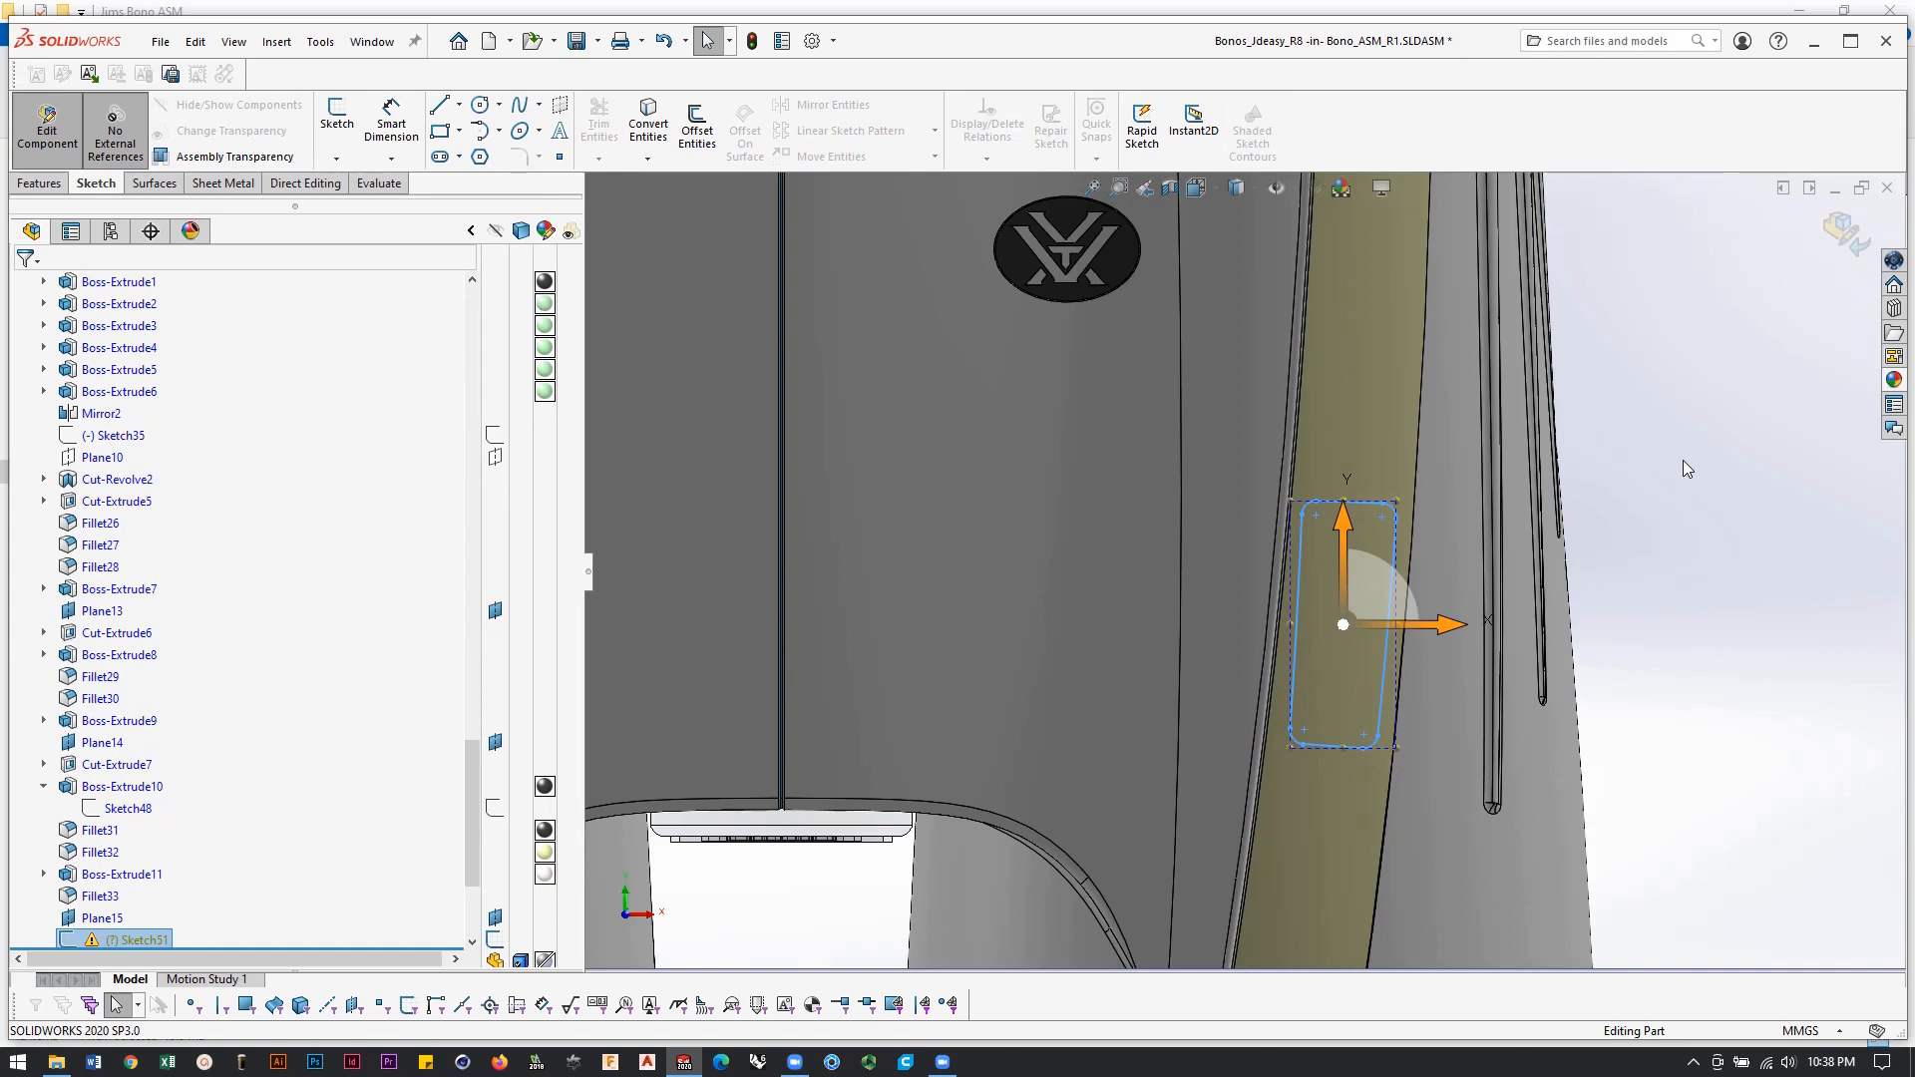
pyautogui.moveTo(1602, 505)
pyautogui.mouseDown(button='middle')
pyautogui.moveTo(1612, 393)
pyautogui.moveTo(1586, 439)
pyautogui.moveTo(1616, 312)
pyautogui.moveTo(1636, 469)
pyautogui.mouseUp(button='middle')
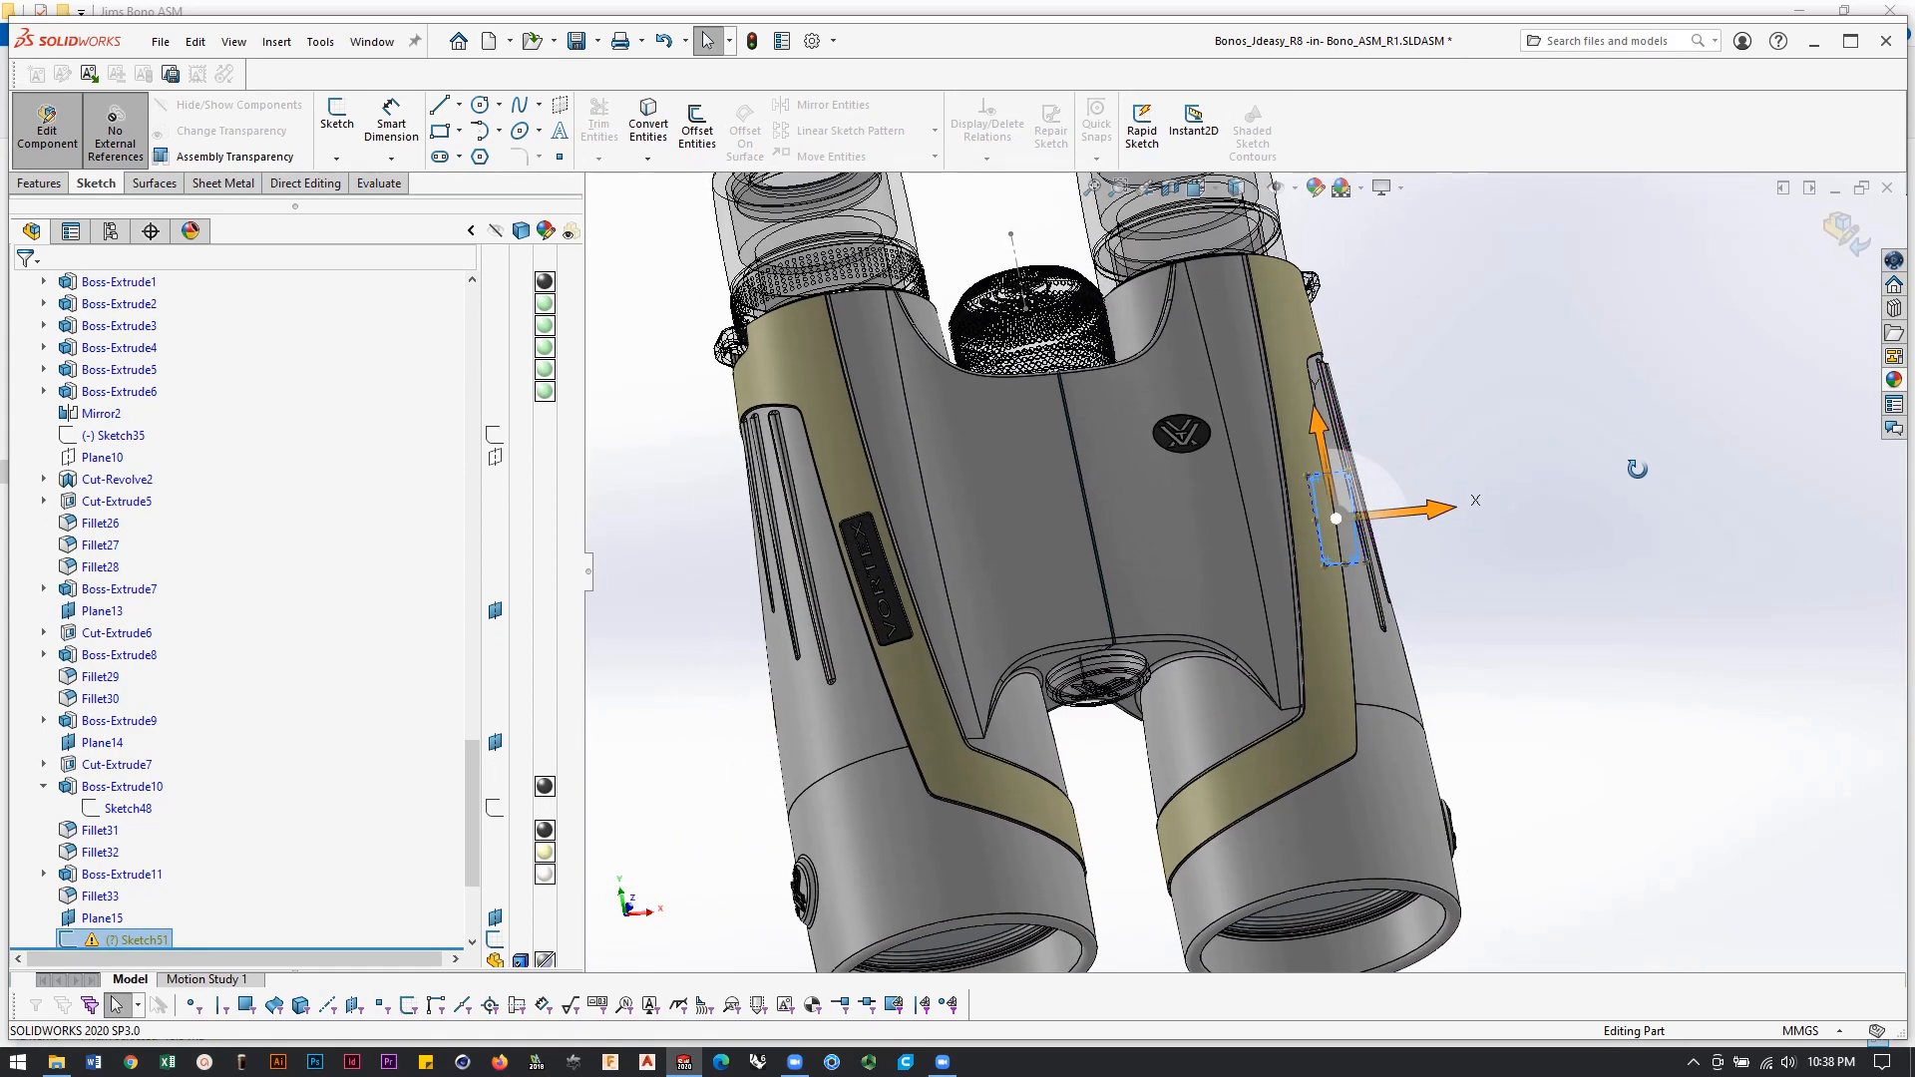
pyautogui.hotkey('ctrl', '1')
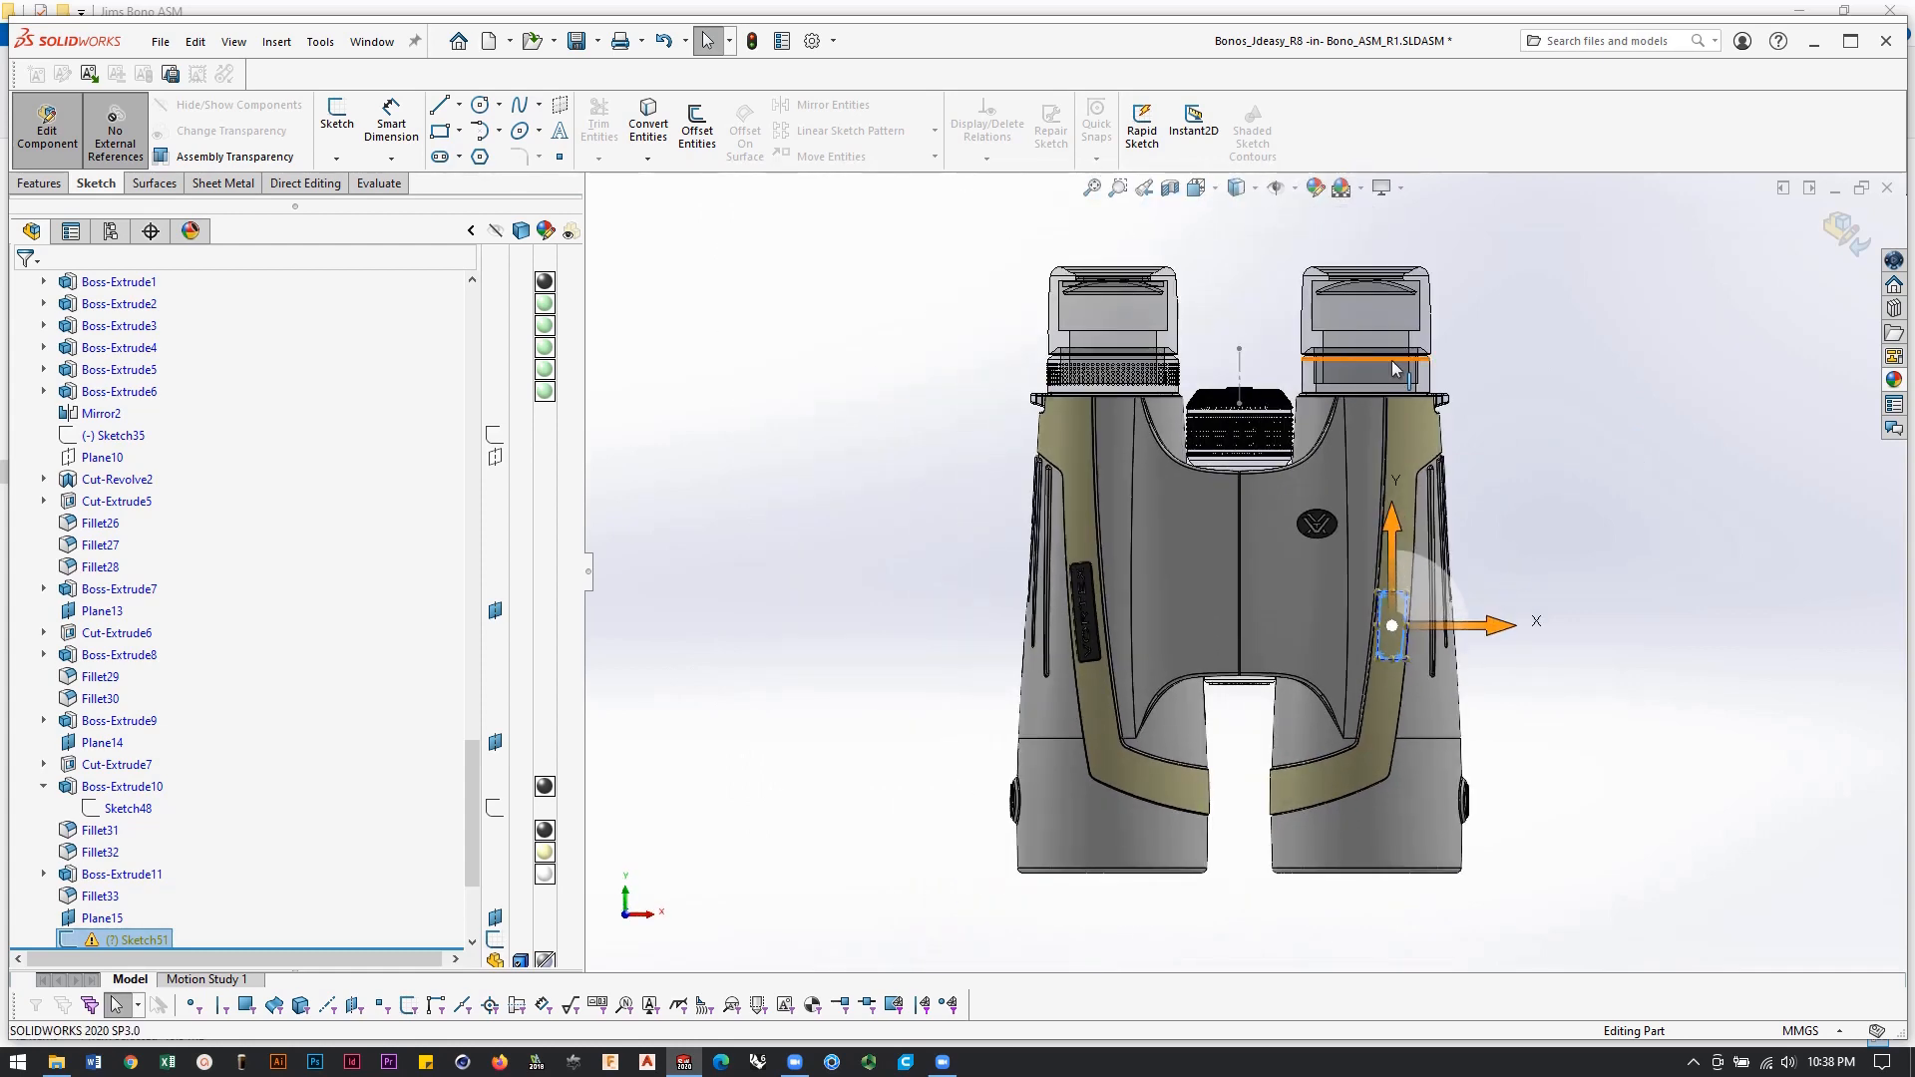
pyautogui.scroll(-5, 1426, 666)
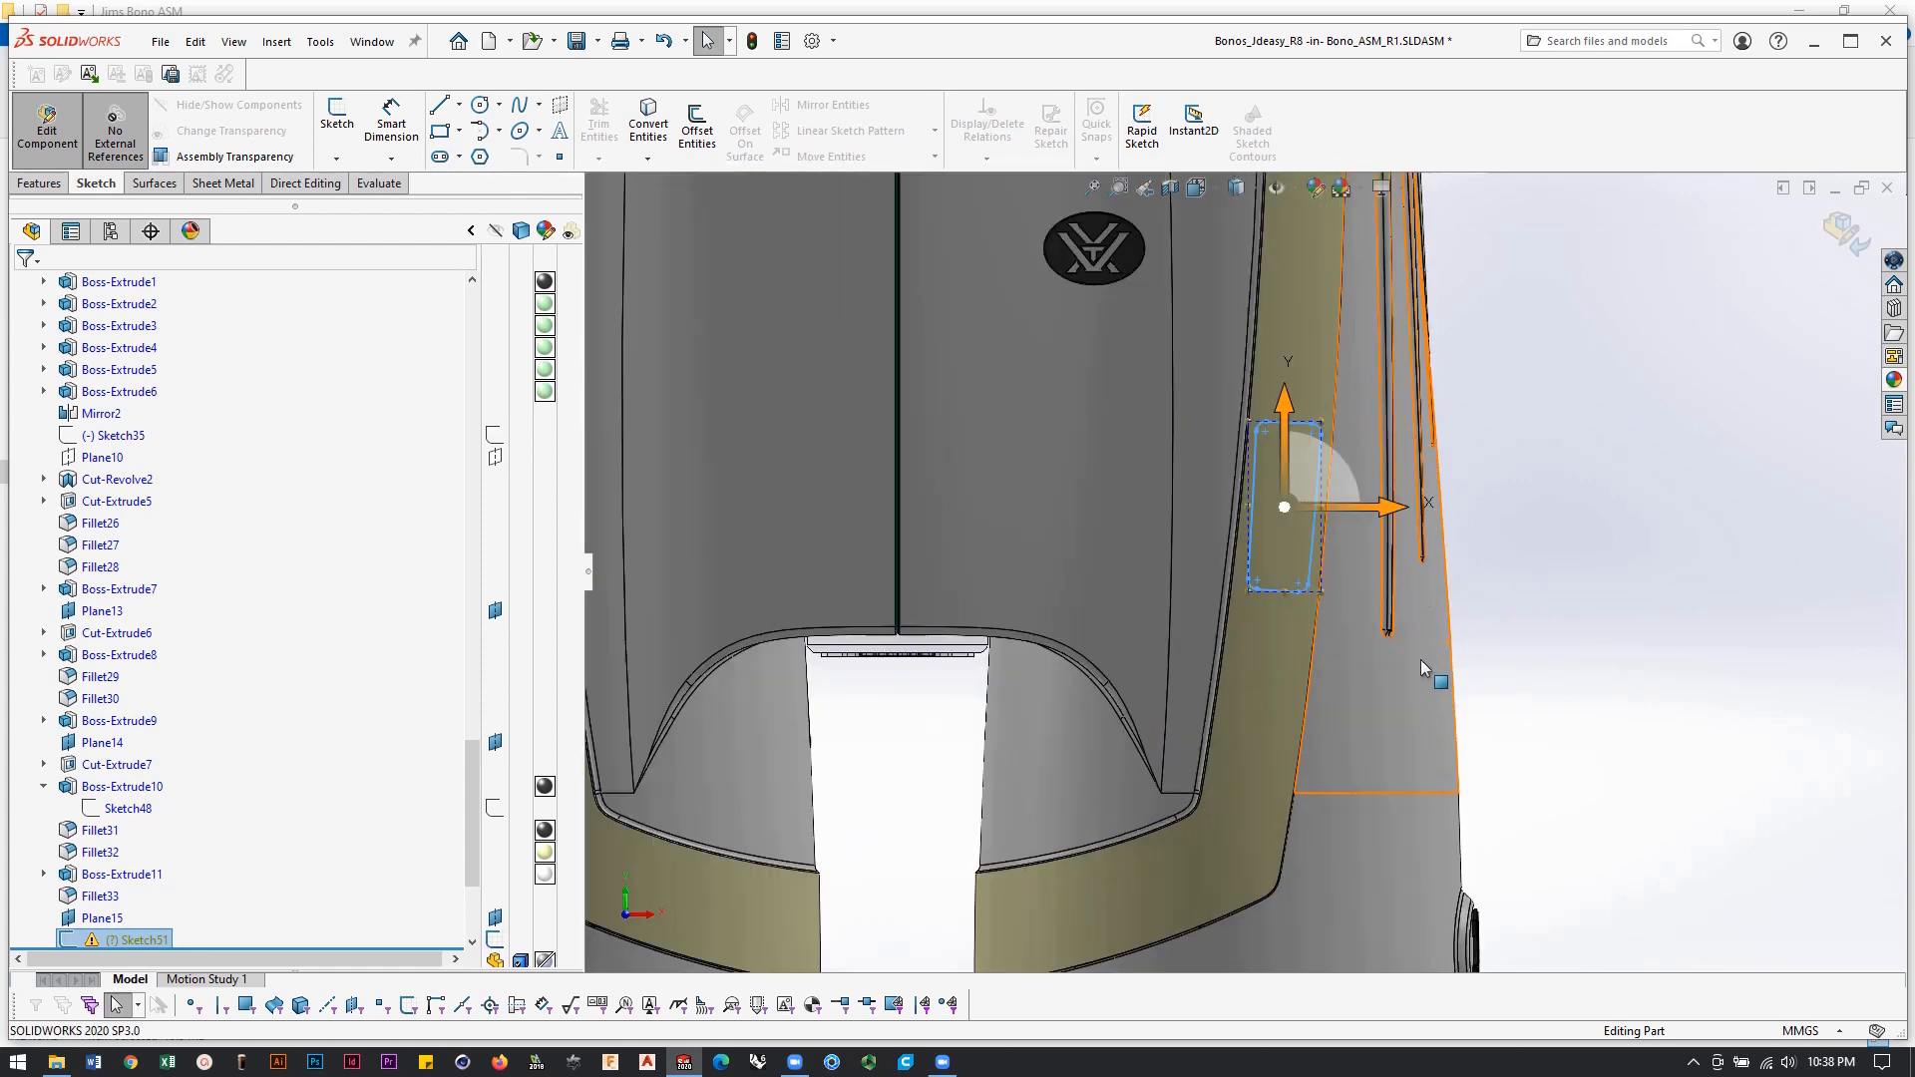
pyautogui.click(40, 184)
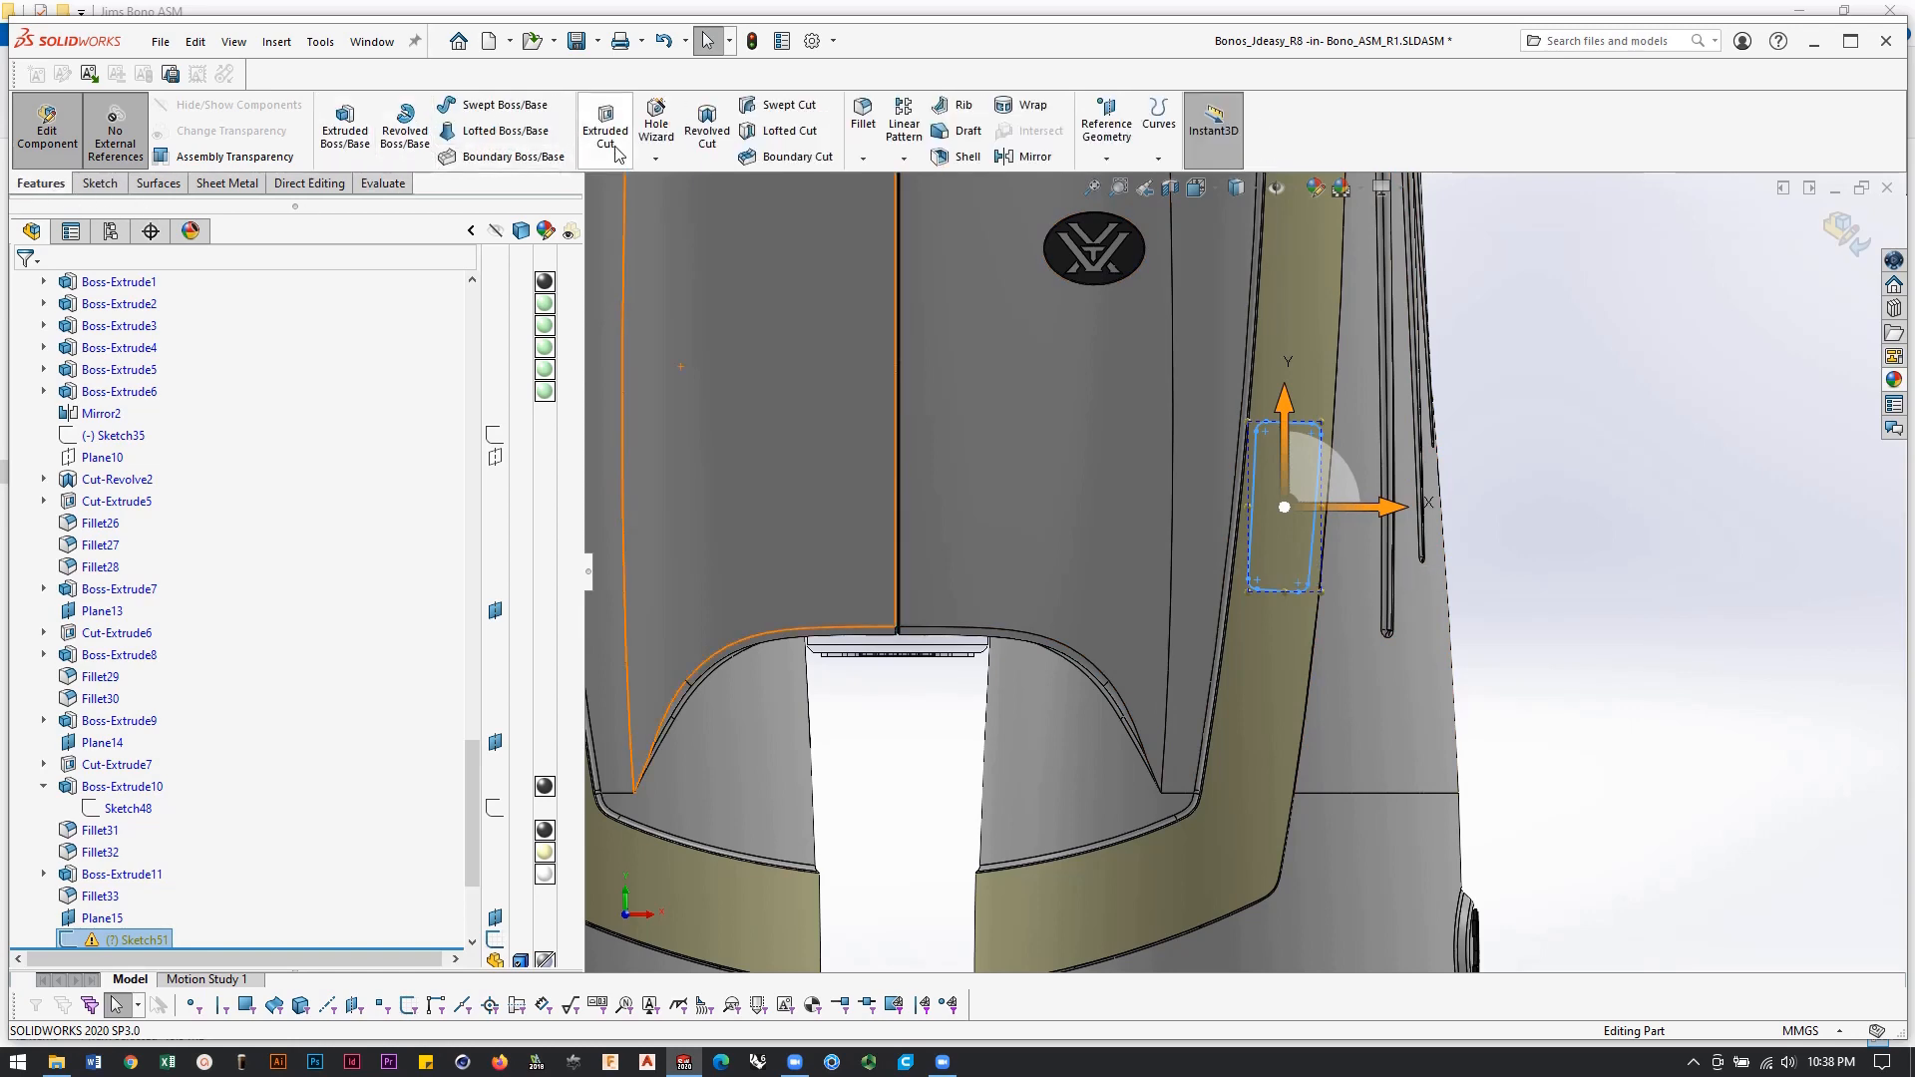
pyautogui.click(612, 135)
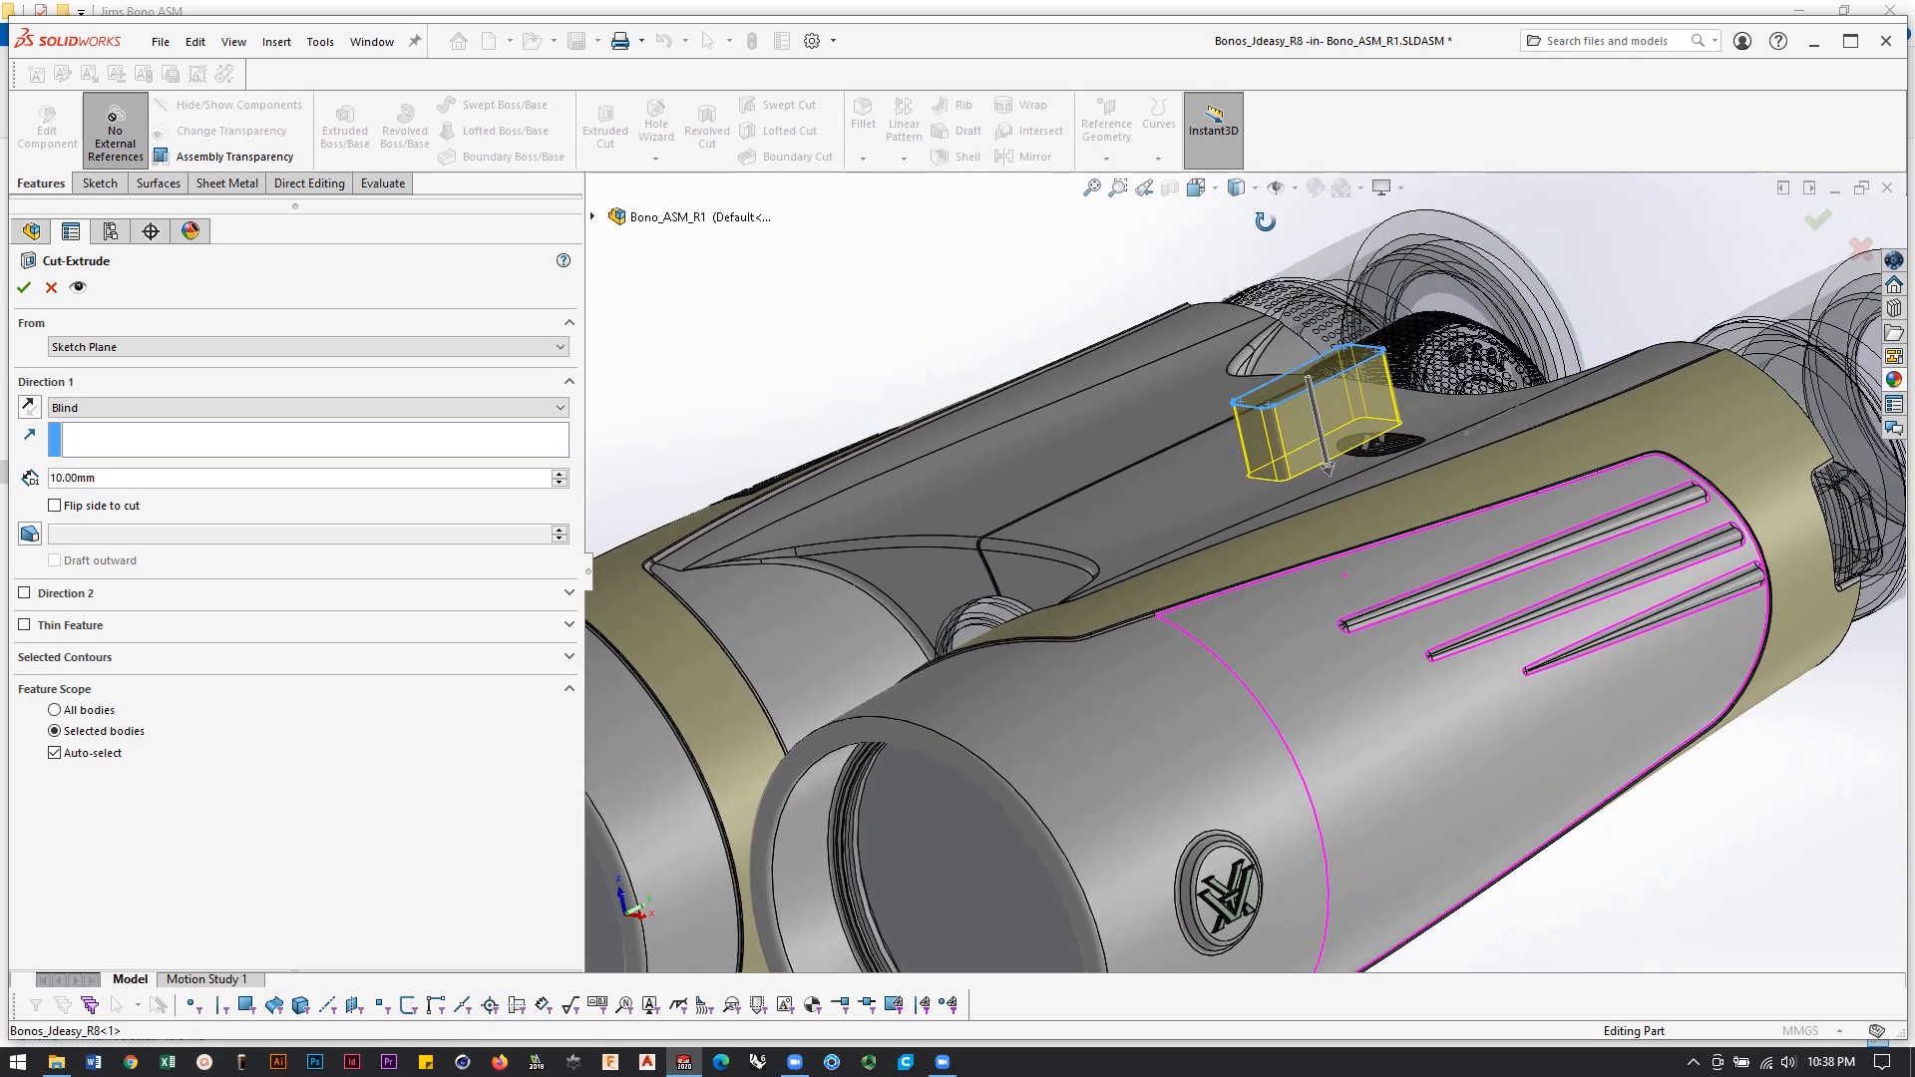
pyautogui.moveTo(1264, 221); pyautogui.dragTo(1257, 222, button='middle')
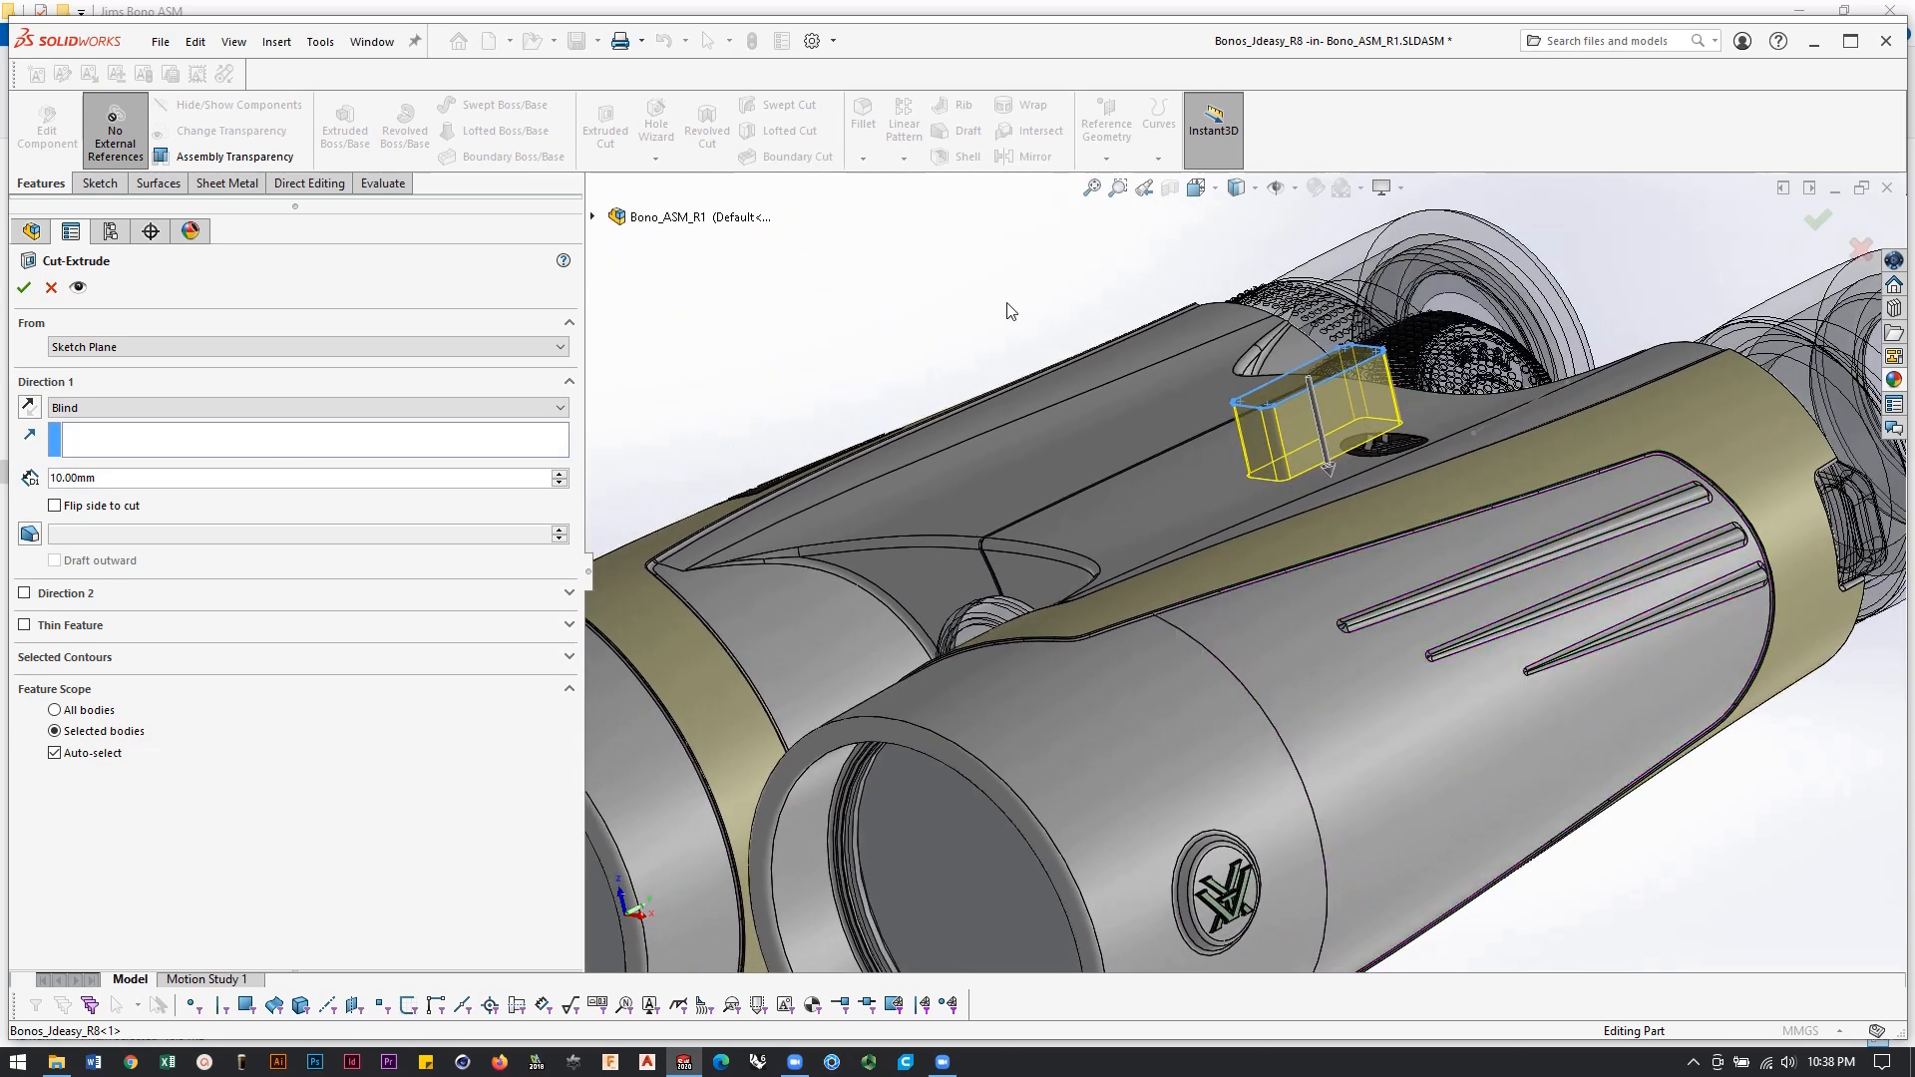
pyautogui.click(100, 406)
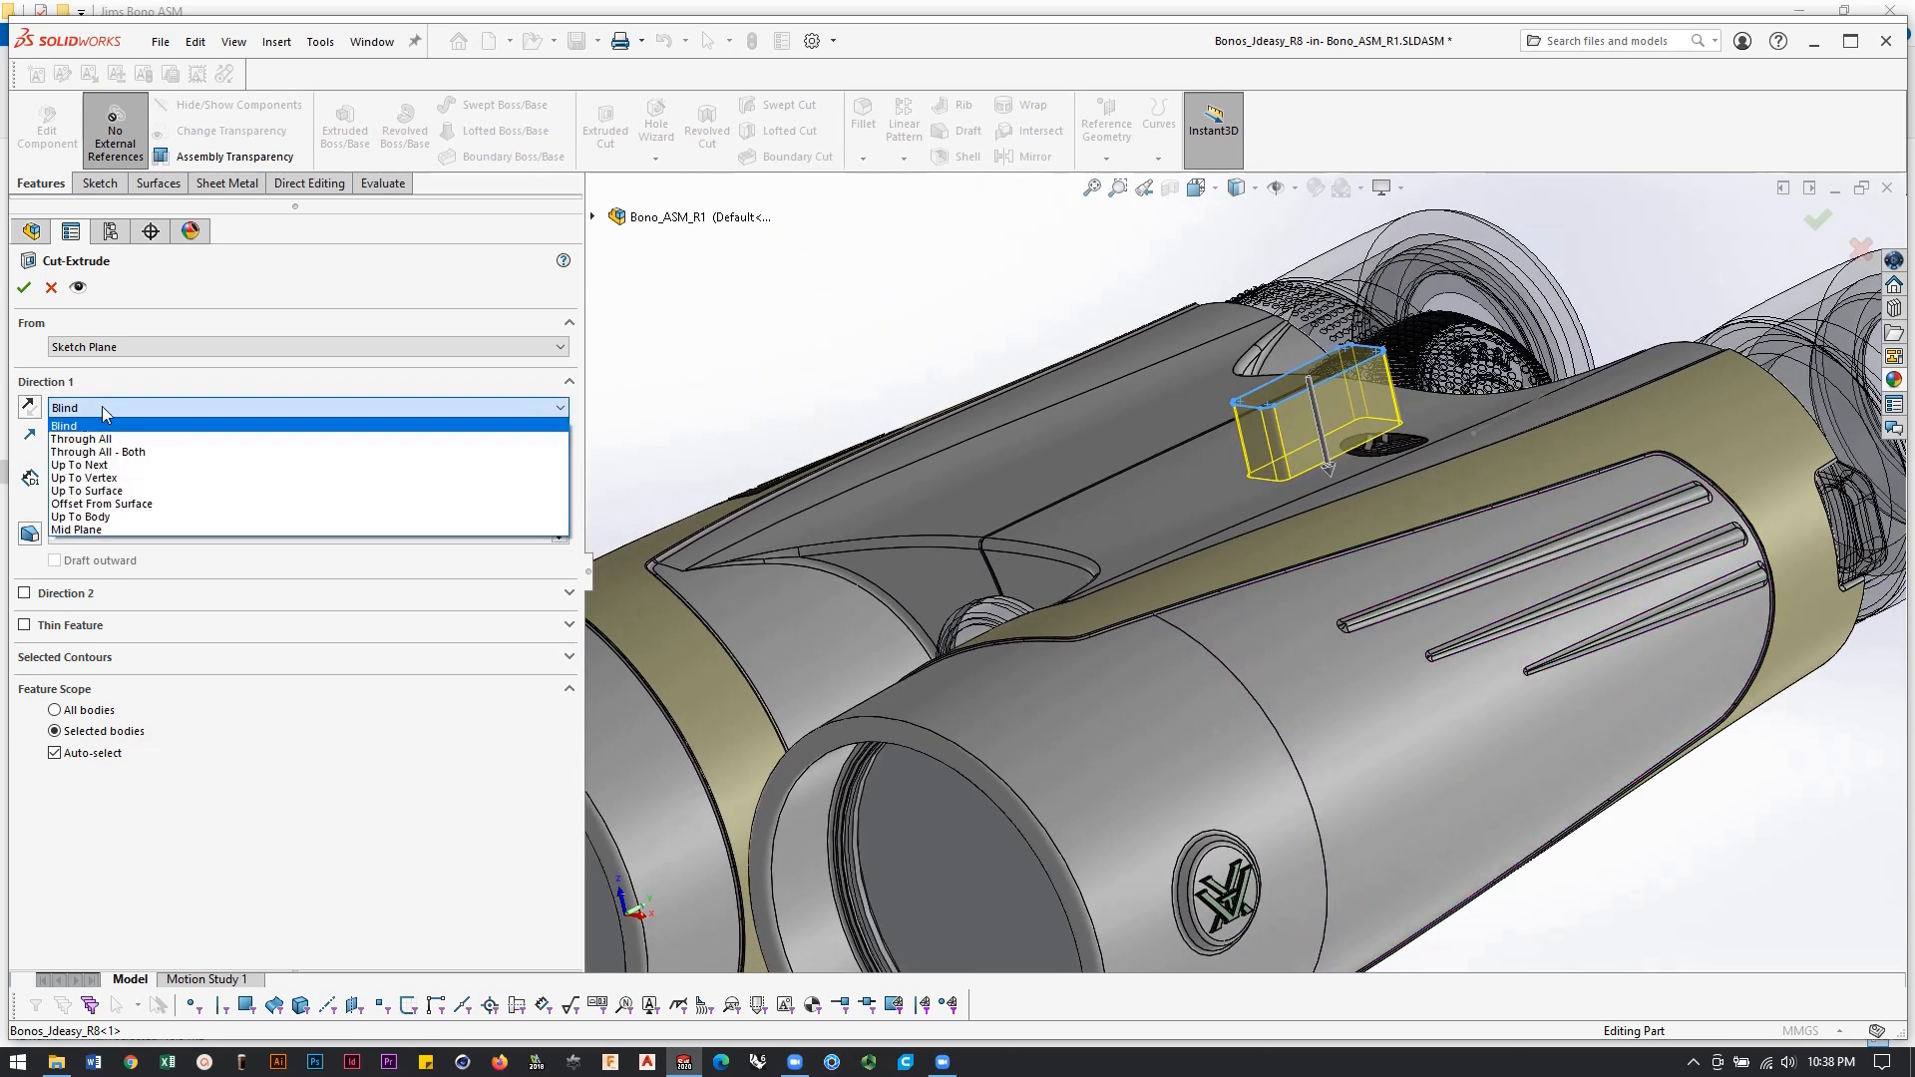
pyautogui.click(102, 405)
pyautogui.click(116, 349)
pyautogui.click(104, 372)
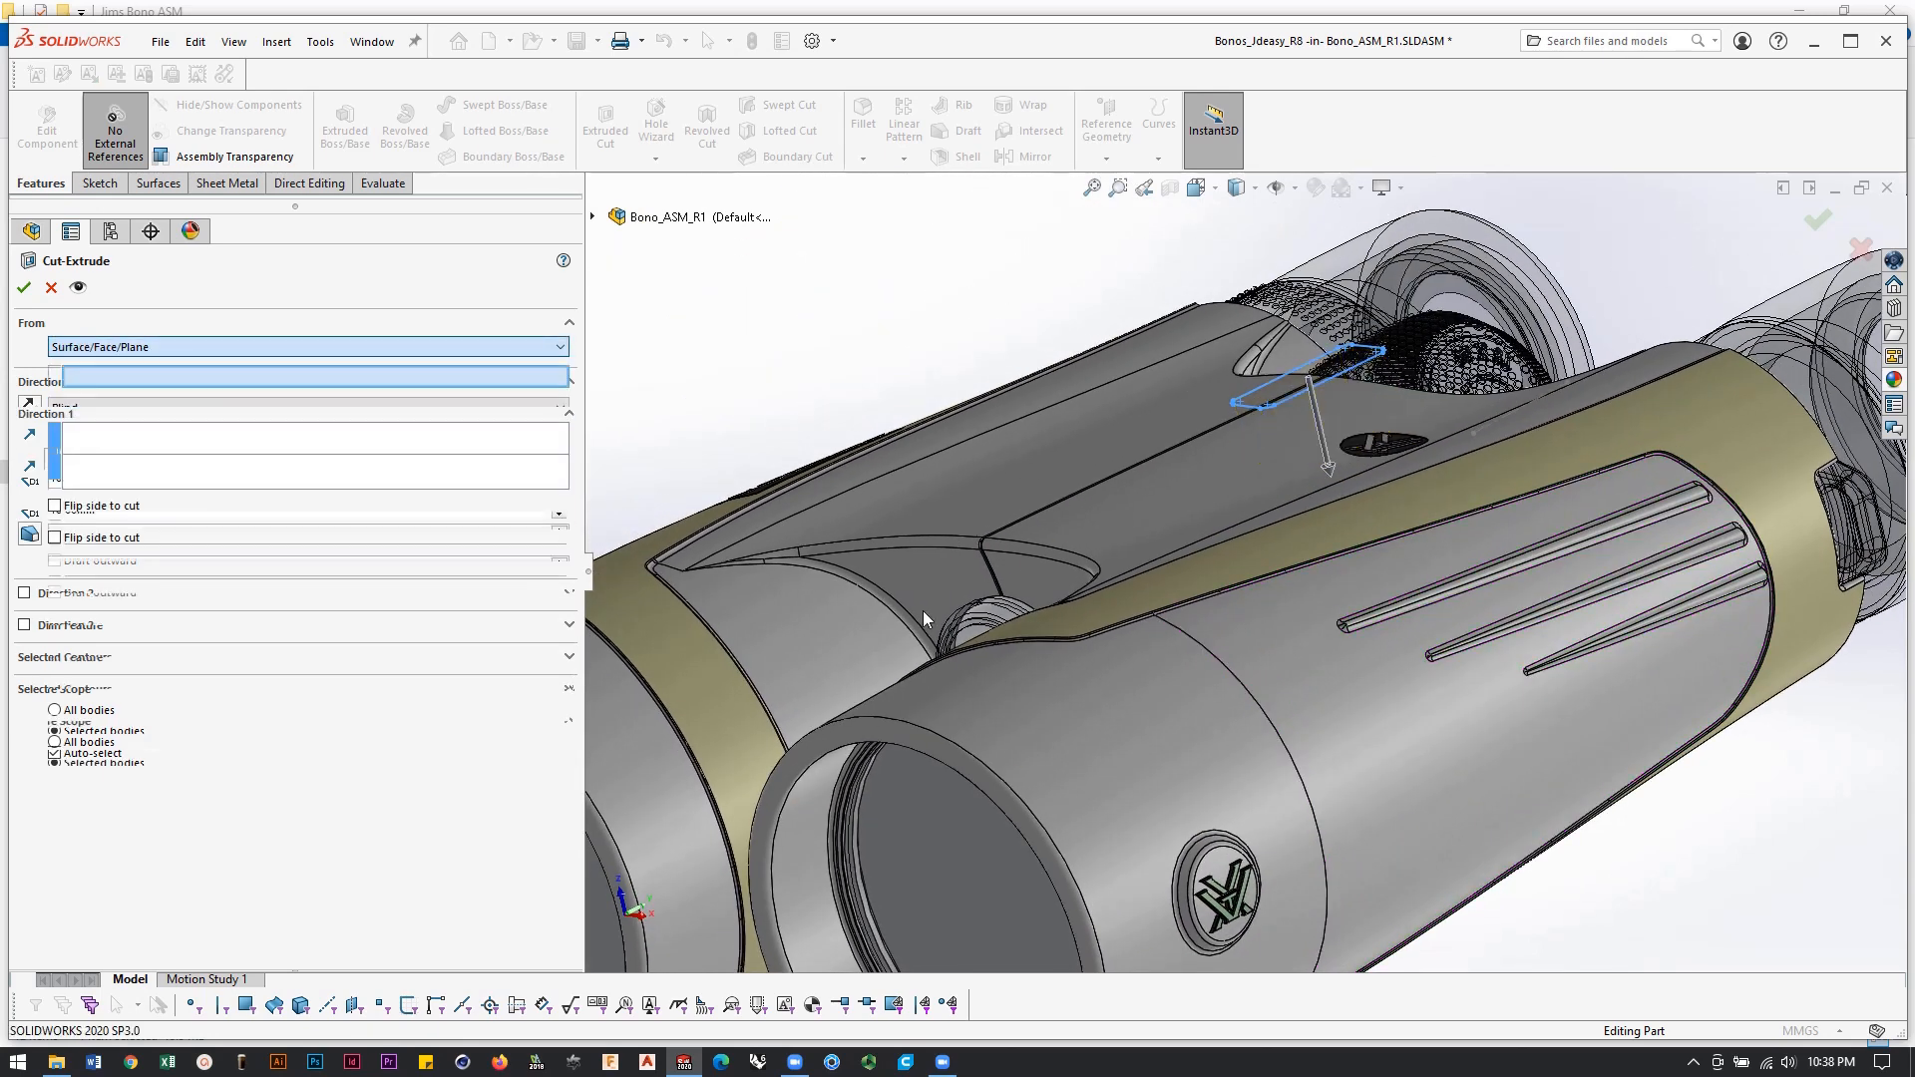
pyautogui.click(1336, 532)
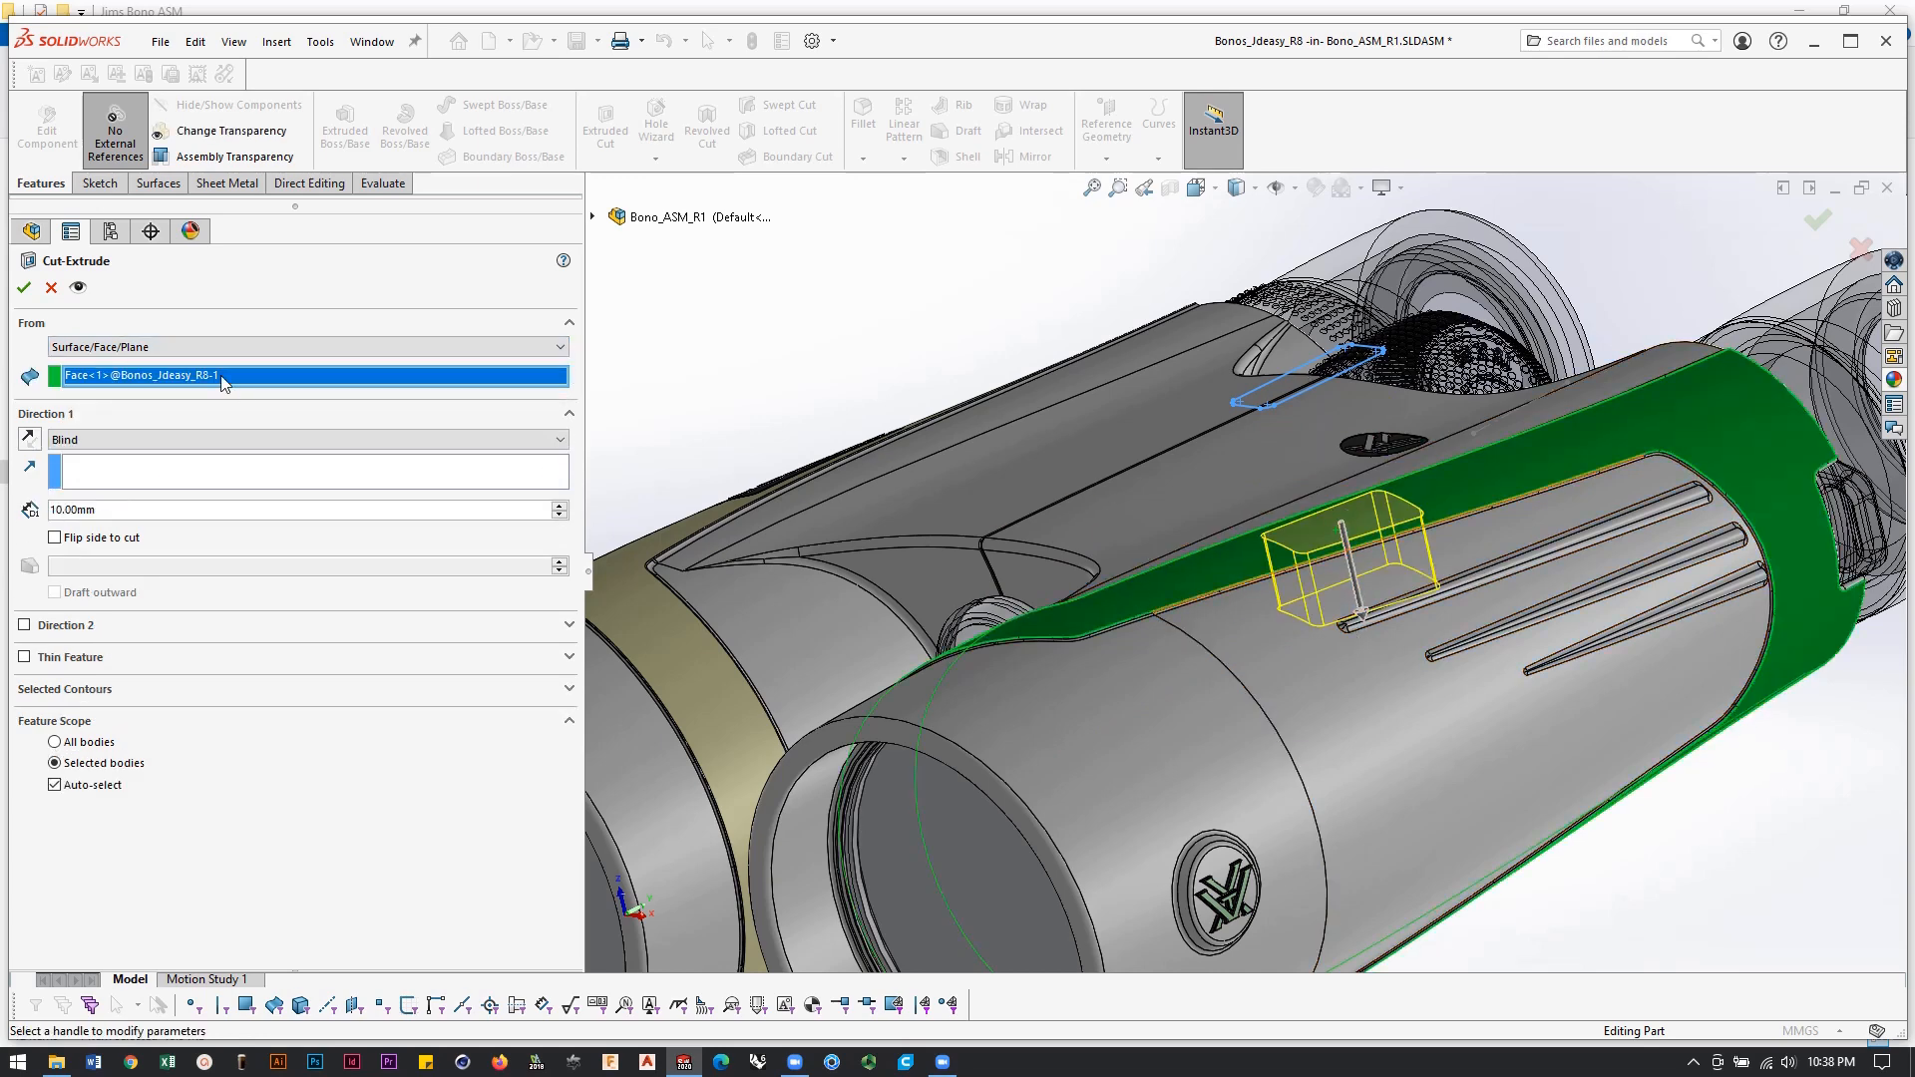
# Set the blind cut depth to 0.5 mm and complete the cut in the tan strip.
pyautogui.doubleClick(104, 508)
pyautogui.write('.25')
pyautogui.press('Return')
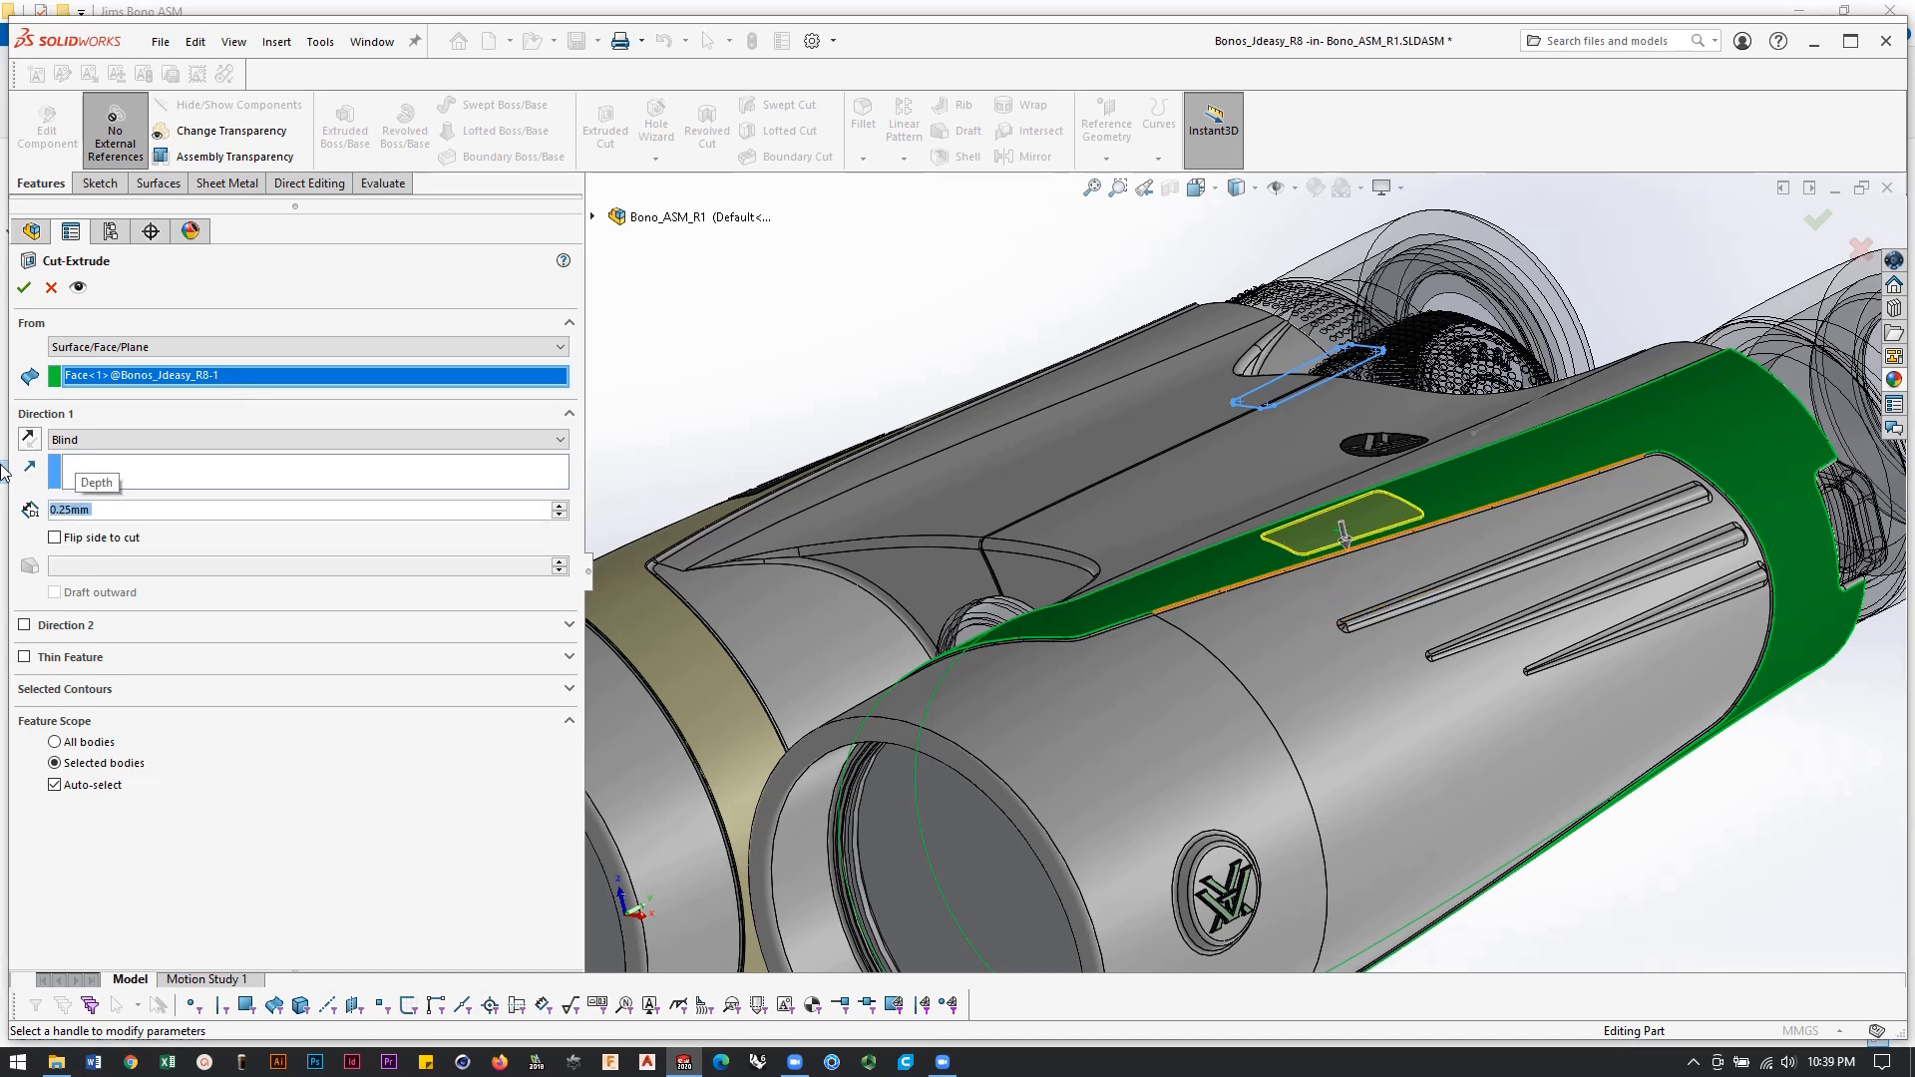
pyautogui.write('.5')
pyautogui.press('Return')
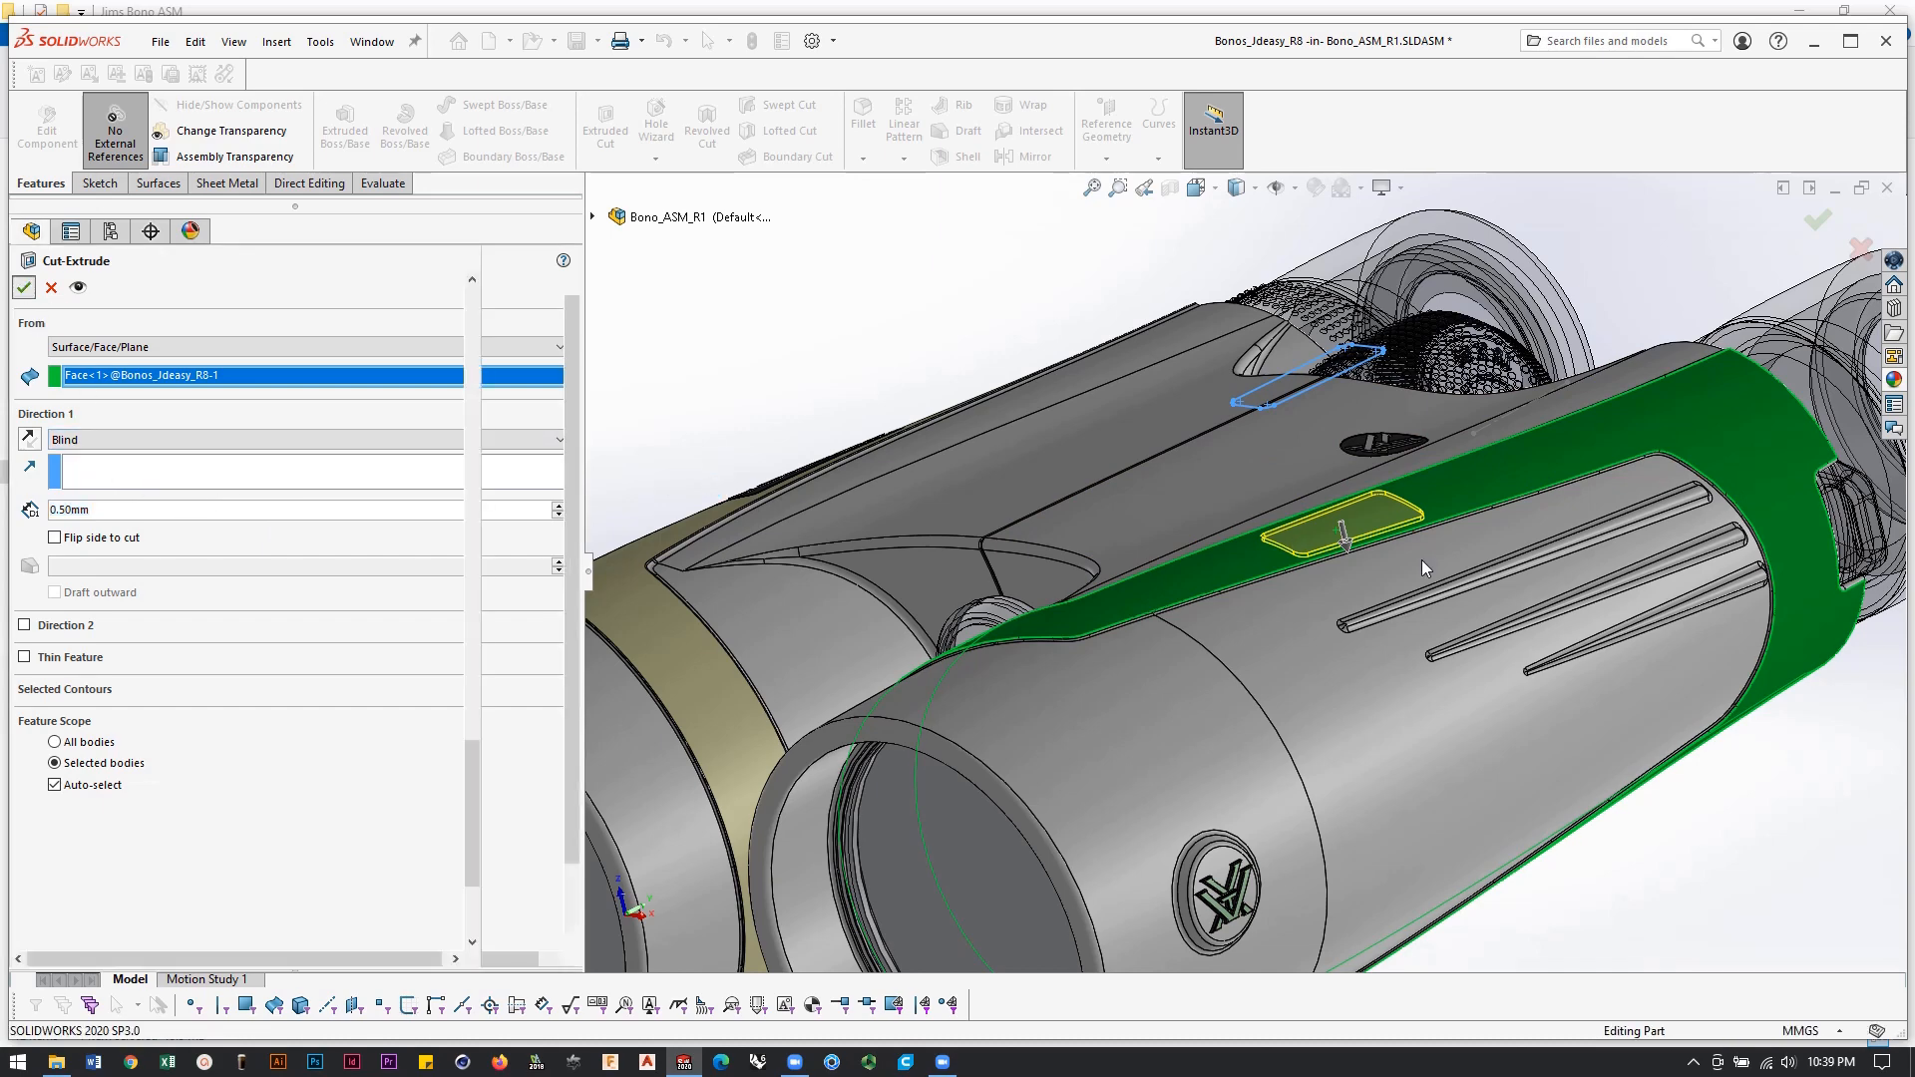
# Examine the pocket cut into the tan strip, looking closely at its floor and rounded corners.
pyautogui.moveTo(1359, 564)
pyautogui.mouseDown(button='middle')
pyautogui.moveTo(1373, 546)
pyautogui.moveTo(1391, 625)
pyautogui.moveTo(1359, 587)
pyautogui.mouseUp(button='middle')
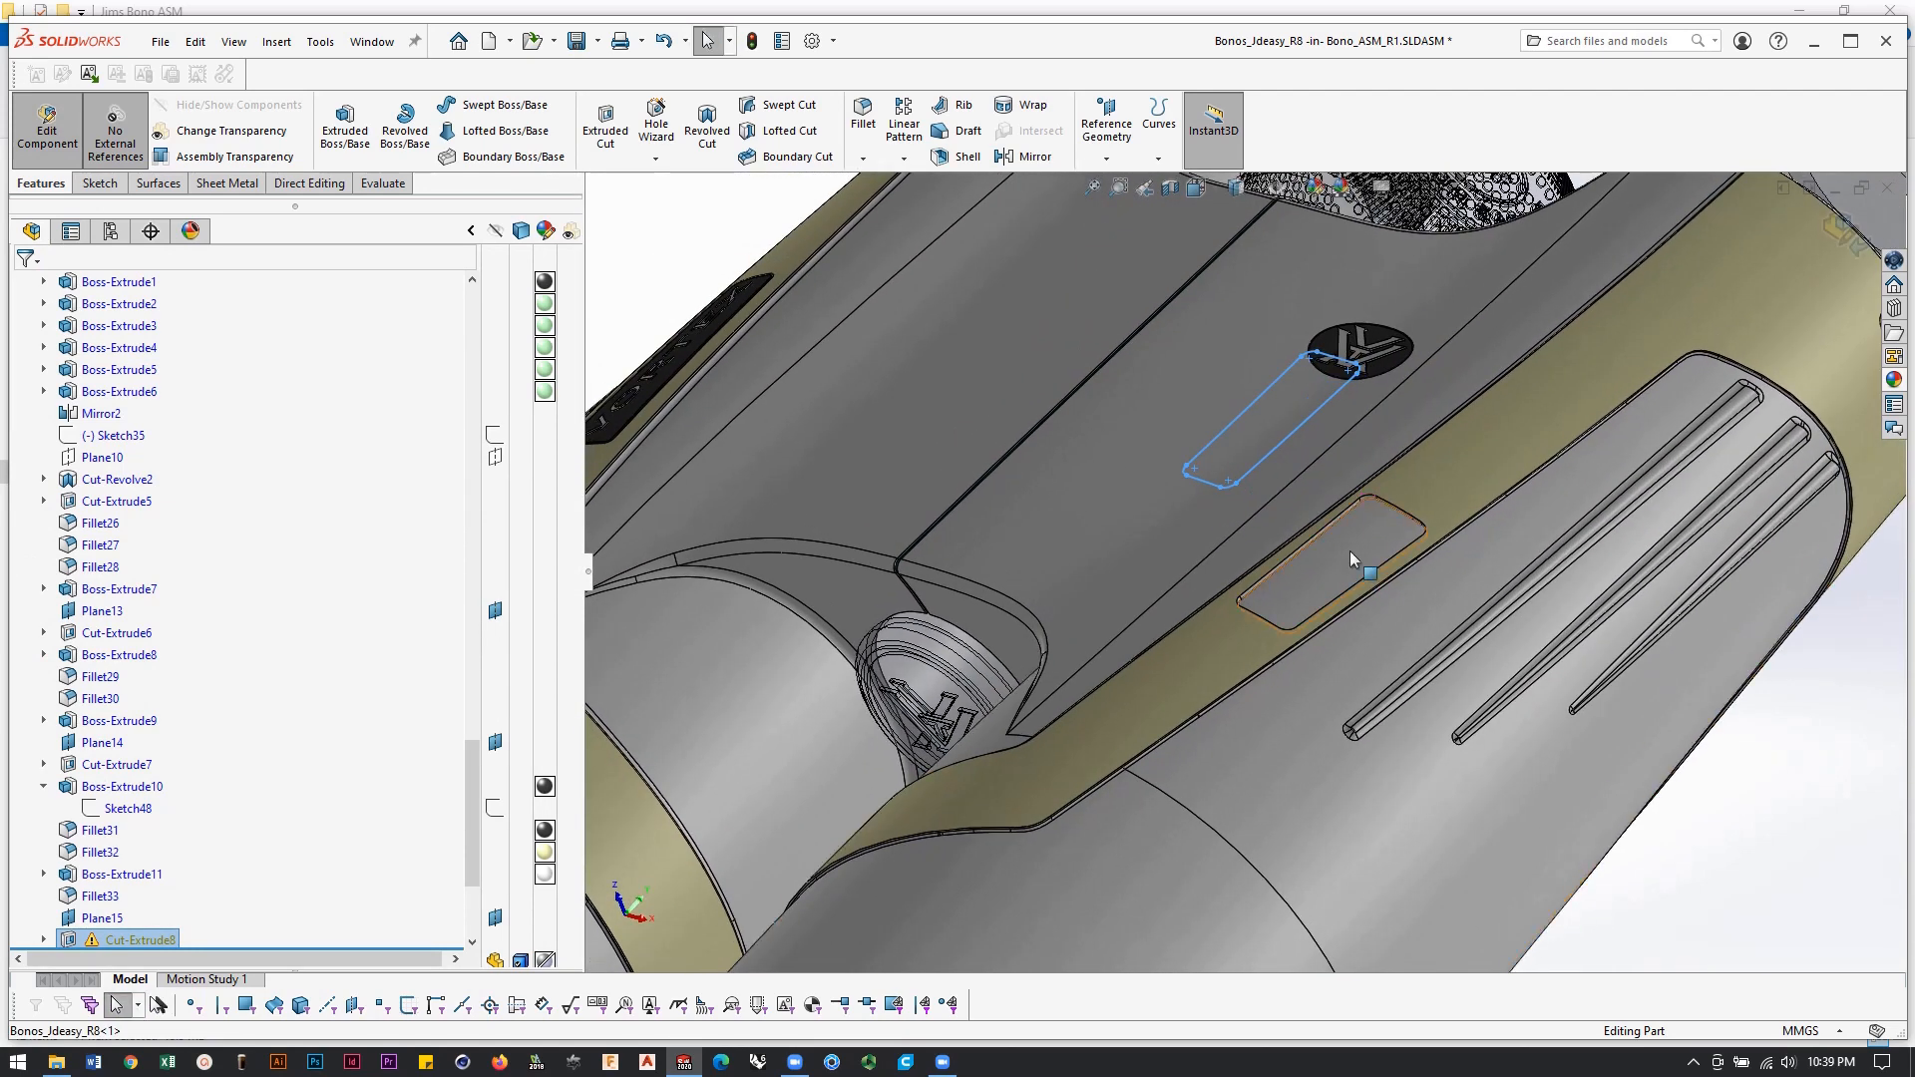
pyautogui.click(1353, 556)
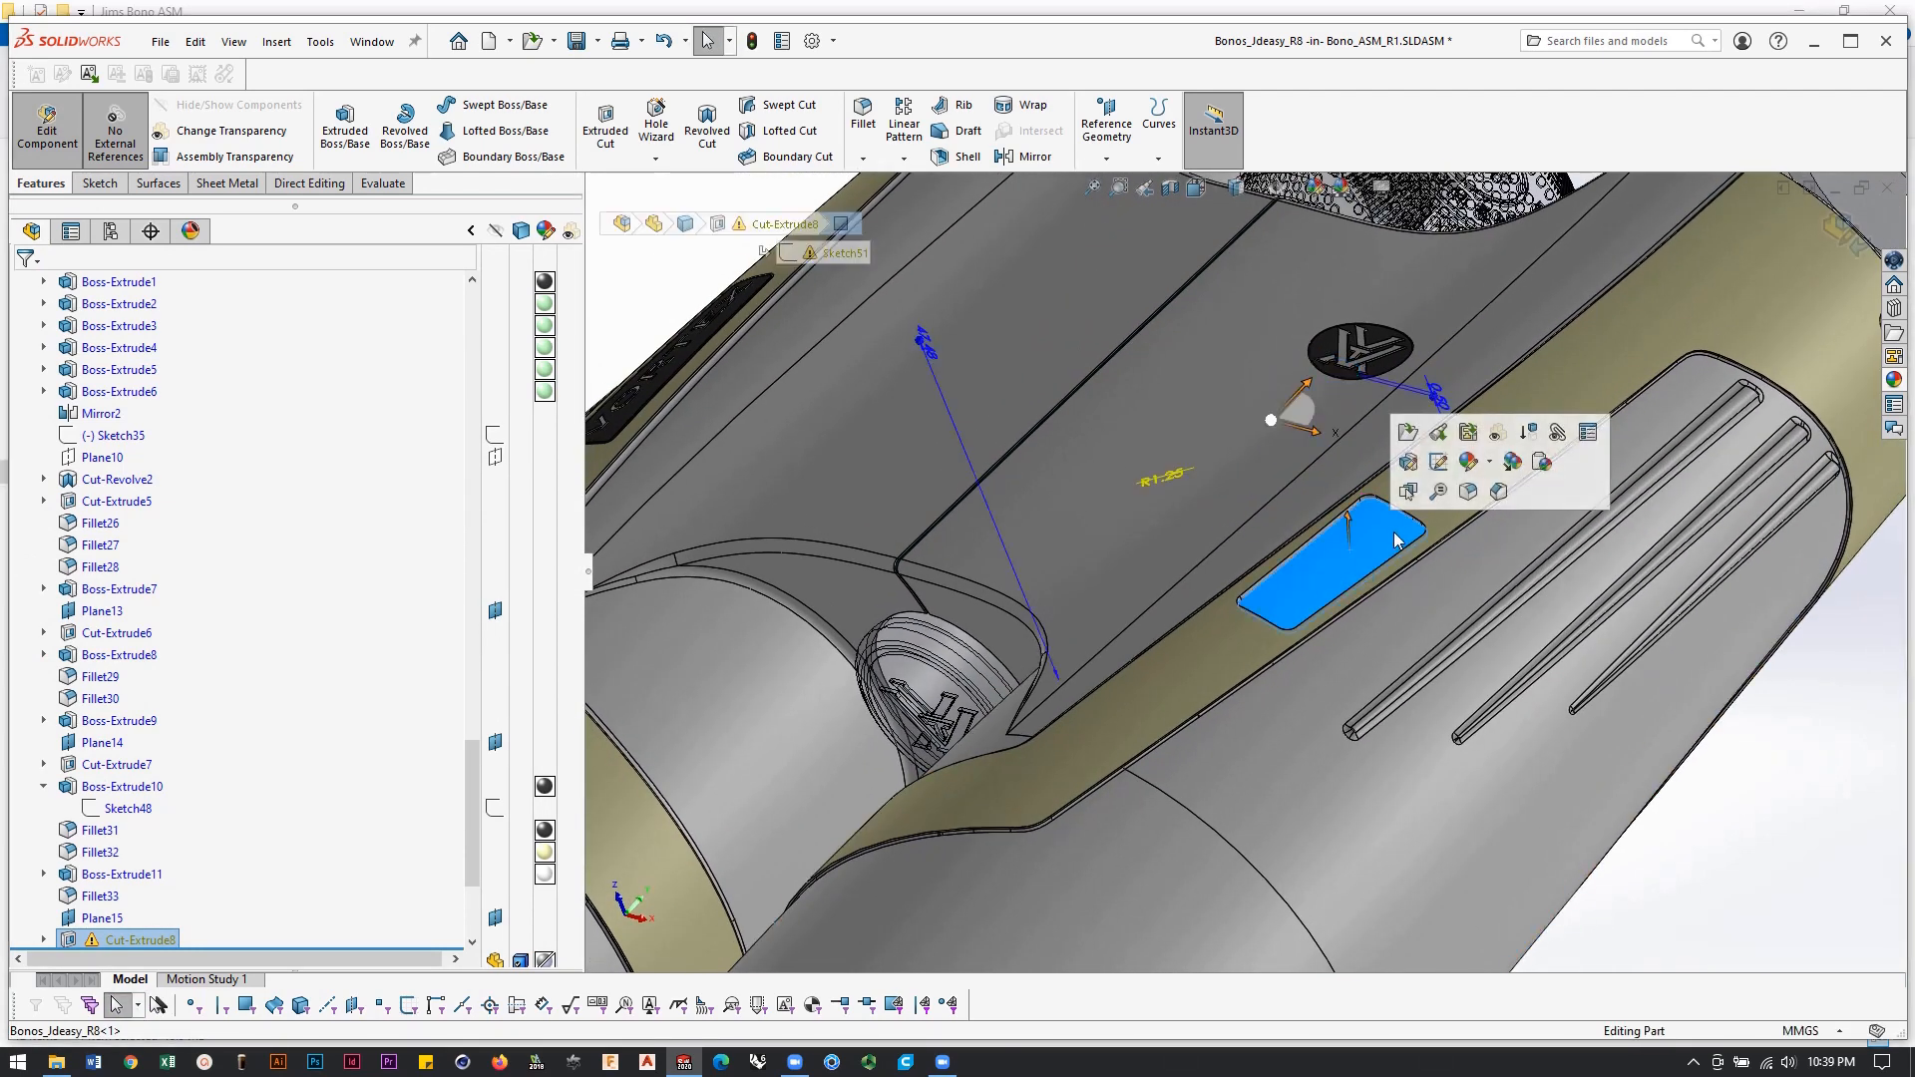
pyautogui.scroll(-10, 1331, 590)
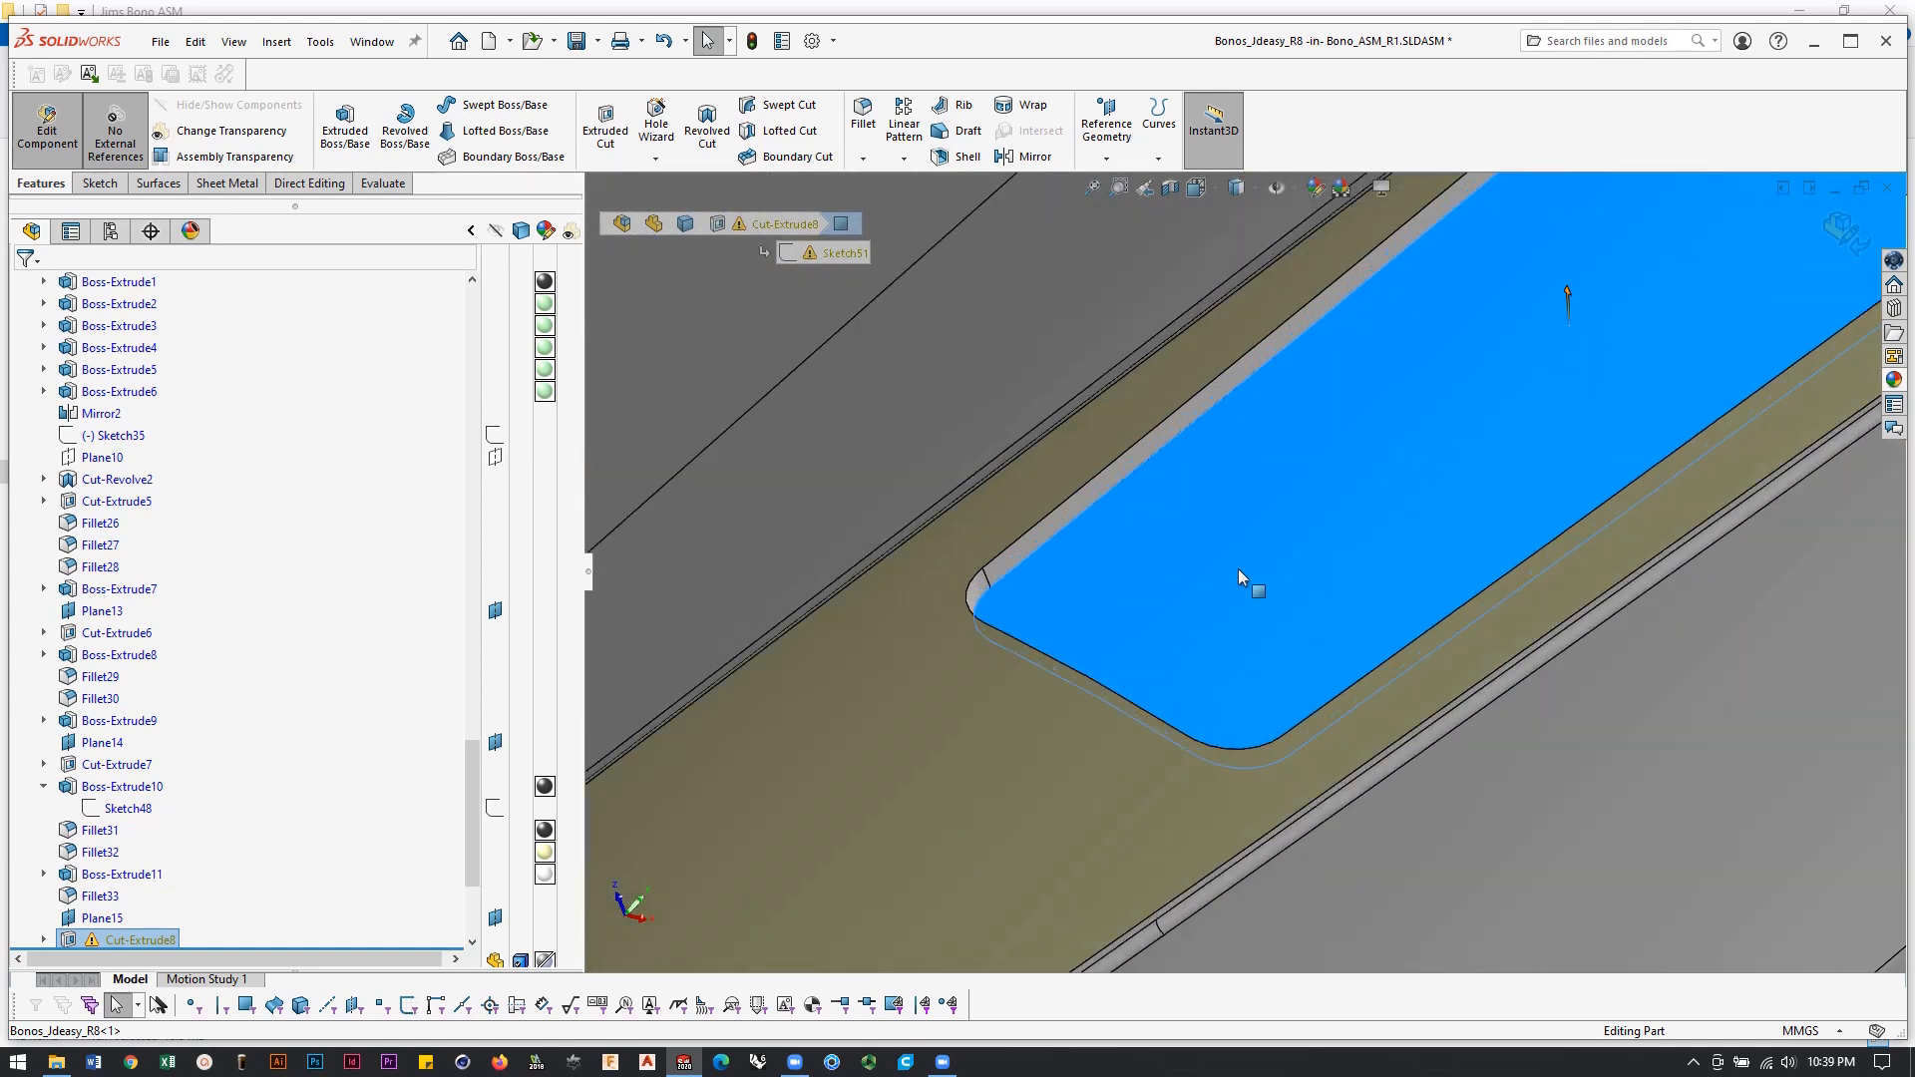
pyautogui.scroll(3, 1246, 564)
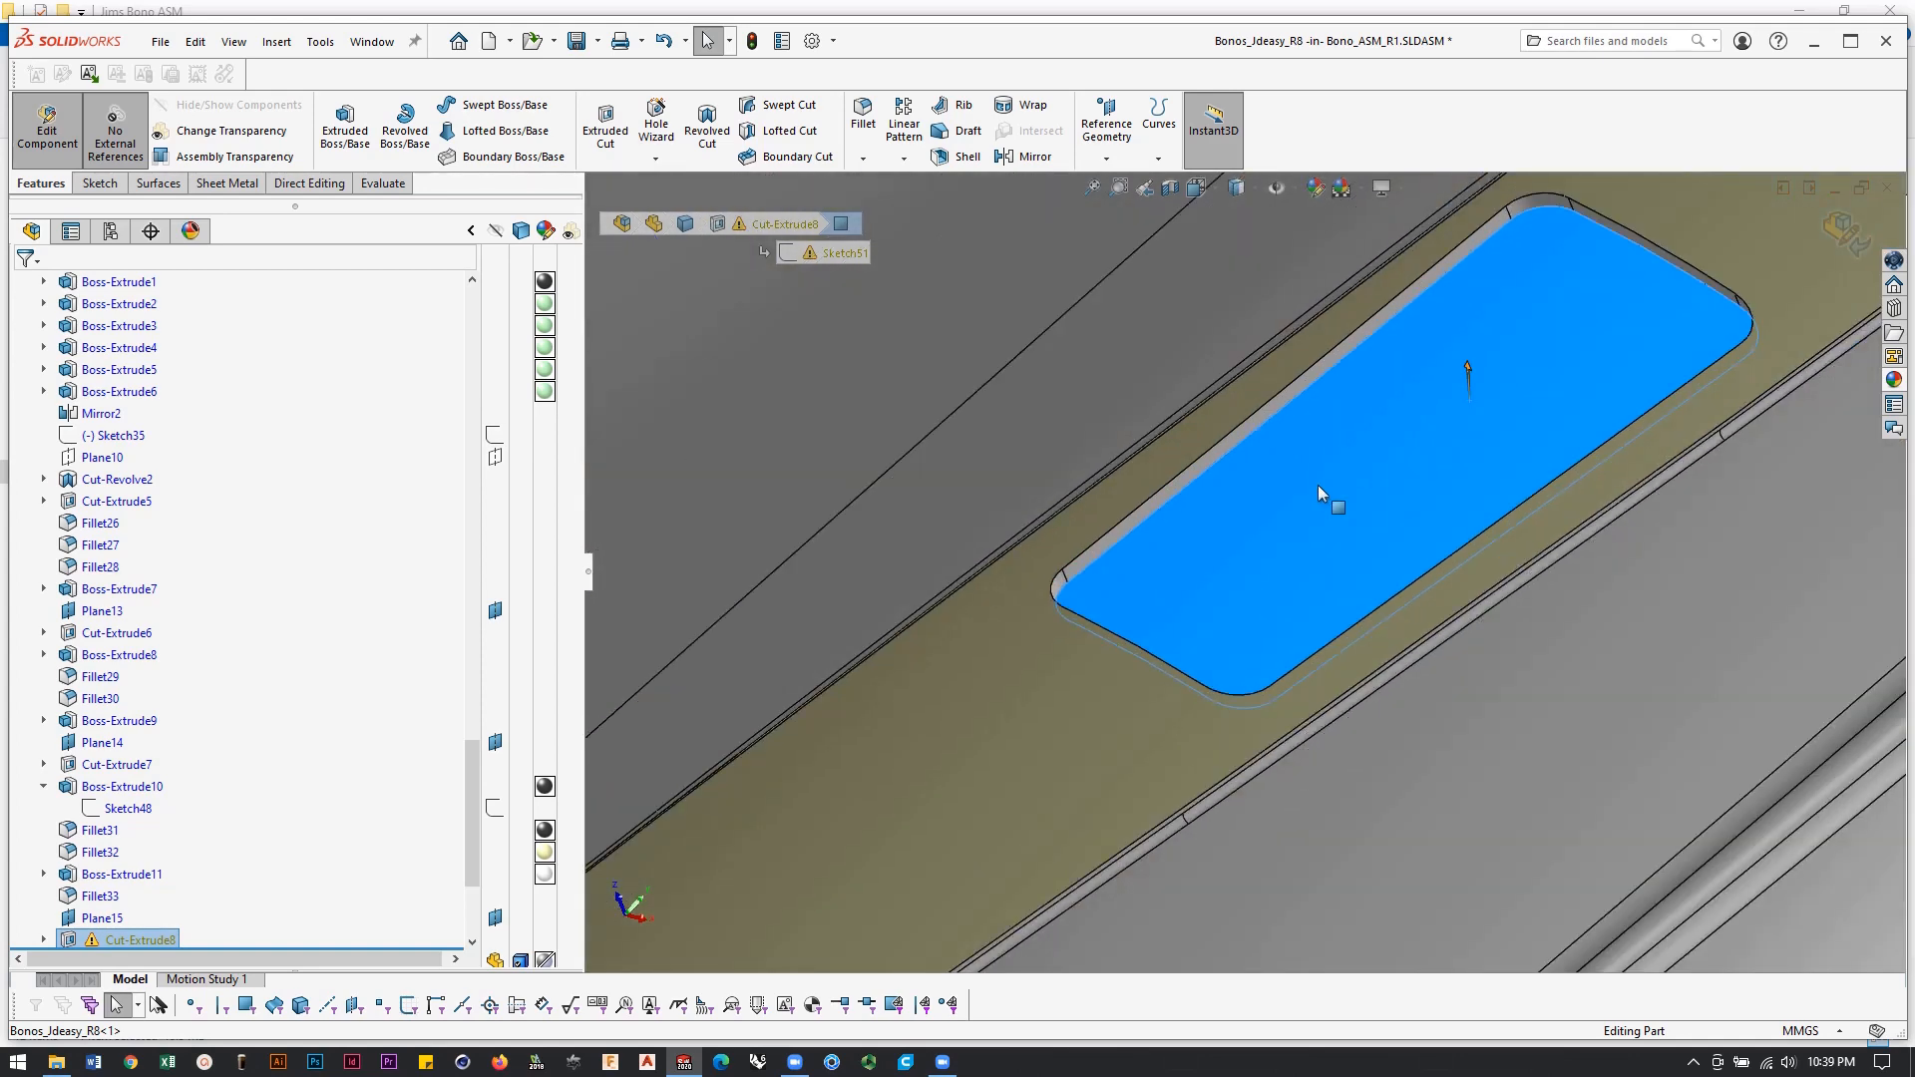
pyautogui.rightClick(1354, 430)
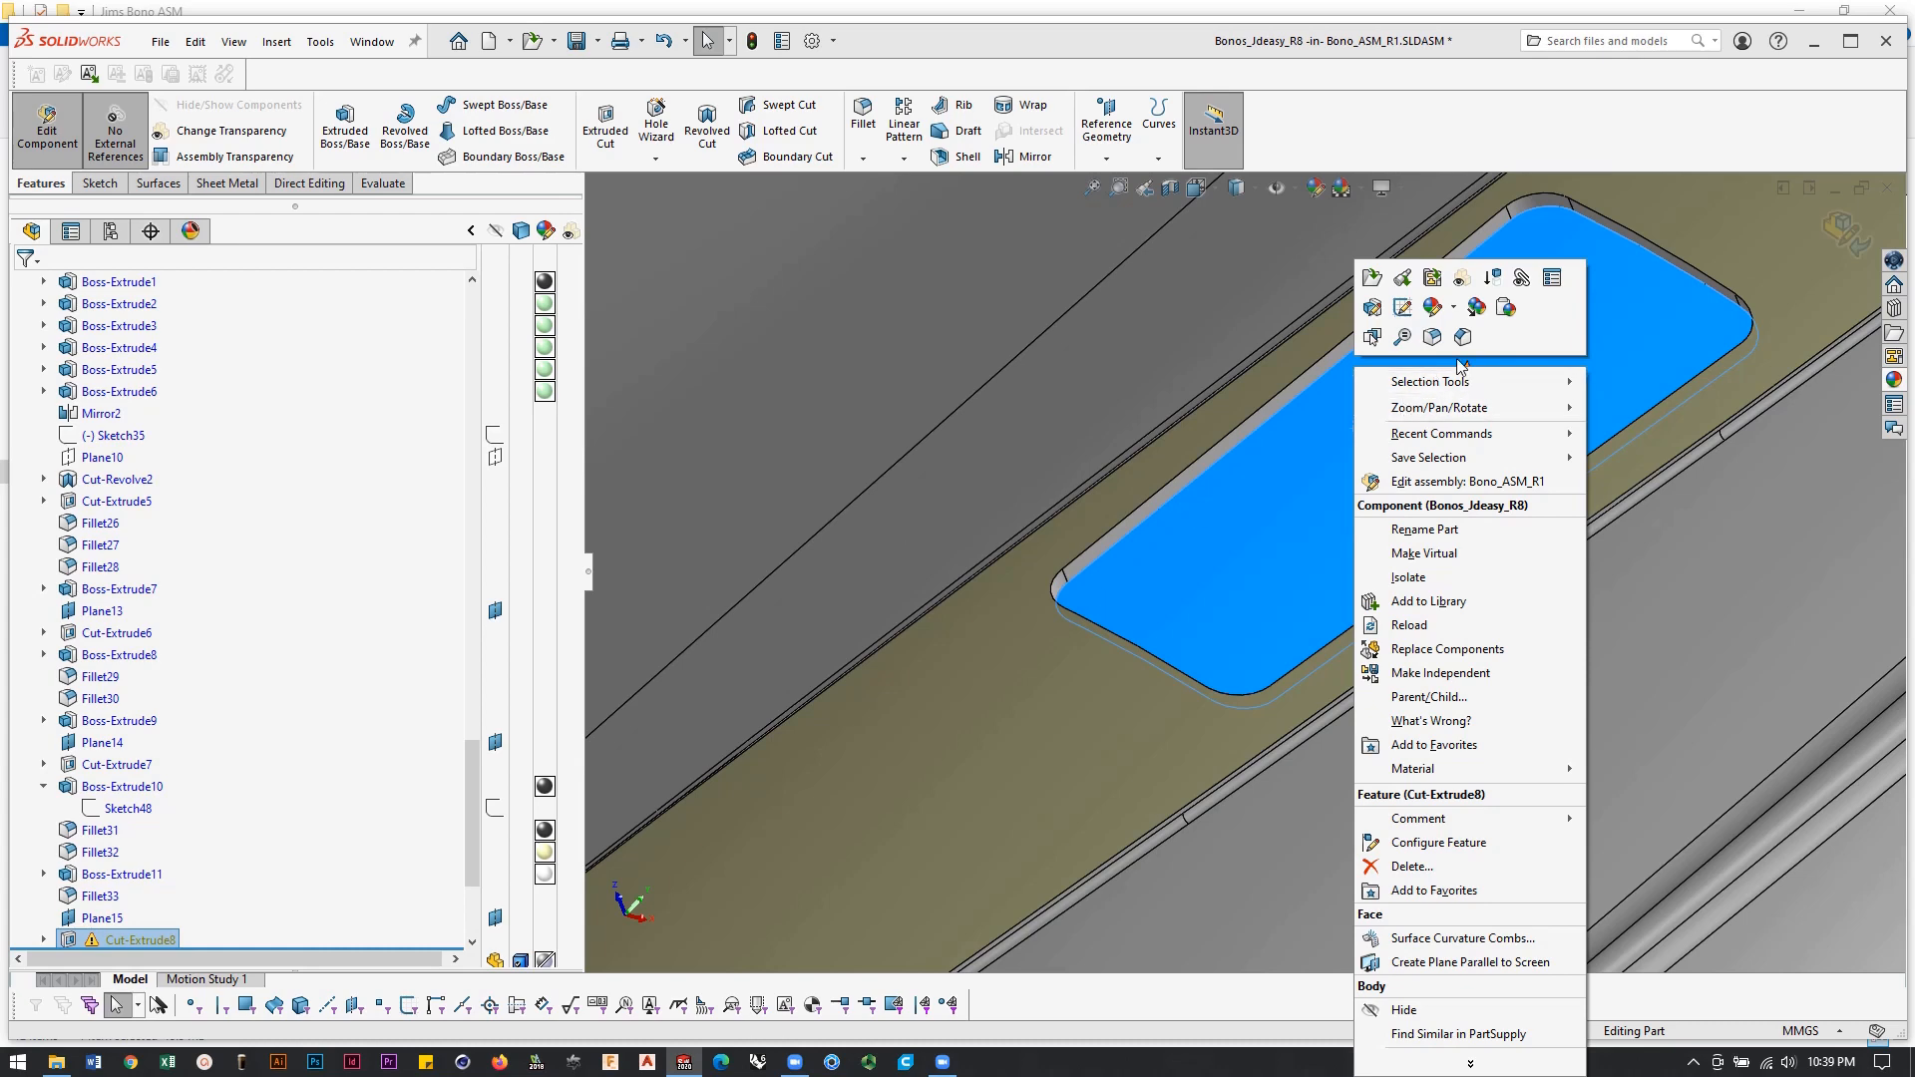
pyautogui.click(1315, 579)
pyautogui.scroll(2, 1319, 574)
pyautogui.scroll(4, 1433, 527)
pyautogui.scroll(3, 1432, 527)
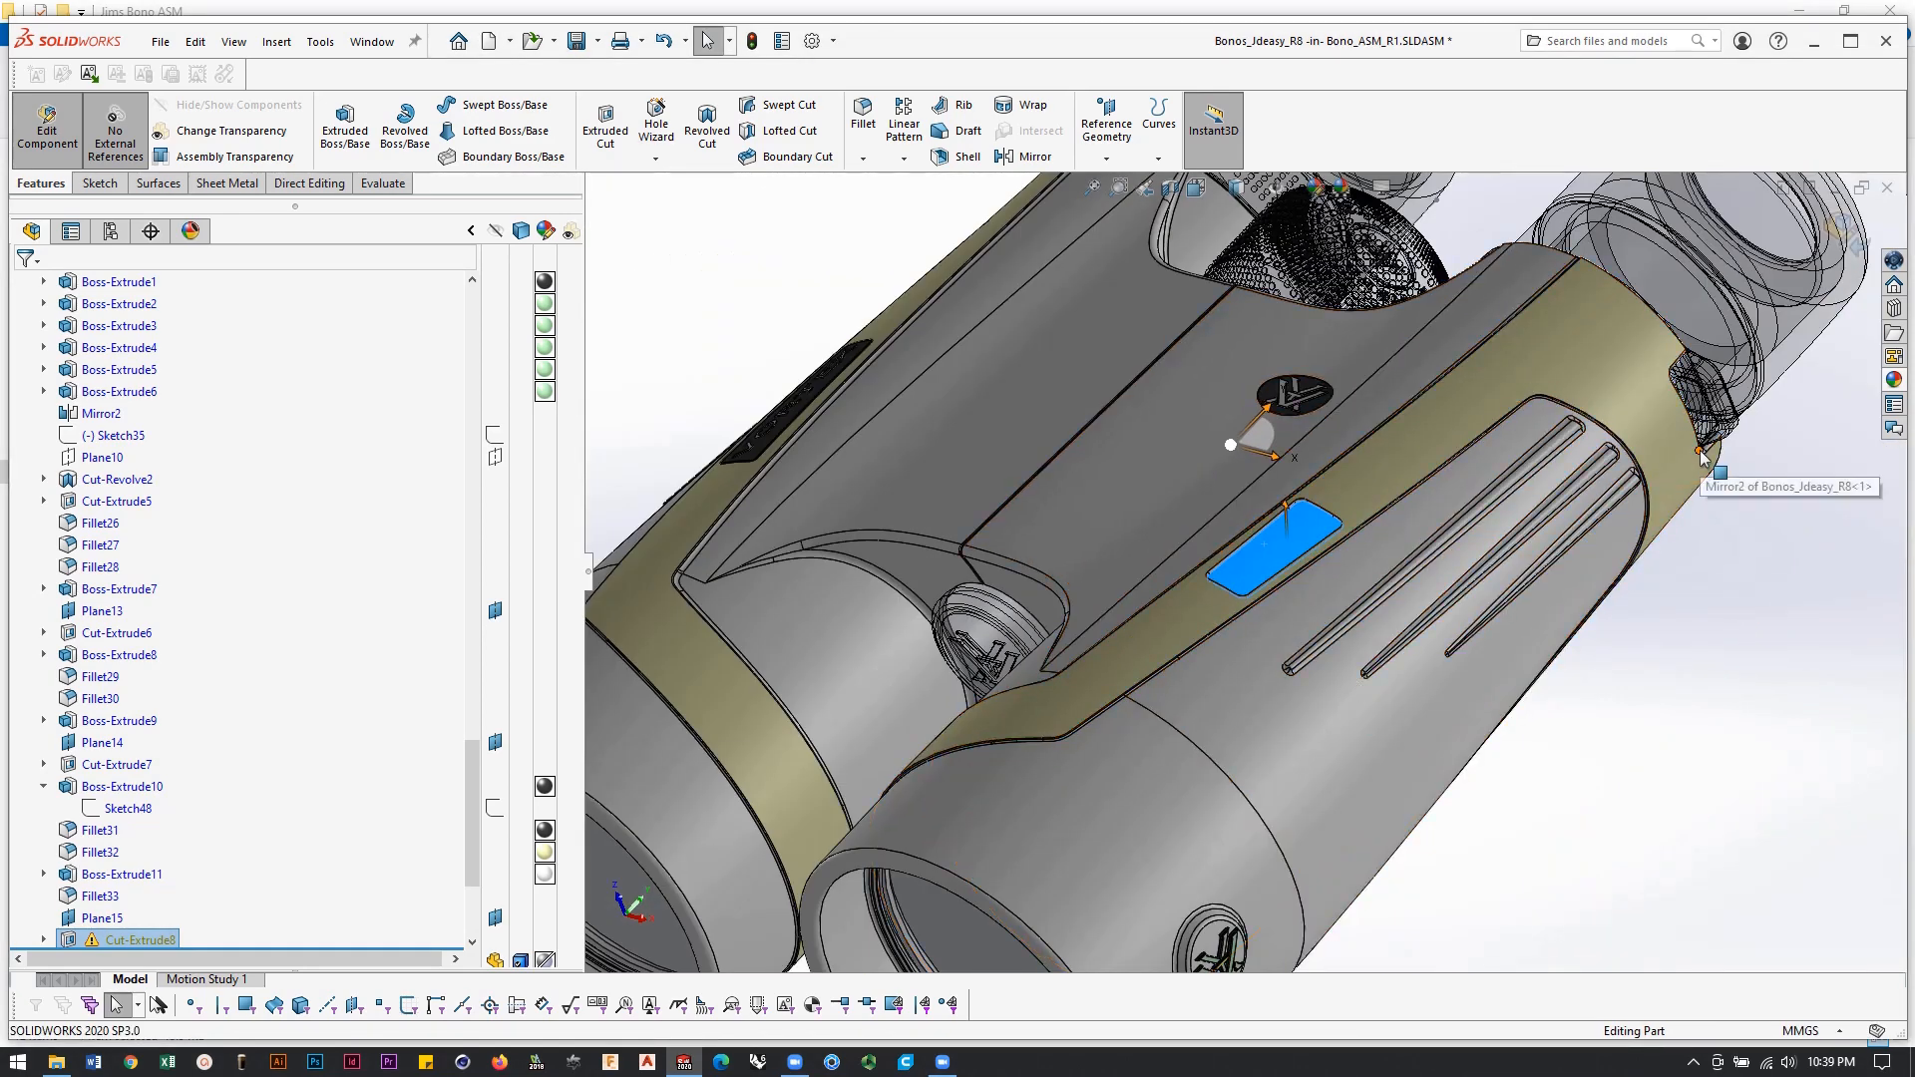
pyautogui.click(1745, 650)
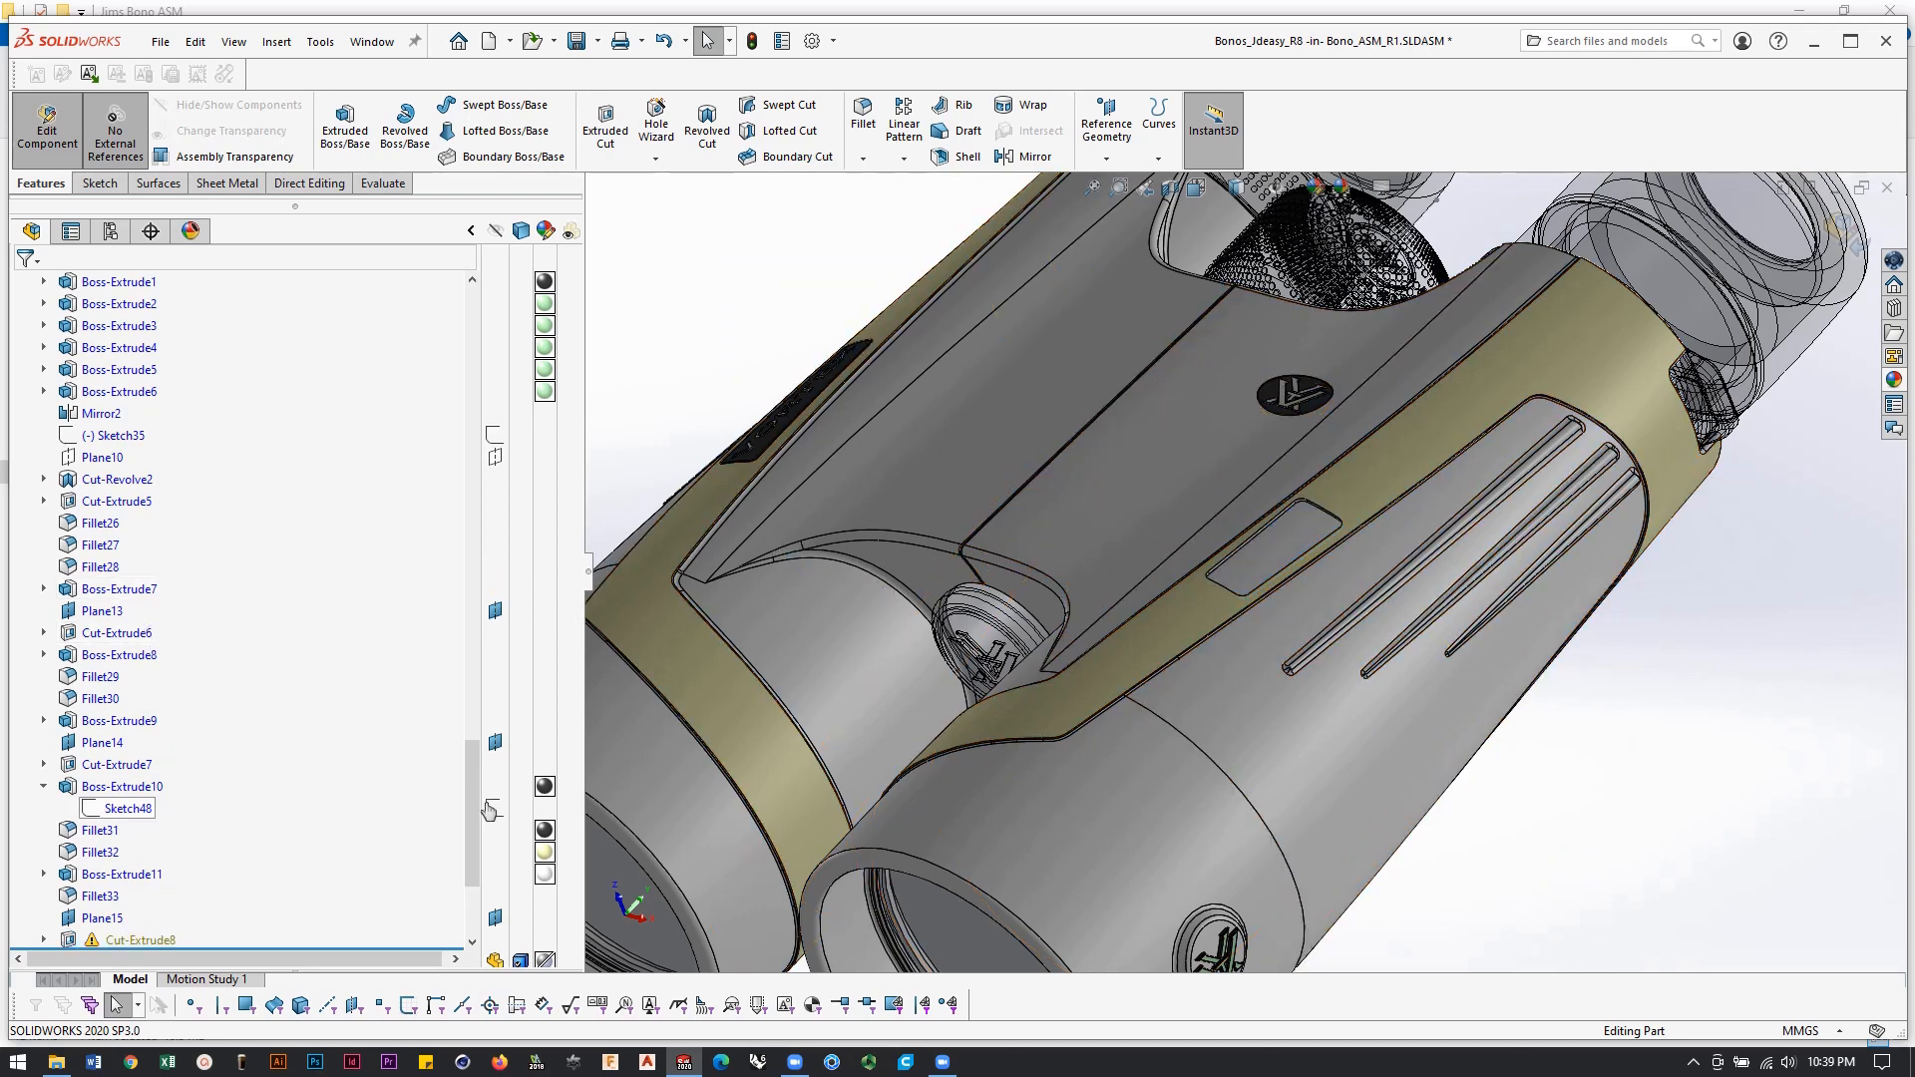
# Start a new sketch on Plane15, the offset plane above the binocular body.
pyautogui.moveTo(469, 853); pyautogui.dragTo(469, 910)
pyautogui.click(98, 700)
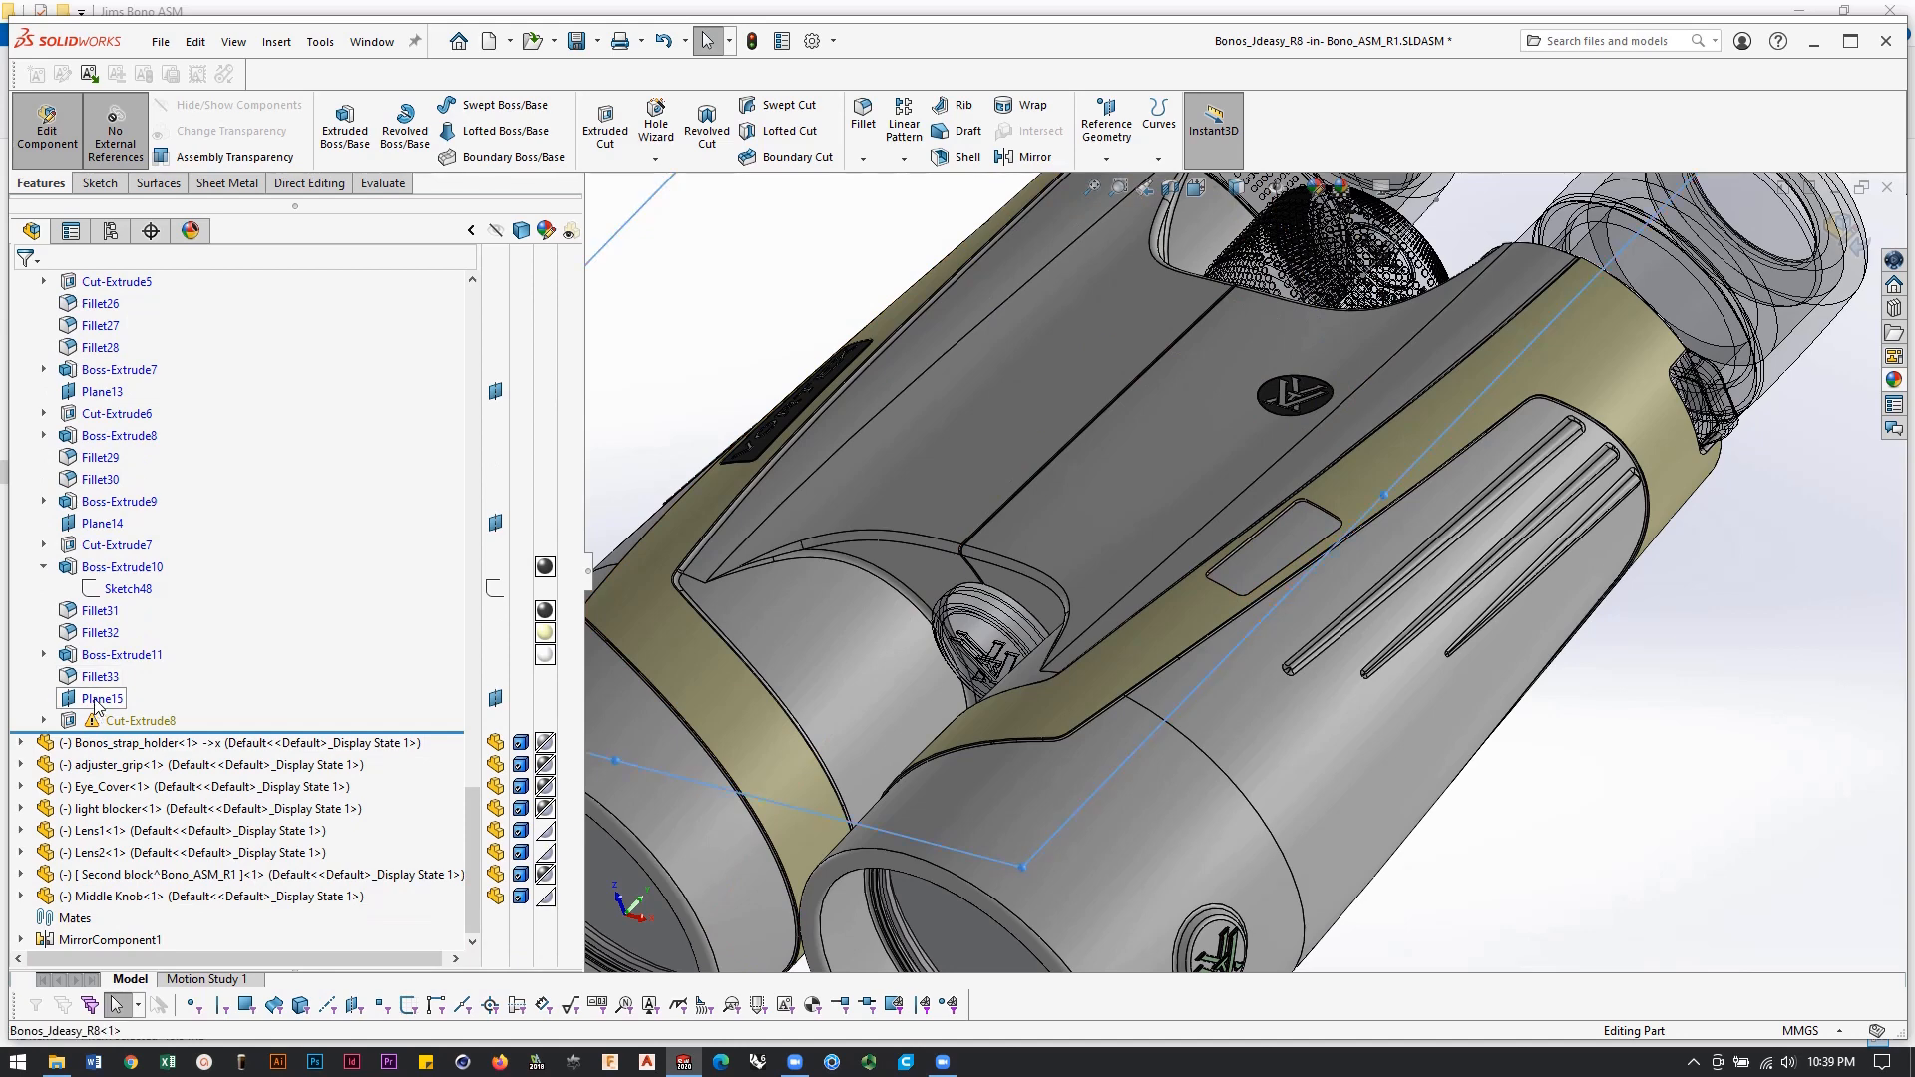
pyautogui.scroll(3, 934, 544)
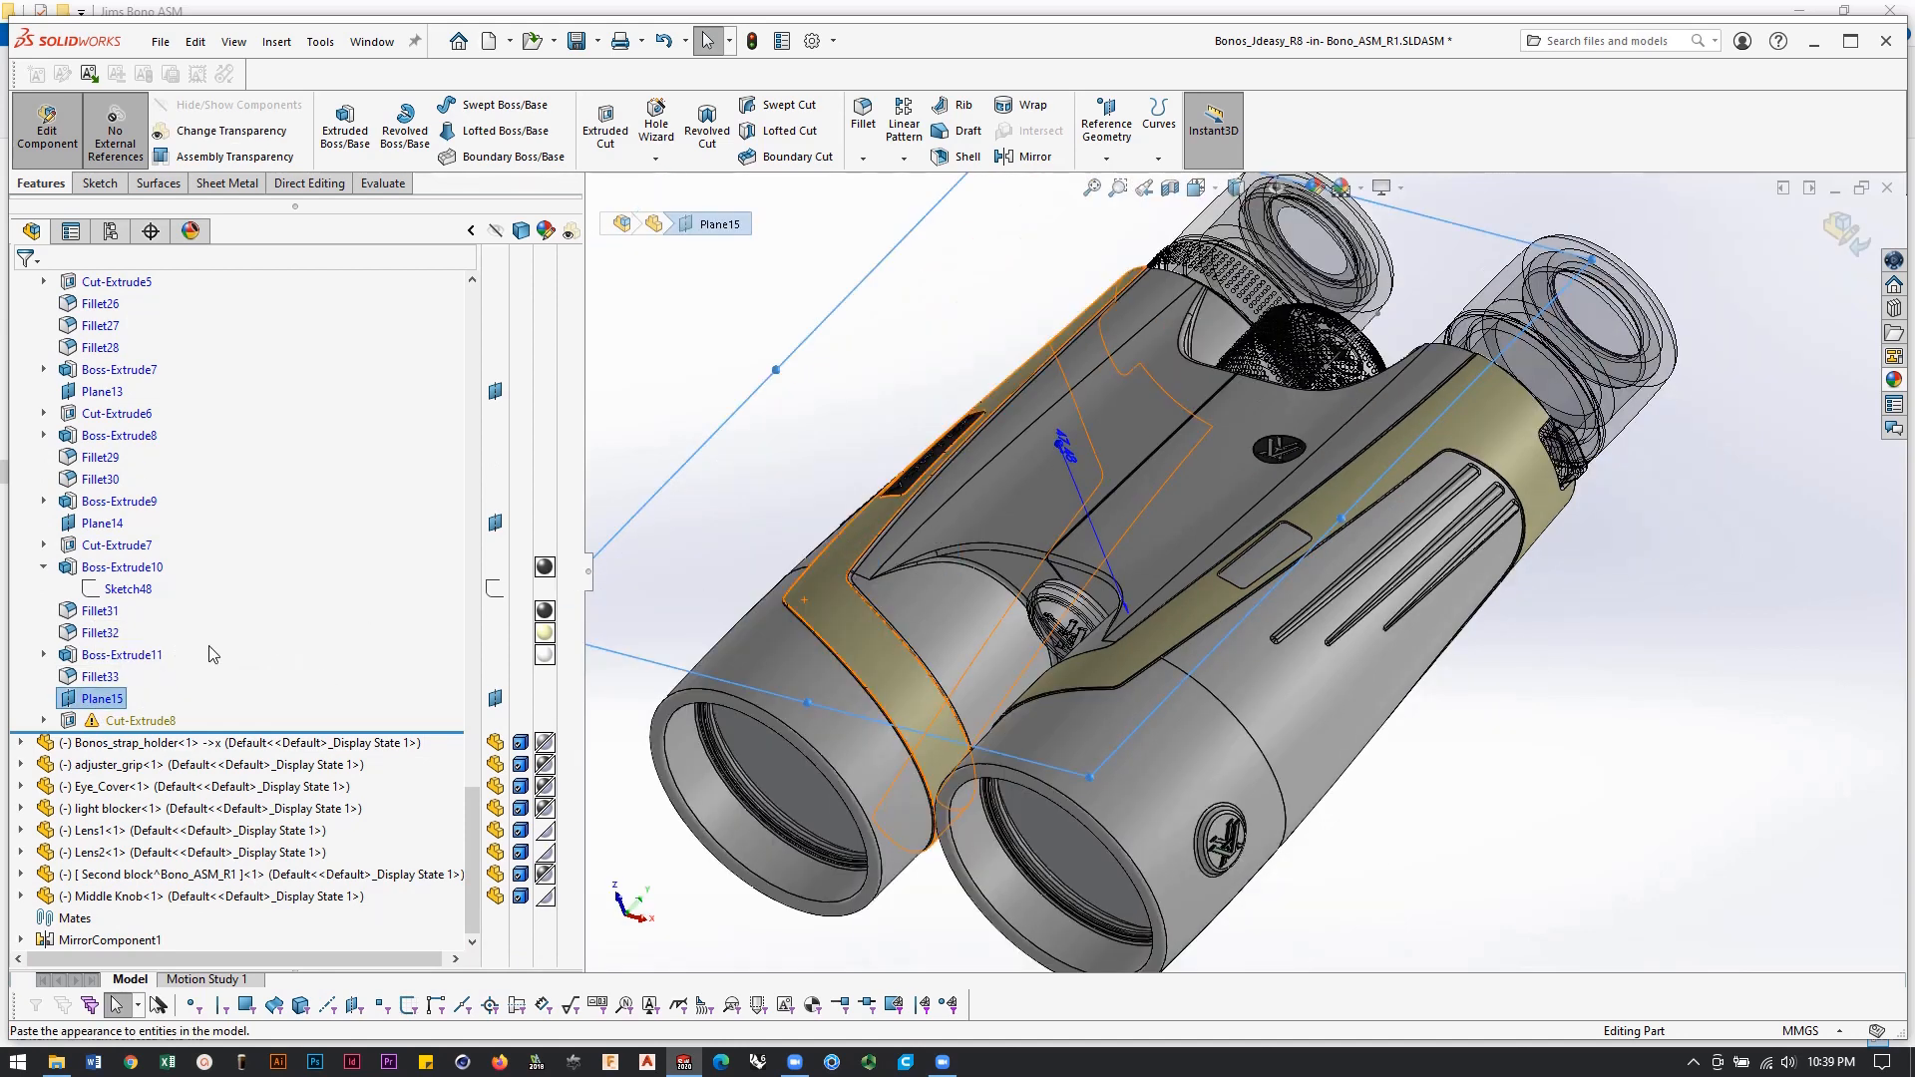
pyautogui.press('z')
pyautogui.press('z')
pyautogui.moveTo(823, 571); pyautogui.dragTo(911, 435, button='middle')
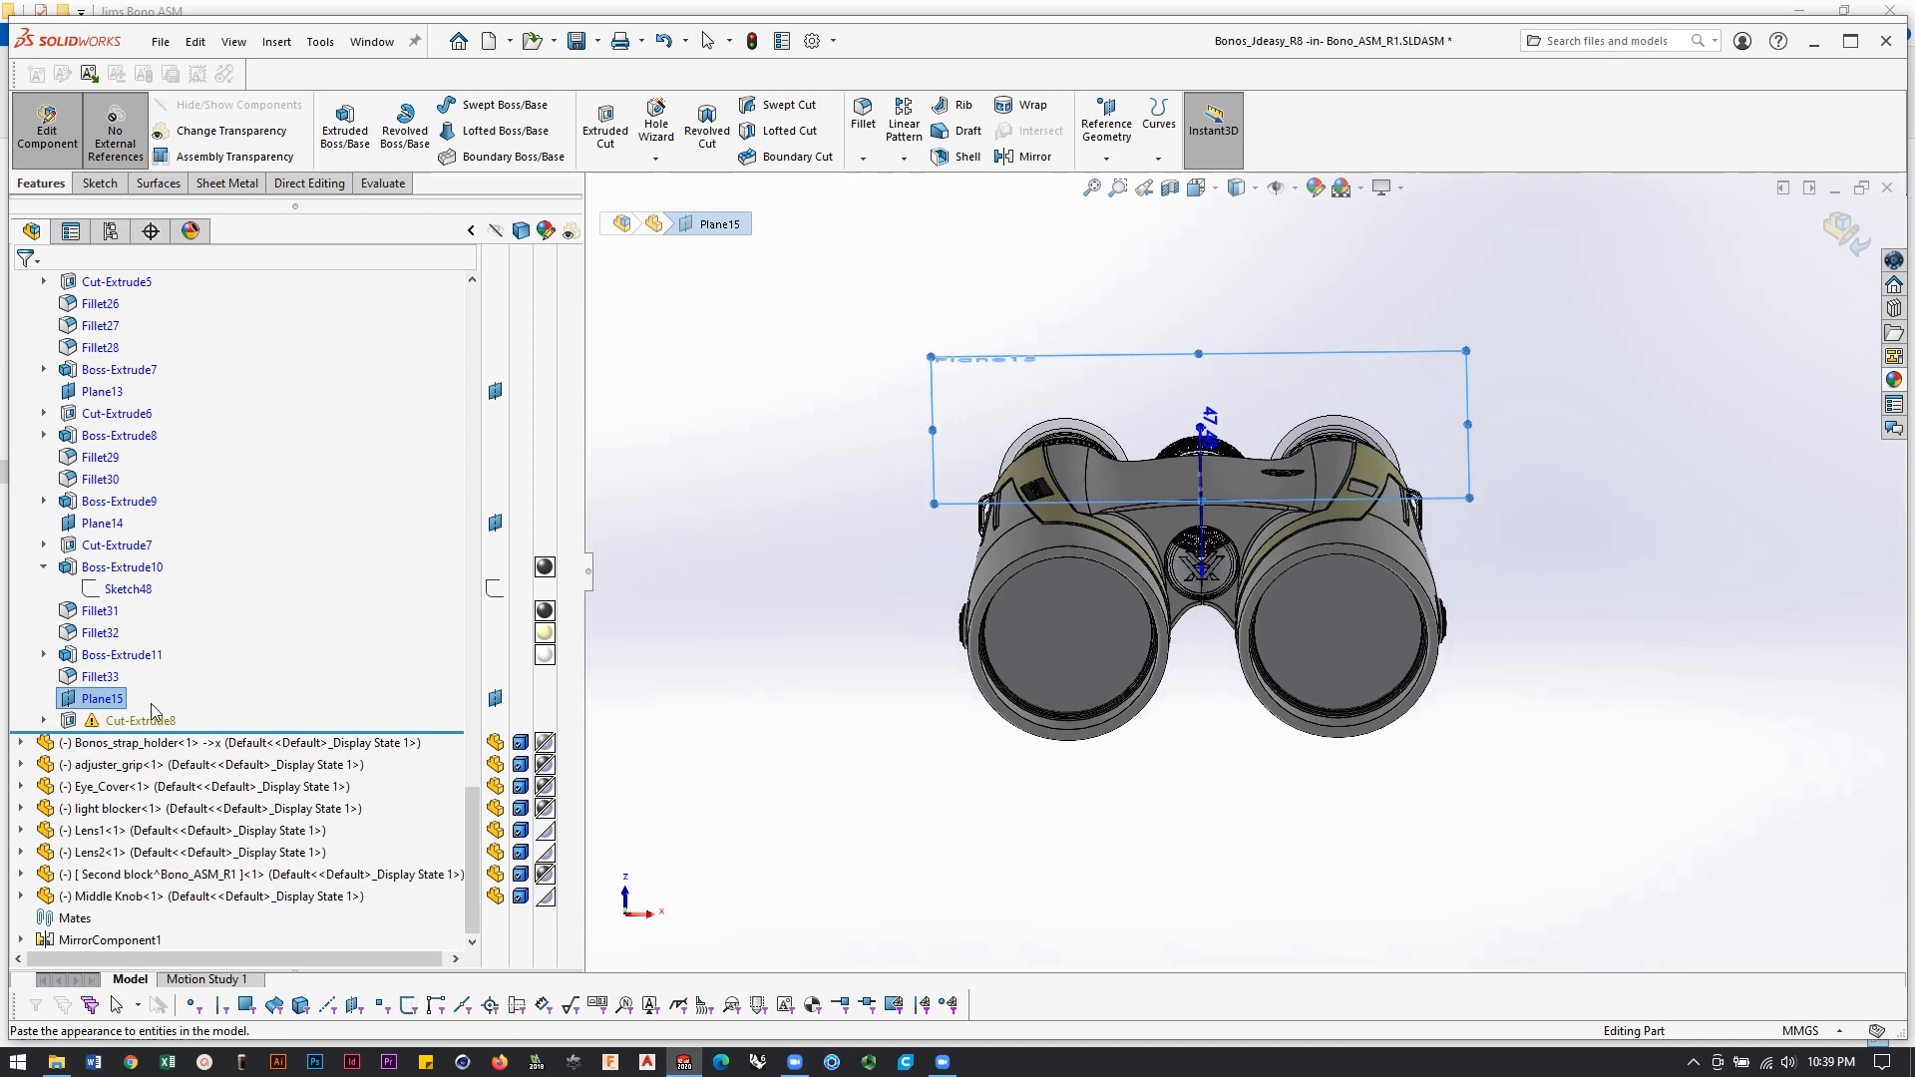
pyautogui.rightClick(97, 704)
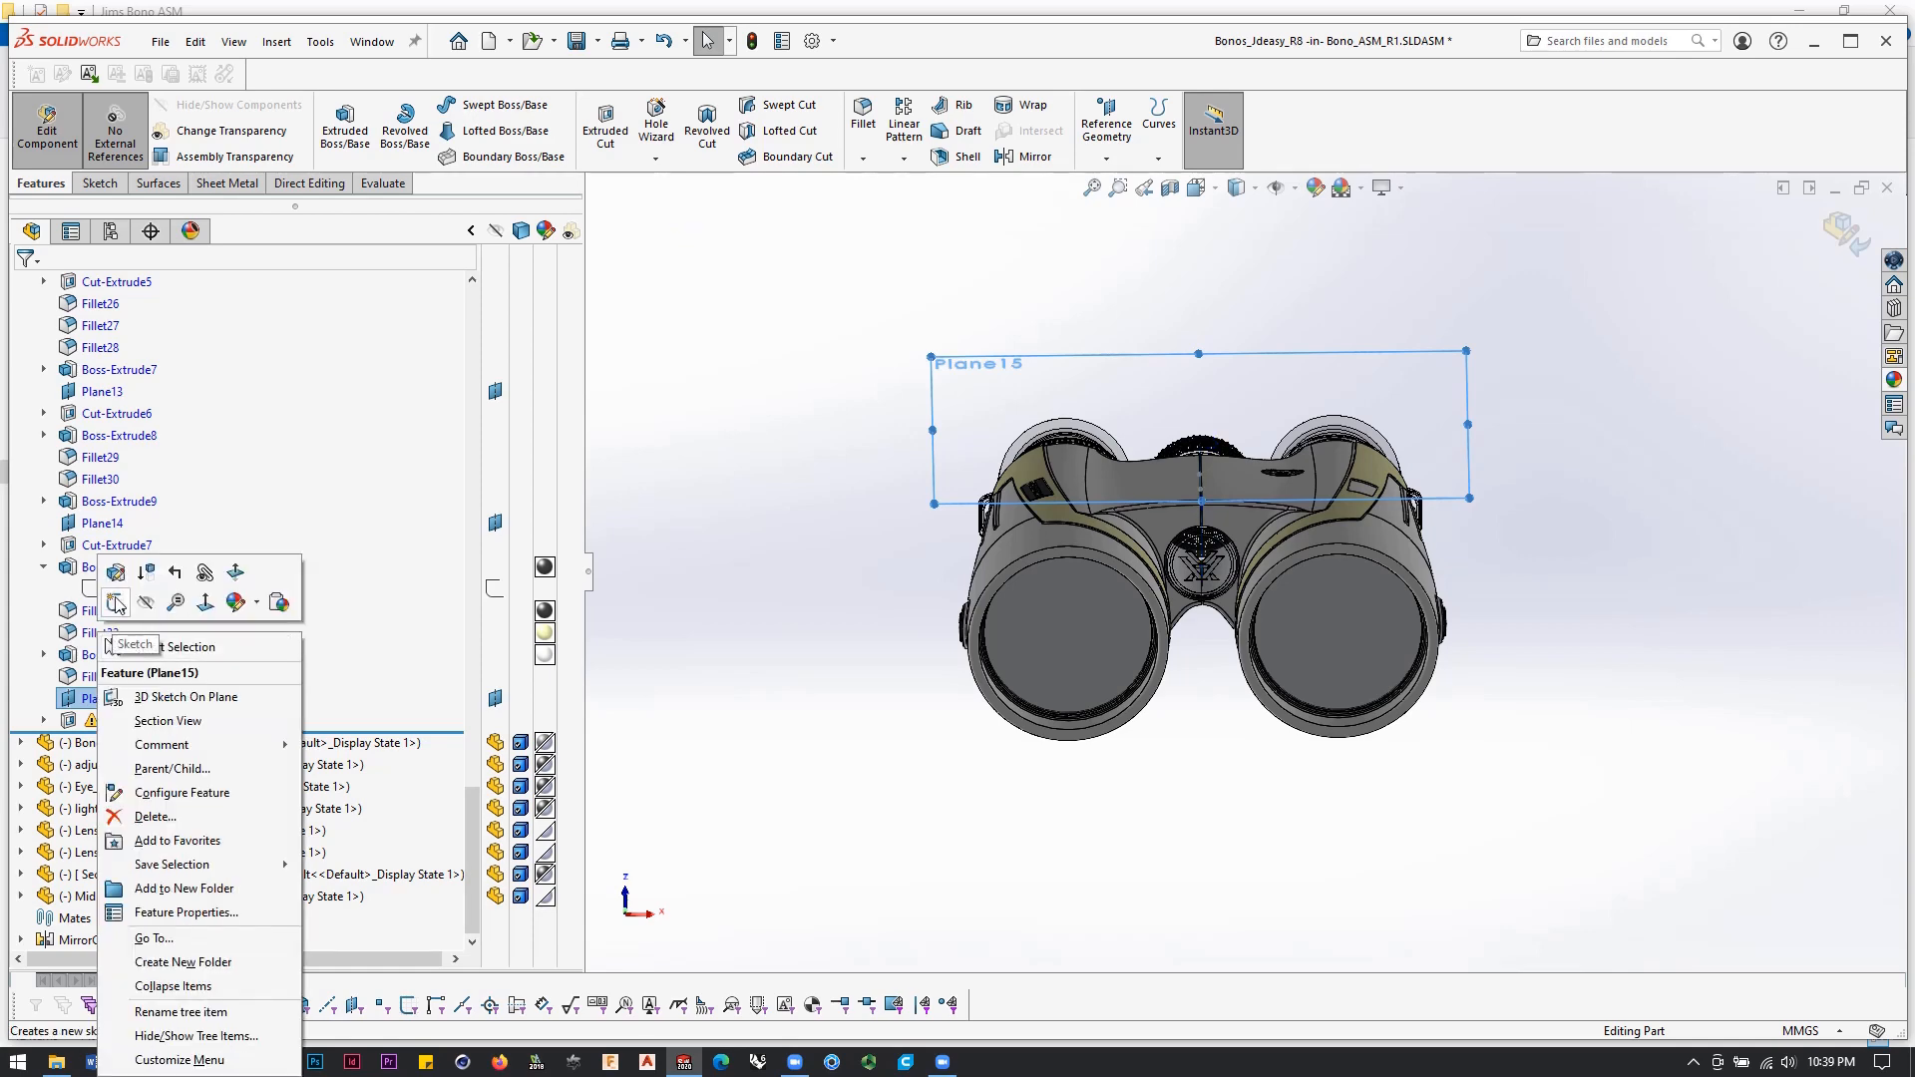
pyautogui.click(116, 622)
# Convert the outline of the pocket's floor face into sketch entities.
pyautogui.scroll(-8, 1345, 459)
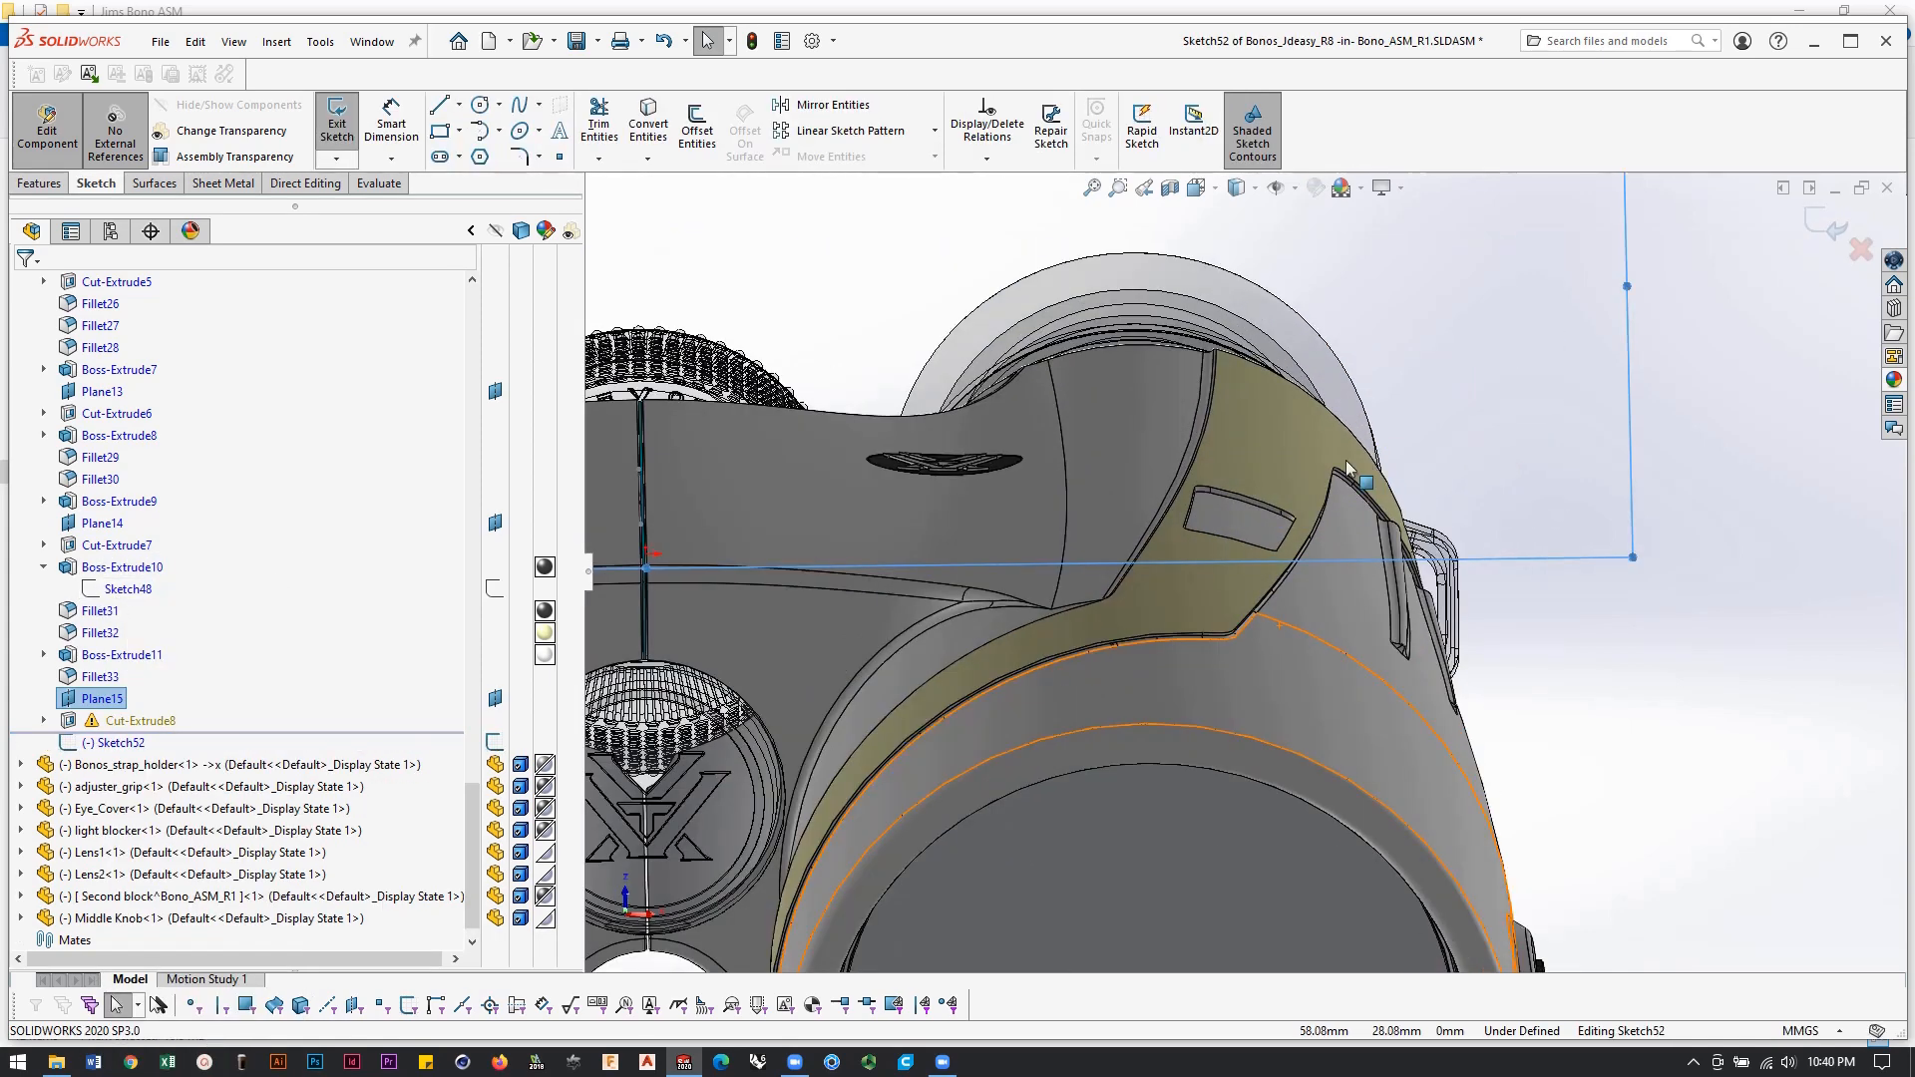
pyautogui.moveTo(1299, 535); pyautogui.dragTo(1093, 695, button='middle')
pyautogui.click(1020, 752)
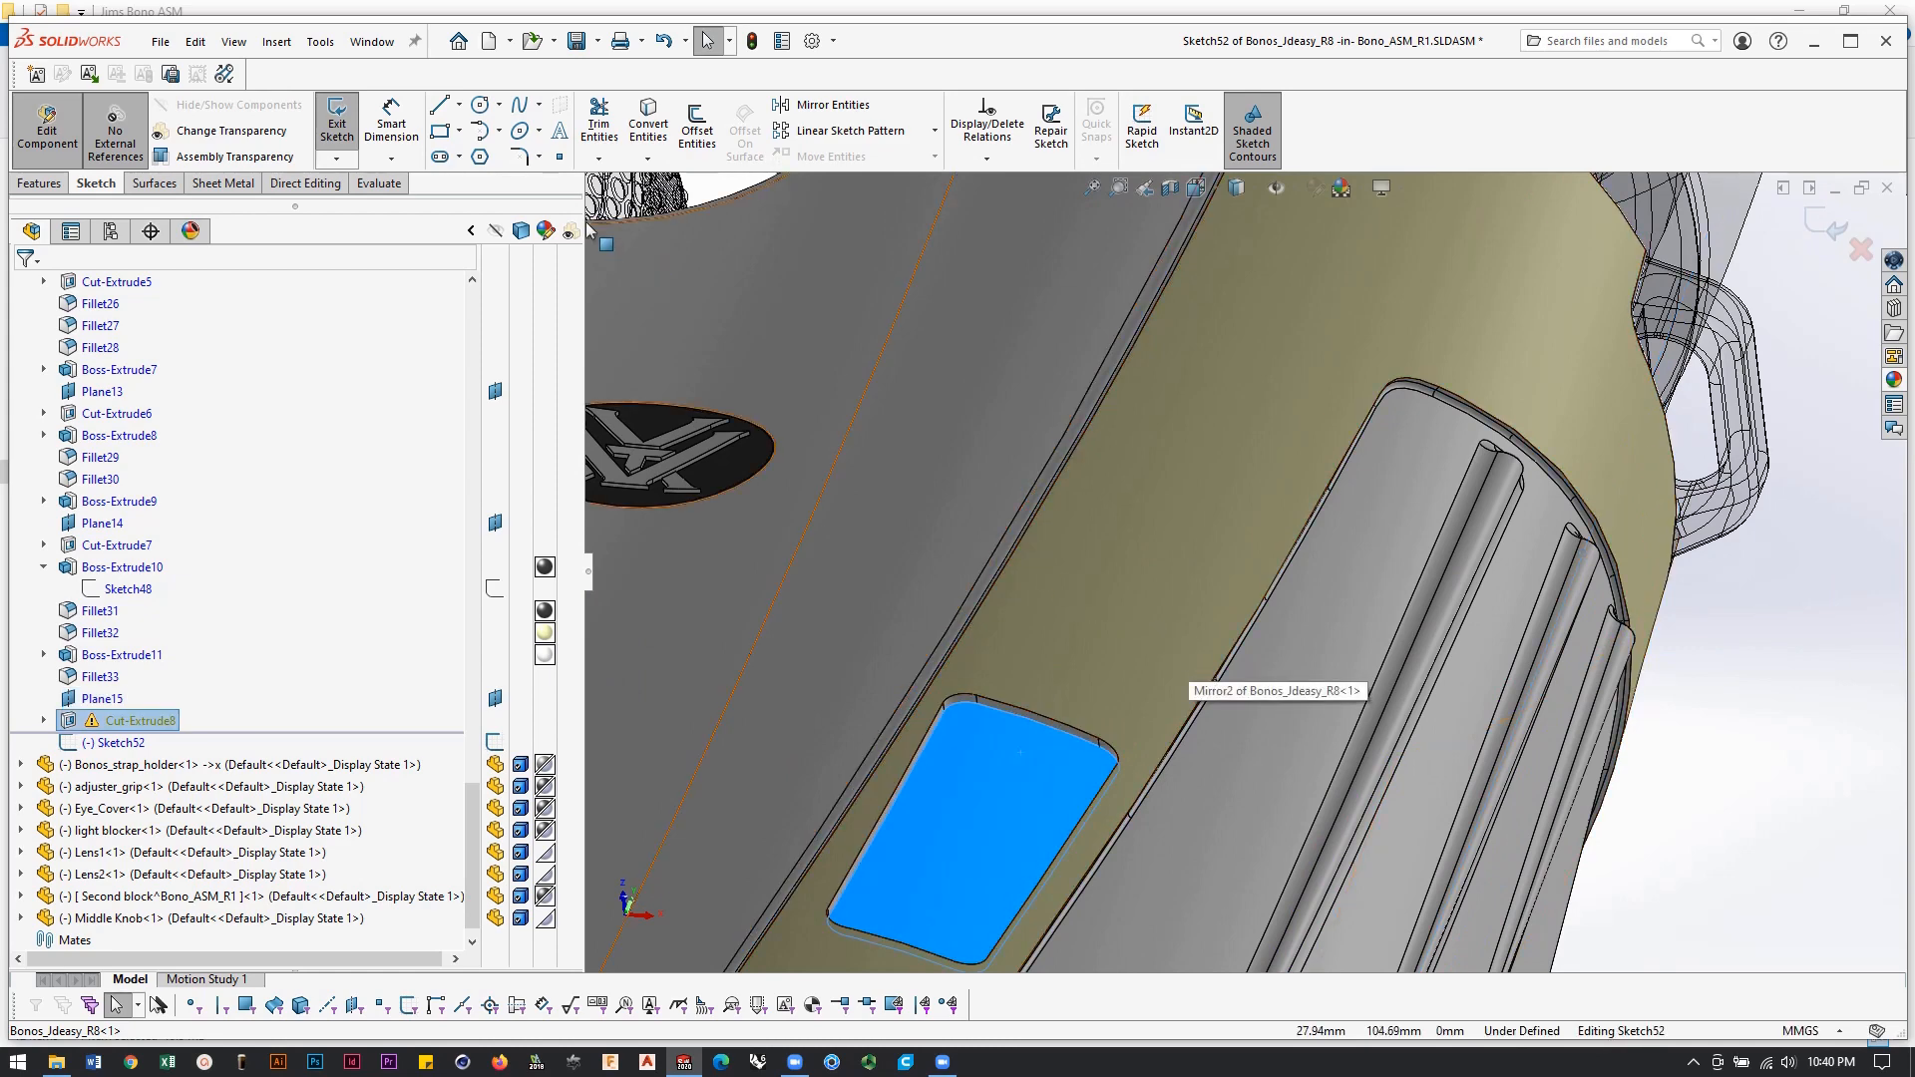
pyautogui.click(646, 129)
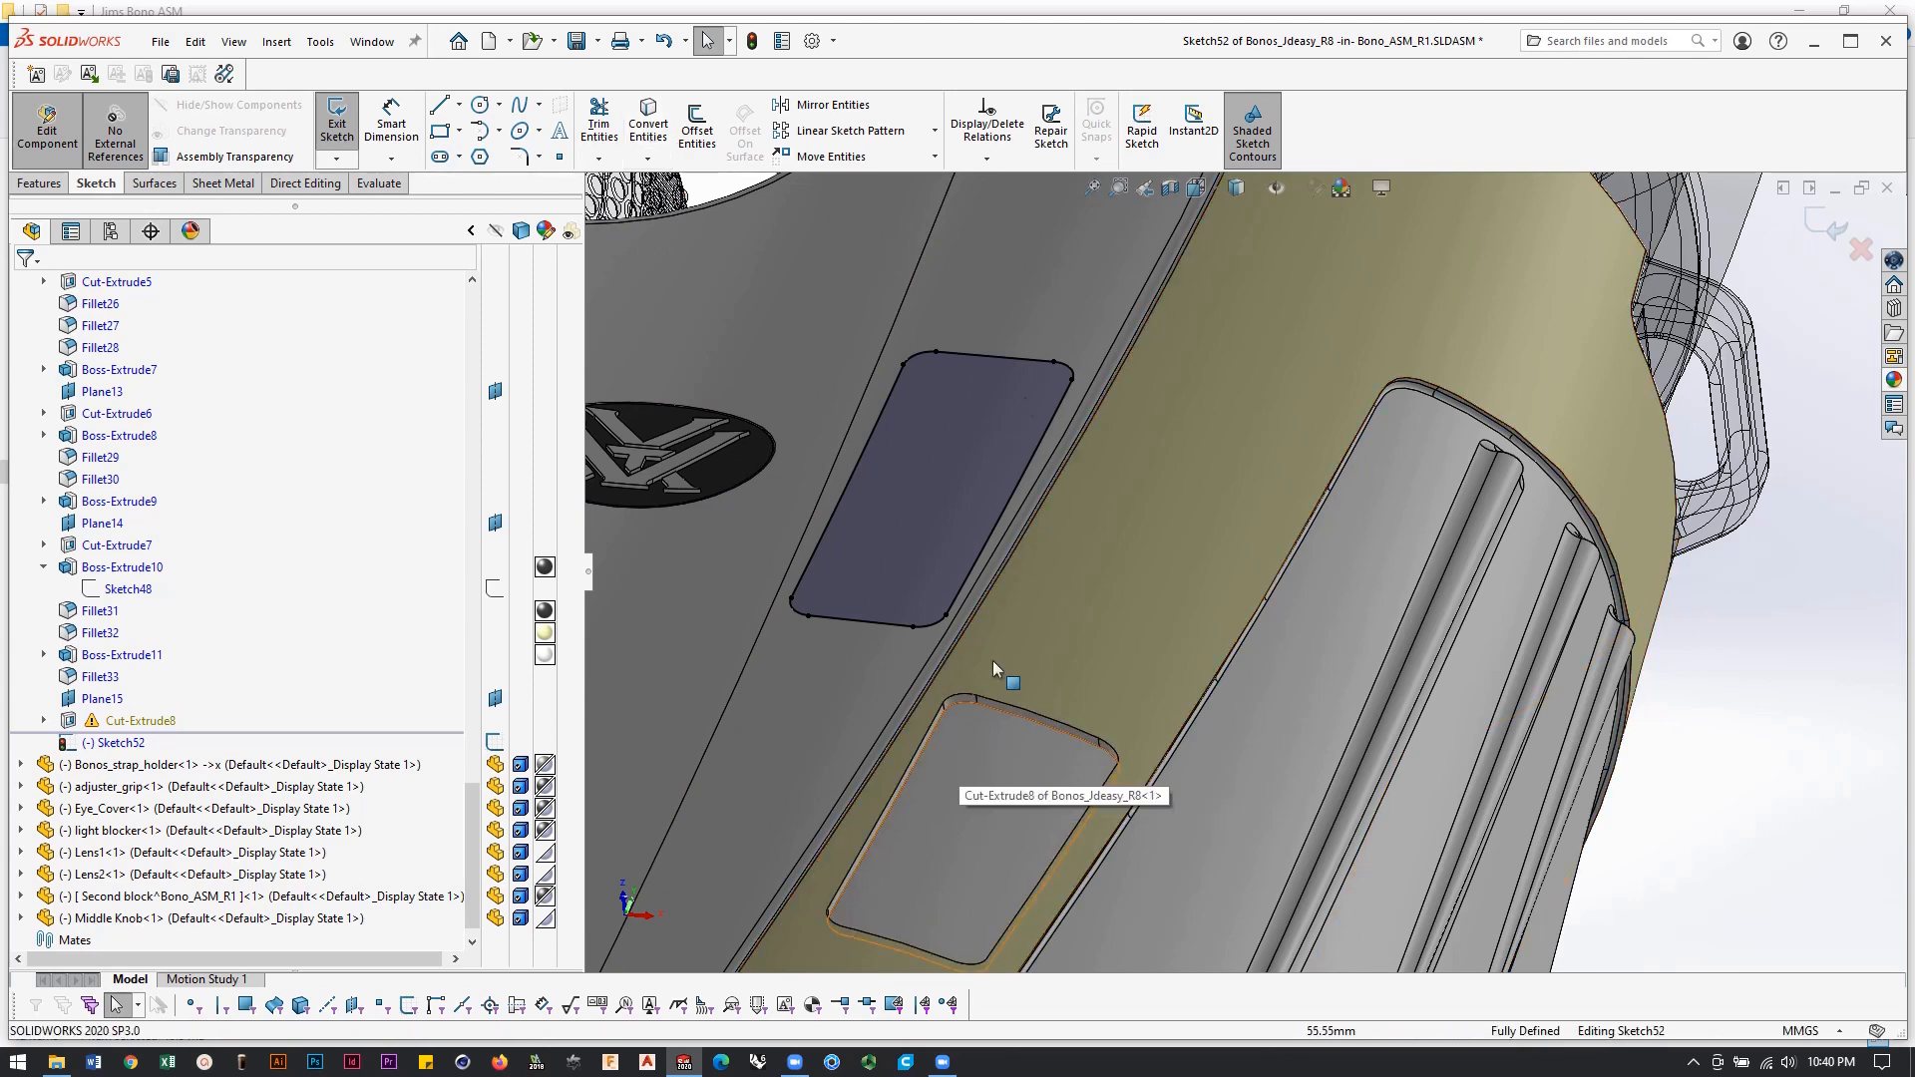
# Offset the converted outline inward by 0.125 mm as a full chain, turning the base geometry into construction lines.
pyautogui.click(698, 140)
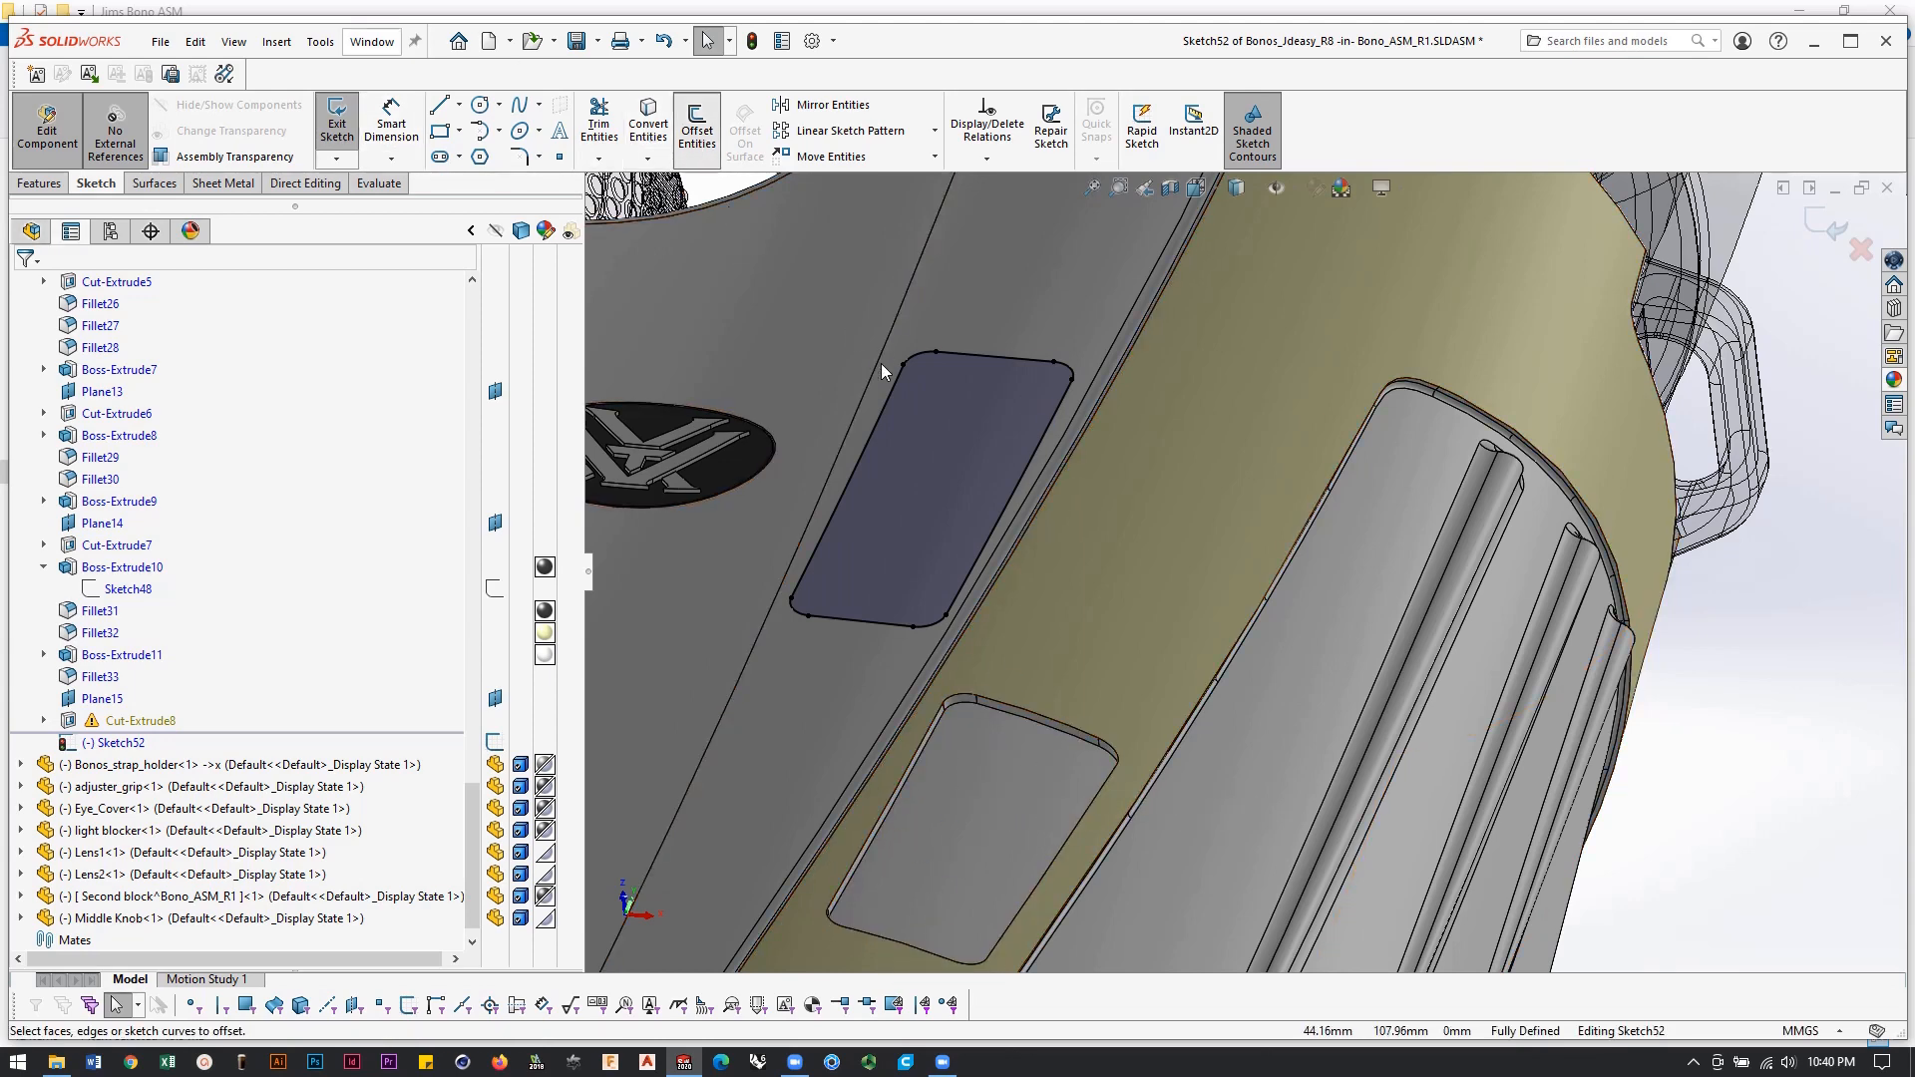
pyautogui.click(876, 430)
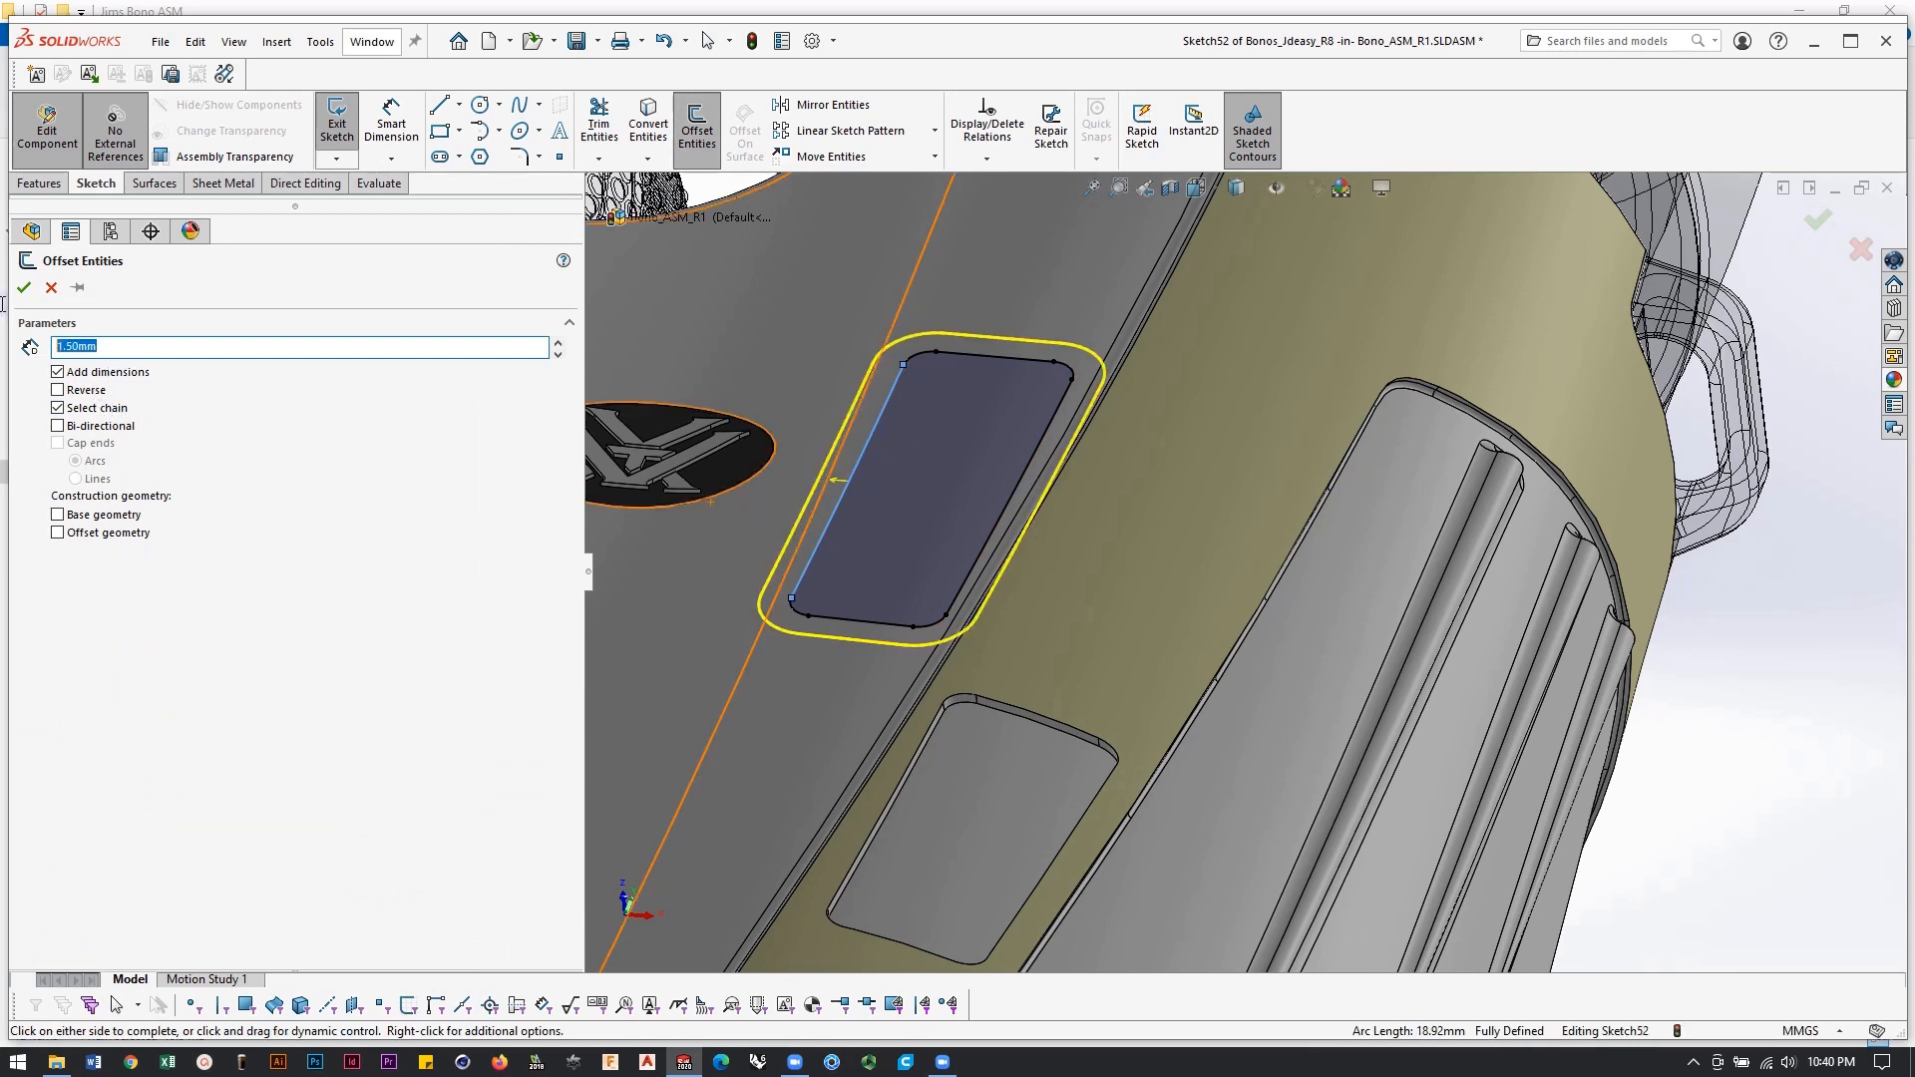
pyautogui.press('Return')
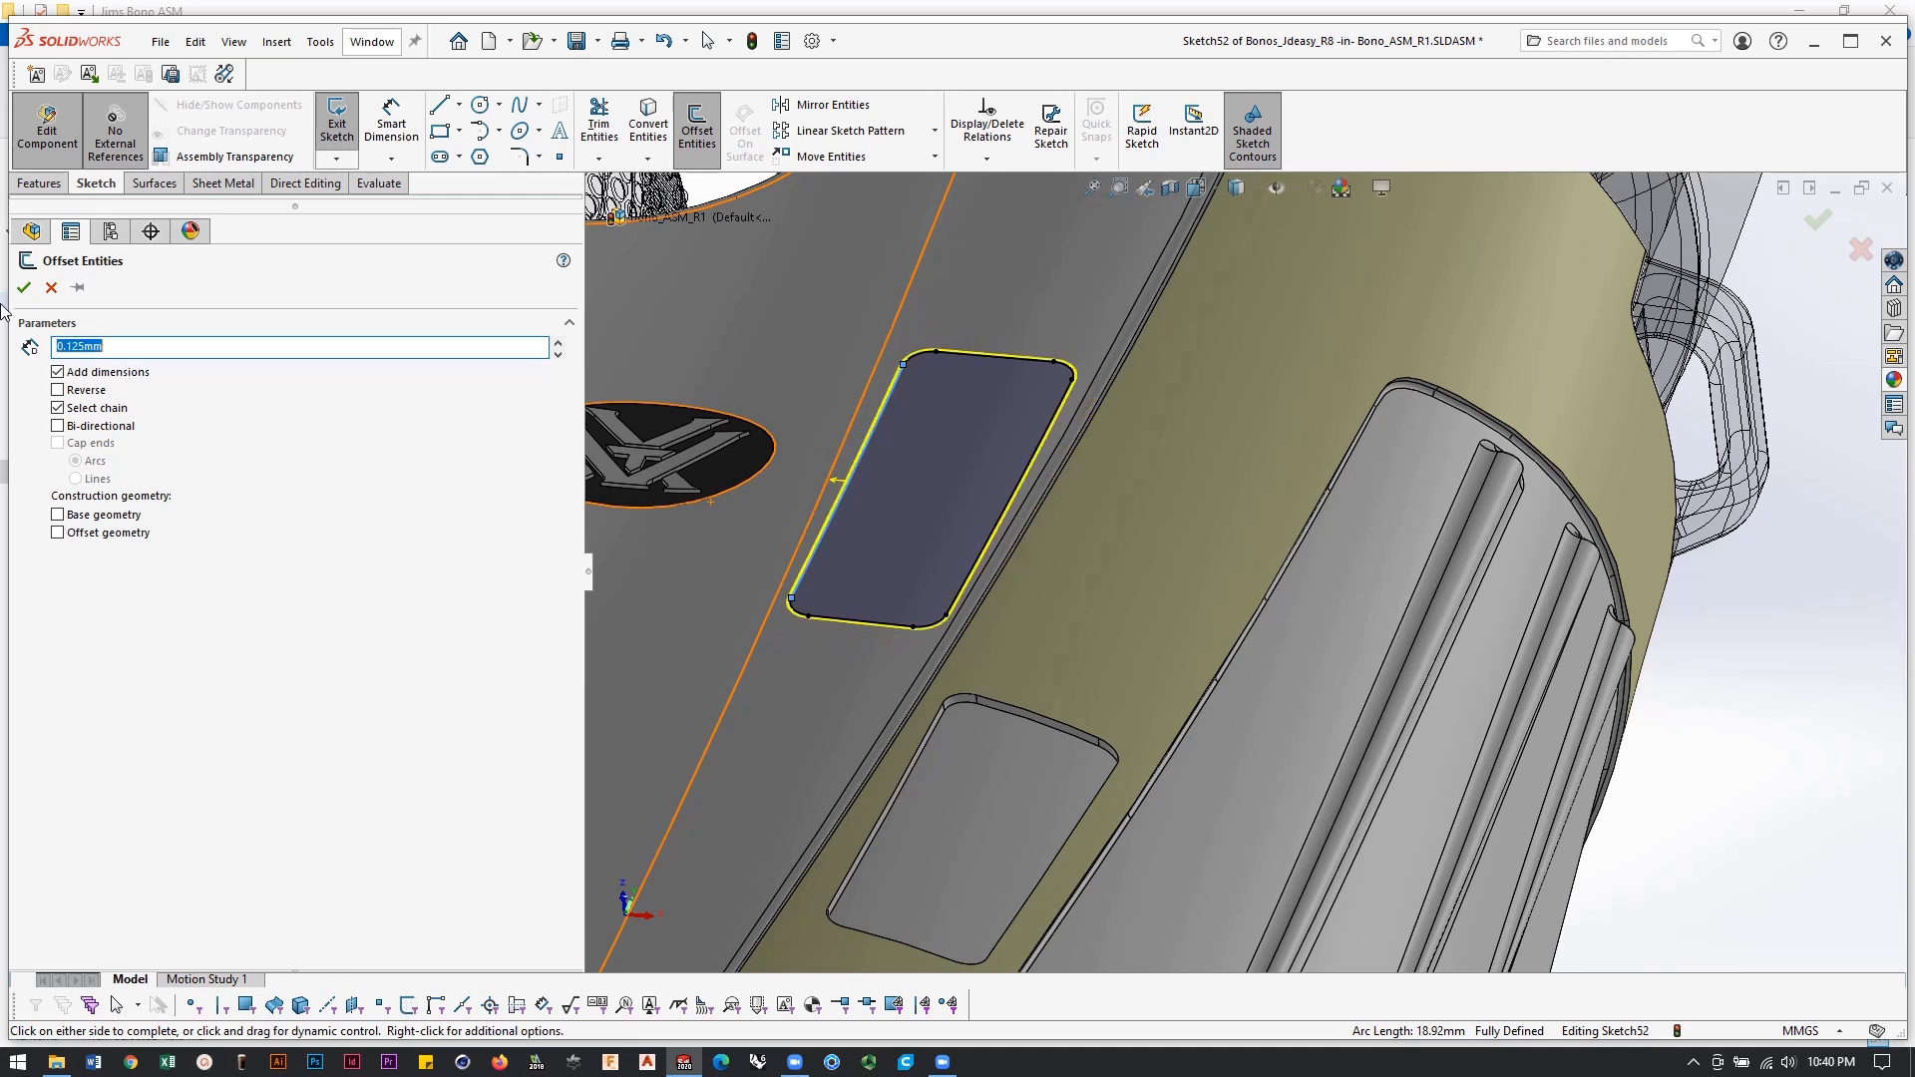
pyautogui.click(81, 392)
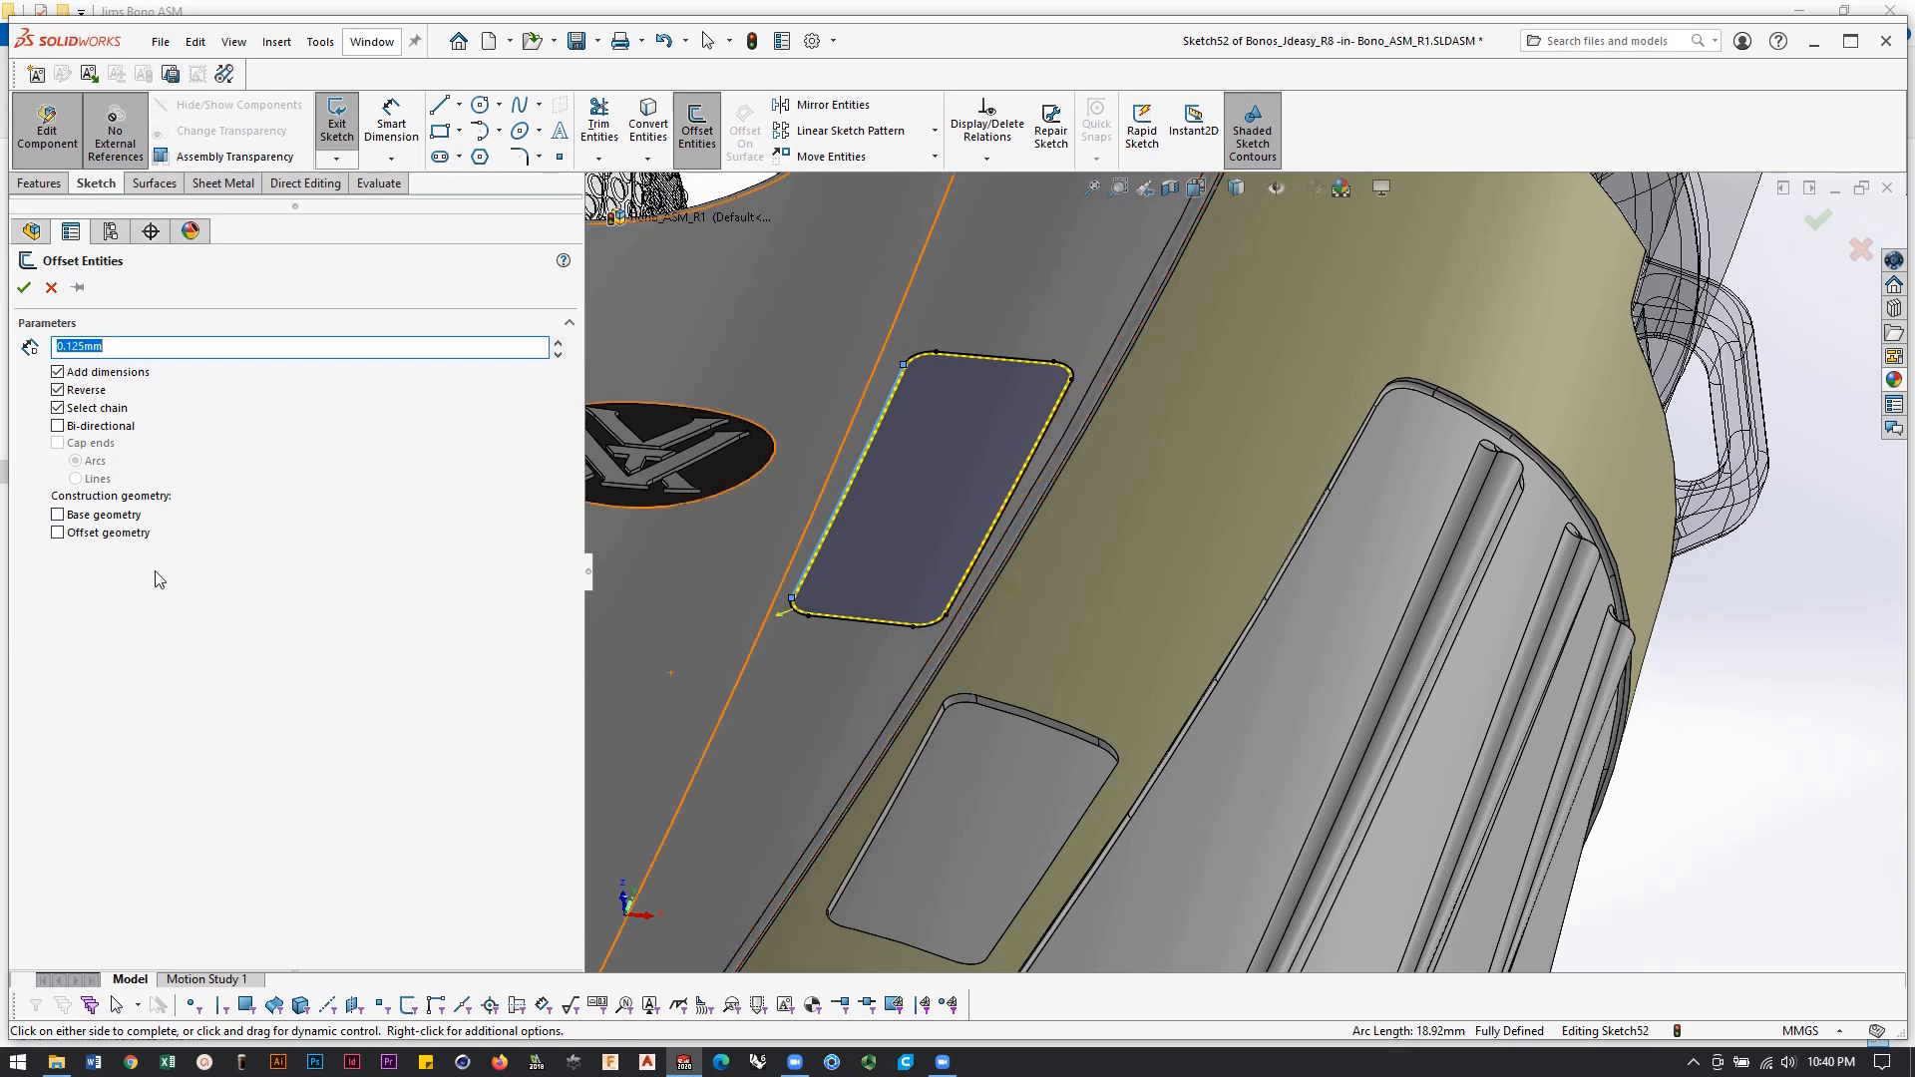
pyautogui.click(118, 517)
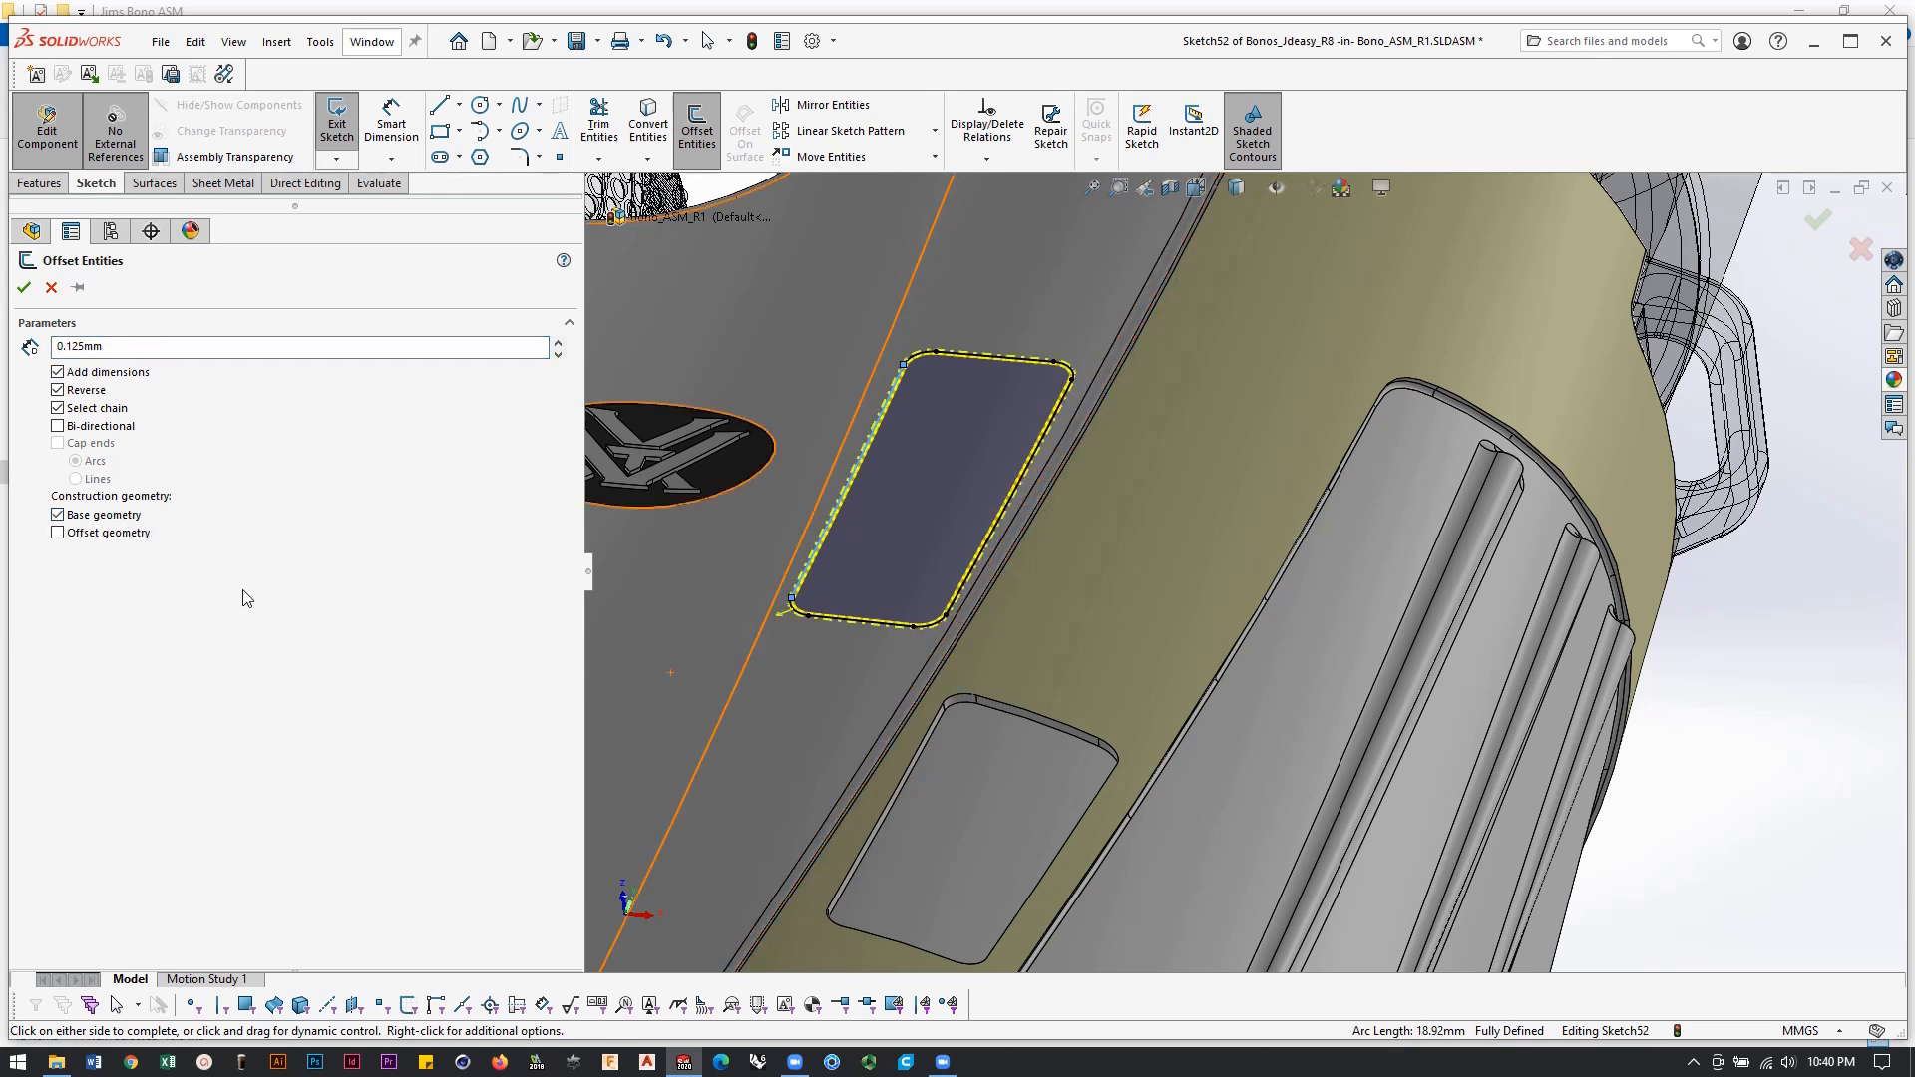
pyautogui.click(24, 288)
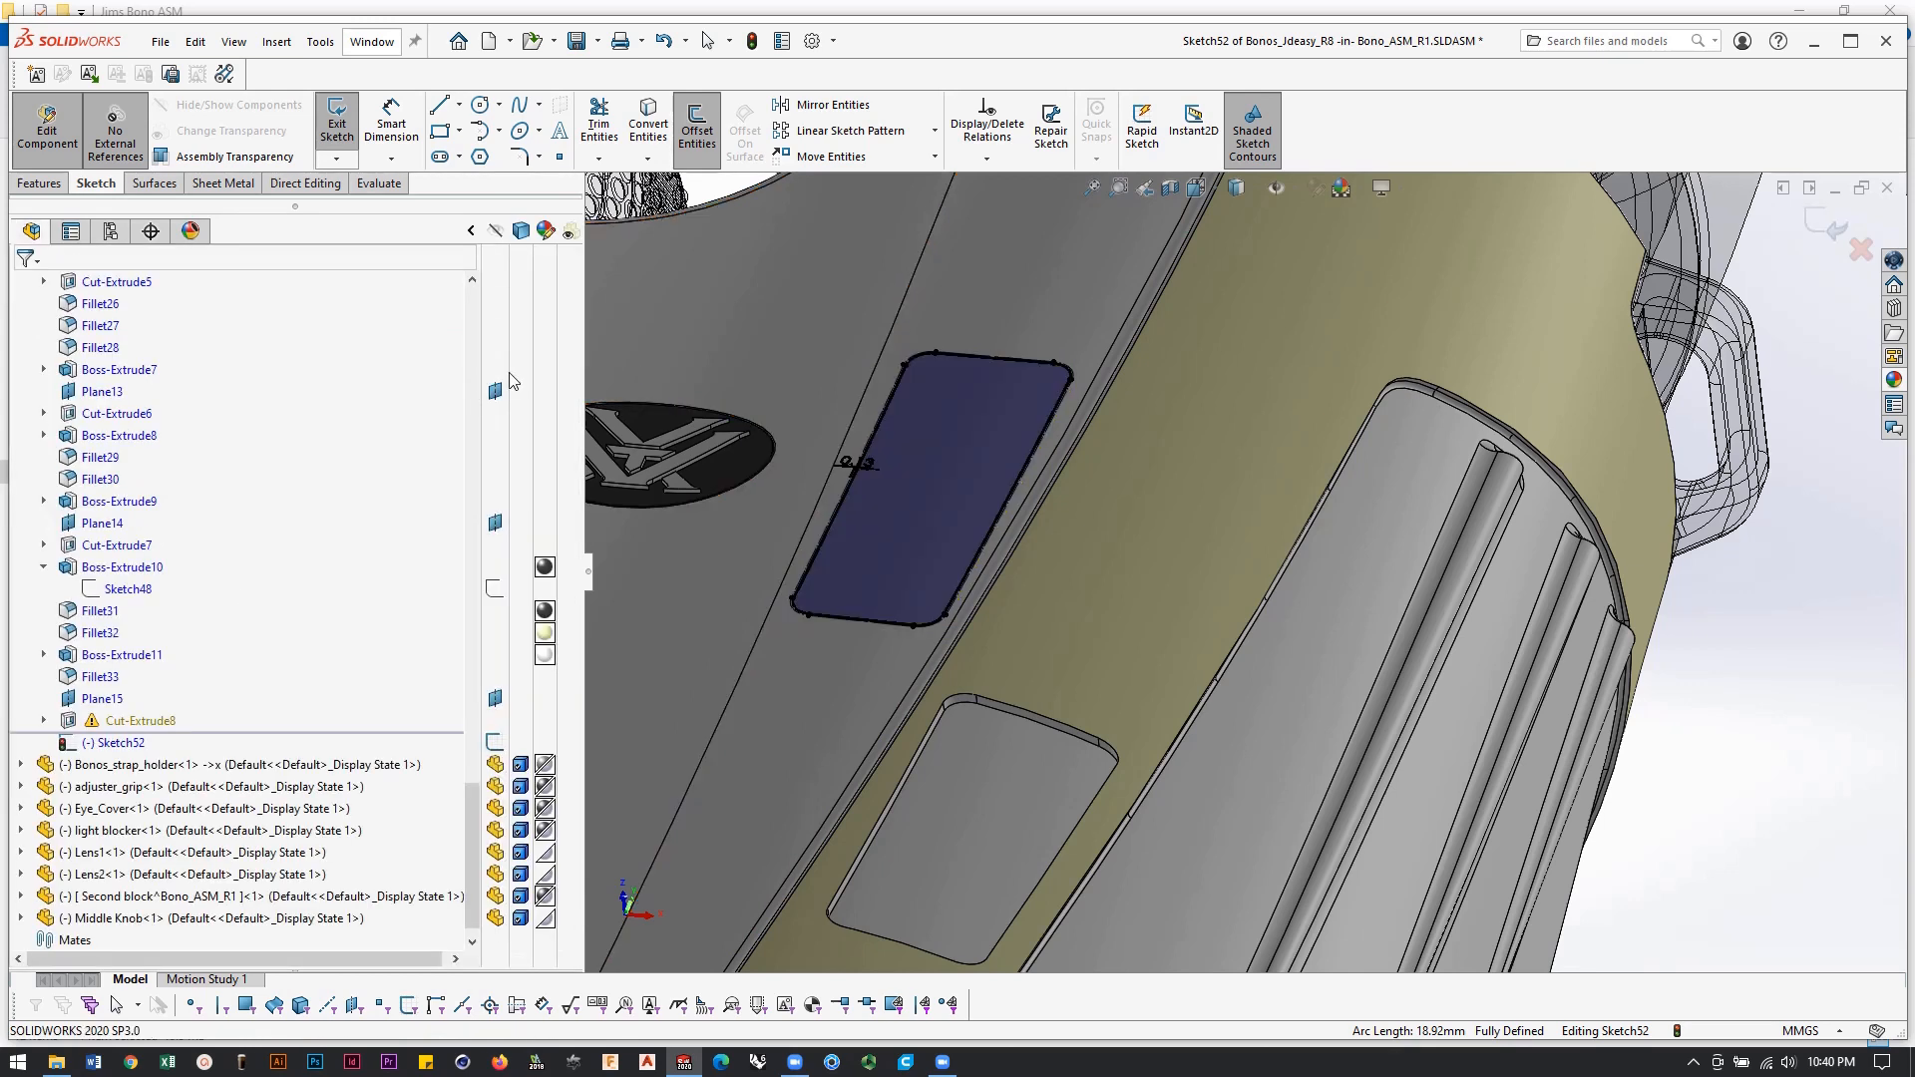
# Check the narrow gap around the offset outline and start an extruded boss from it.
pyautogui.scroll(-10, 897, 578)
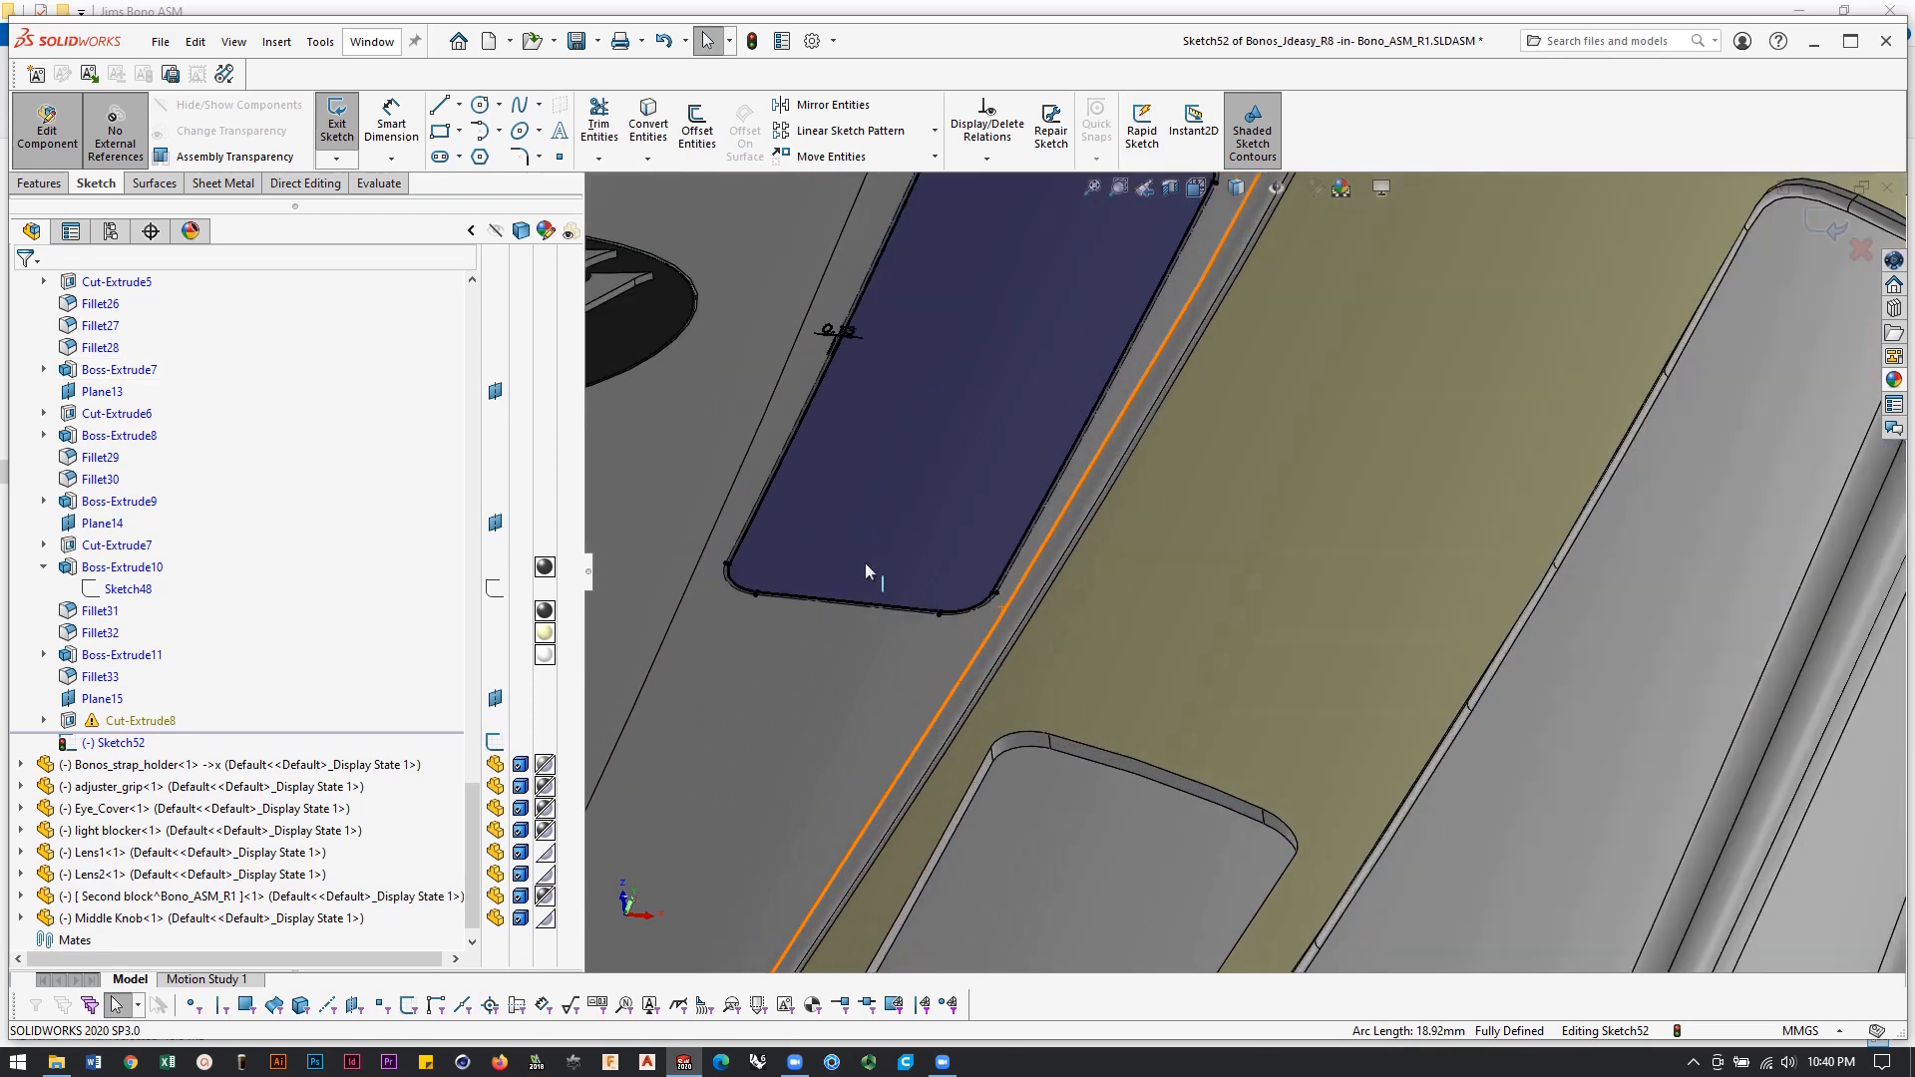
pyautogui.scroll(-5, 948, 415)
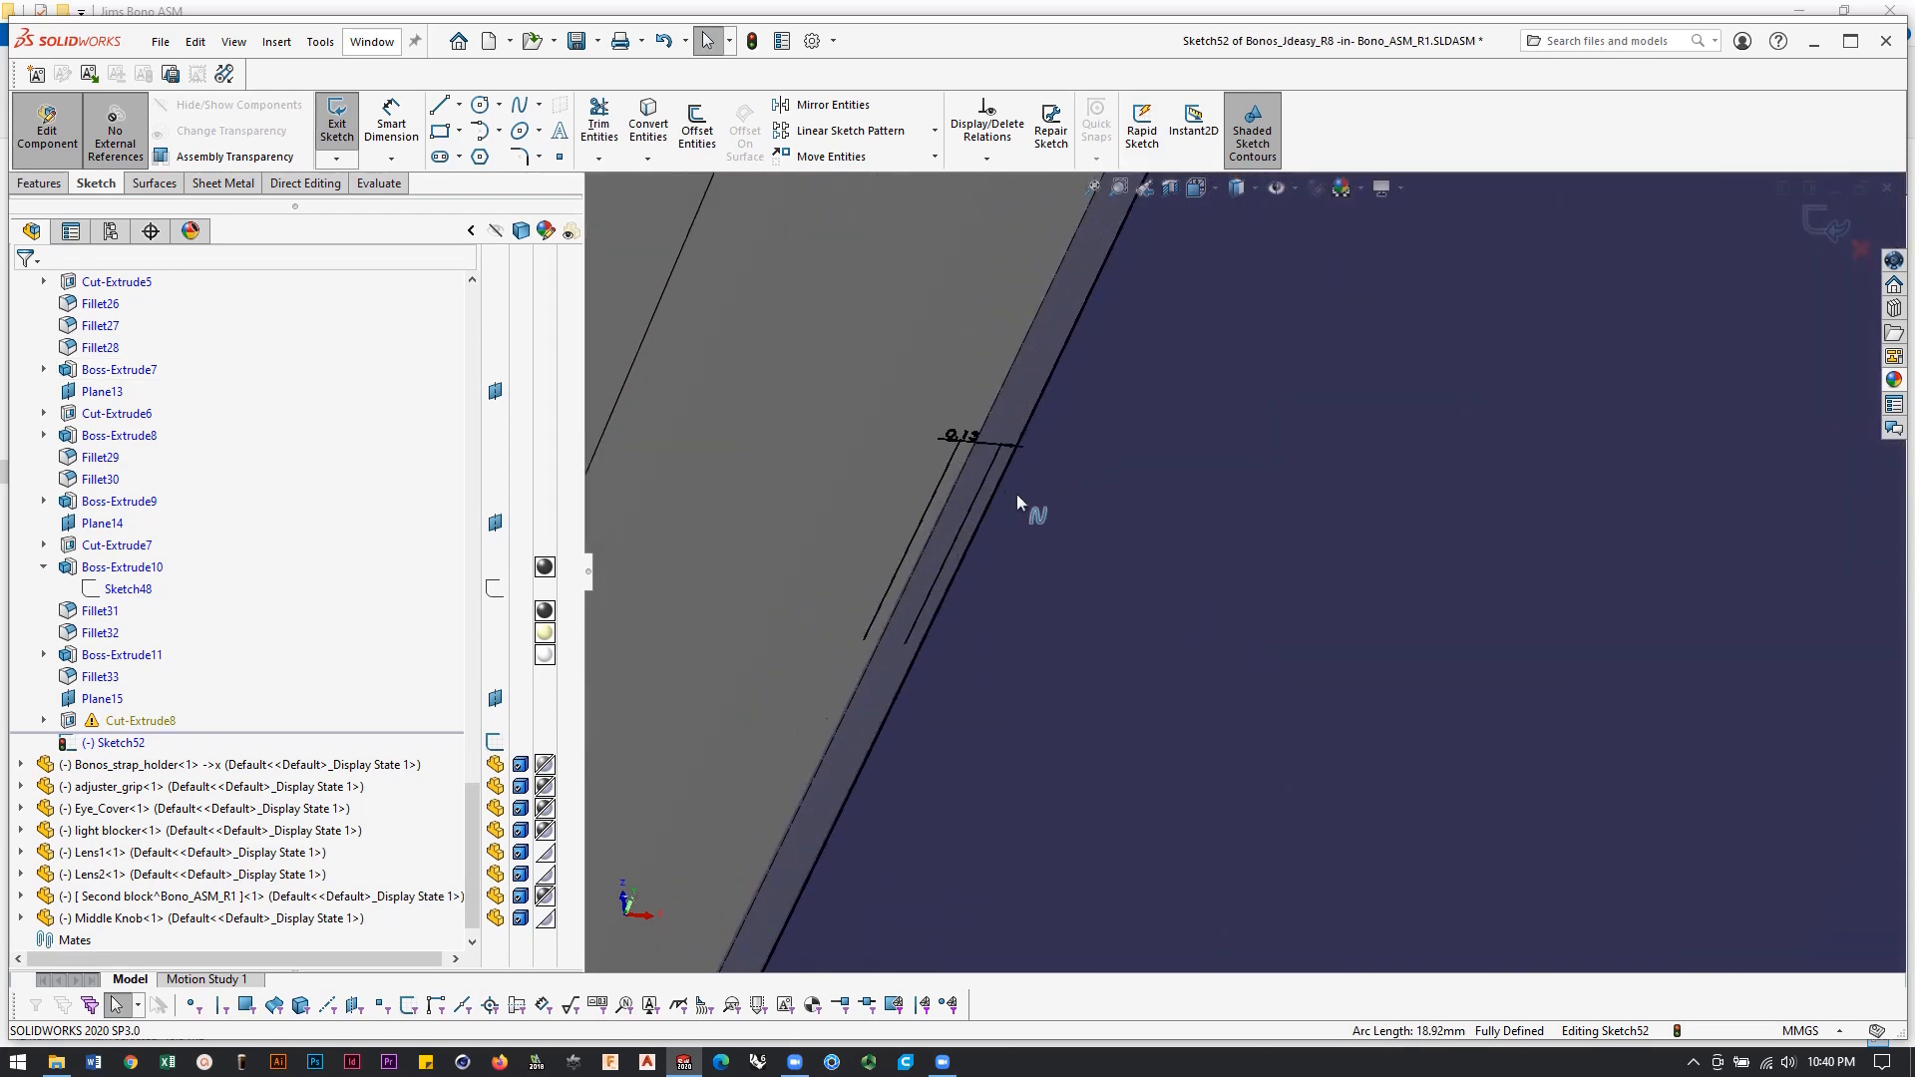
pyautogui.moveTo(1073, 535)
pyautogui.mouseDown(button='middle')
pyautogui.moveTo(1080, 520)
pyautogui.moveTo(1064, 530)
pyautogui.mouseUp(button='middle')
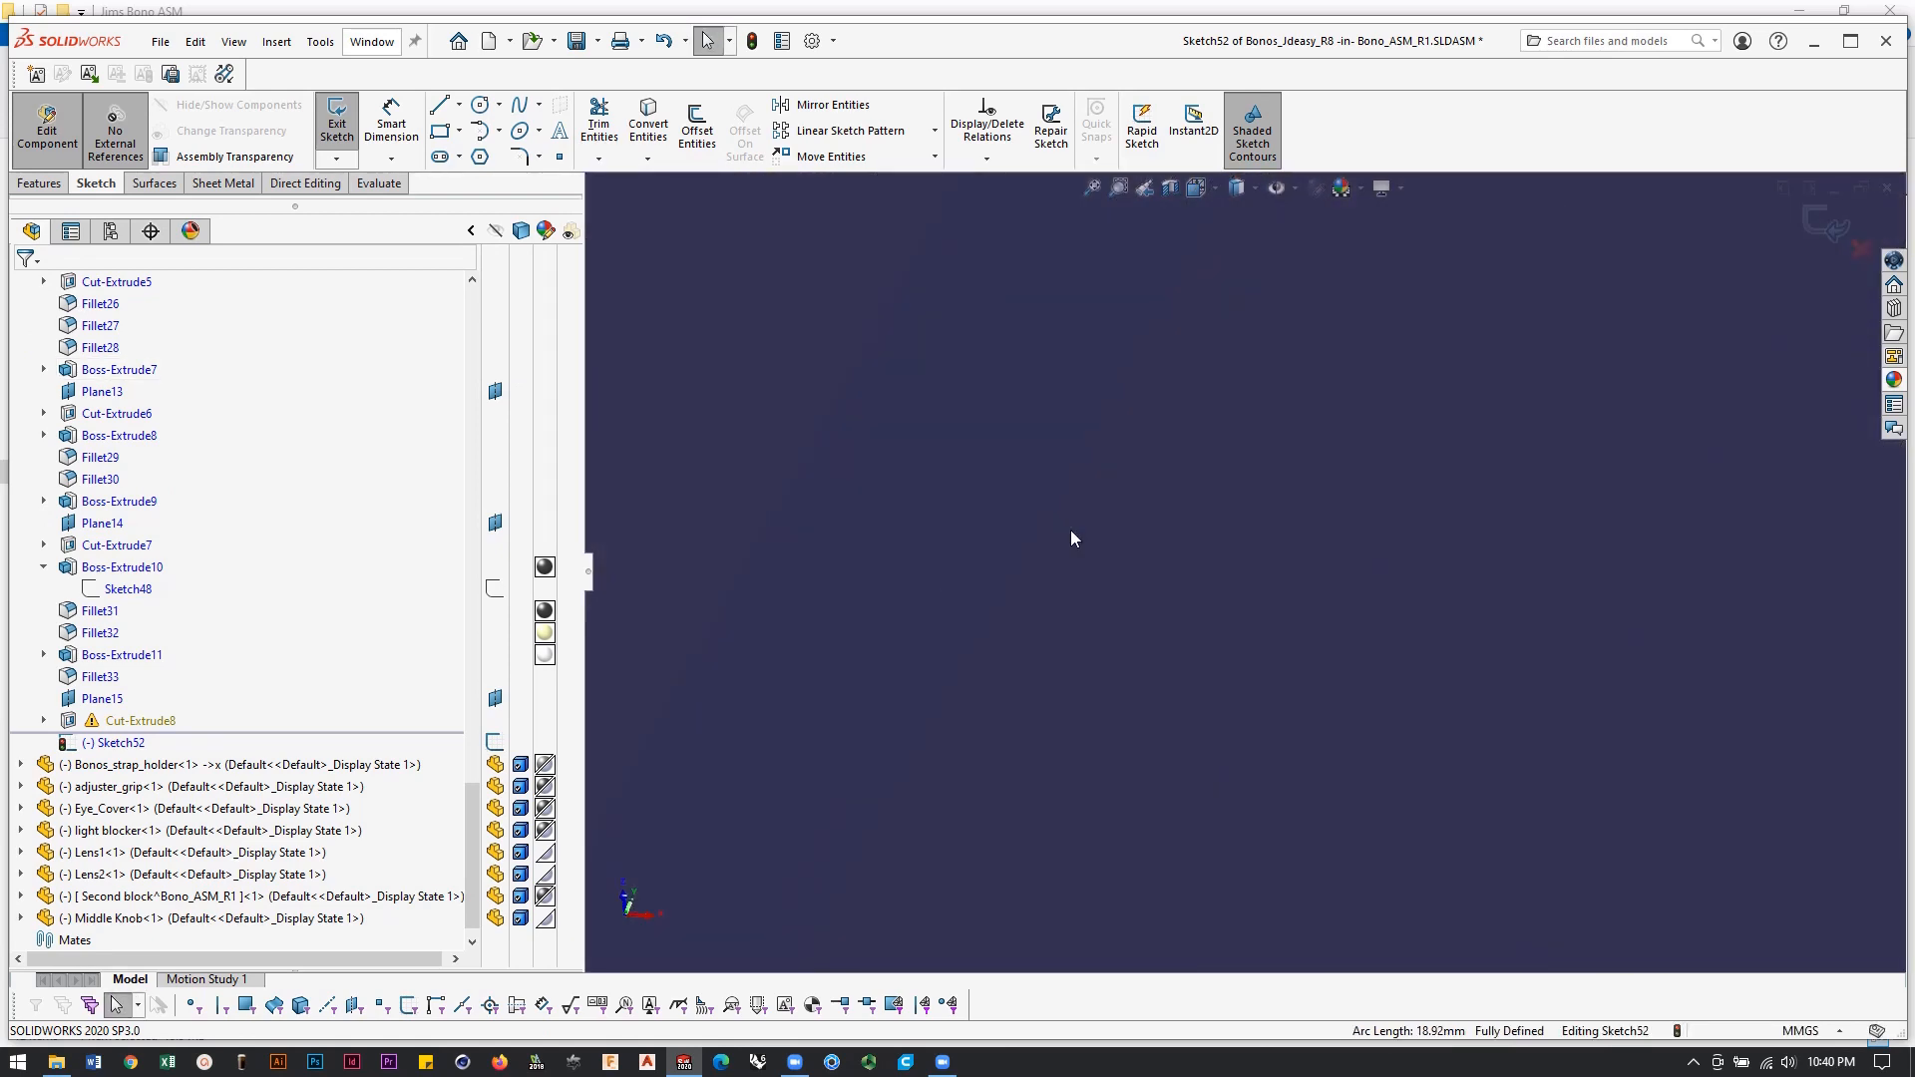
pyautogui.scroll(10, 1069, 530)
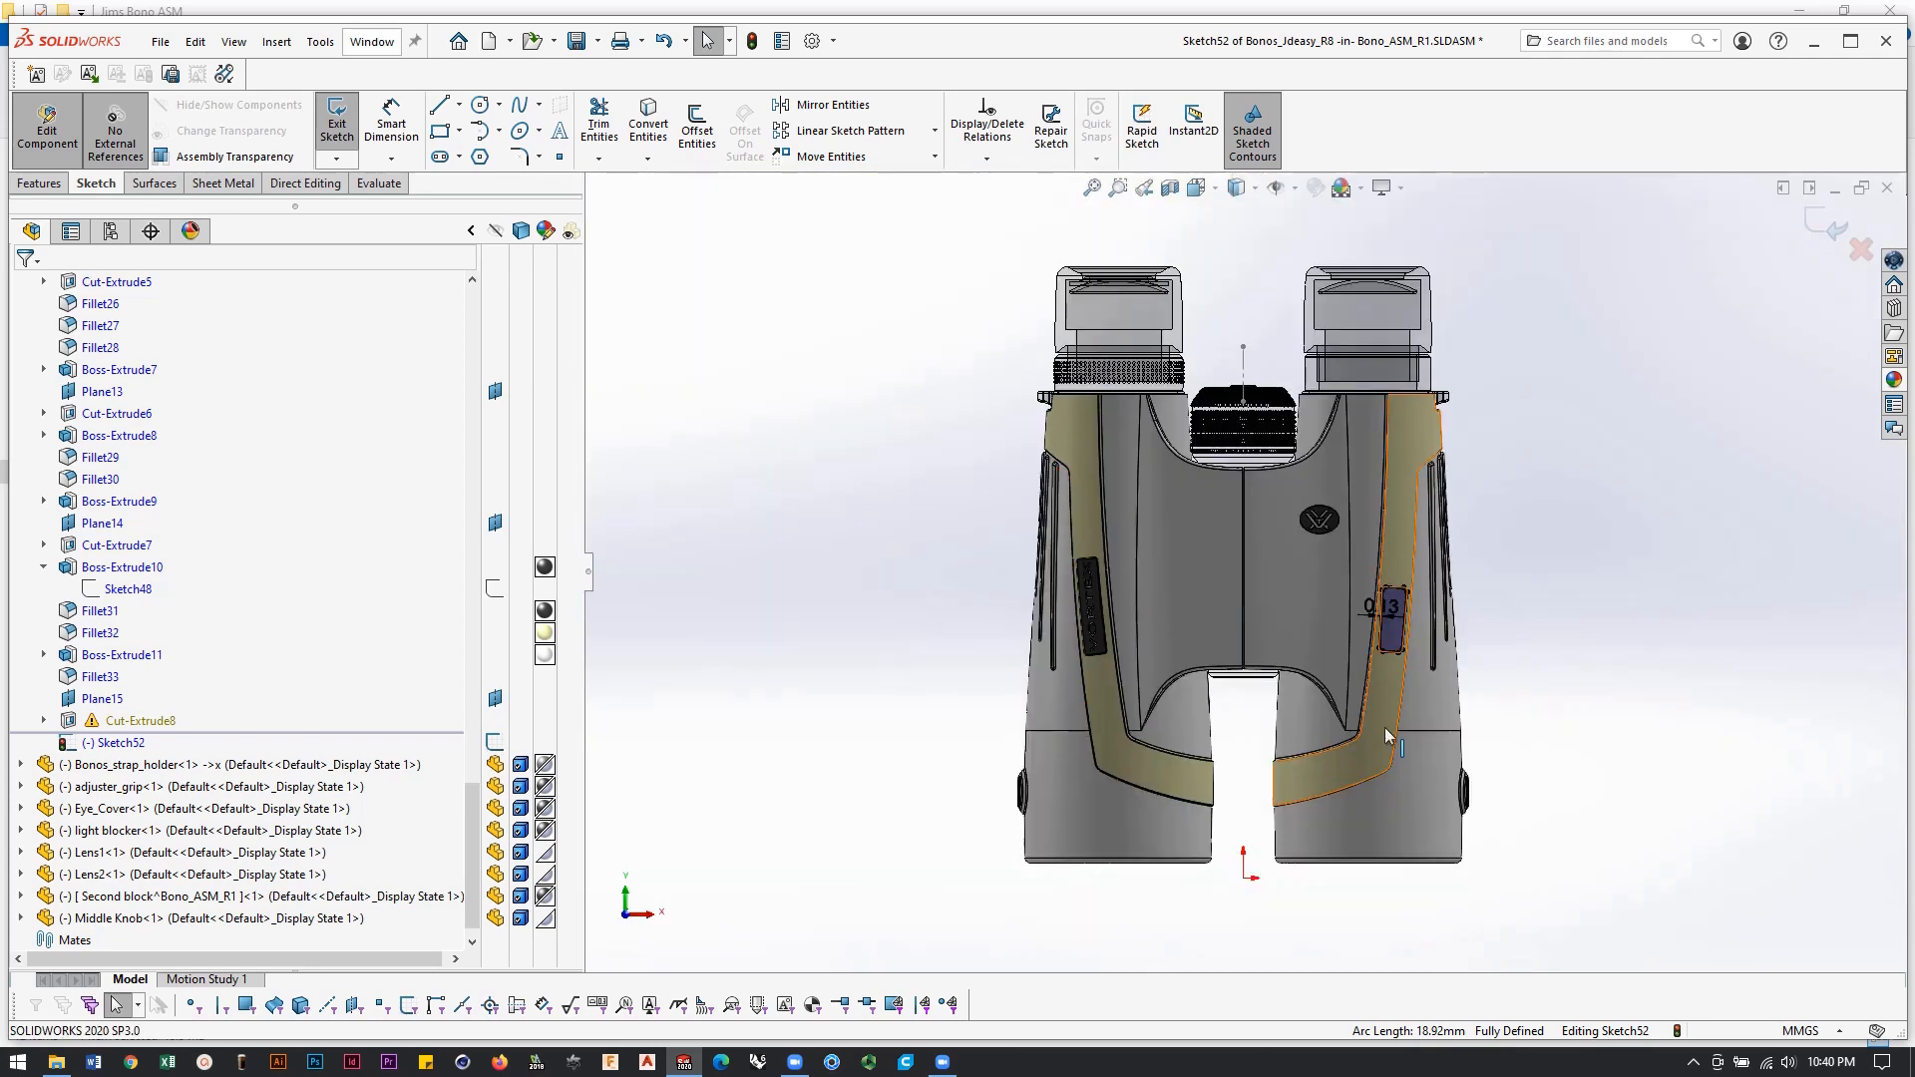
pyautogui.scroll(-10, 1276, 642)
pyautogui.scroll(-5, 1277, 643)
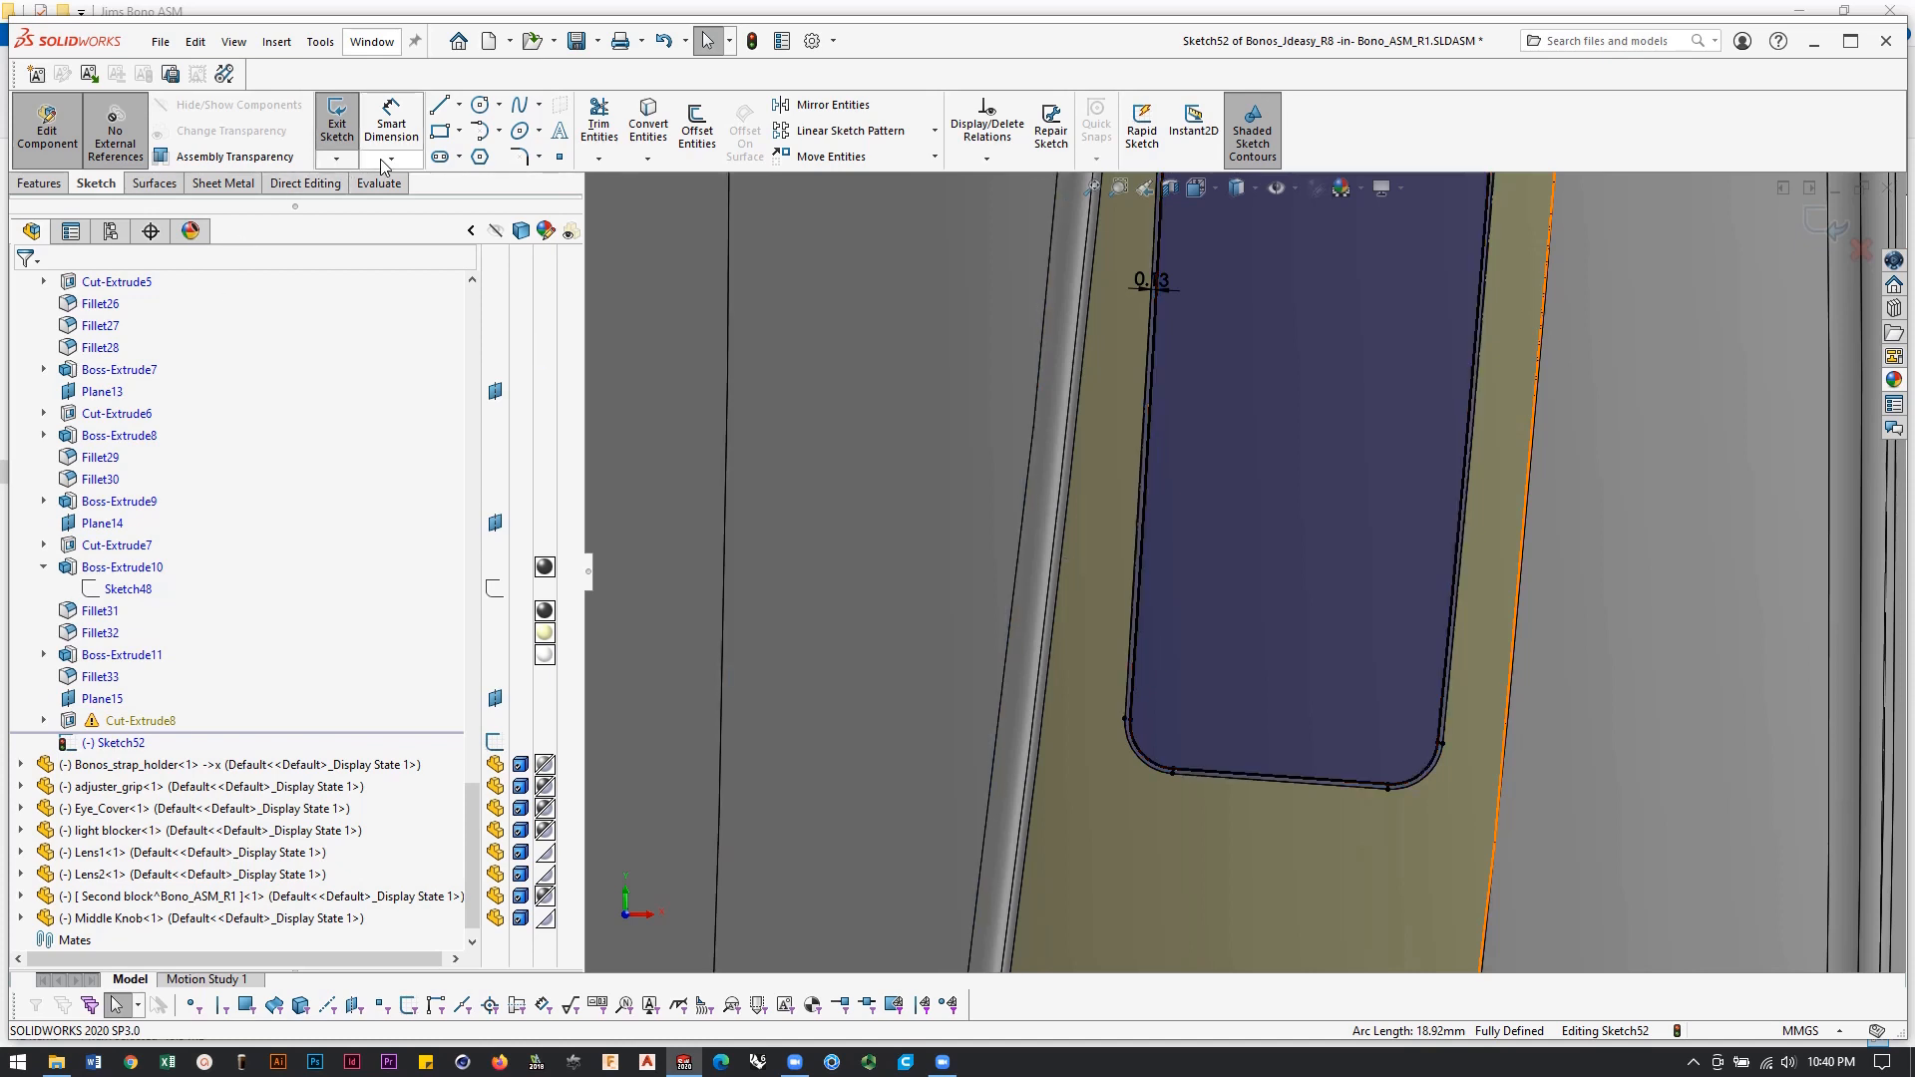
pyautogui.click(39, 183)
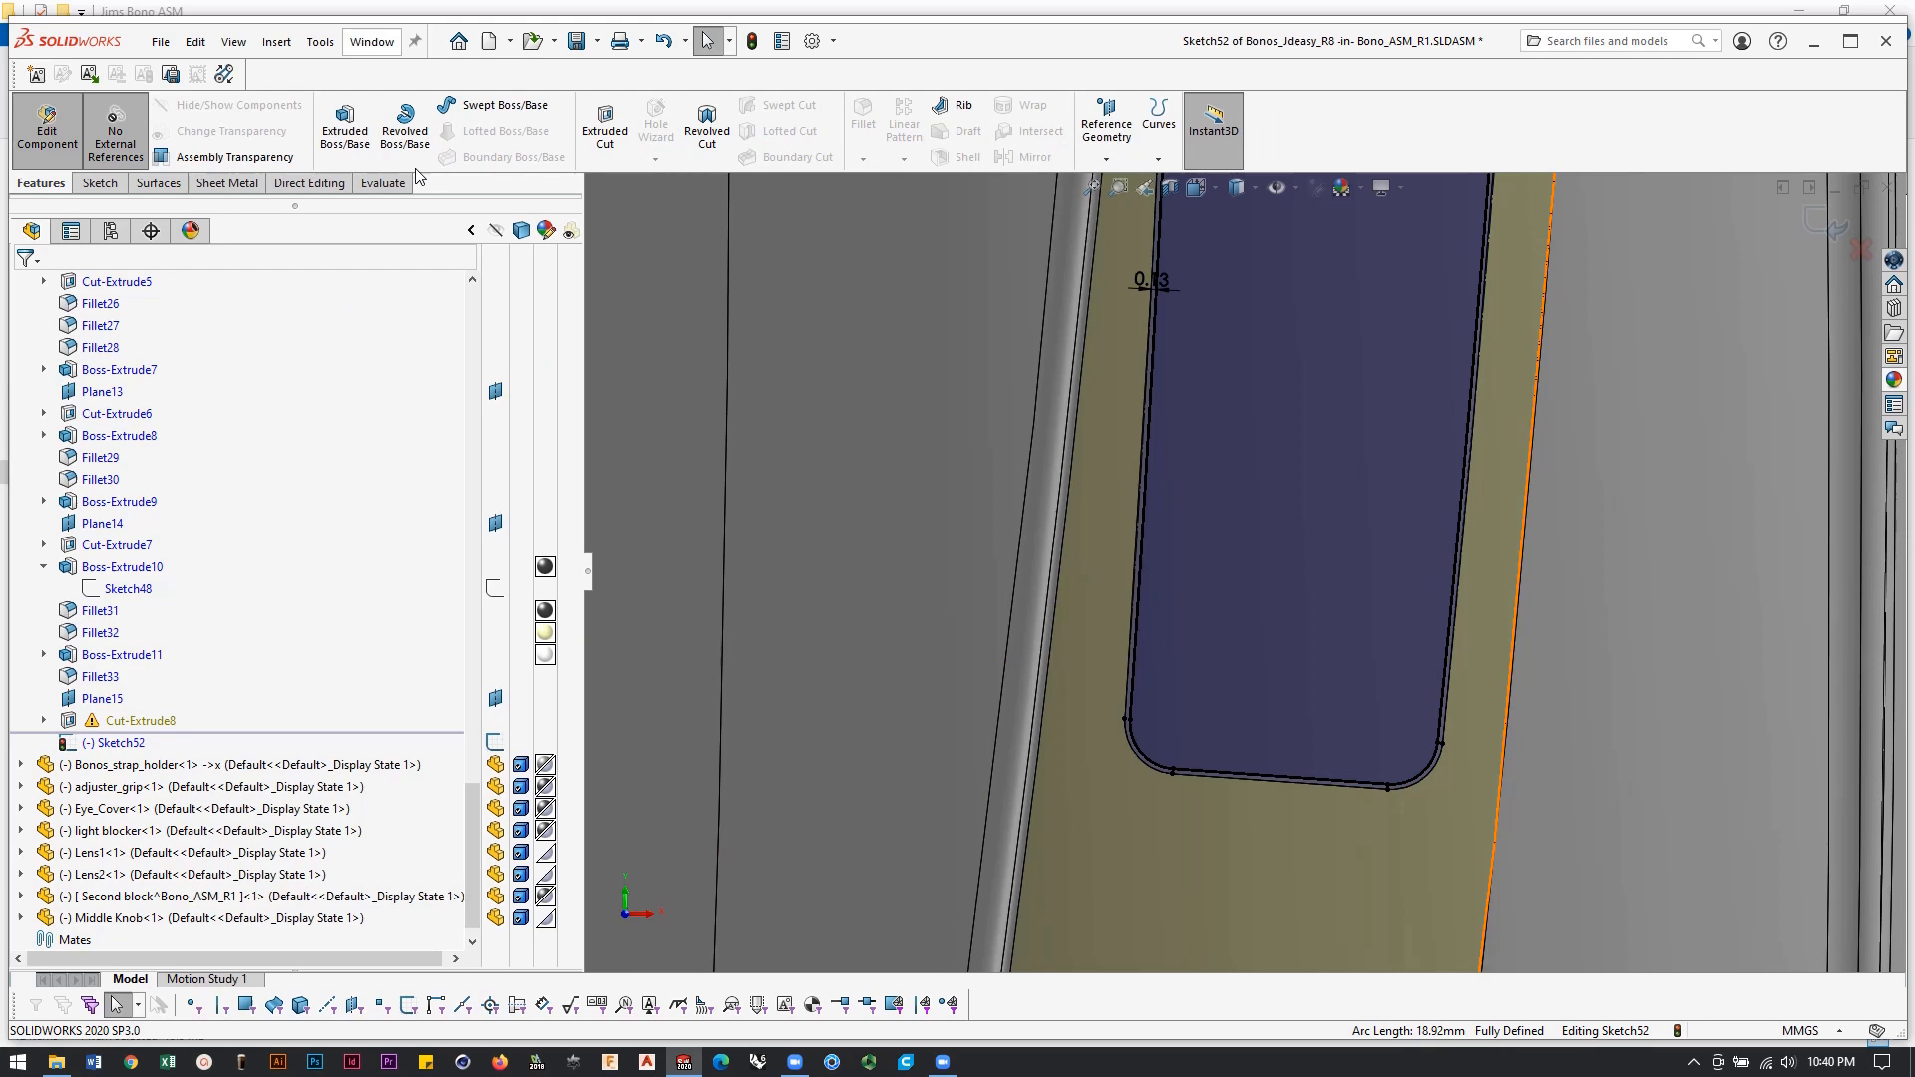
pyautogui.click(349, 140)
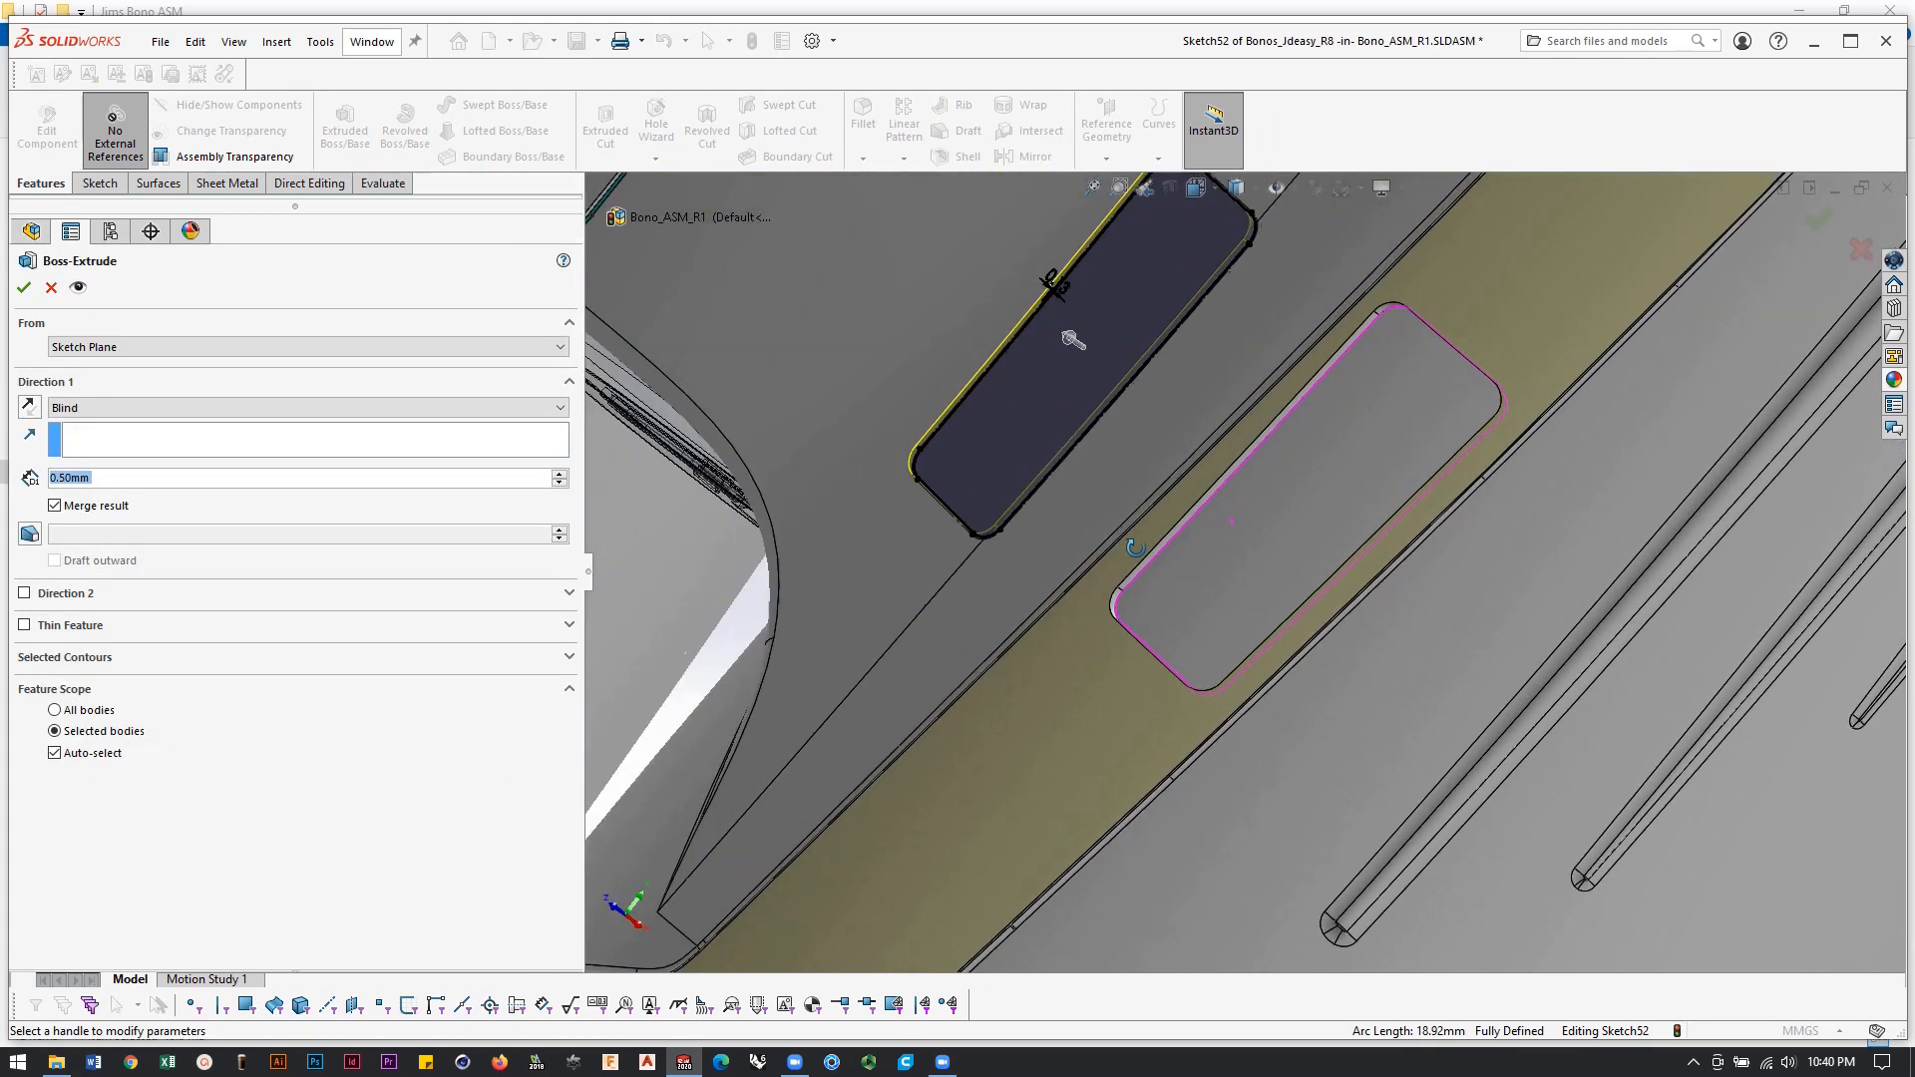
# Set the boss's start condition to Surface/Face/Plane and pick the pocket floor as the start face.
pyautogui.scroll(3, 1176, 429)
pyautogui.scroll(-5, 1193, 403)
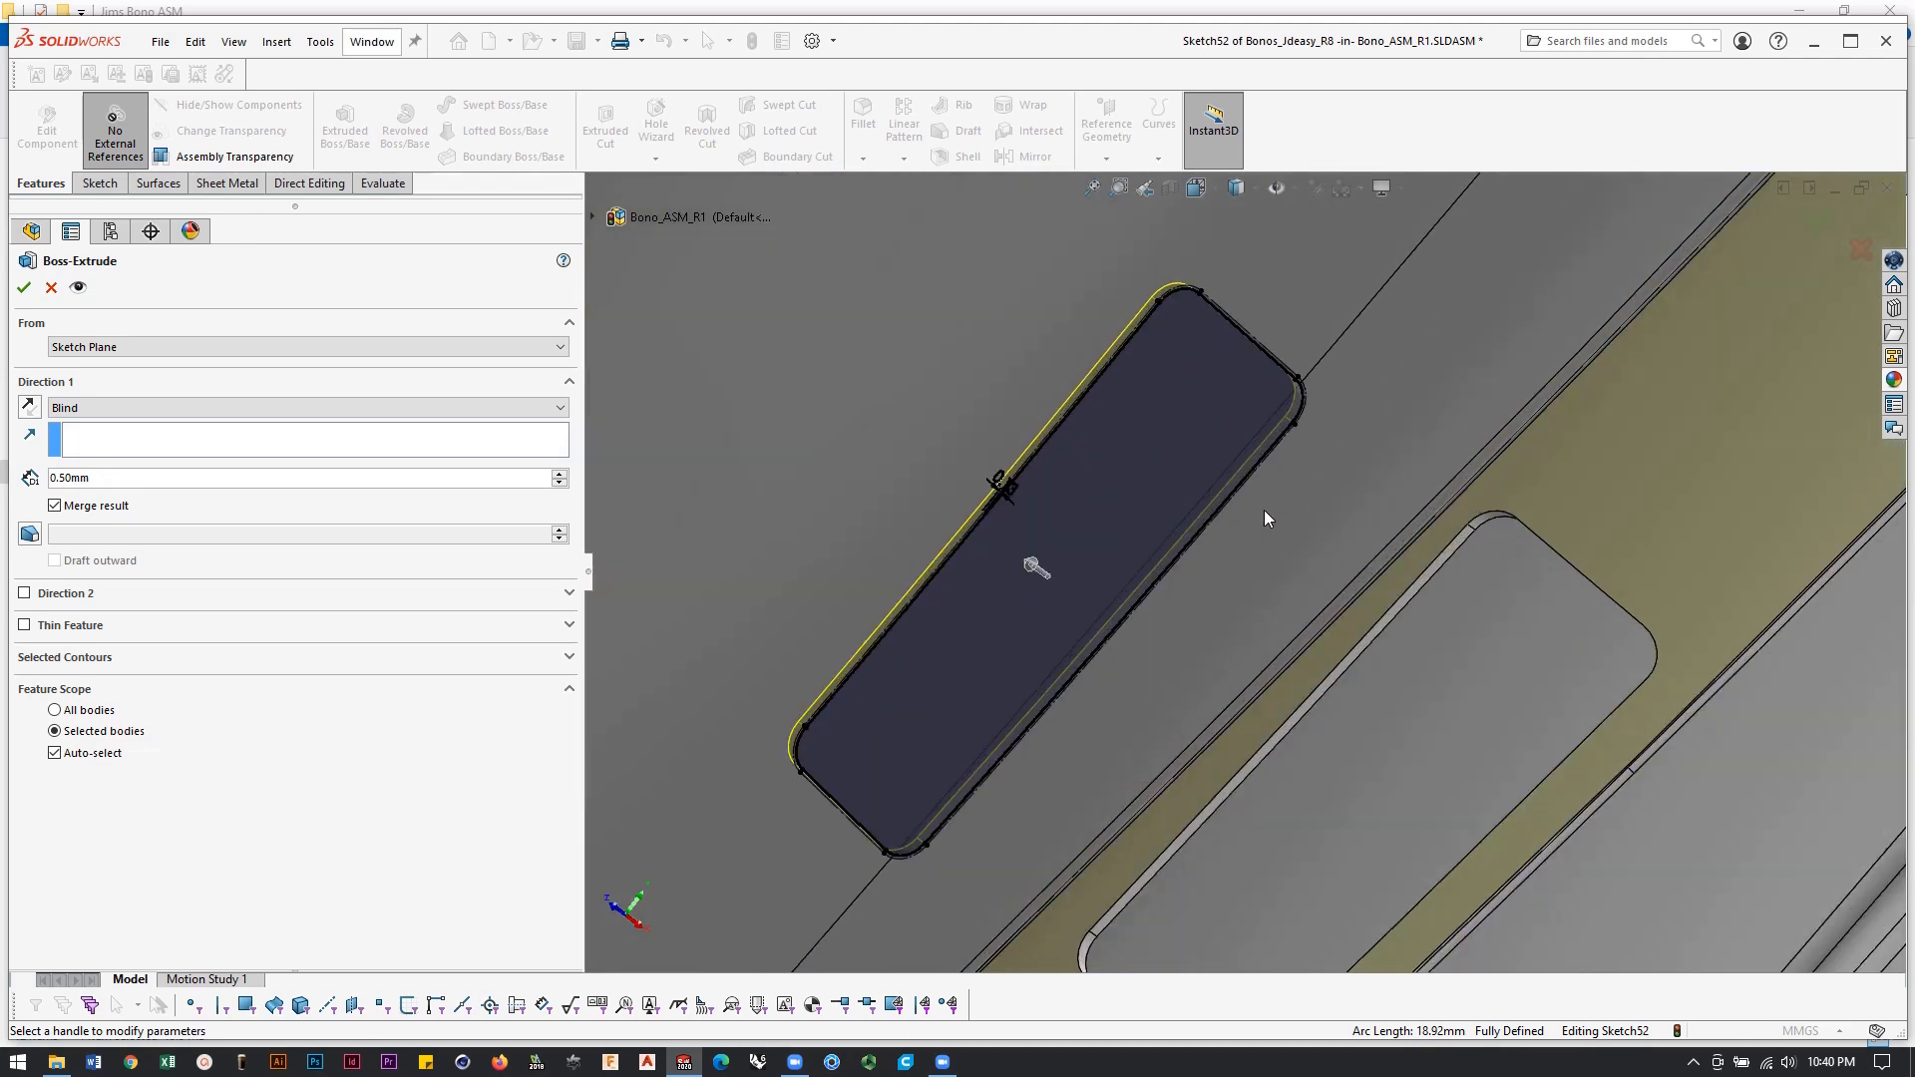
pyautogui.moveTo(1272, 516); pyautogui.dragTo(1141, 624, button='middle')
pyautogui.scroll(3, 1141, 628)
pyautogui.moveTo(1098, 692); pyautogui.dragTo(1154, 436, button='middle')
pyautogui.click(151, 346)
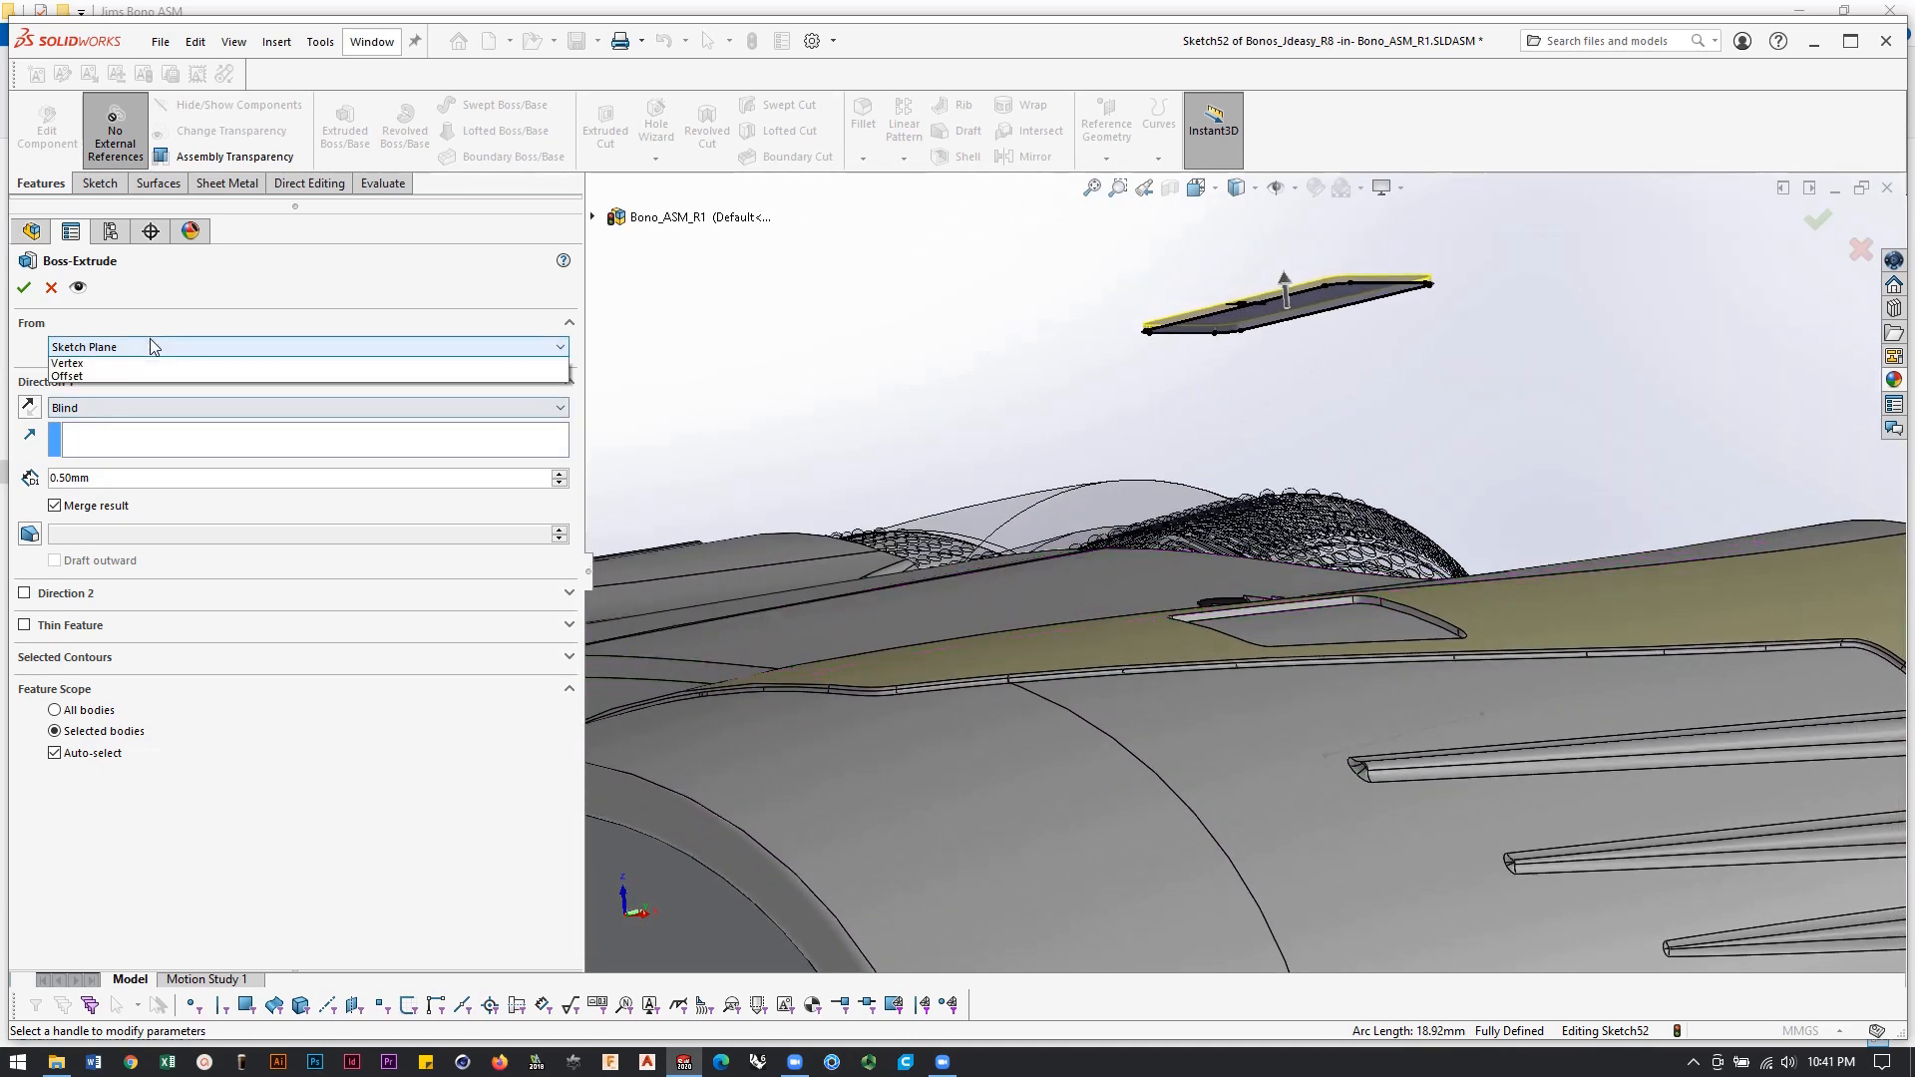
pyautogui.click(141, 380)
pyautogui.moveTo(1103, 464); pyautogui.dragTo(1060, 562, button='middle')
pyautogui.click(1183, 758)
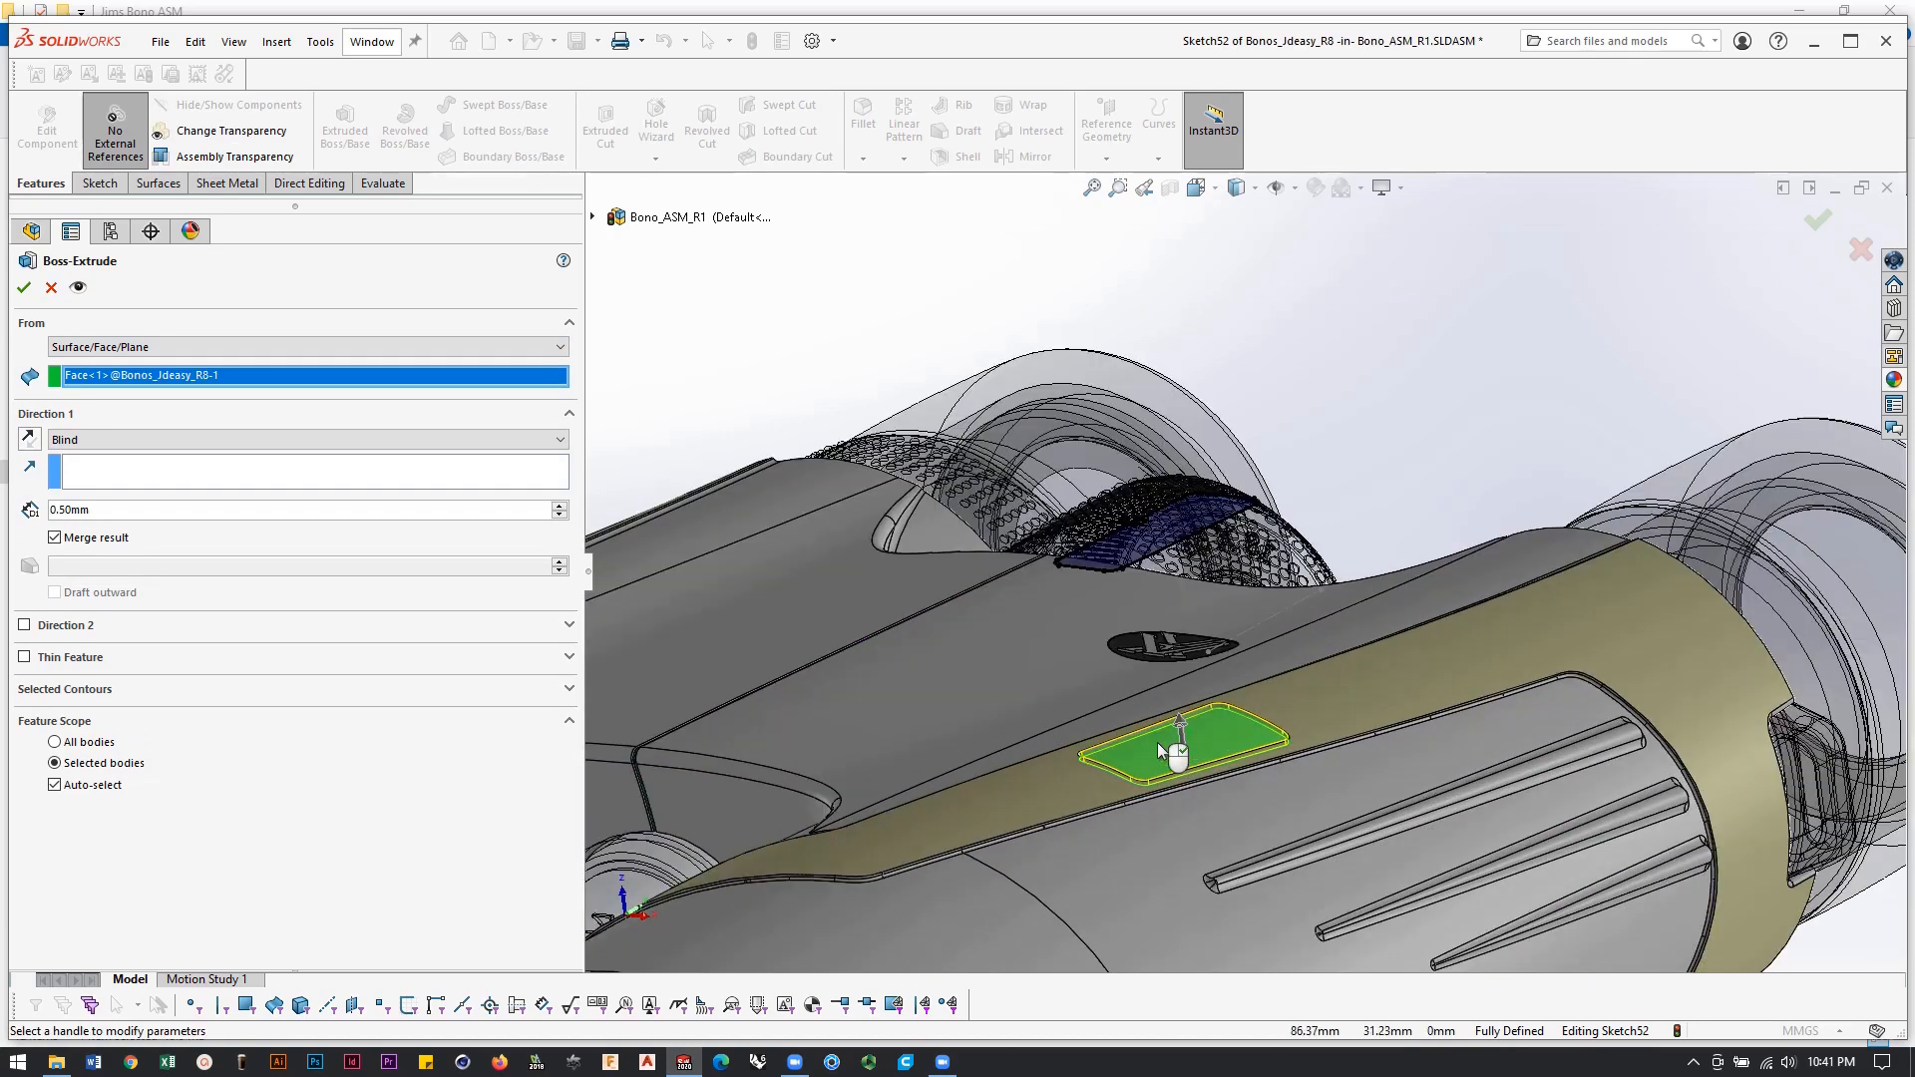
# Extrude the offset outline 0.50 mm blind from the pocket floor as a separate body, with Merge result turned off.
pyautogui.scroll(-10, 1156, 742)
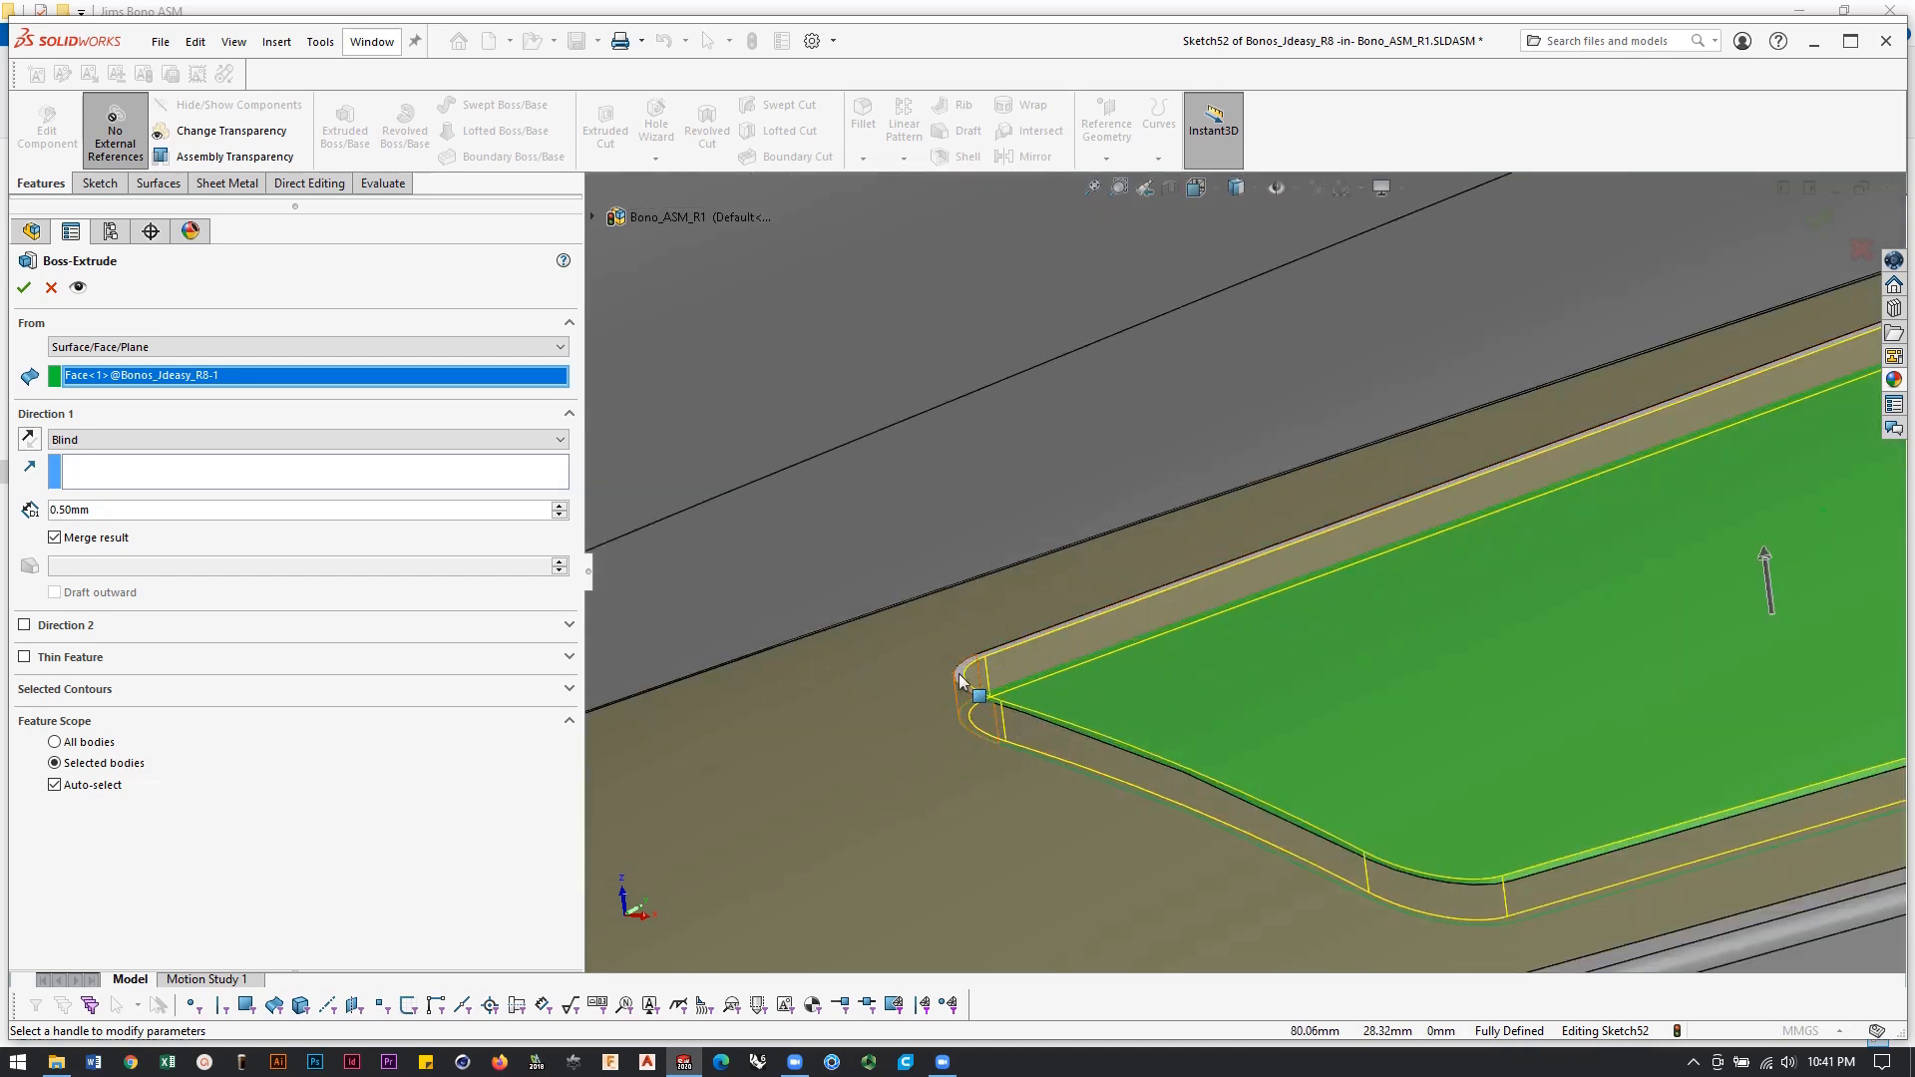
pyautogui.scroll(-5, 1044, 644)
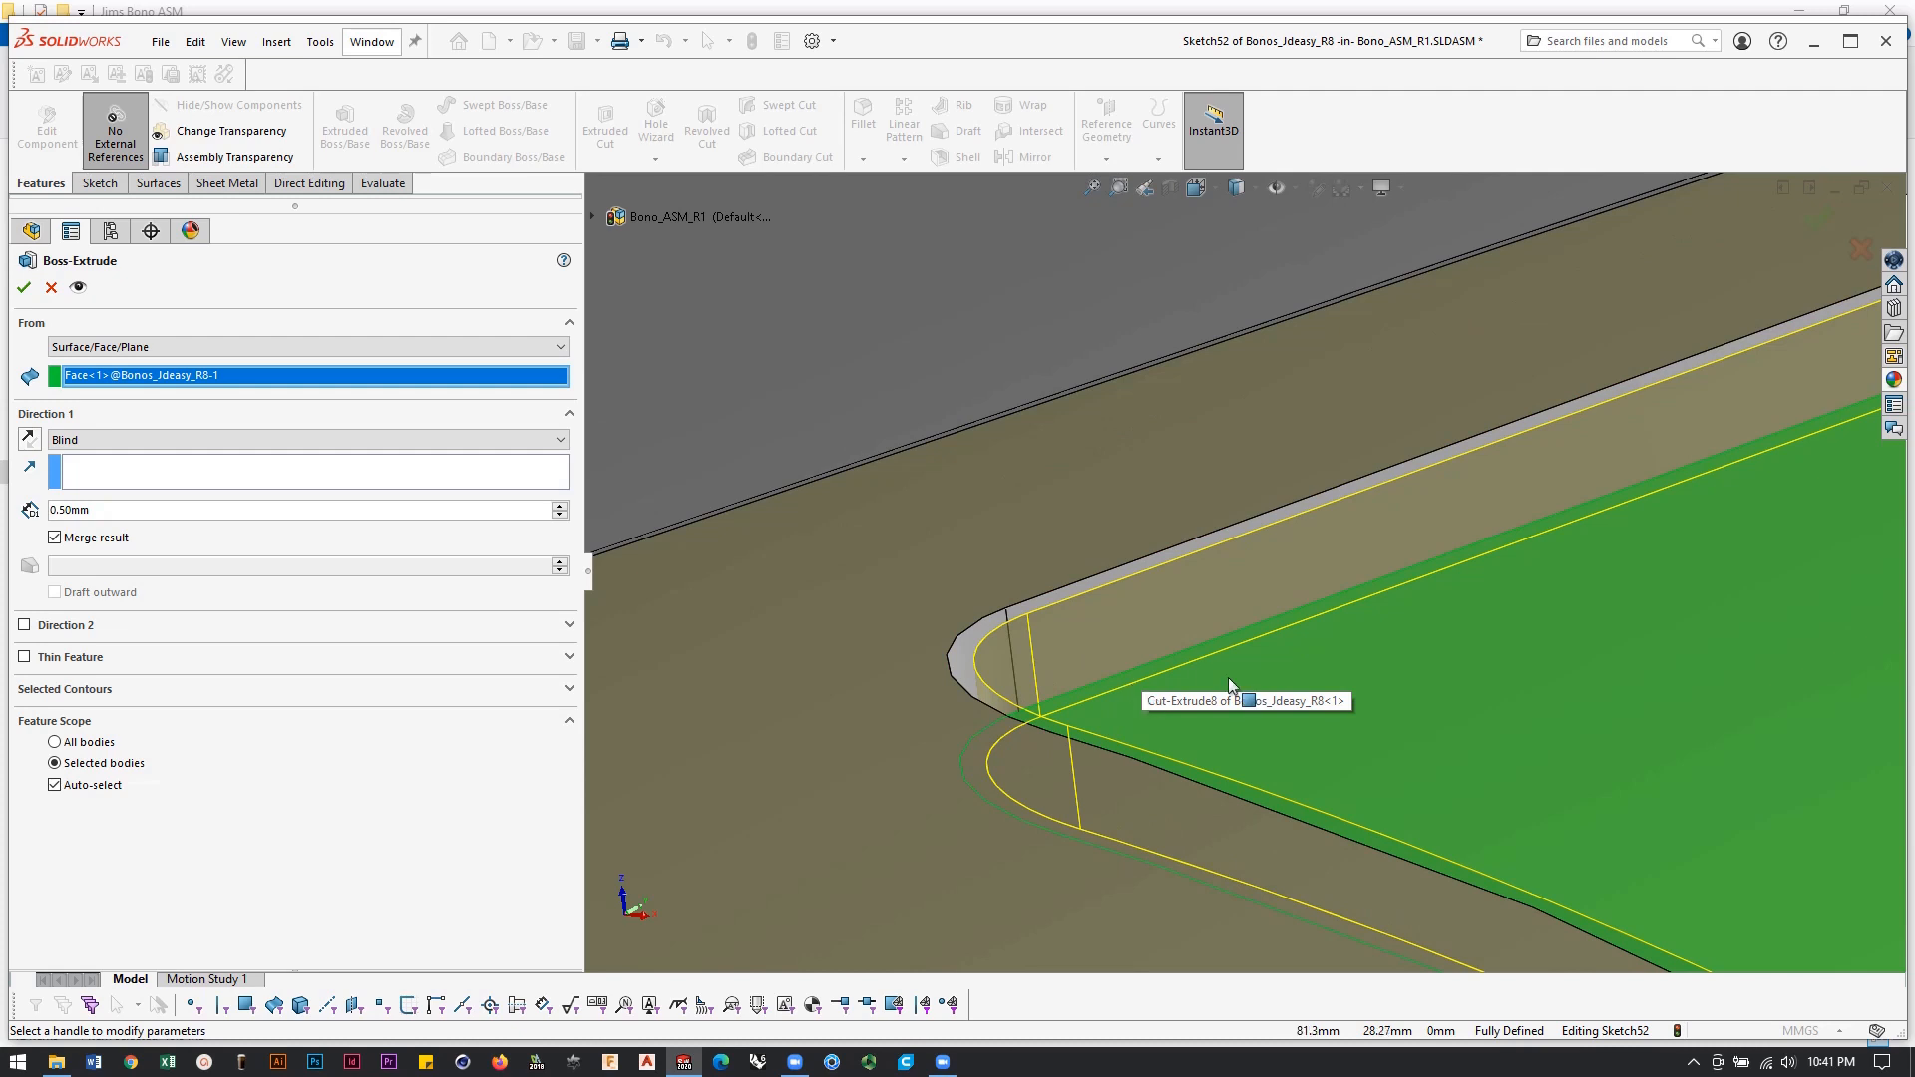
pyautogui.scroll(2, 1536, 596)
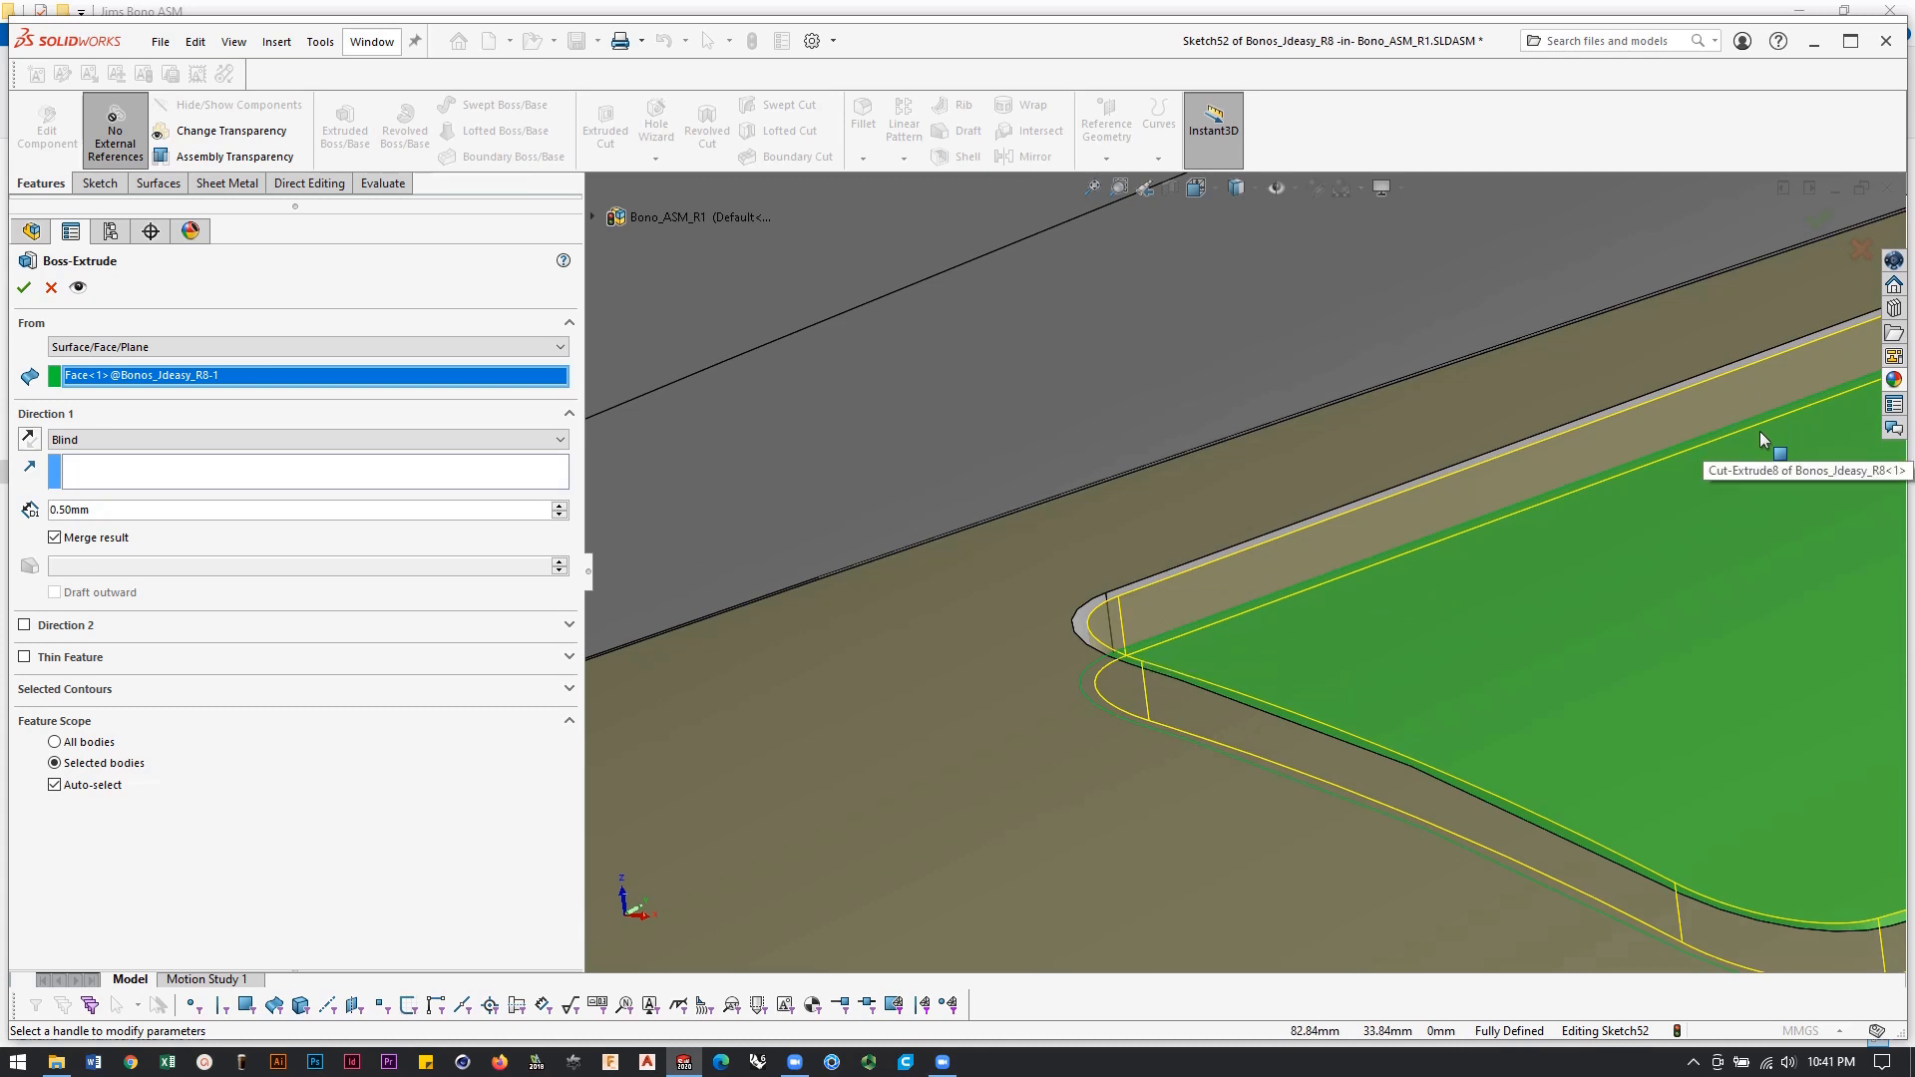
pyautogui.scroll(5, 1745, 479)
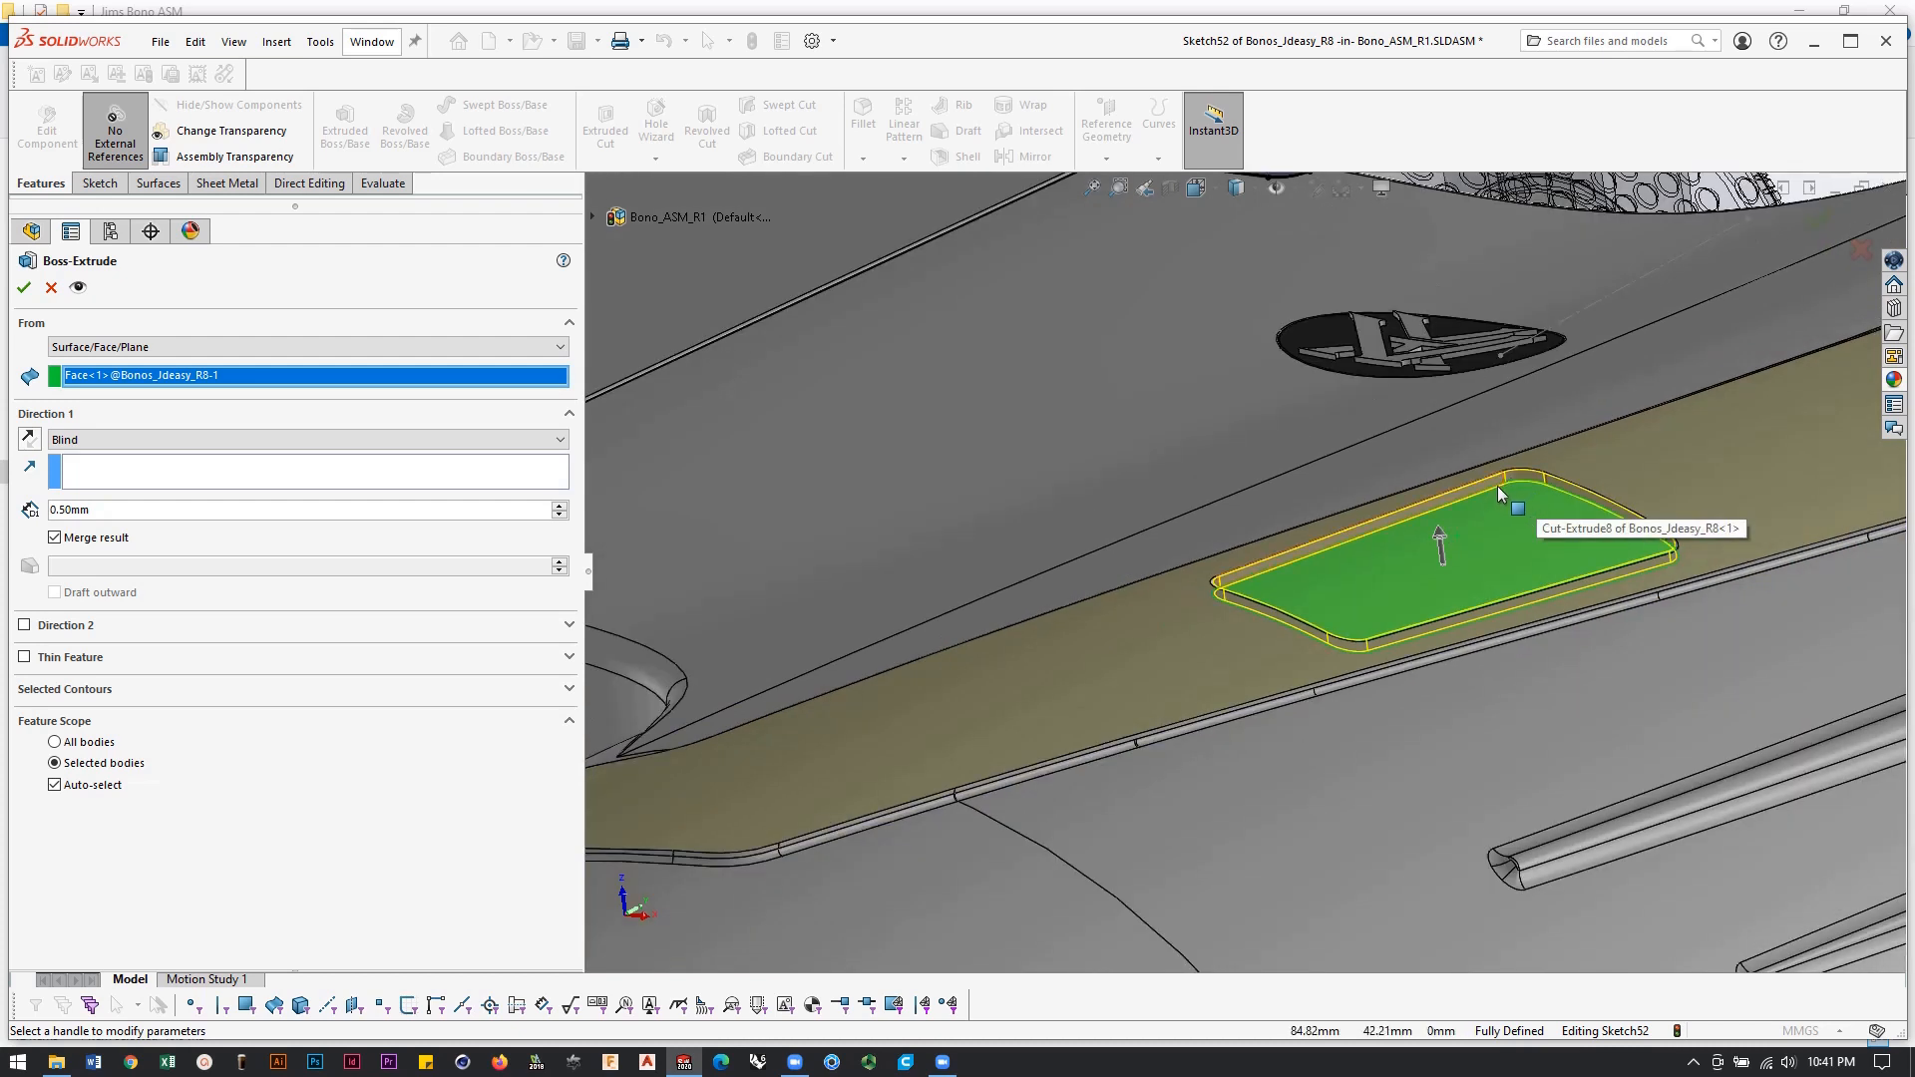
pyautogui.click(55, 537)
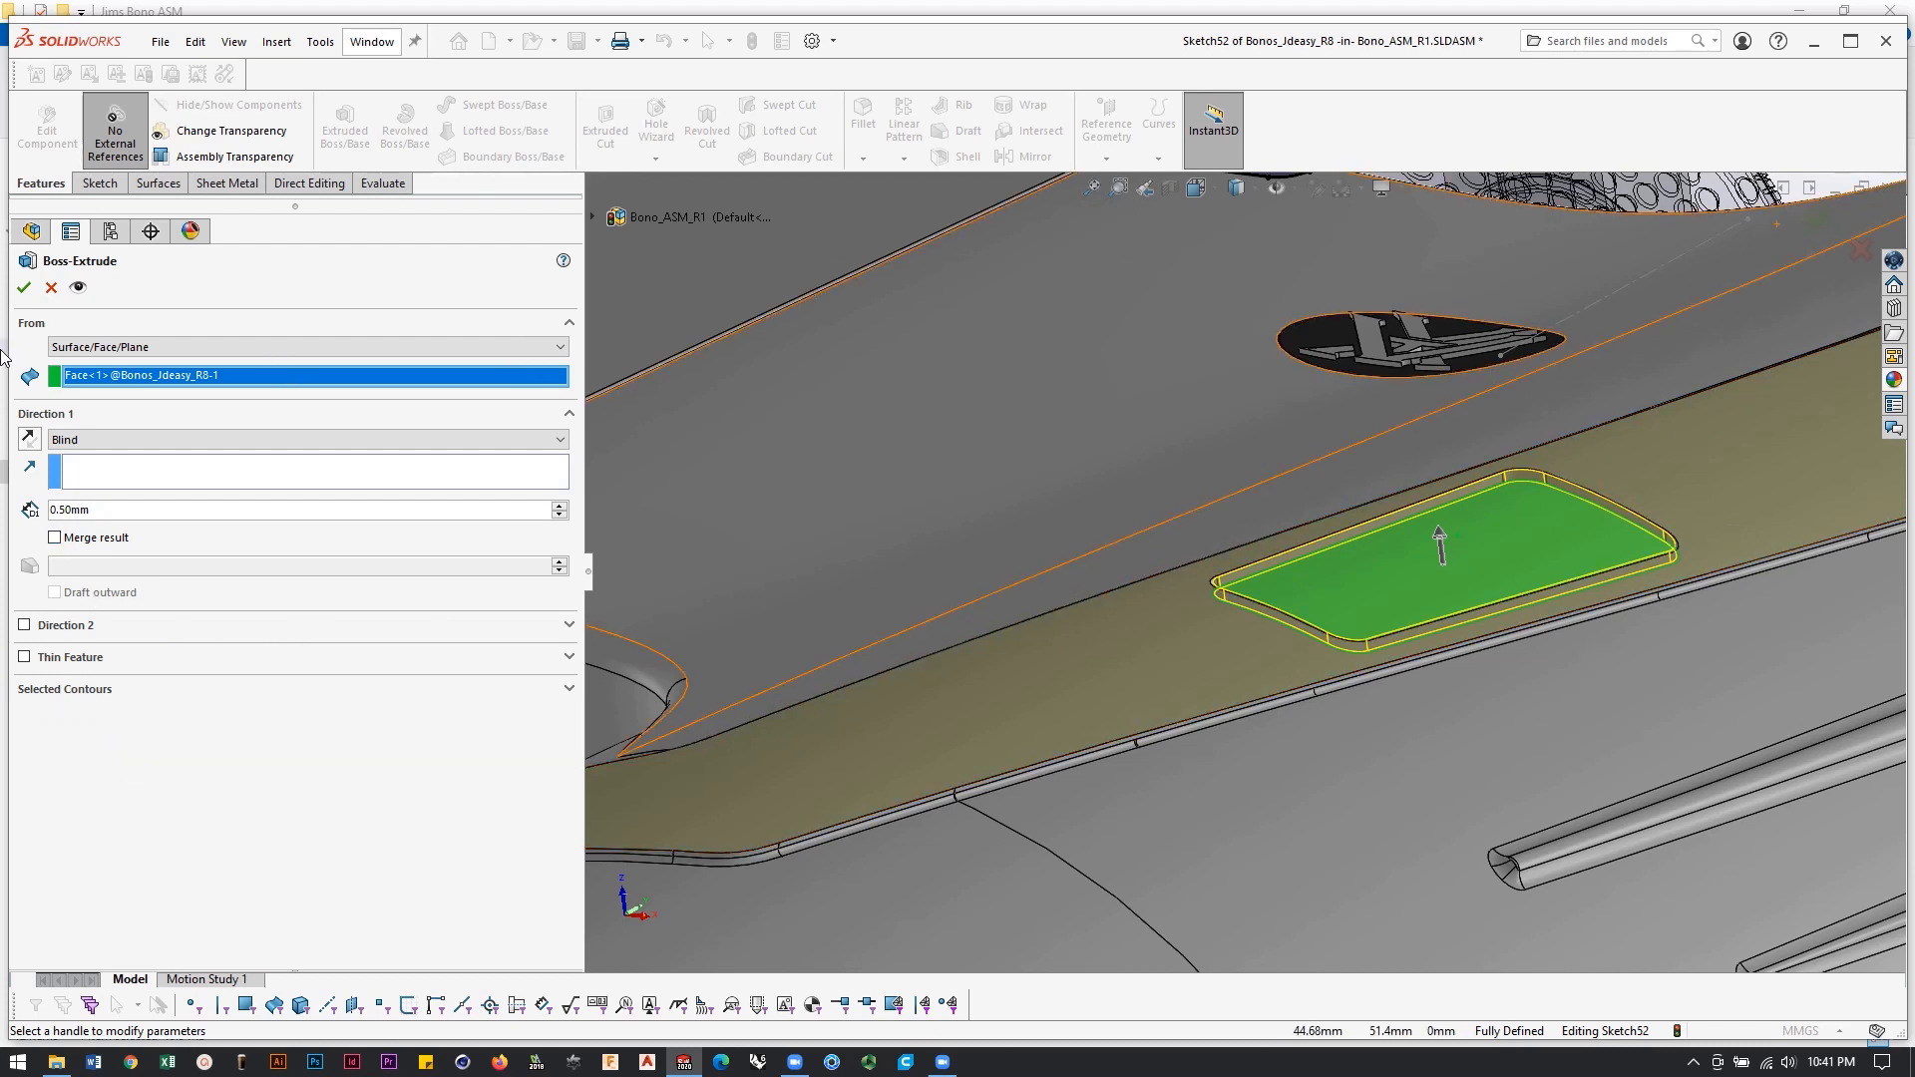
pyautogui.click(24, 286)
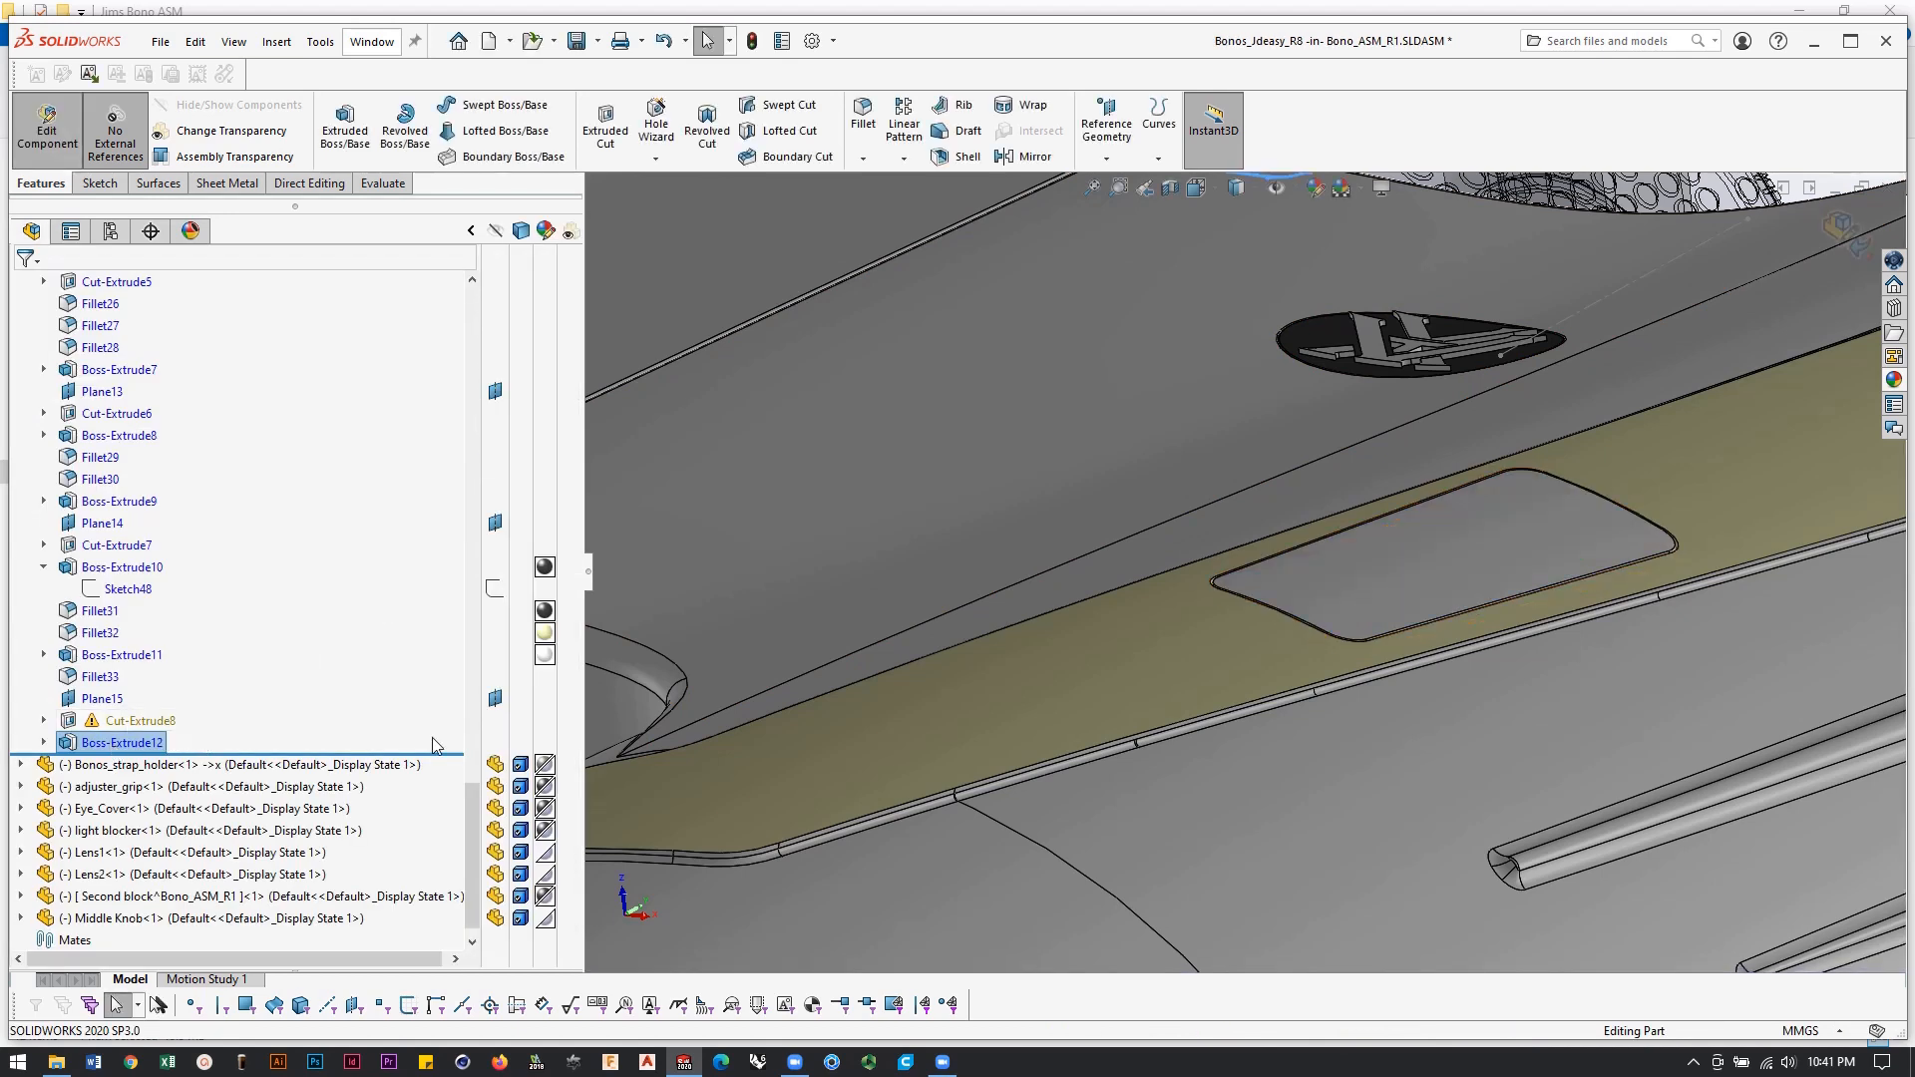
# Apply a dark grey colour appearance to the new inset's boss extrusion at part document level.
pyautogui.rightClick(543, 743)
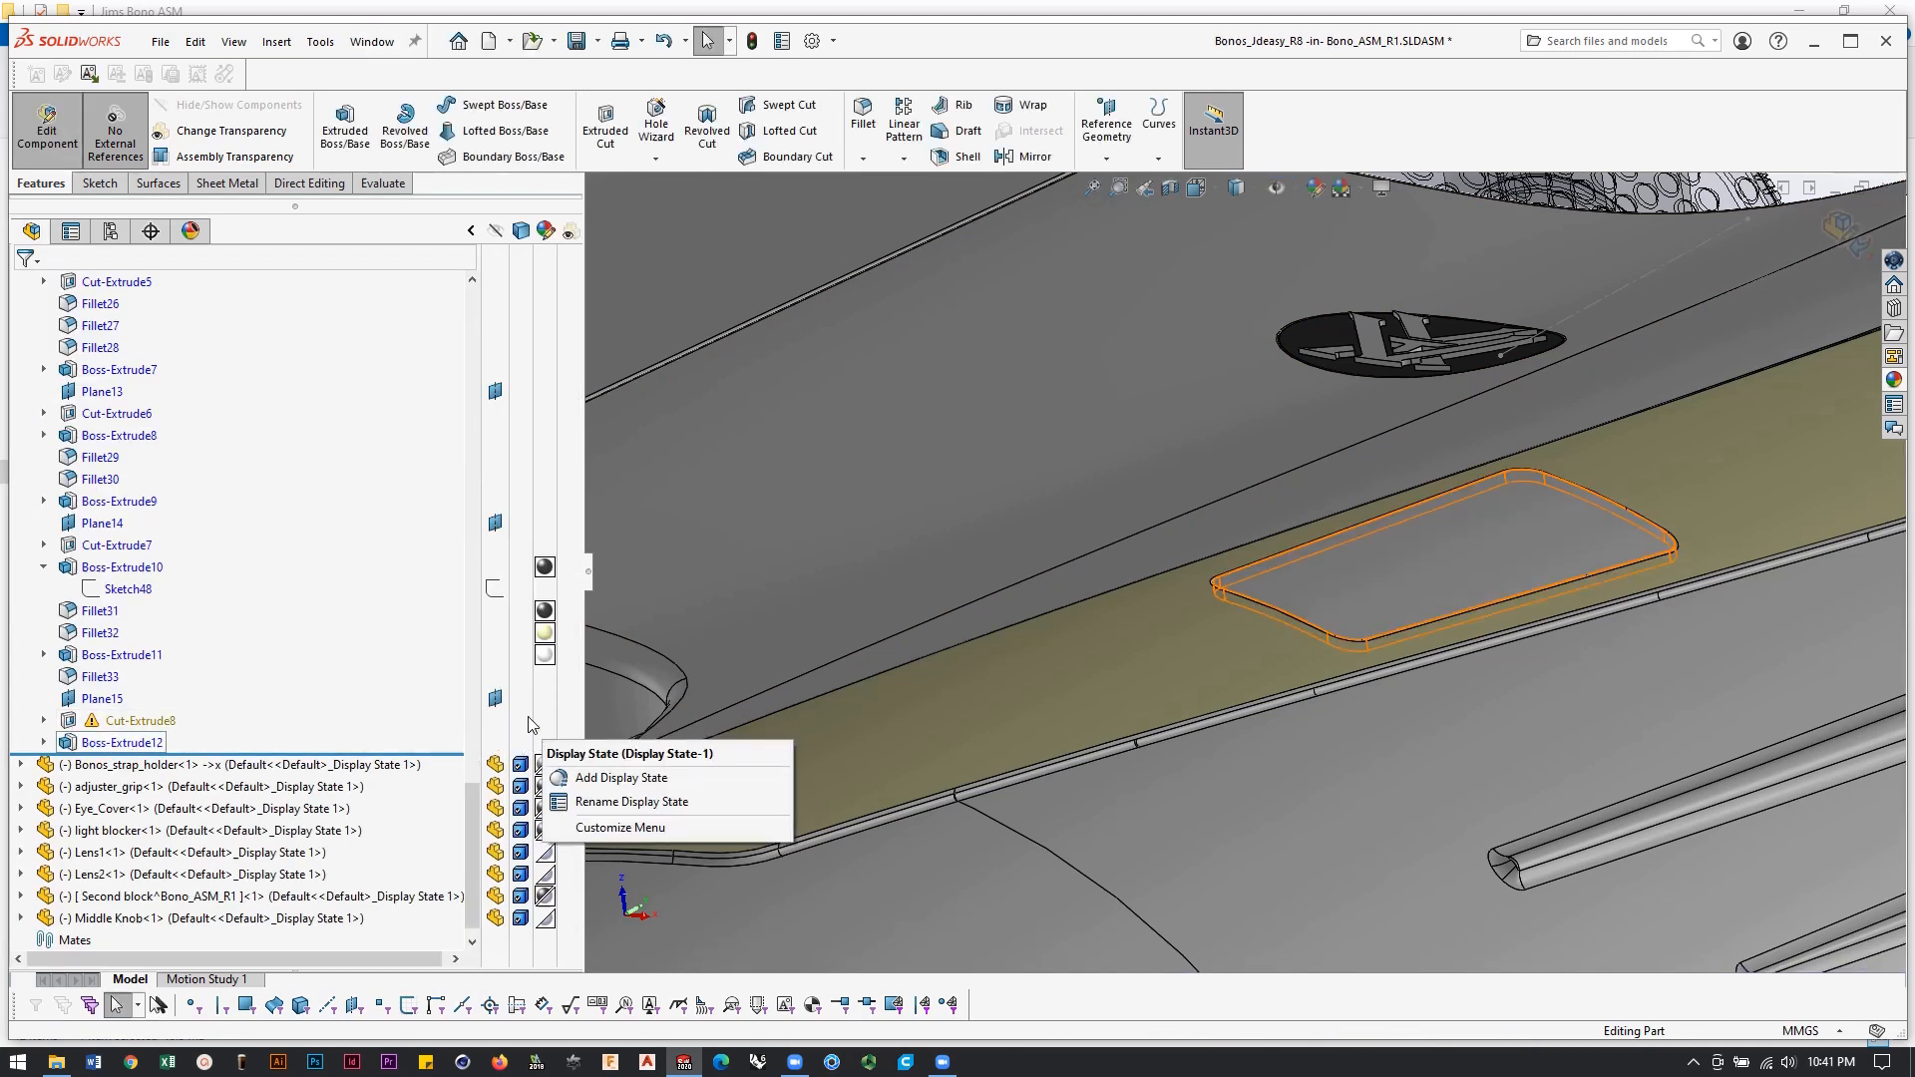
pyautogui.click(529, 725)
pyautogui.click(543, 745)
pyautogui.click(609, 762)
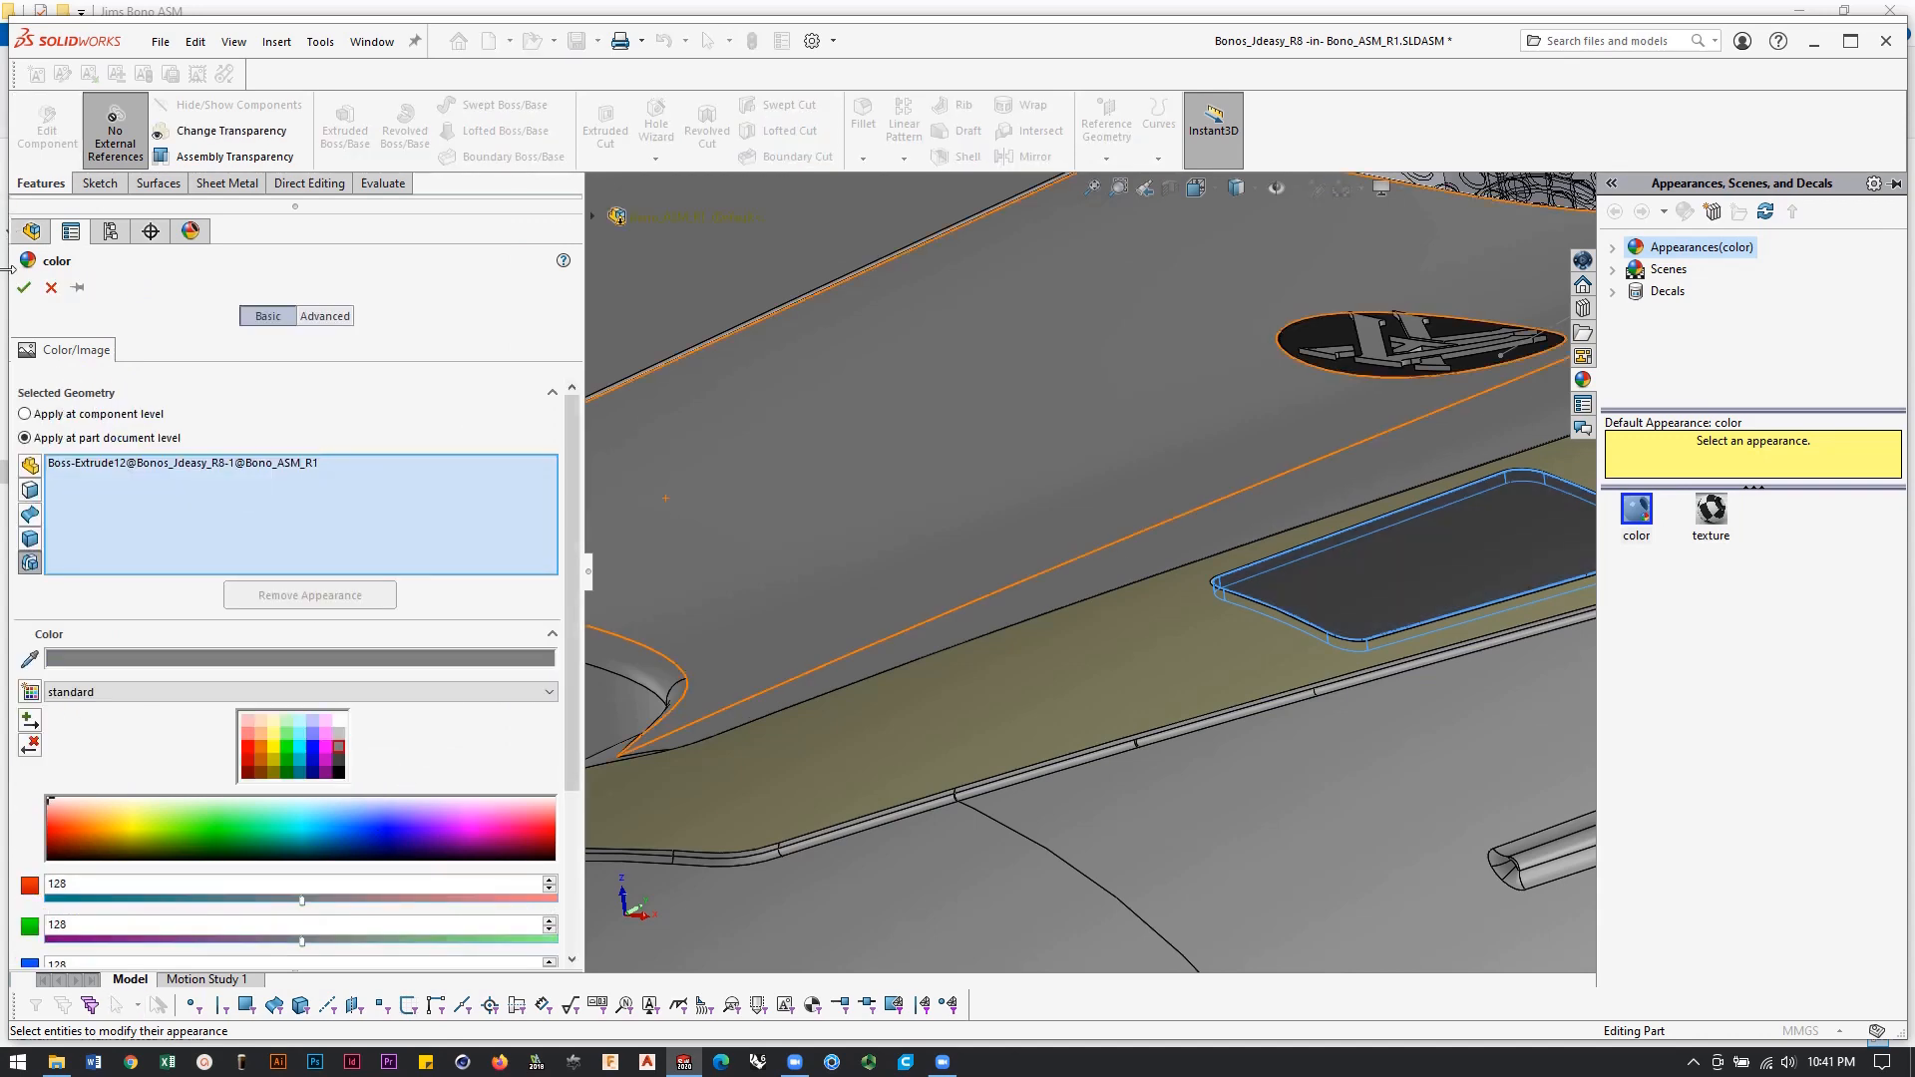
pyautogui.click(24, 288)
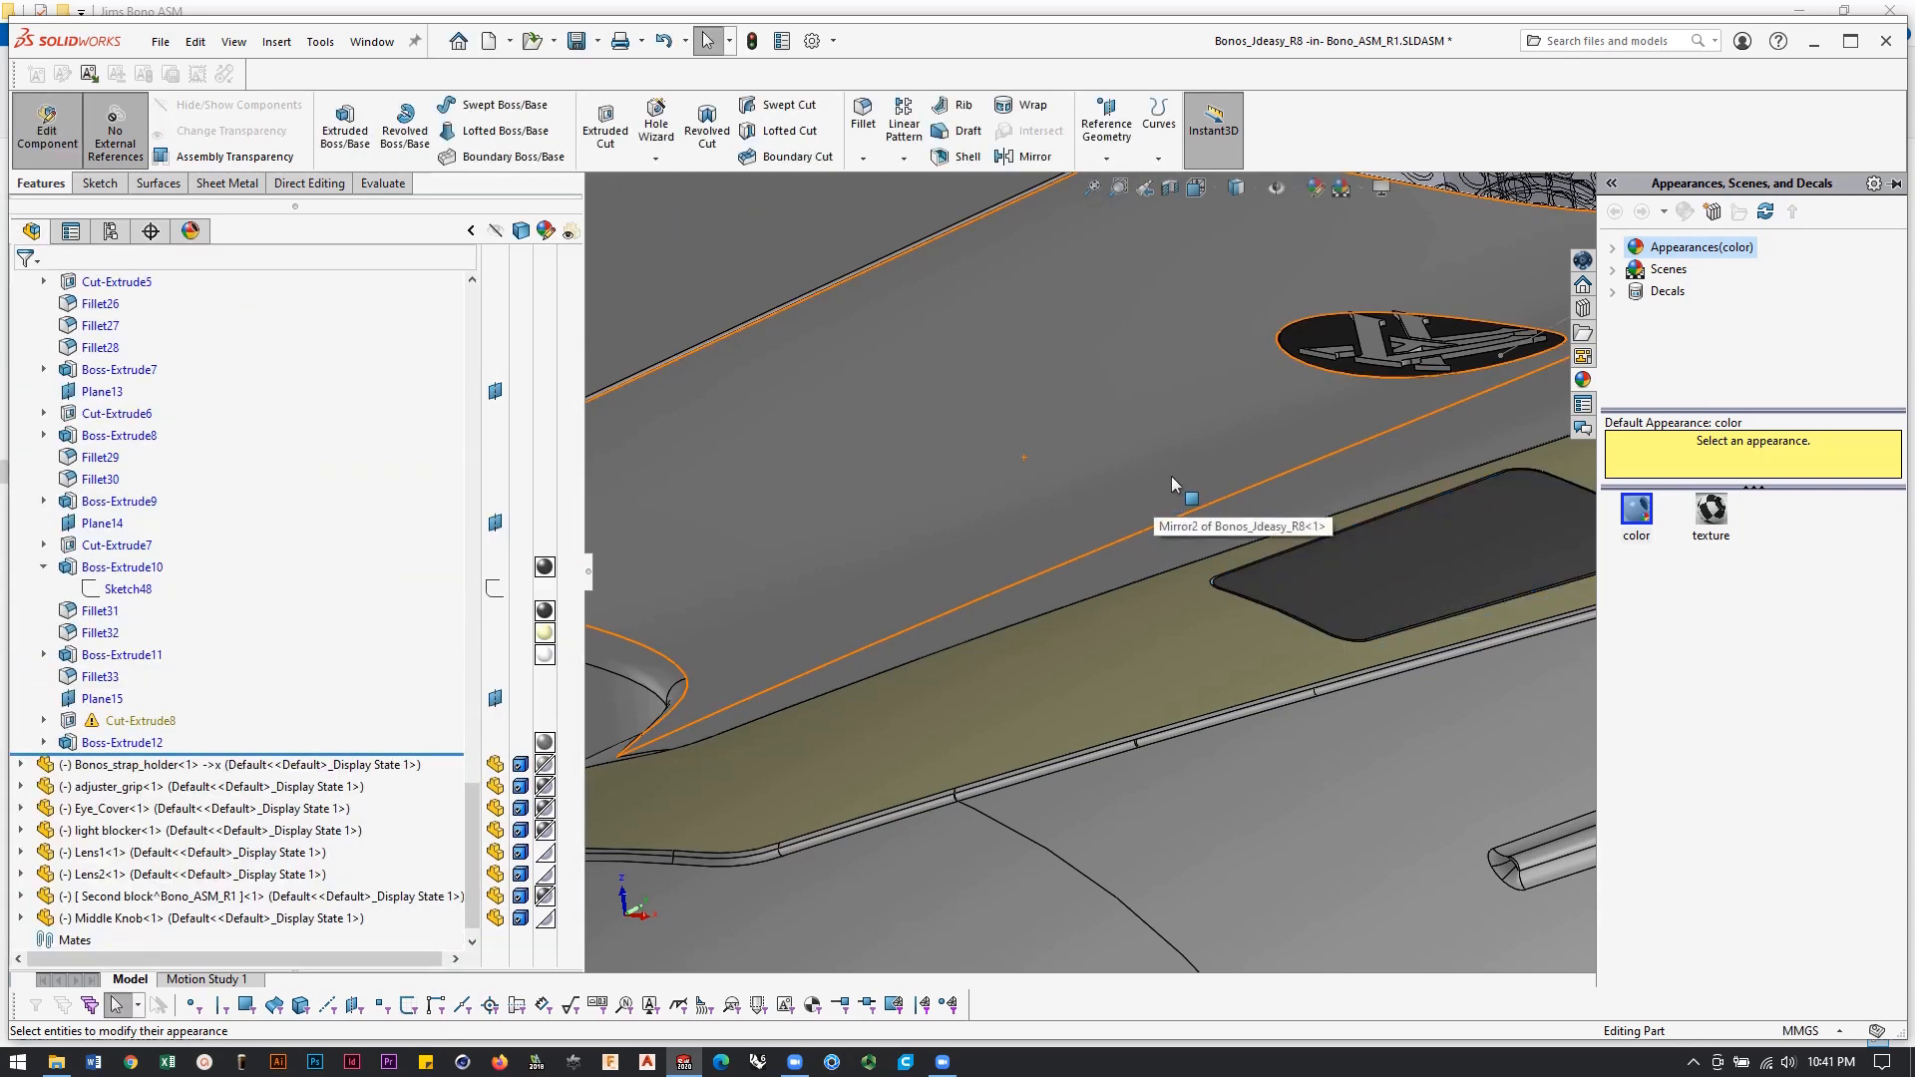
# Inspect the finished inset and the position of Plane15 above the binoculars, and return from part editing to the assembly.
pyautogui.scroll(2, 1134, 431)
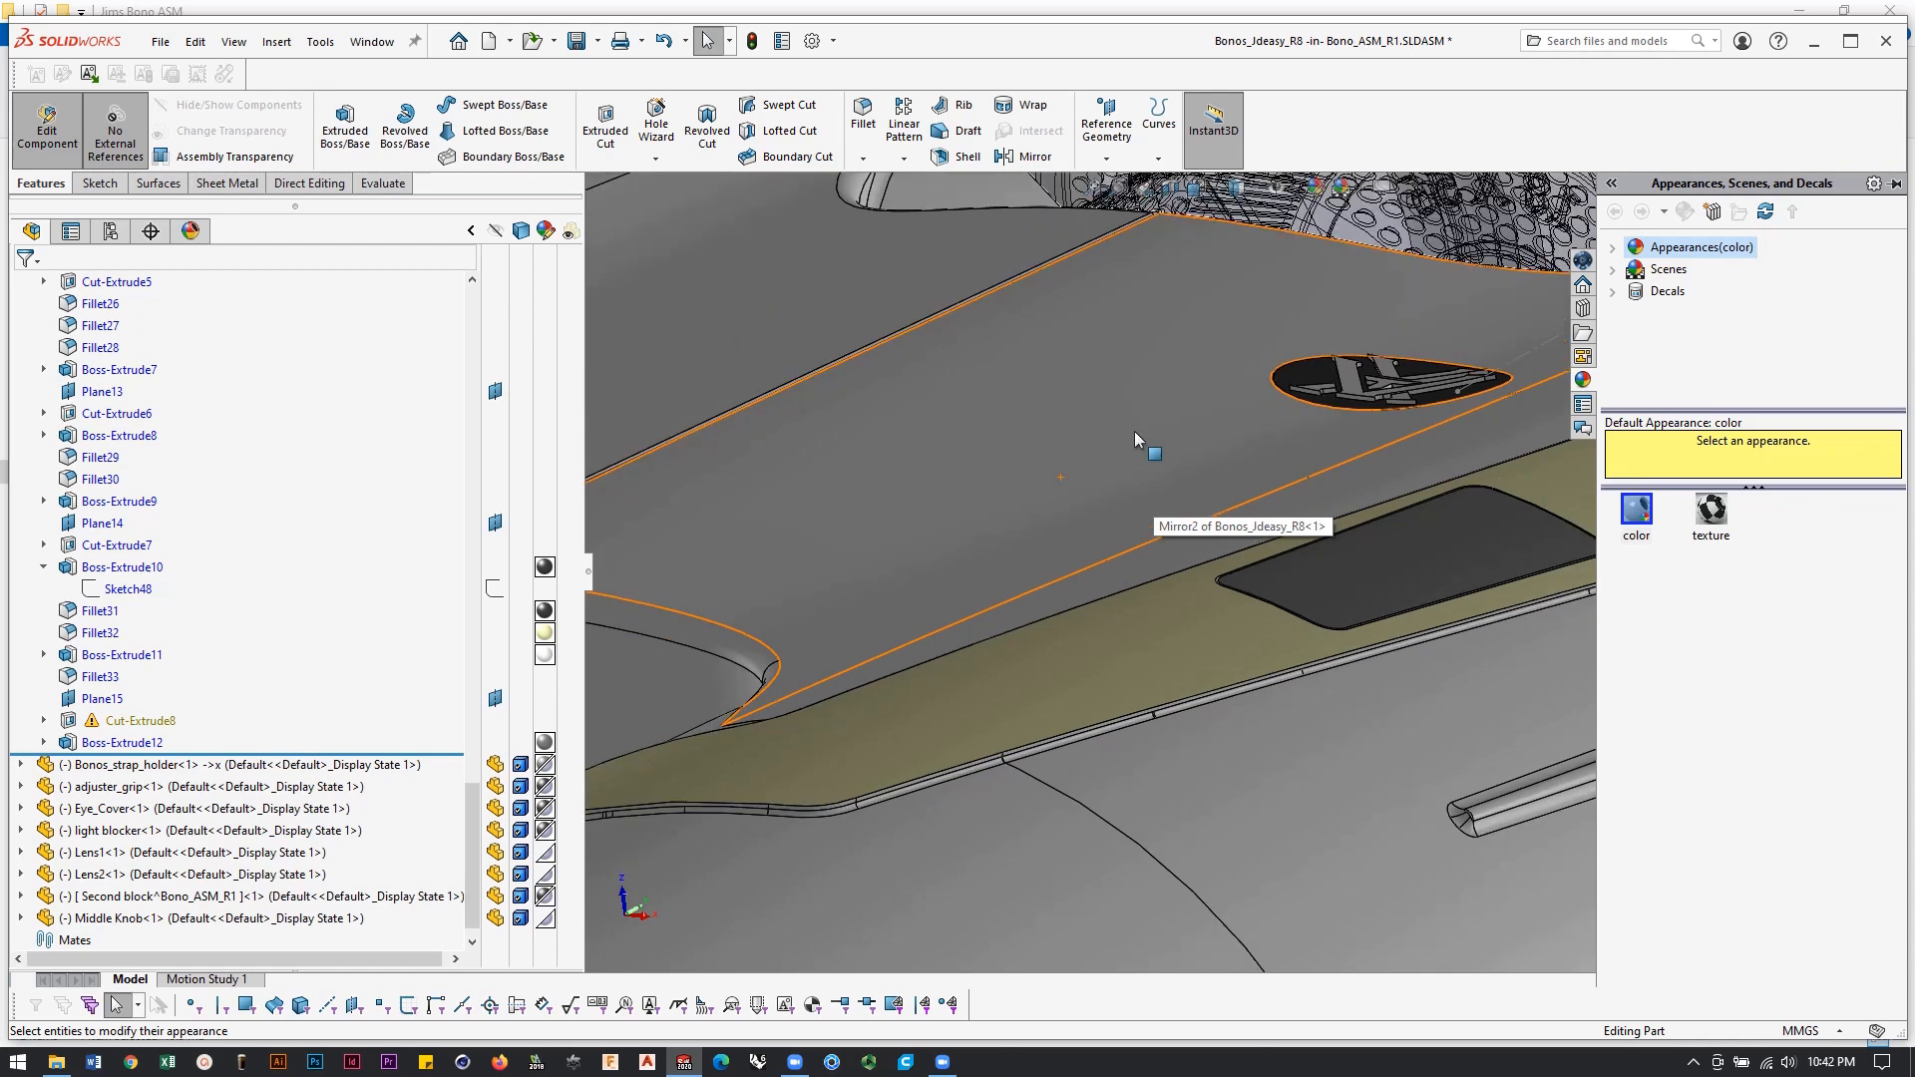
pyautogui.scroll(6, 1346, 441)
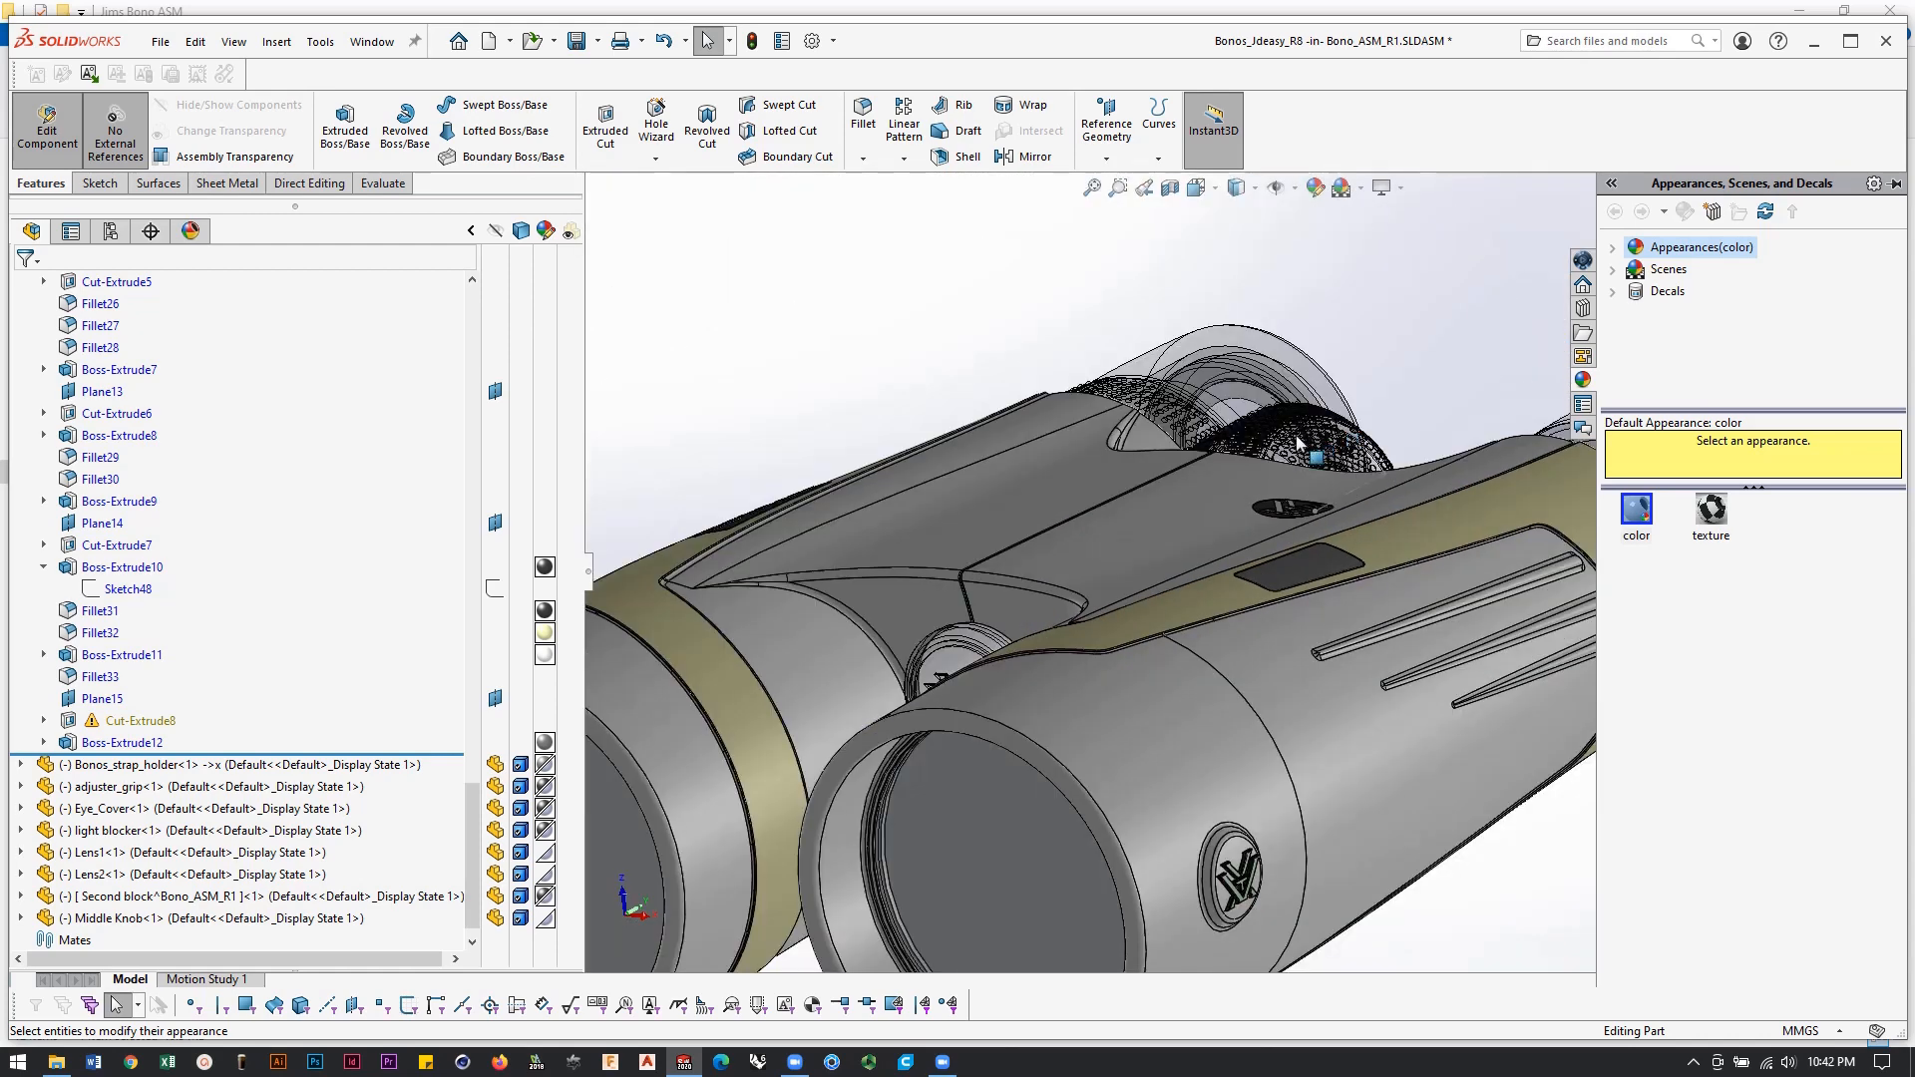
pyautogui.moveTo(1310, 449); pyautogui.dragTo(1411, 519, button='middle')
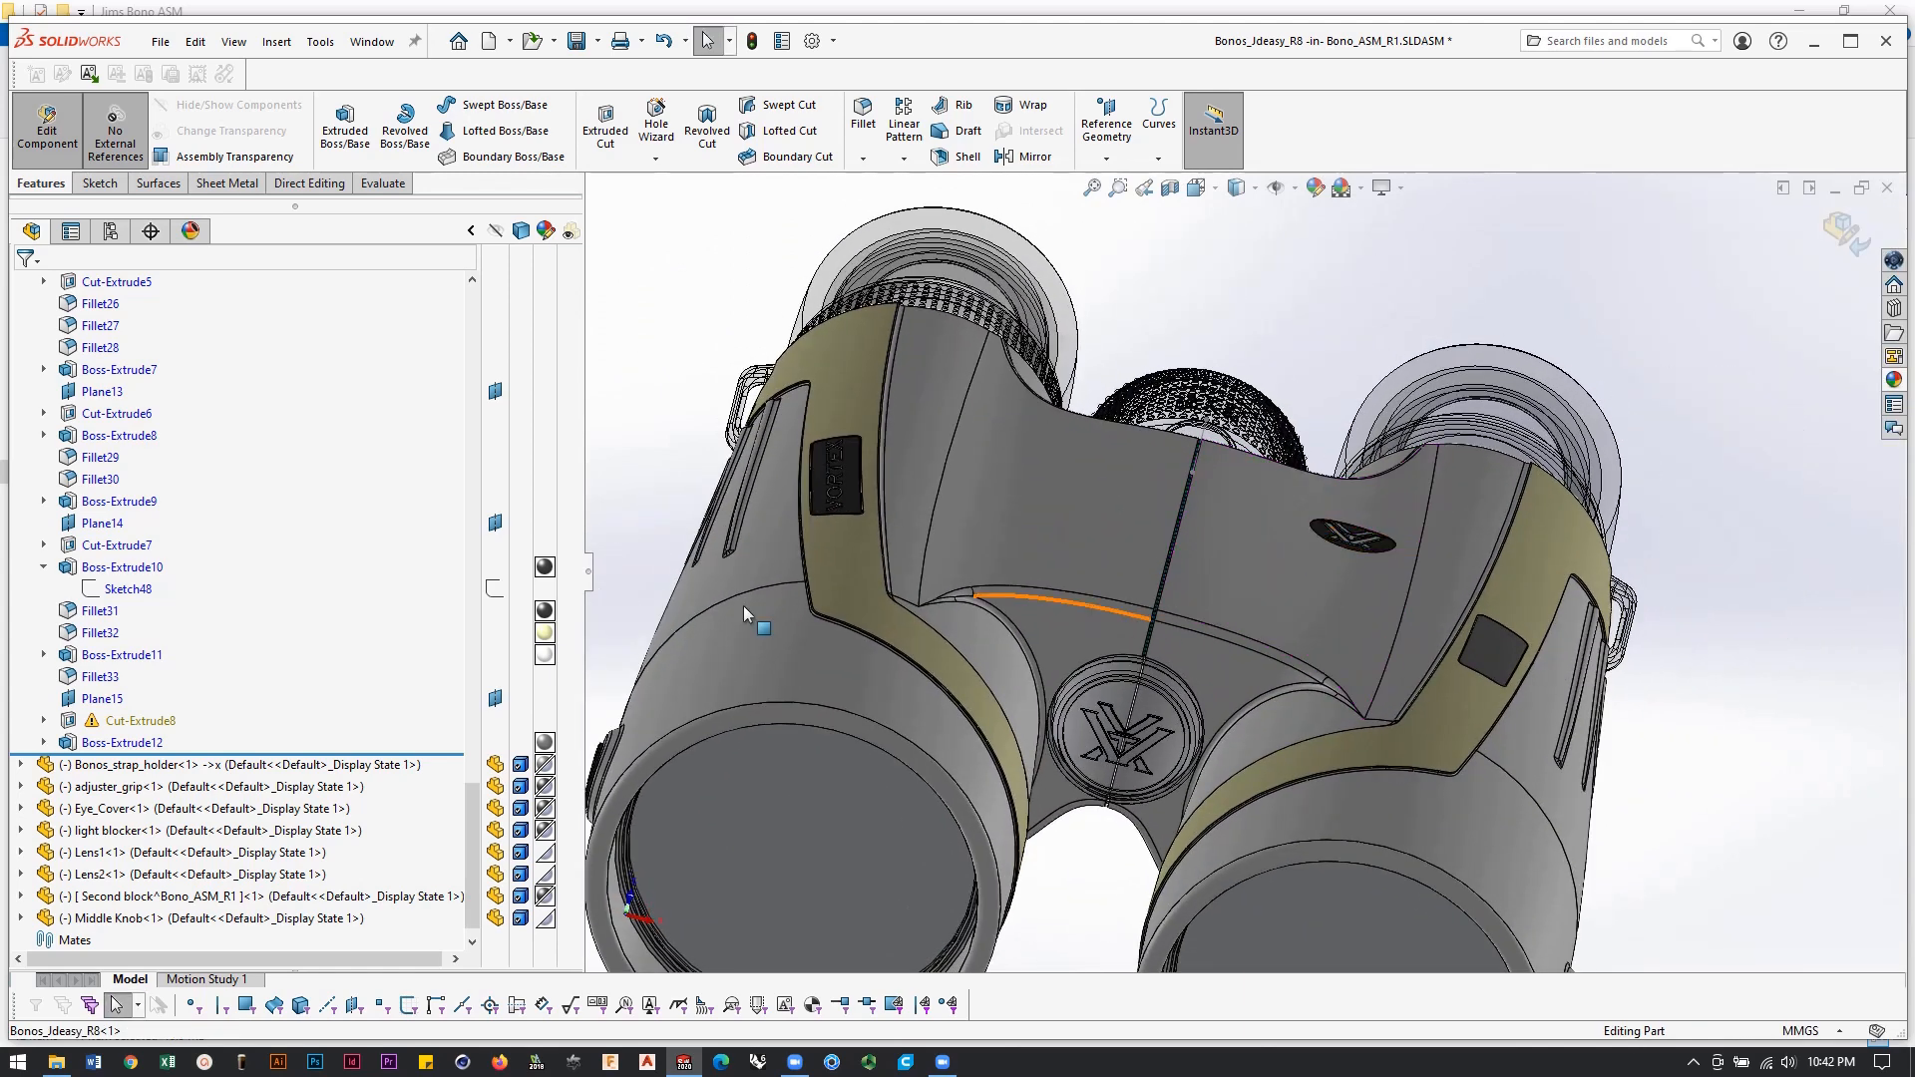
pyautogui.click(101, 698)
pyautogui.scroll(3, 1424, 571)
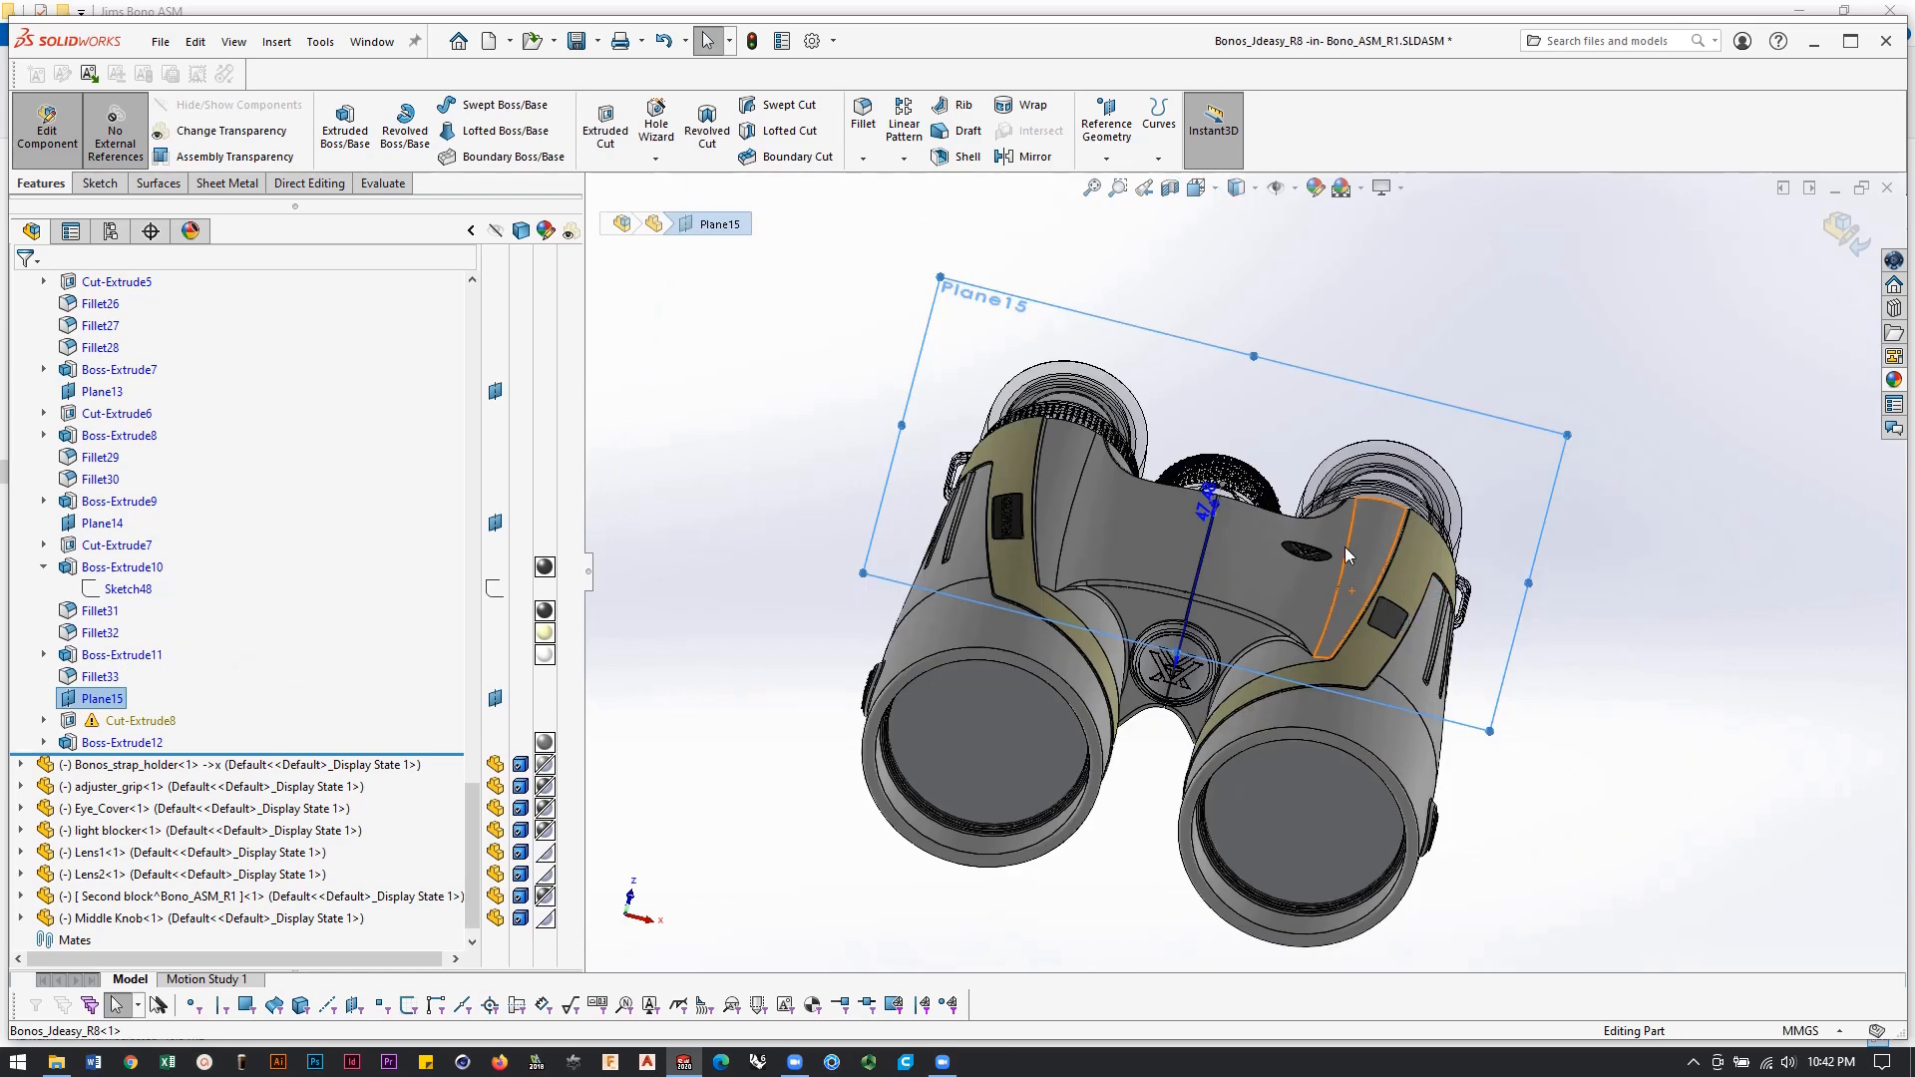
pyautogui.moveTo(1345, 555); pyautogui.dragTo(1368, 512, button='middle')
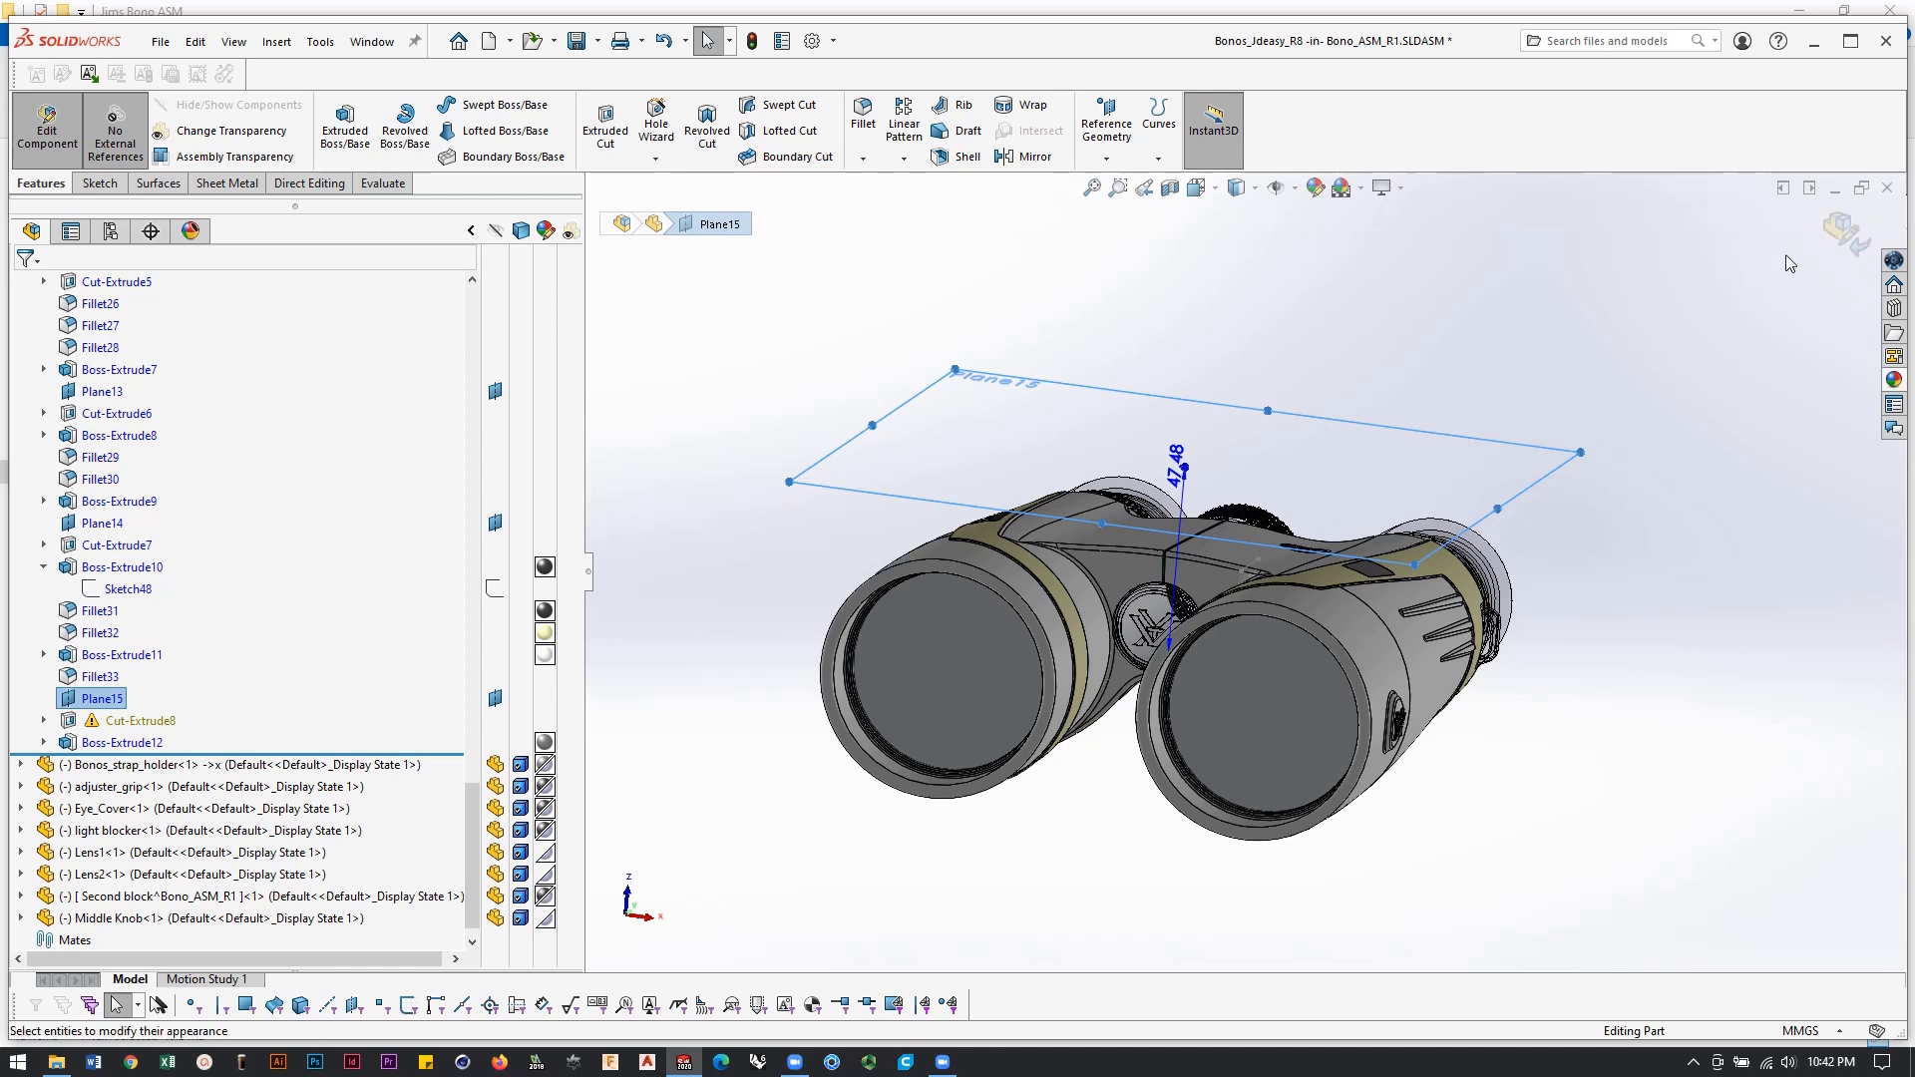
pyautogui.click(1838, 227)
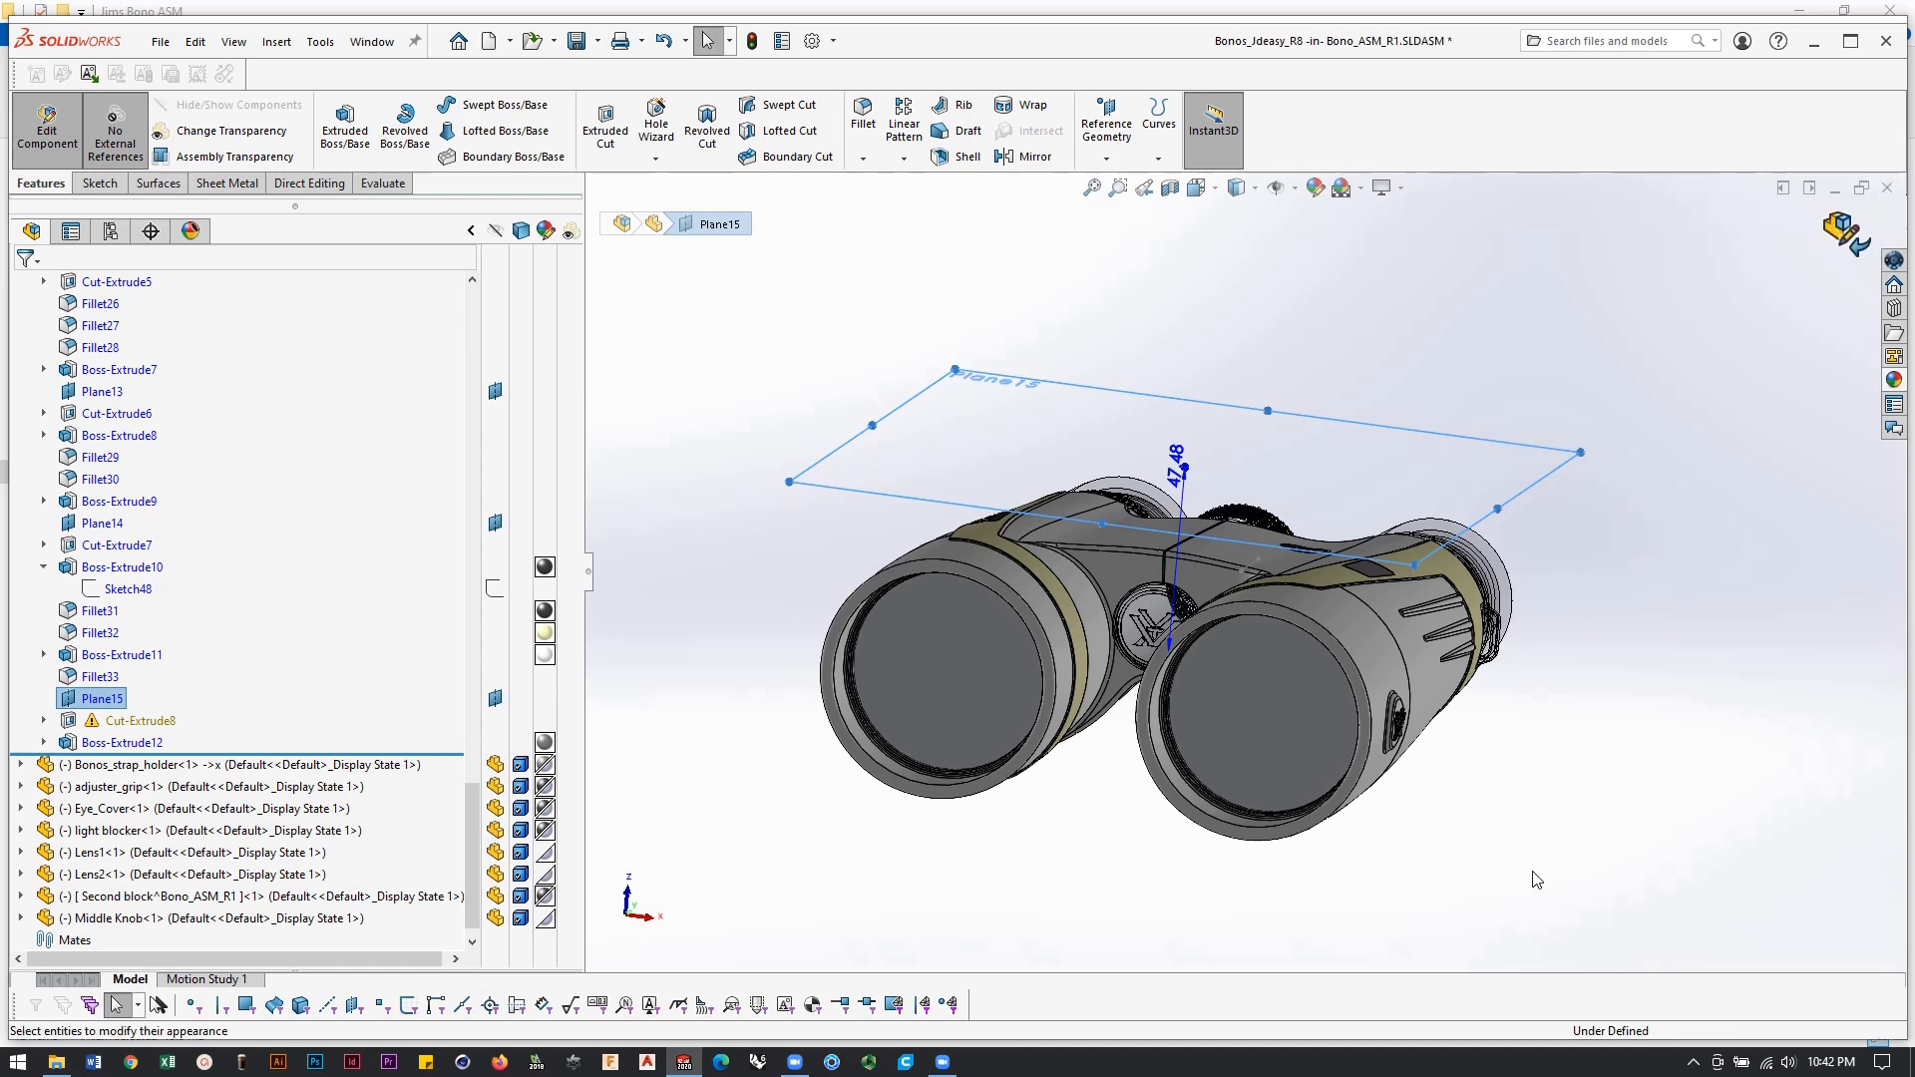